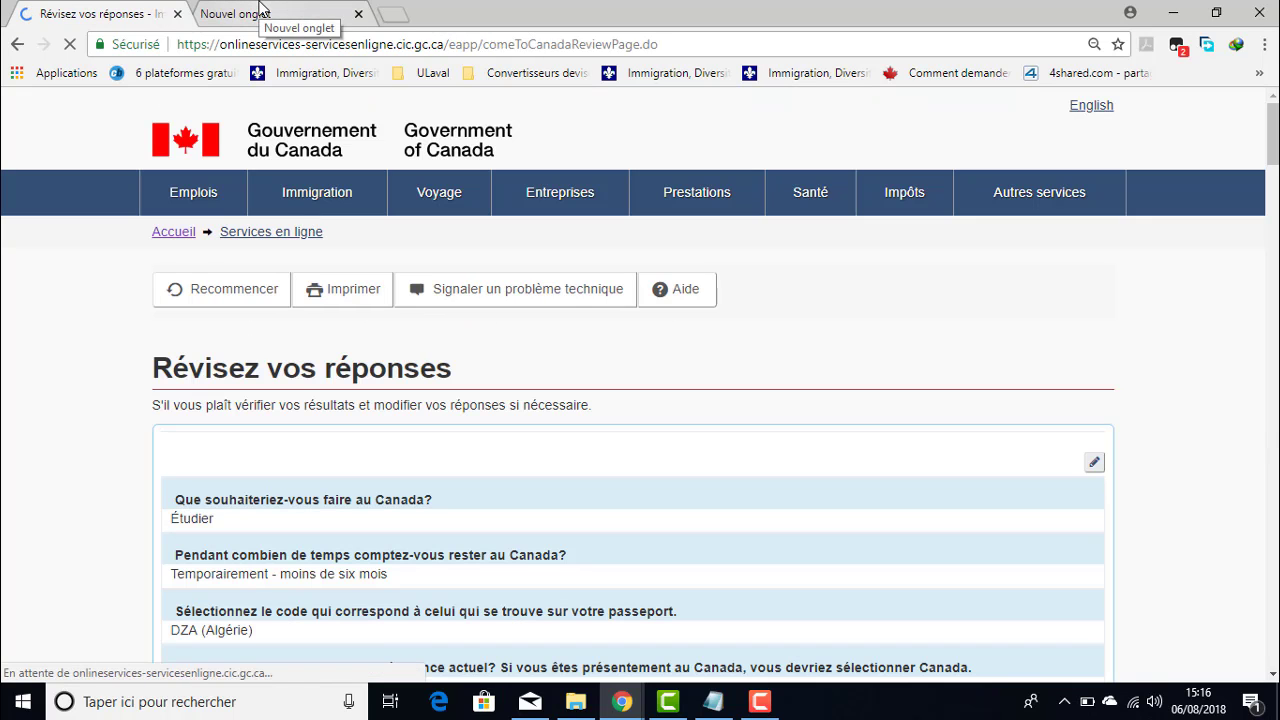
# - Open the IRCC 'Demande de visa de visiteur' bookmark in a new browser tab
pyautogui.click(285, 14)
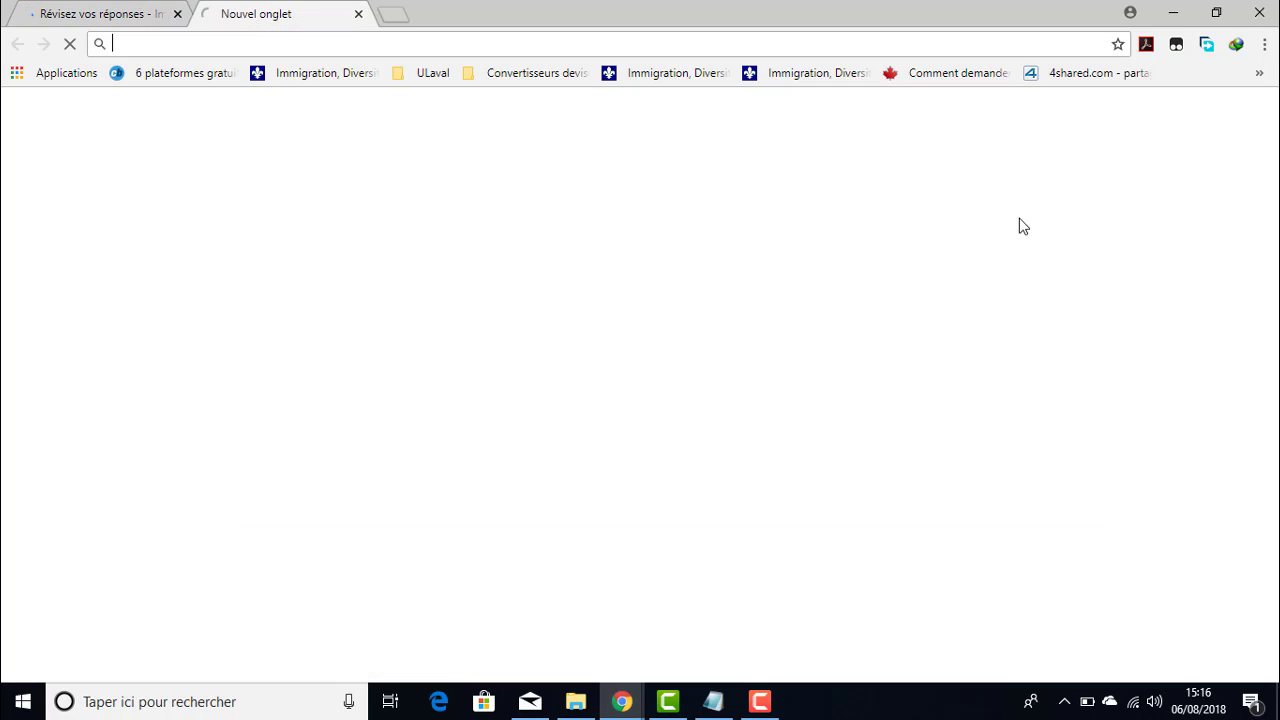
pyautogui.click(100, 12)
pyautogui.click(270, 14)
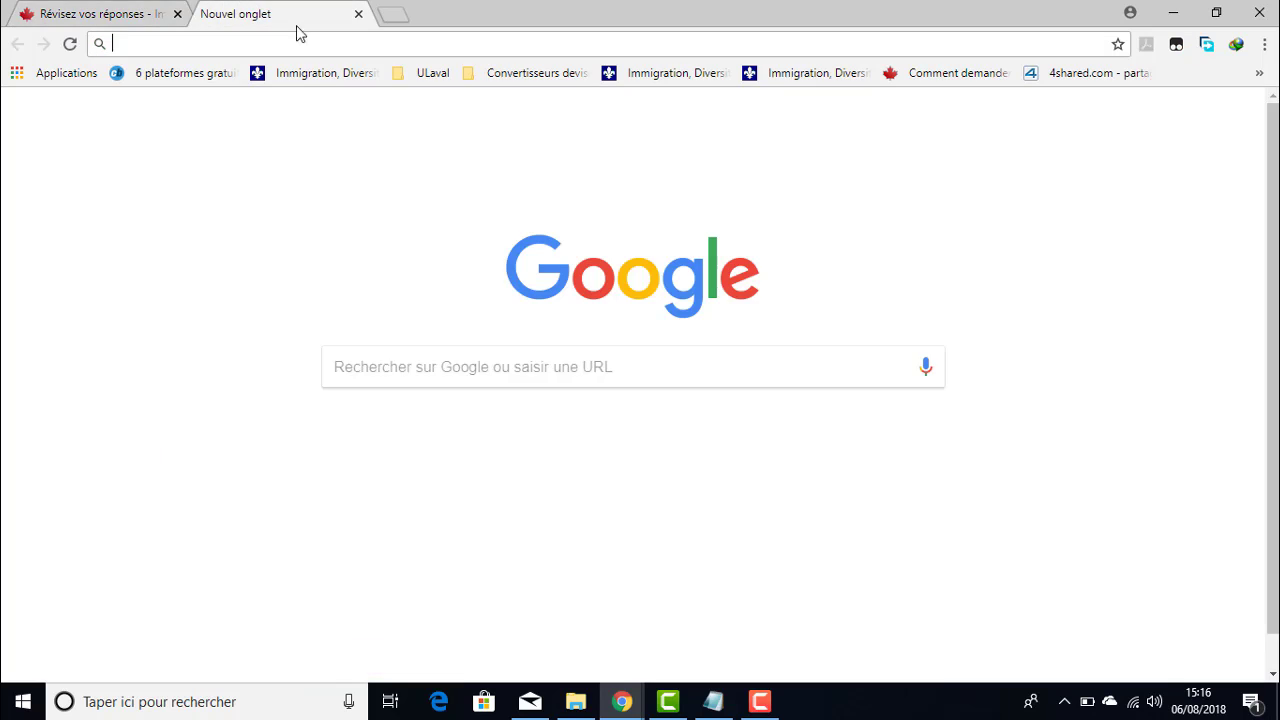
pyautogui.click(1259, 72)
pyautogui.moveTo(1022, 141)
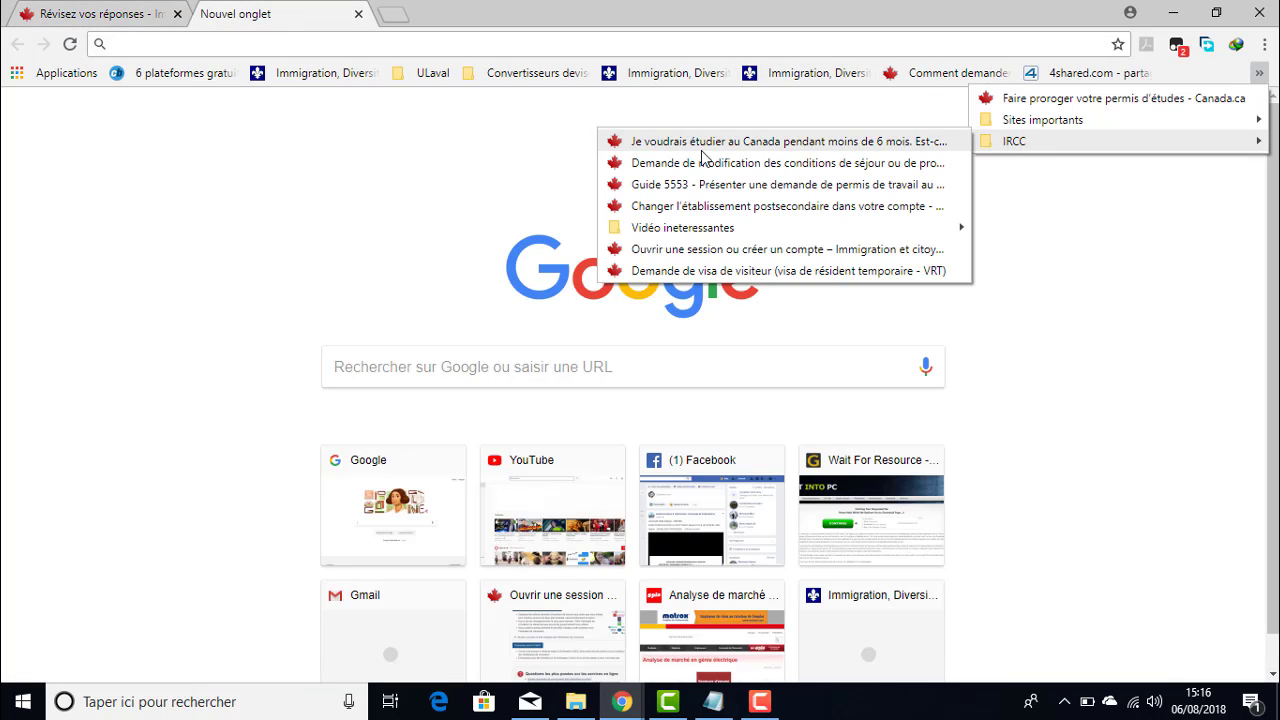
pyautogui.click(752, 271)
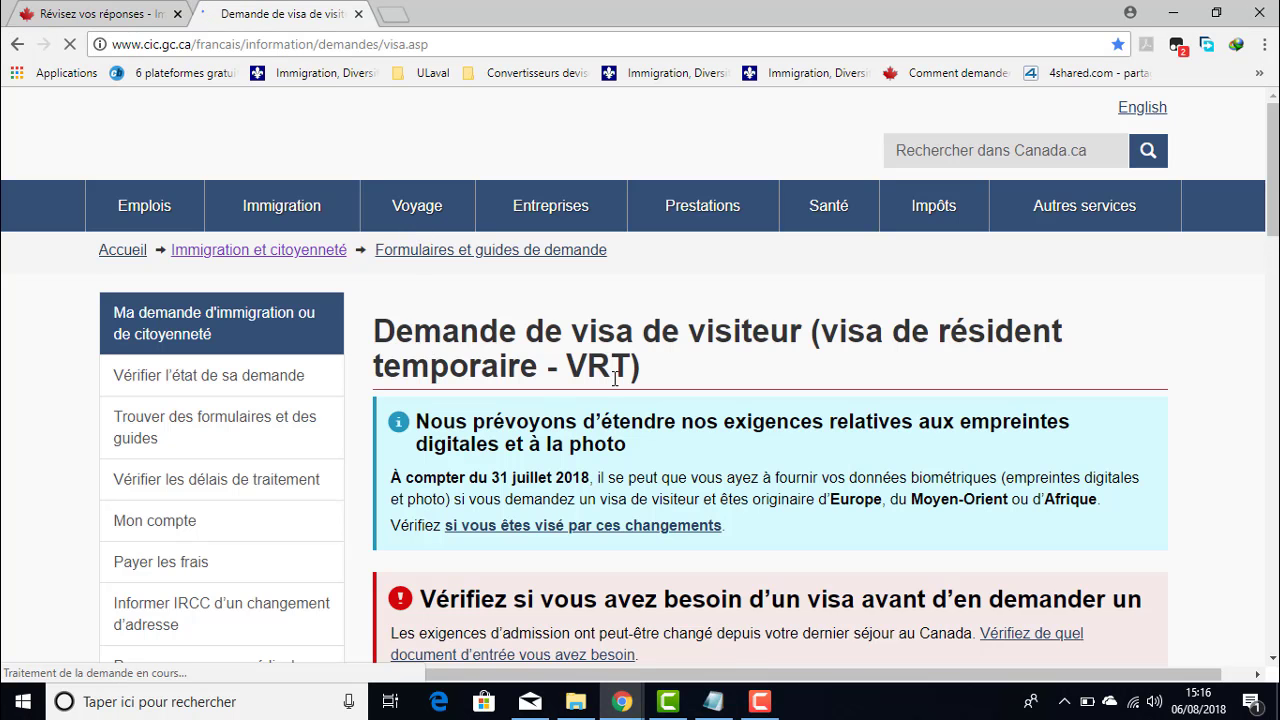
# - Select Algérie as the country and request the application kit
pyautogui.scroll(-10, 700, 340)
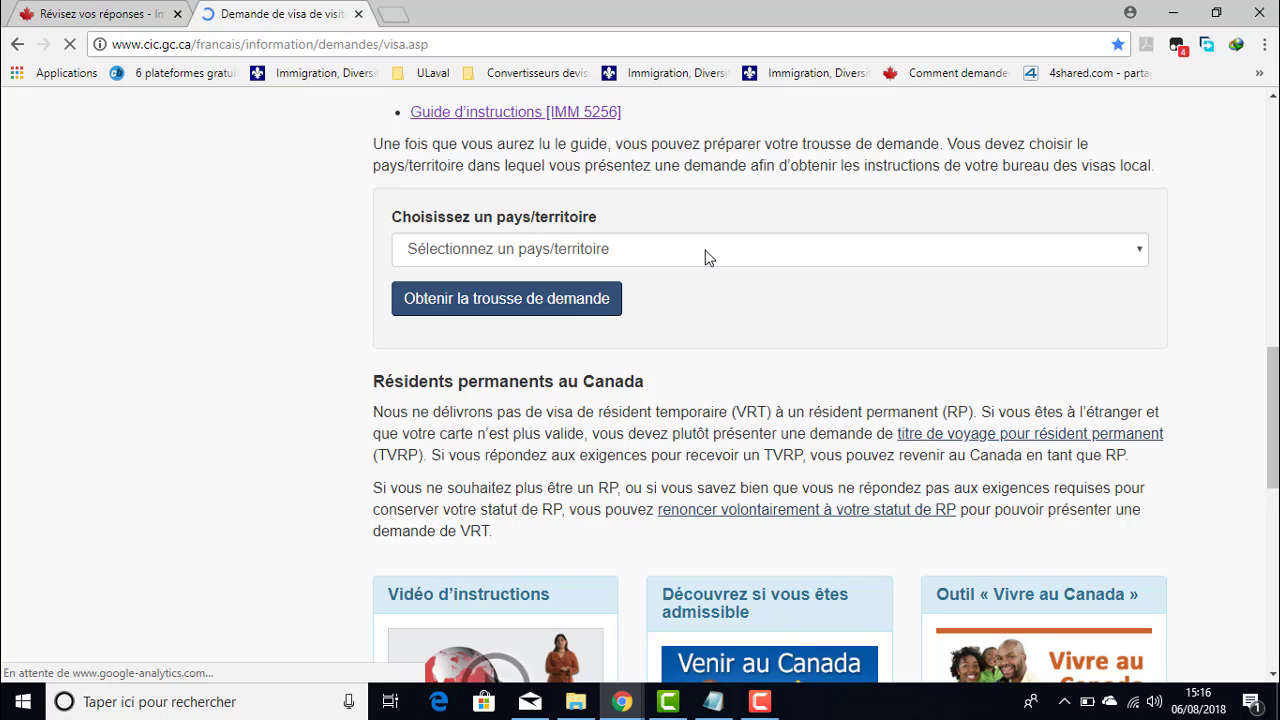
pyautogui.click(705, 257)
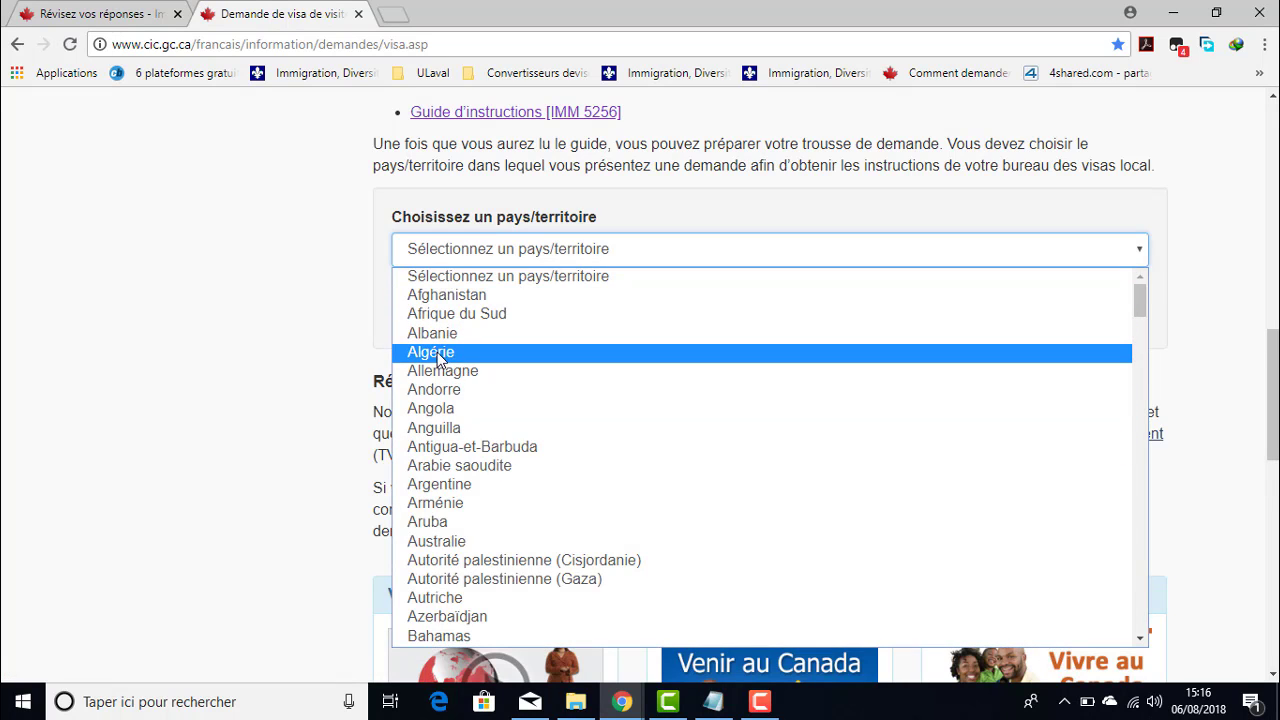
pyautogui.click(440, 355)
pyautogui.click(441, 294)
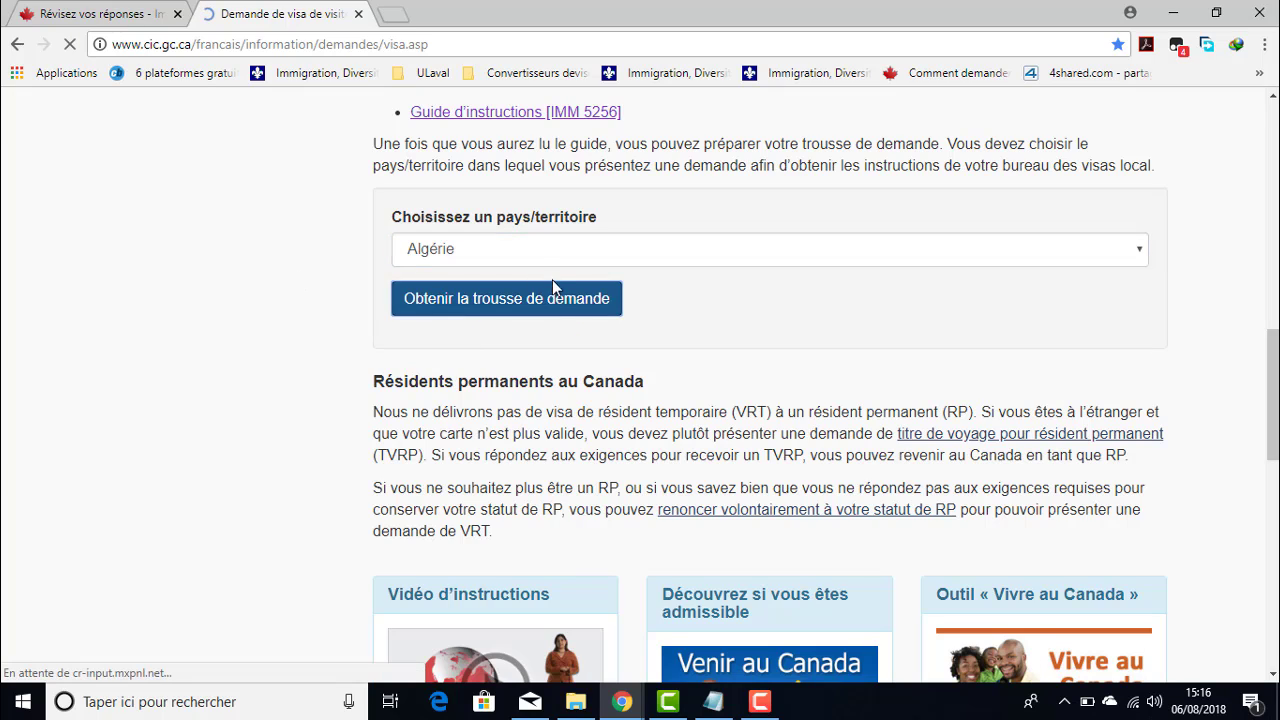
# - Review the answers on the review page and continue past it
pyautogui.click(66, 11)
pyautogui.scroll(-2, 703, 362)
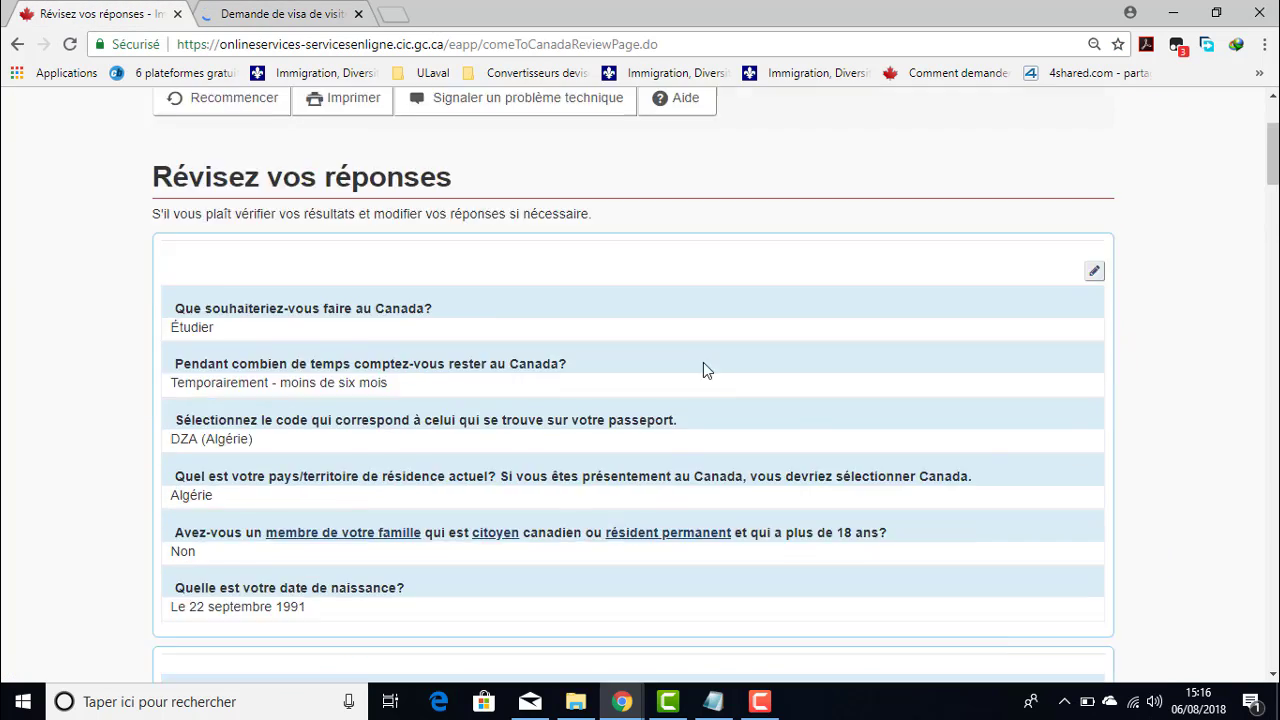
pyautogui.scroll(-20, 1077, 443)
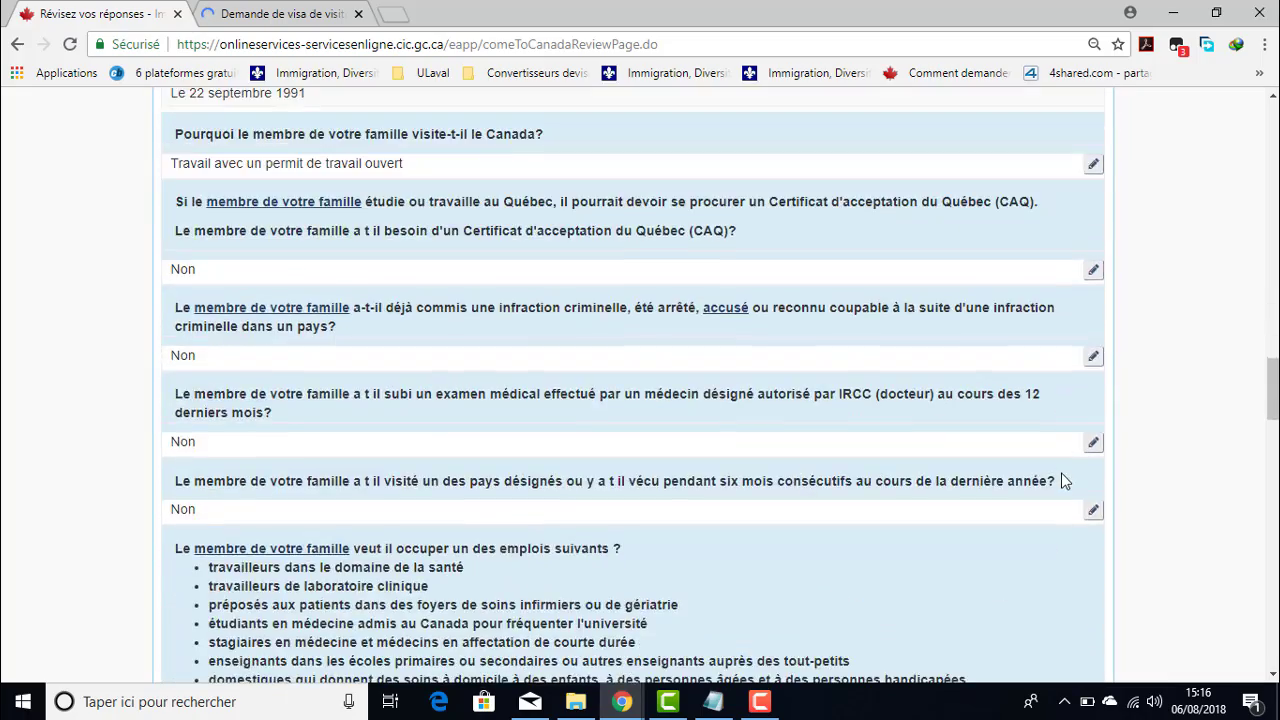
pyautogui.scroll(-20, 1063, 481)
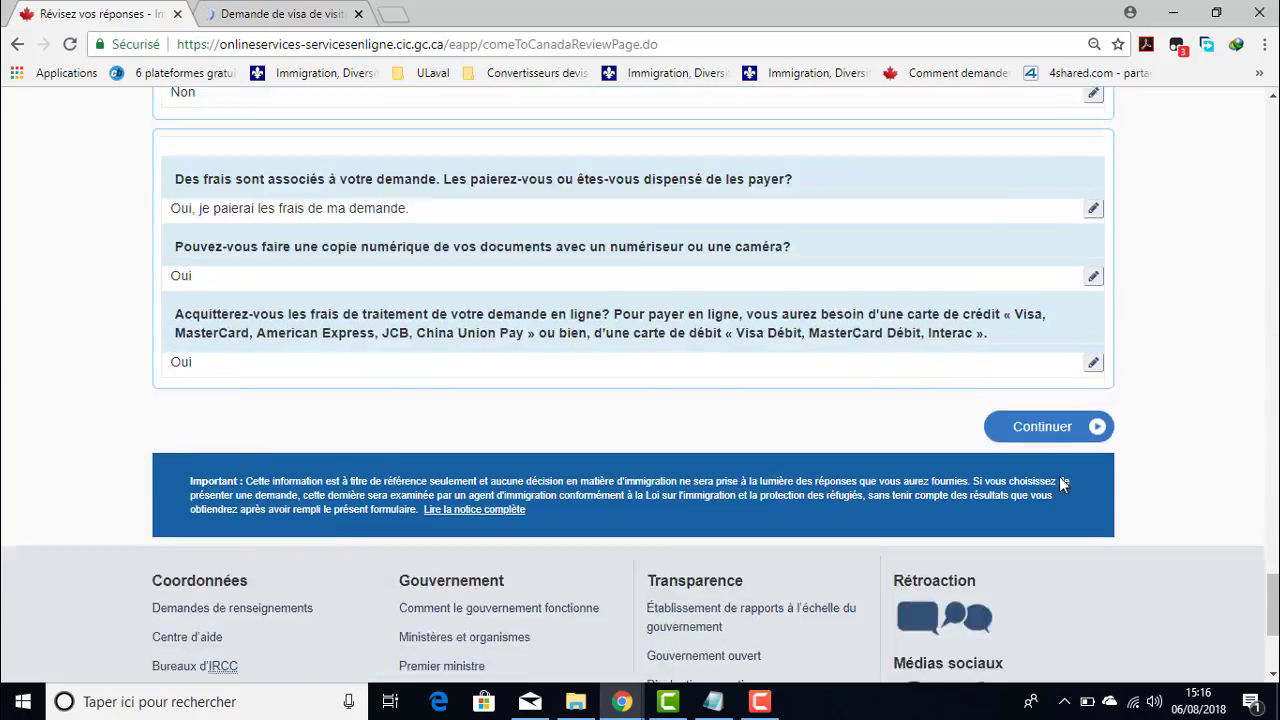
pyautogui.scroll(-3, 1000, 400)
pyautogui.scroll(2, 1000, 360)
pyautogui.click(1042, 337)
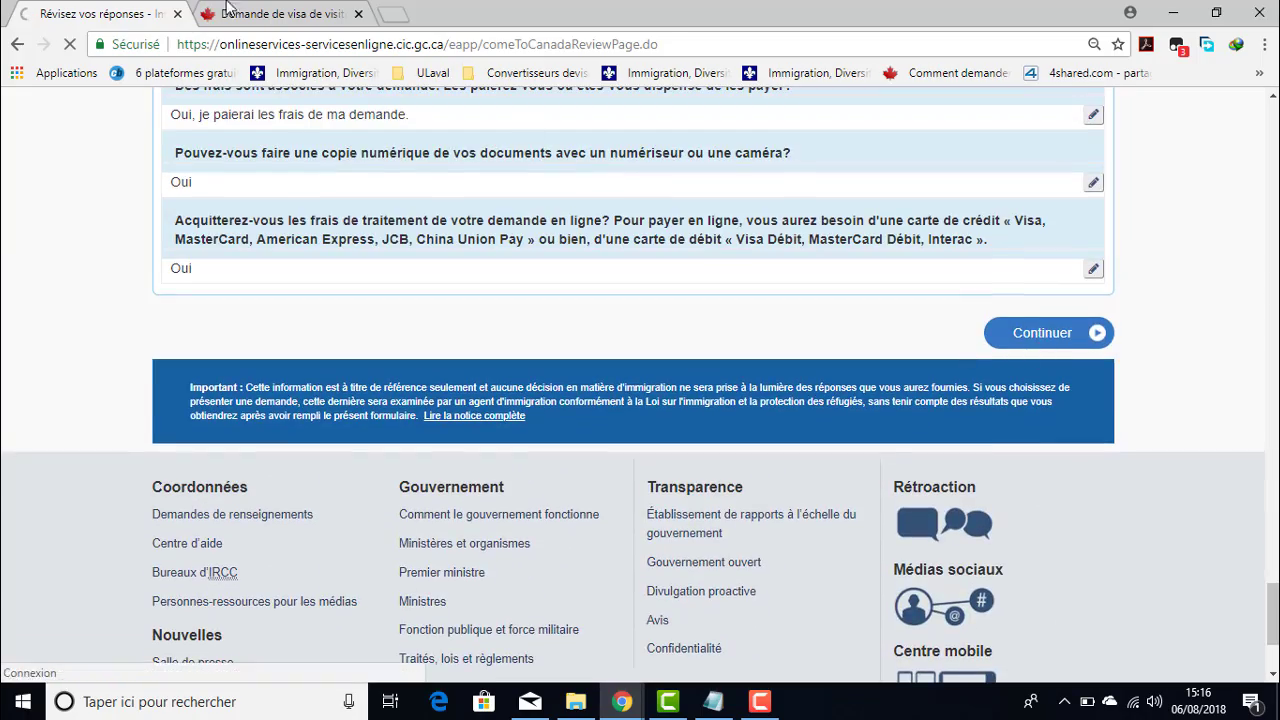
# - Open the Temporary Resident Visa details, cancel the IMM 5257 download and close the overlay
pyautogui.click(258, 16)
pyautogui.scroll(2, 638, 416)
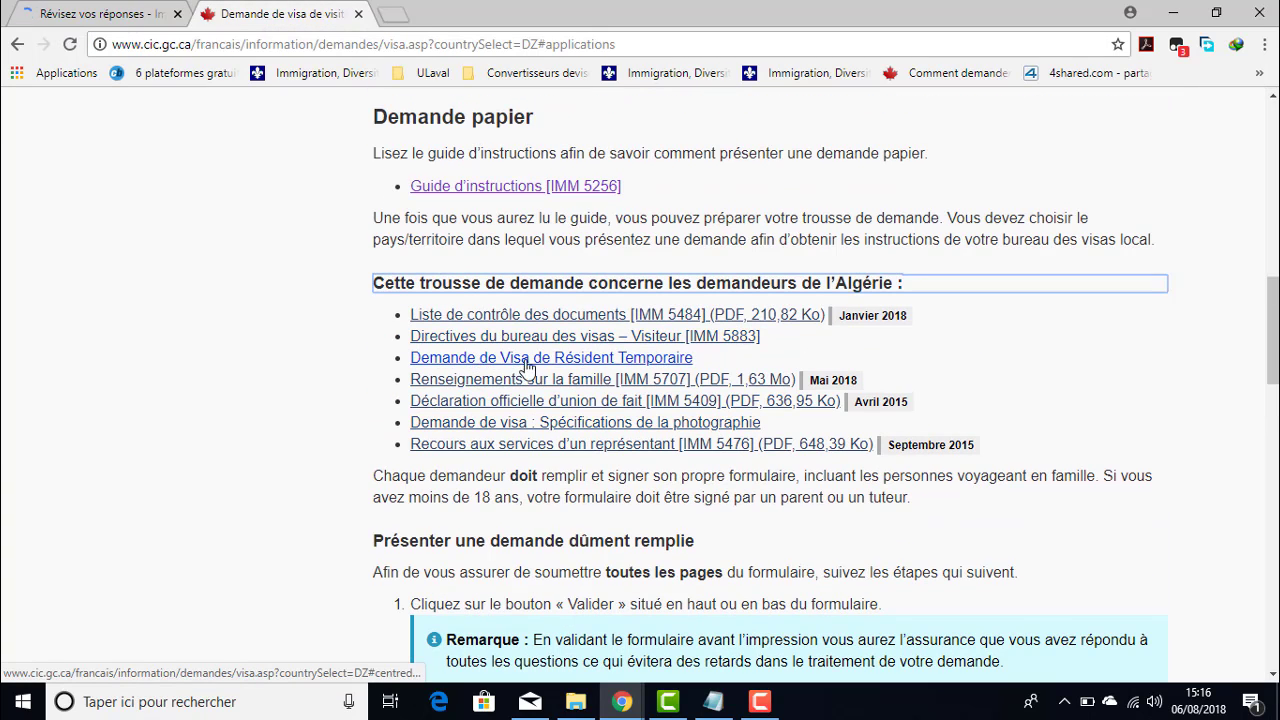
pyautogui.click(616, 358)
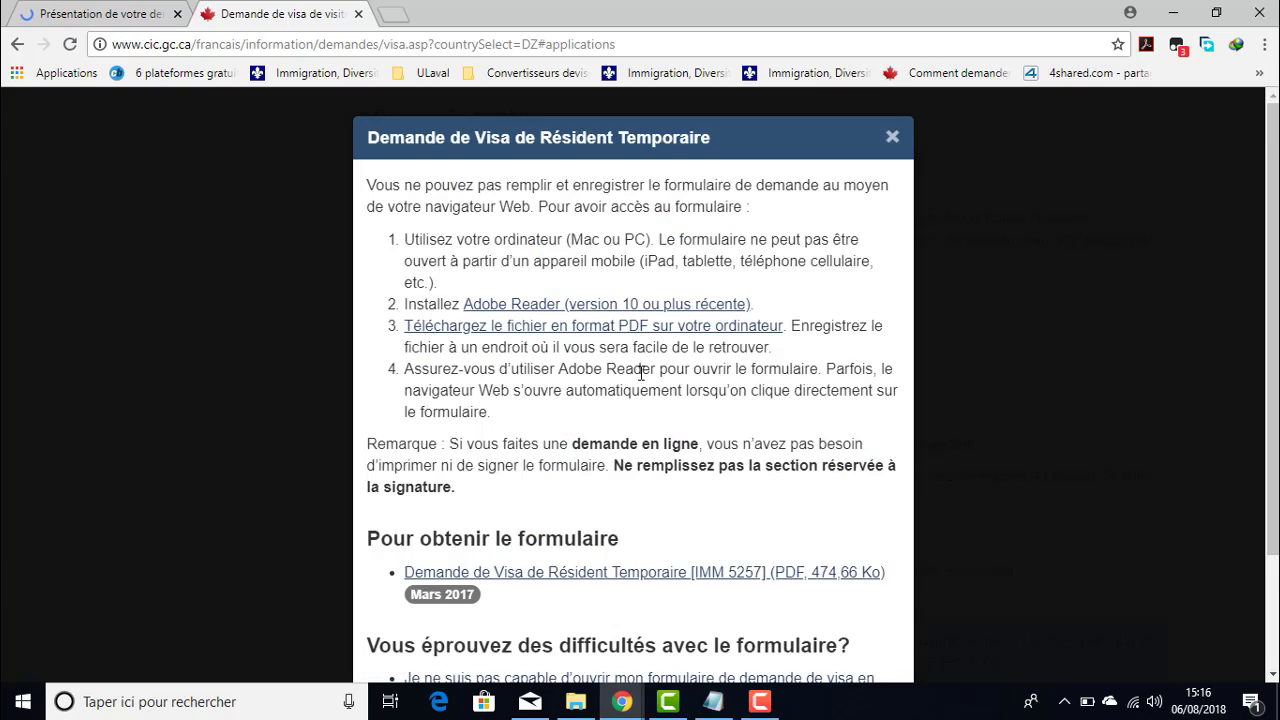
pyautogui.scroll(-3, 622, 429)
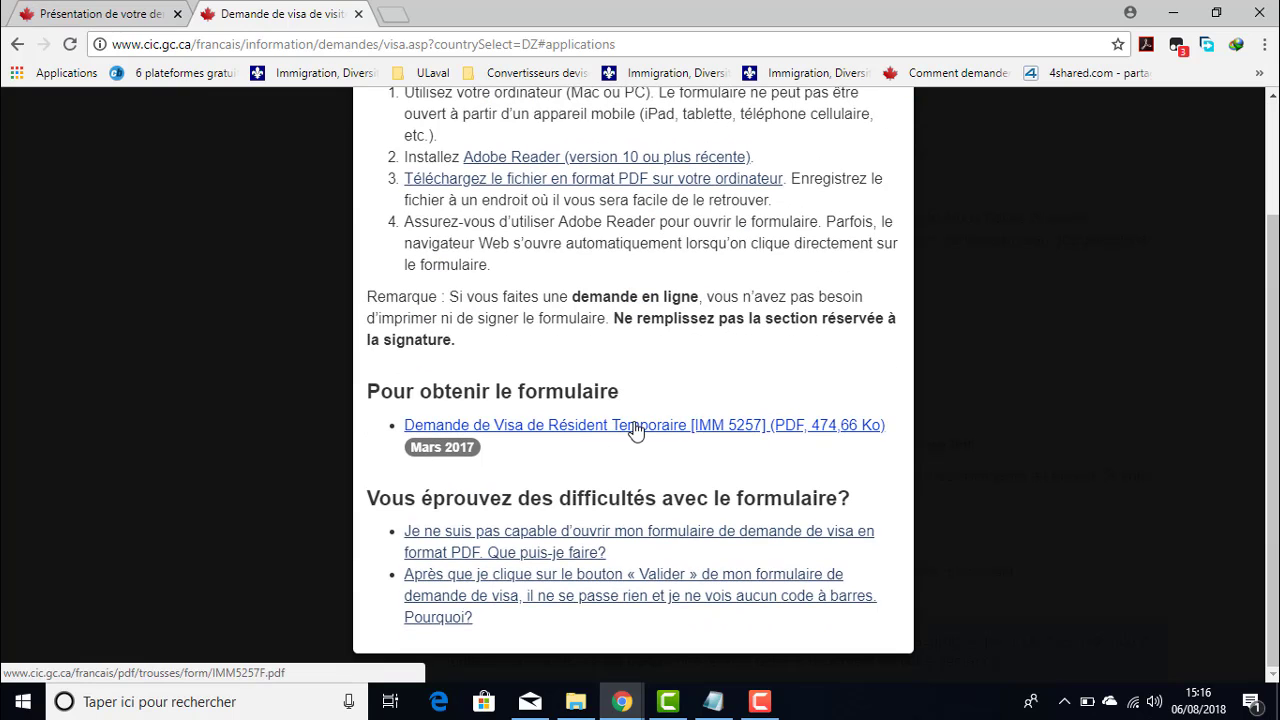
pyautogui.click(725, 428)
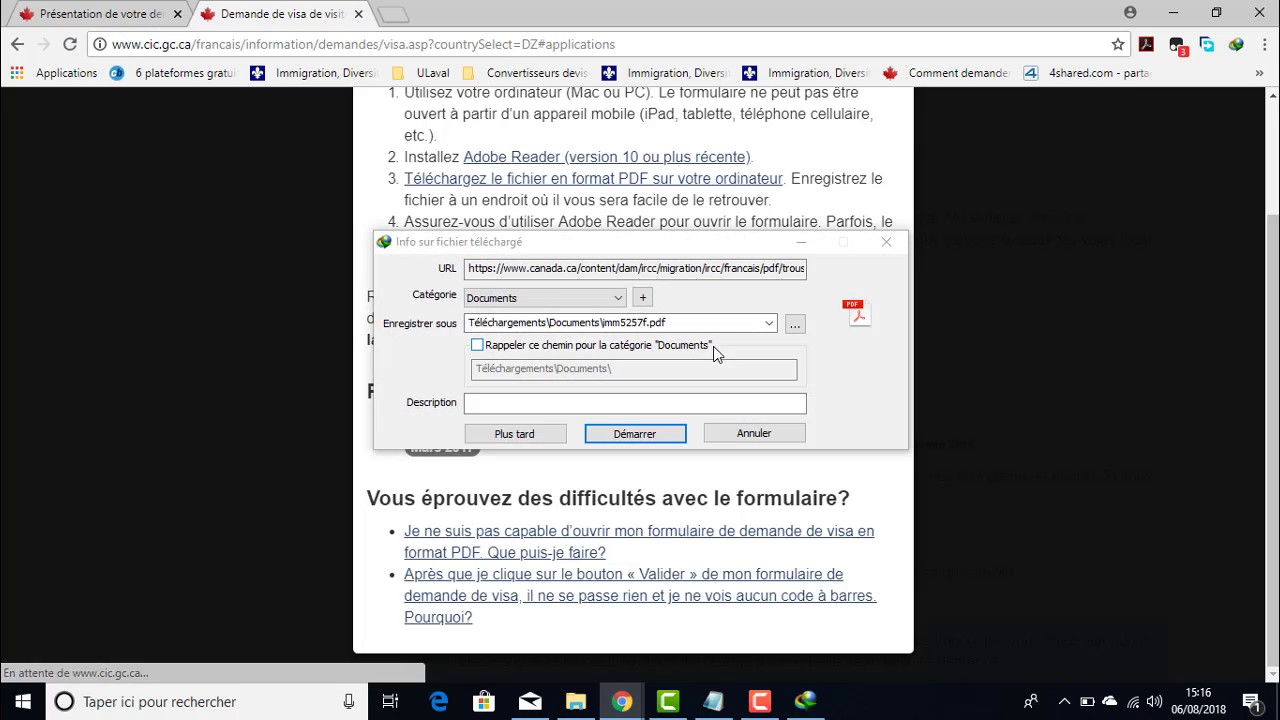
pyautogui.click(888, 246)
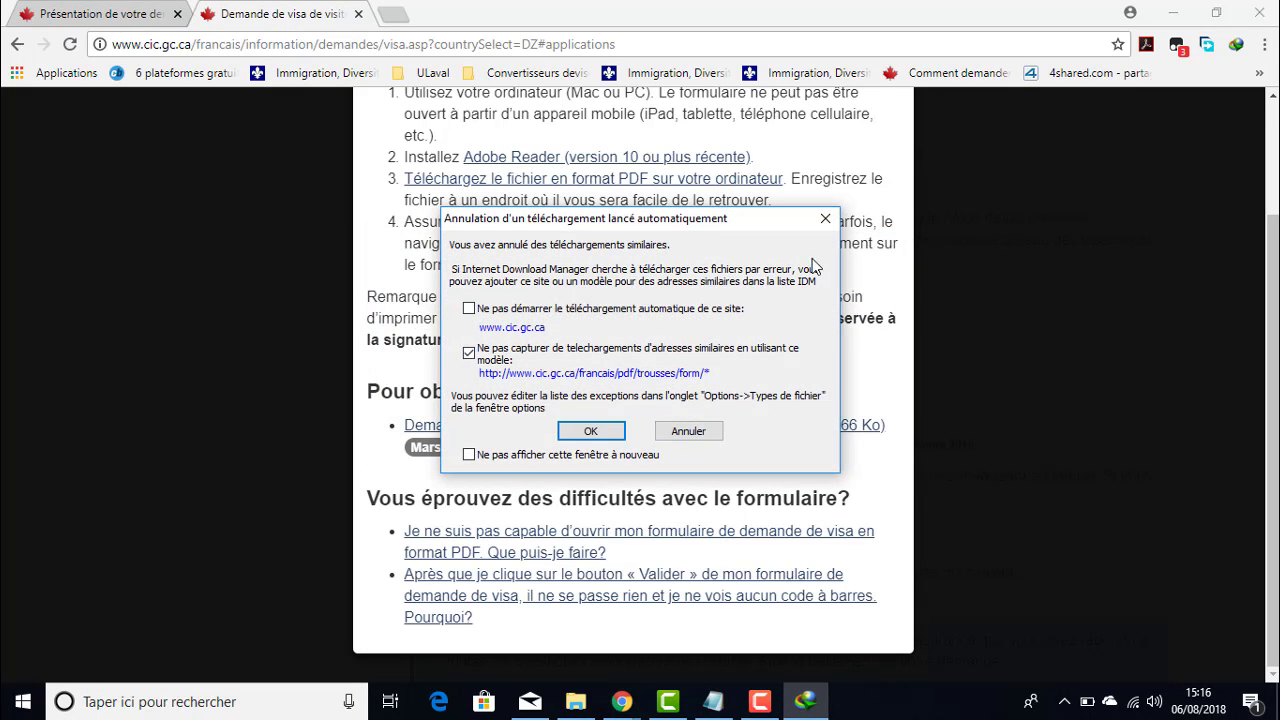
pyautogui.click(823, 219)
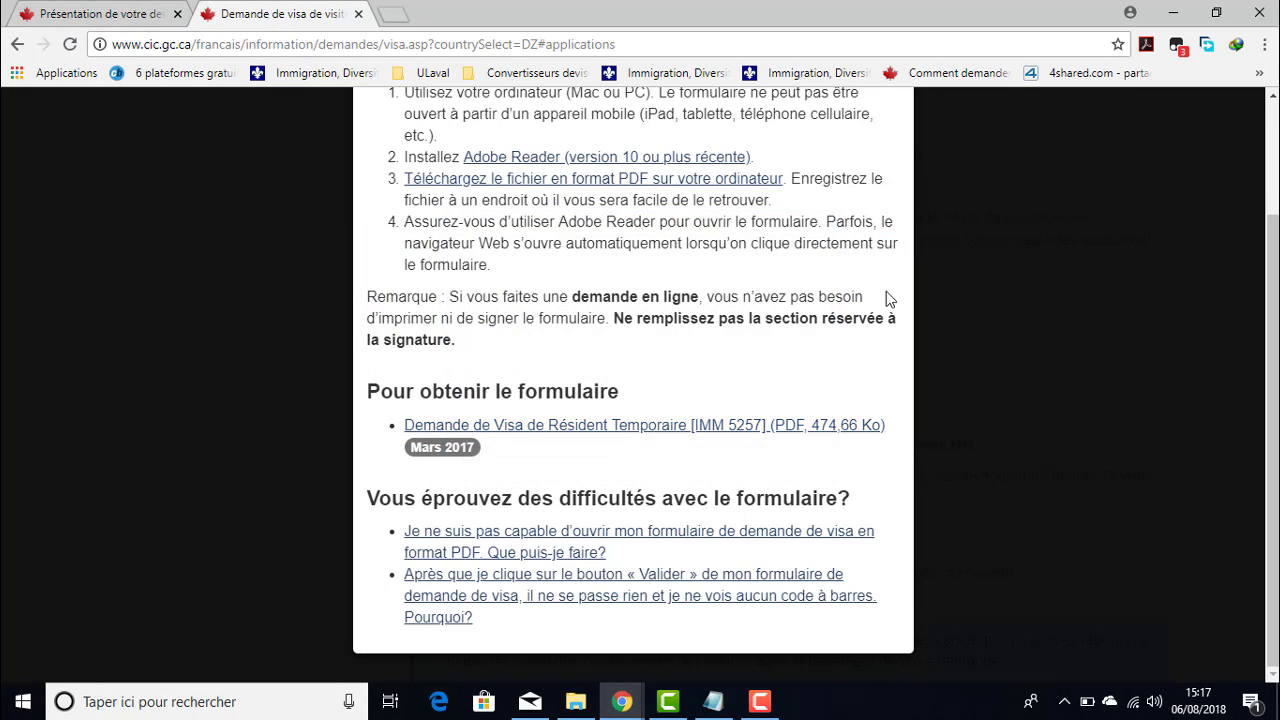
pyautogui.click(1010, 192)
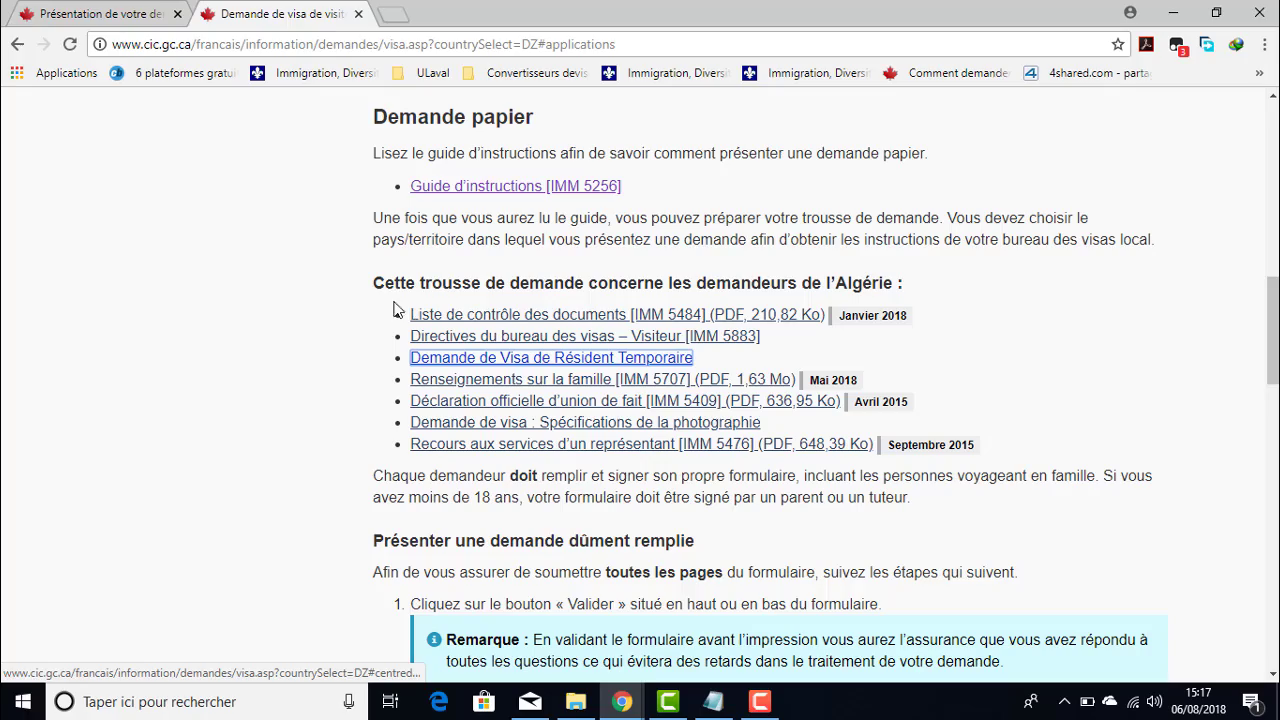
# - Continue from the application overview to the checklist and scroll to family member 2's IMM5257 entry
pyautogui.click(105, 14)
pyautogui.scroll(-15, 814, 428)
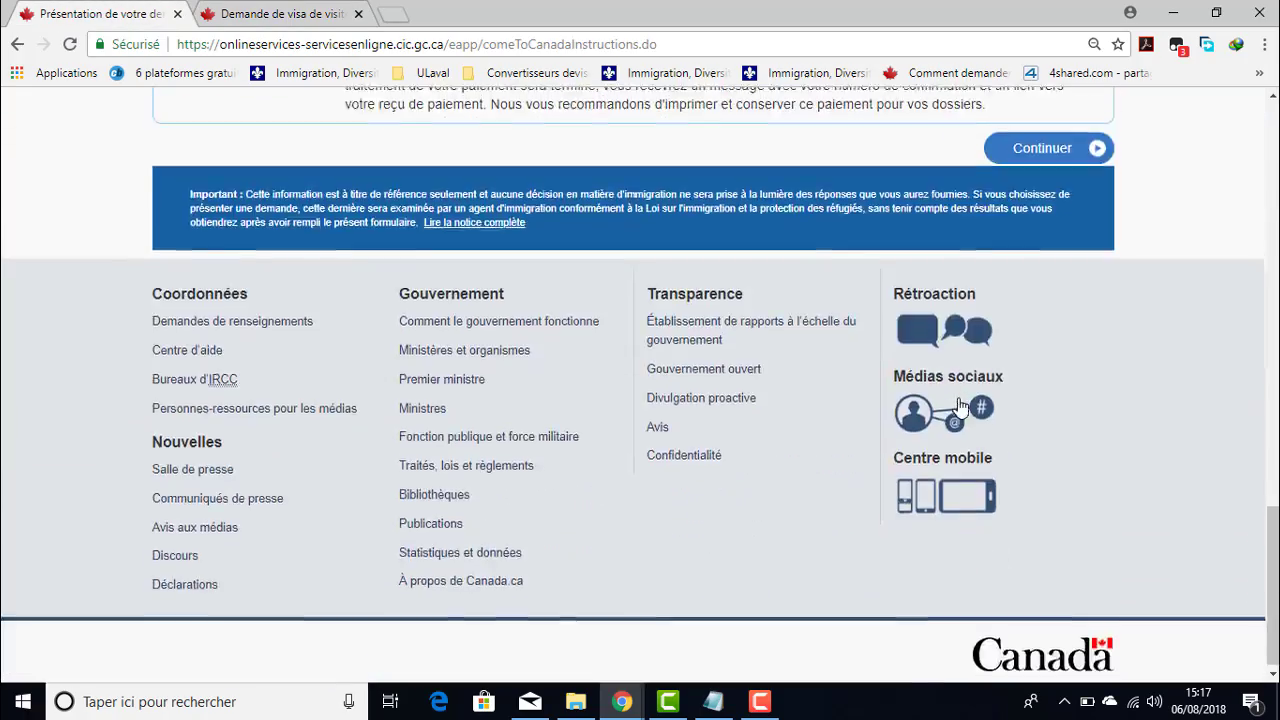
pyautogui.scroll(4, 990, 460)
pyautogui.click(1010, 517)
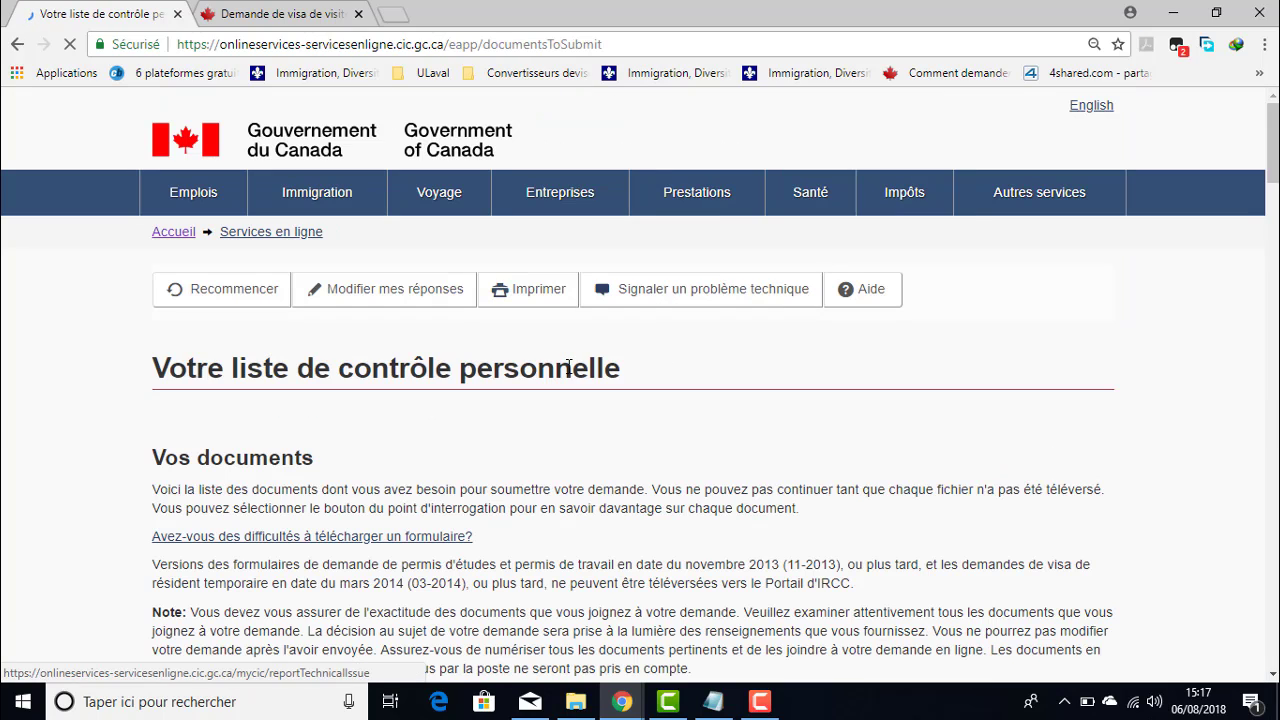
pyautogui.scroll(-5, 691, 354)
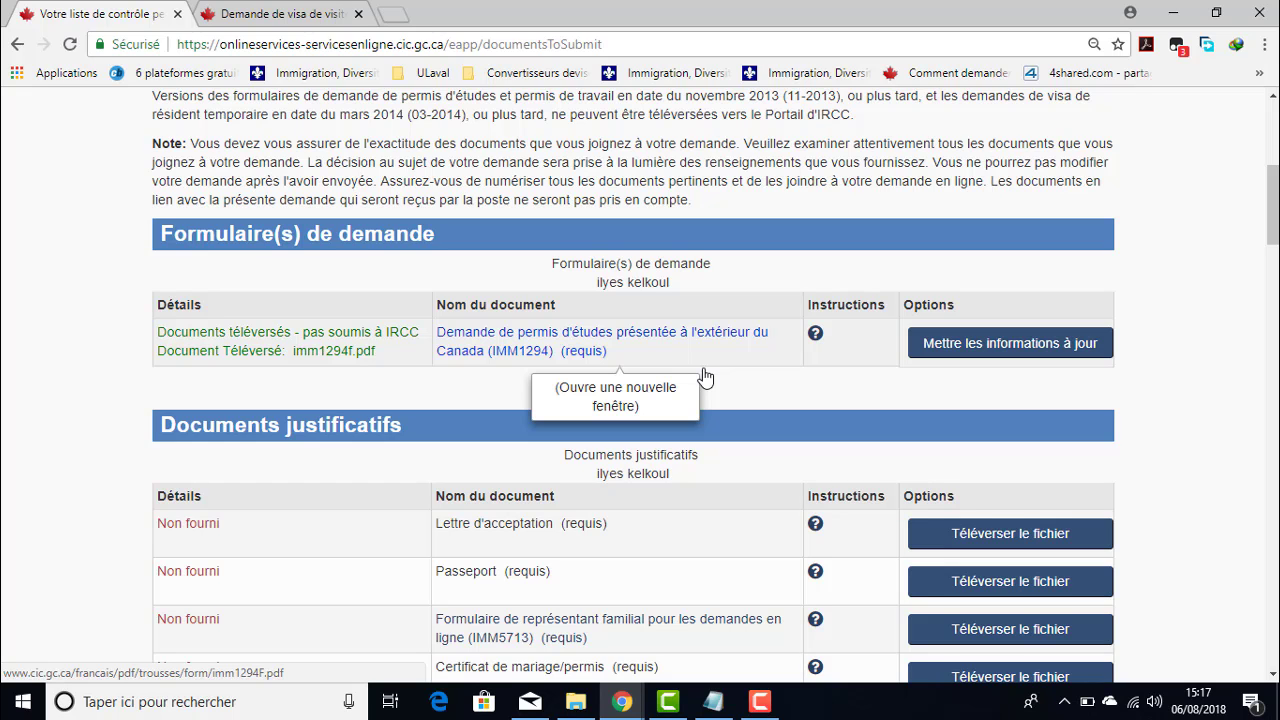
pyautogui.scroll(-7, 704, 375)
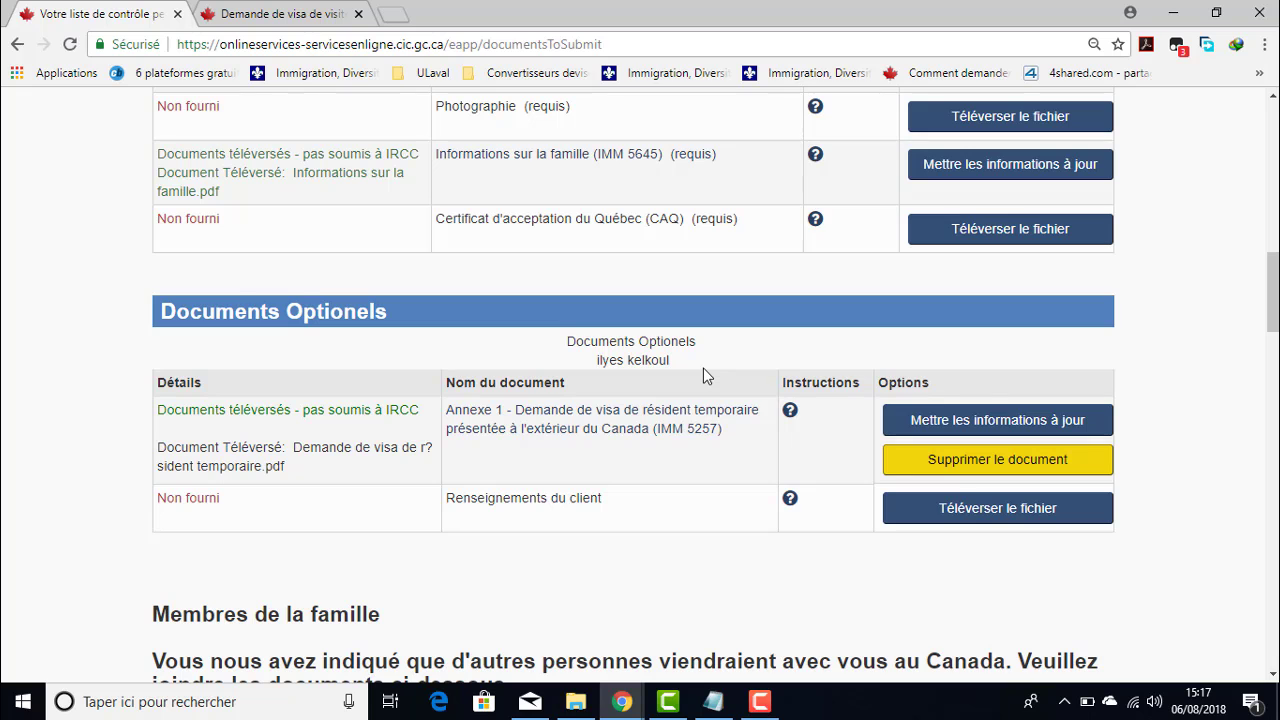
pyautogui.scroll(-5, 703, 368)
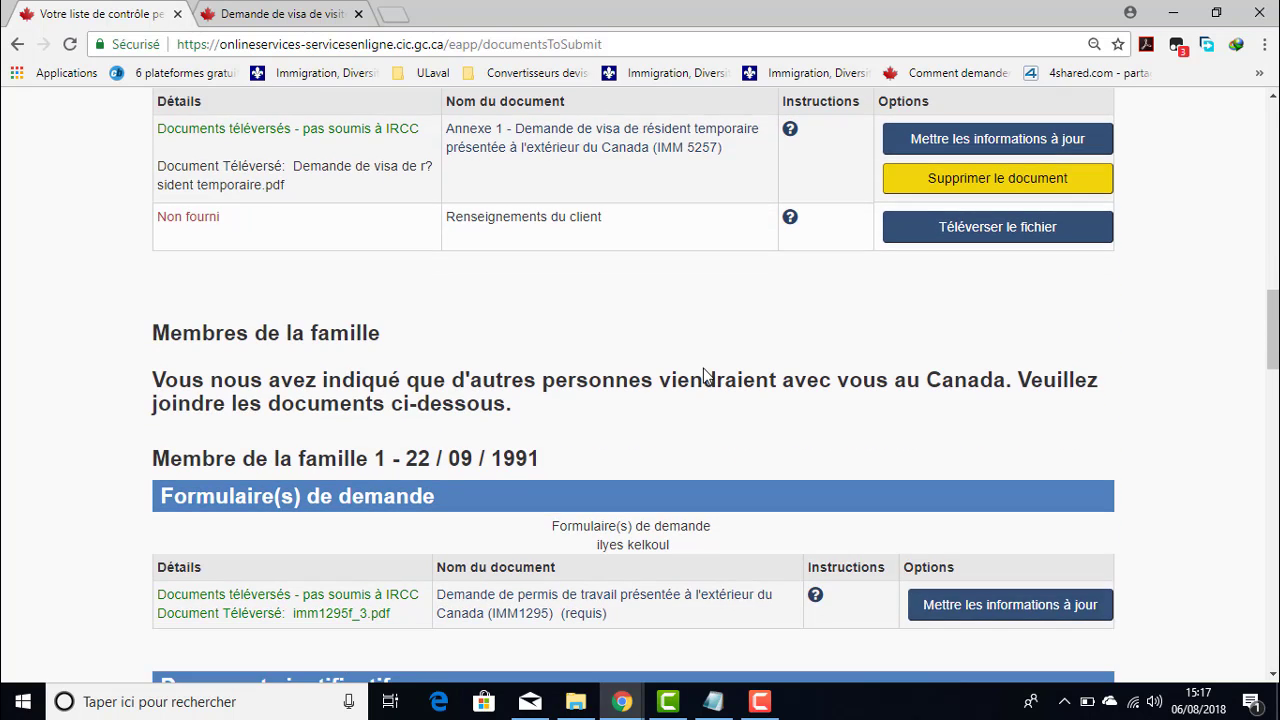
pyautogui.scroll(-10, 600, 350)
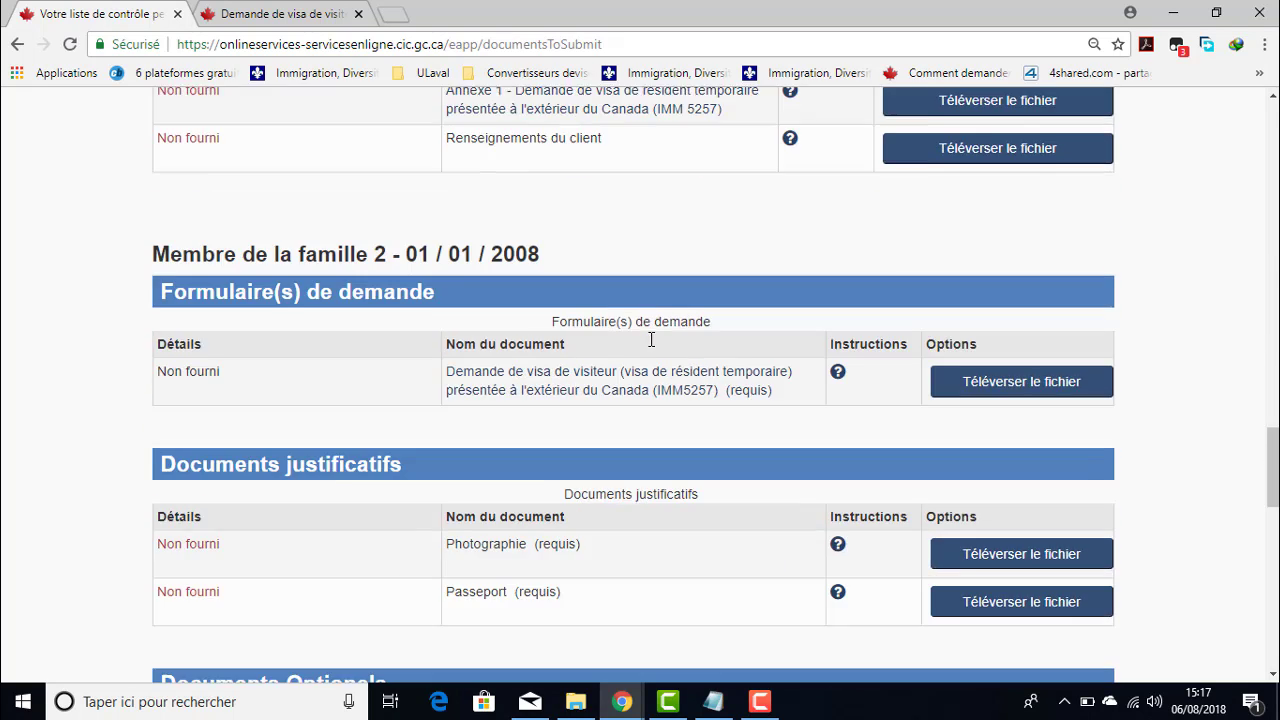
pyautogui.scroll(3, 560, 318)
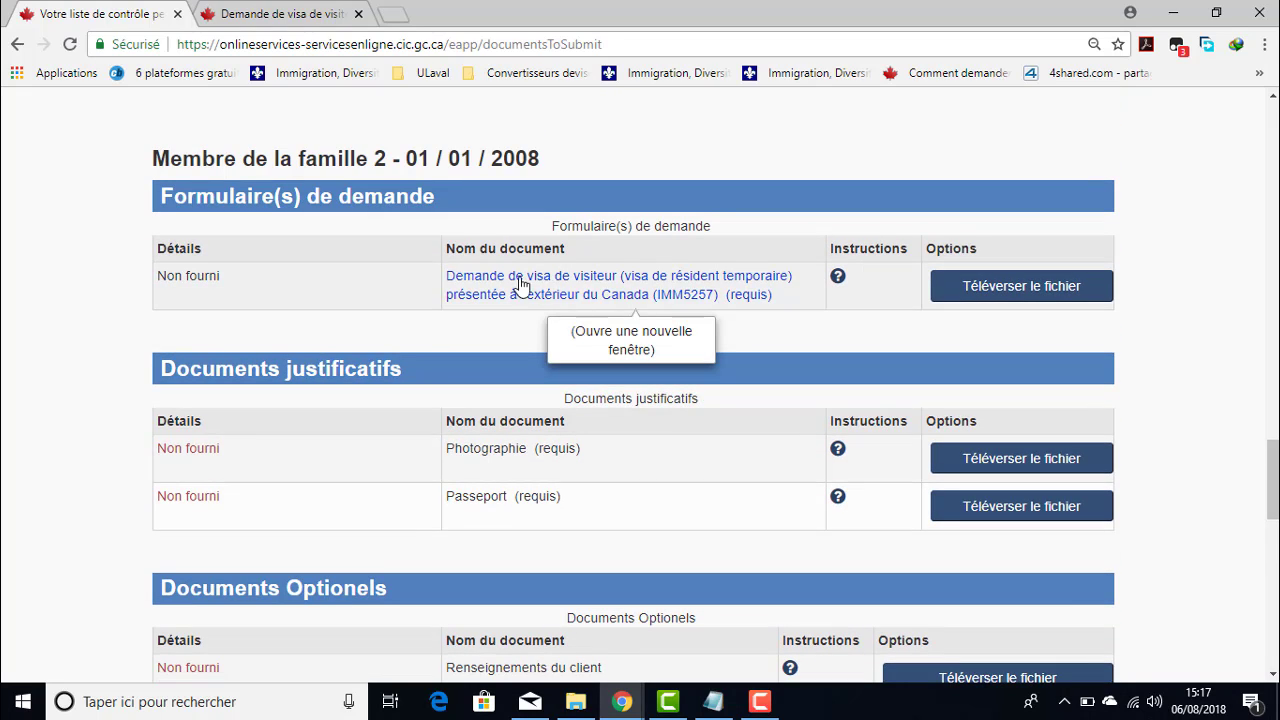
# - Open family member 2's IMM5257 link, dismiss the imm5257f.pdf download prompt and close the empty tab
pyautogui.click(622, 294)
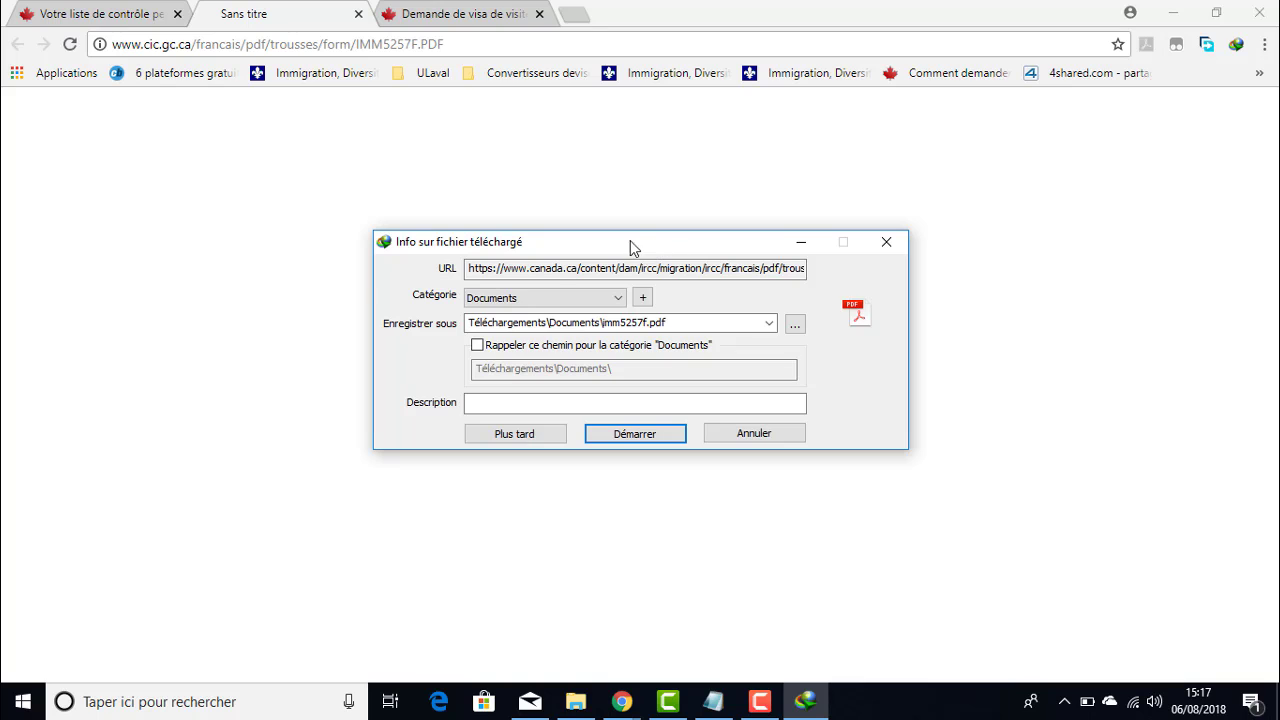
pyautogui.moveTo(647, 248); pyautogui.dragTo(732, 209)
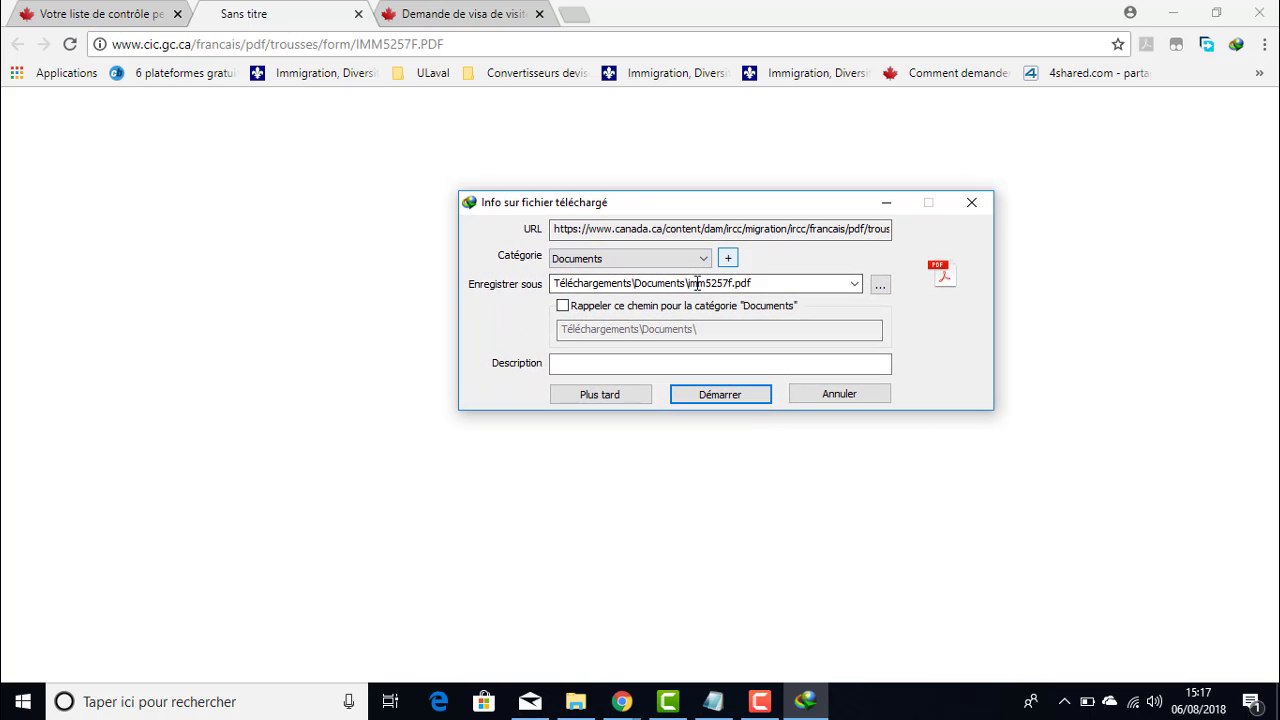
pyautogui.moveTo(761, 209); pyautogui.dragTo(713, 212)
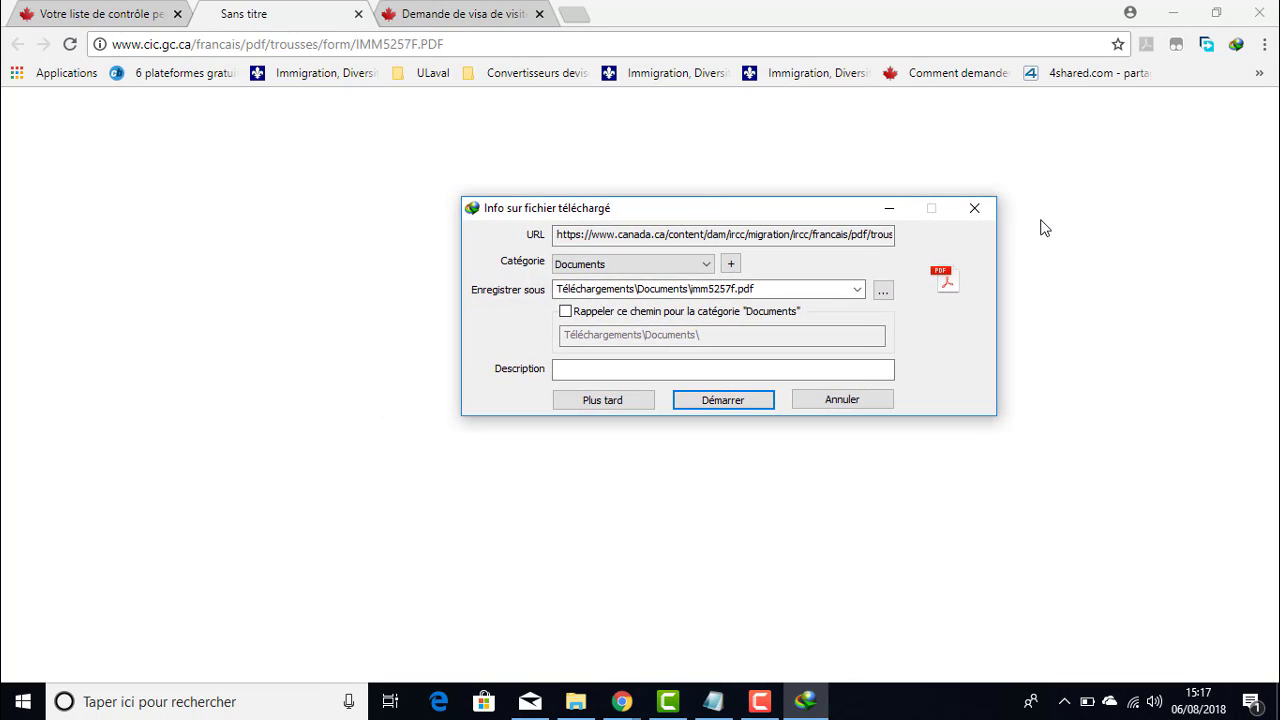
pyautogui.click(980, 212)
pyautogui.click(827, 220)
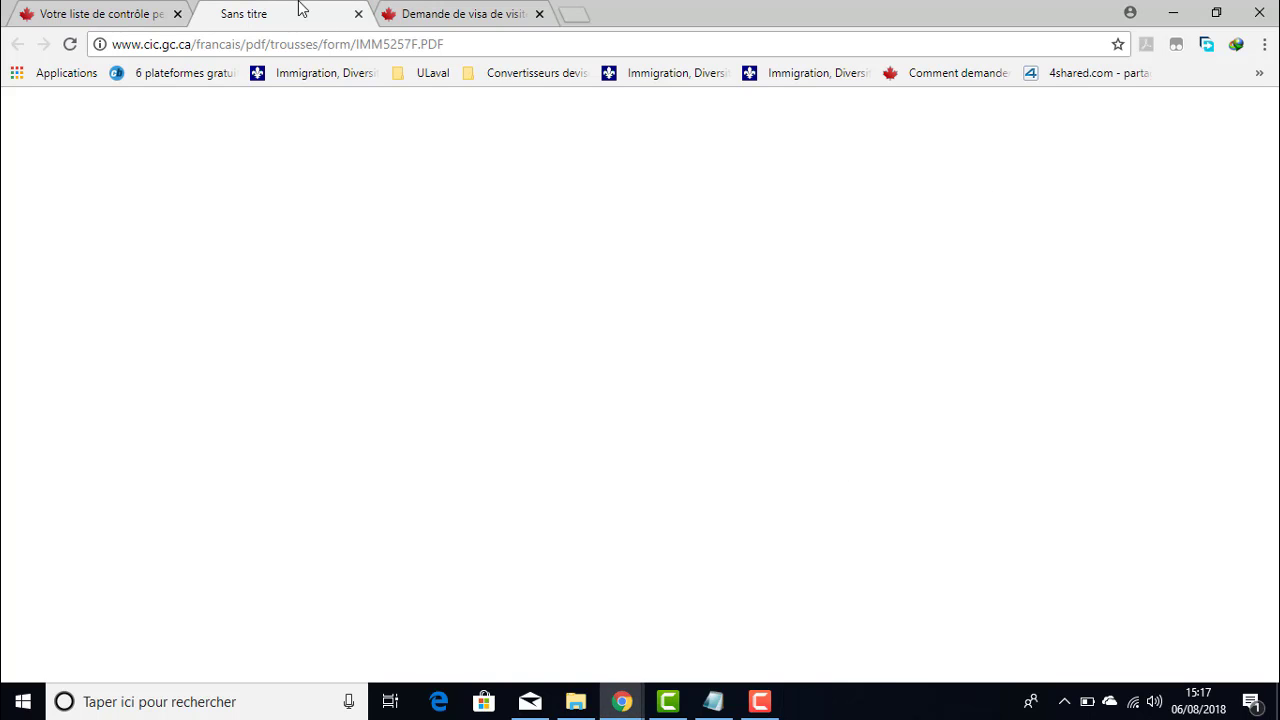
pyautogui.click(358, 14)
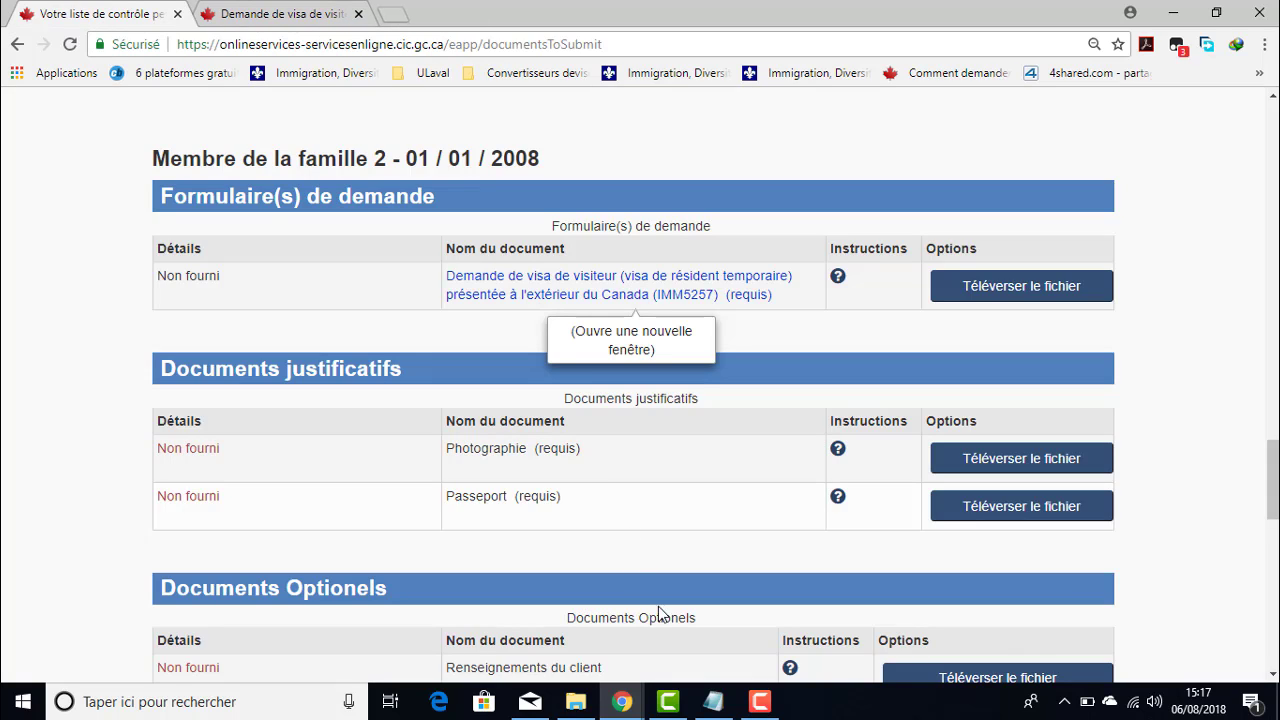
# - Open imm5257f 2.pdf from the Formulaires folder in Acrobat Reader
pyautogui.click(575, 701)
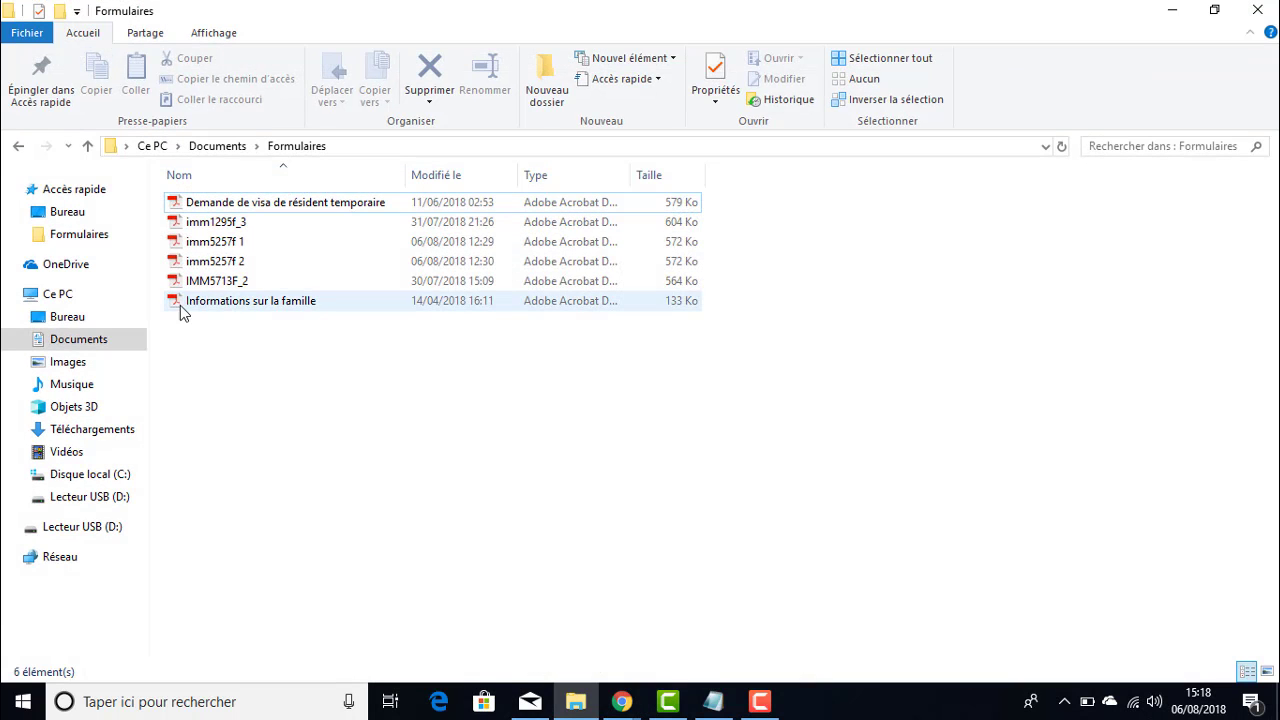
pyautogui.click(236, 261)
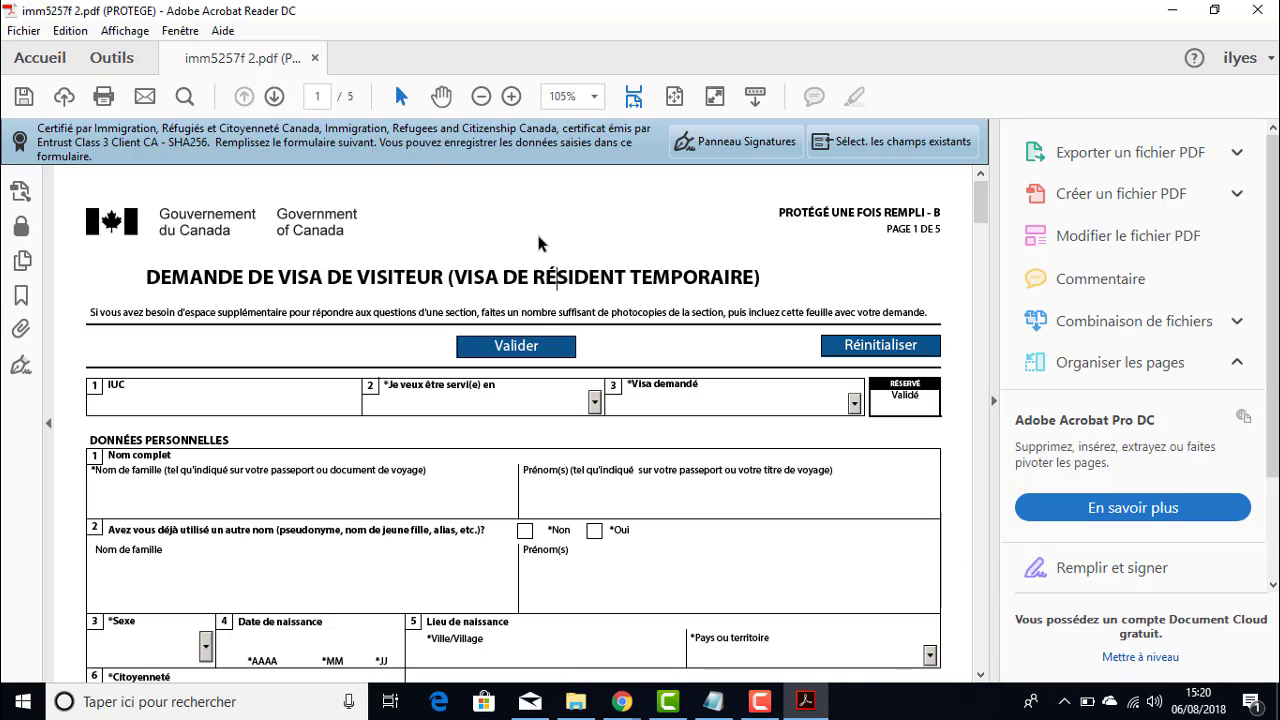
# - Set the service language to Français and the requested visa to Visa de visiteur
pyautogui.click(169, 392)
pyautogui.click(596, 403)
pyautogui.click(490, 450)
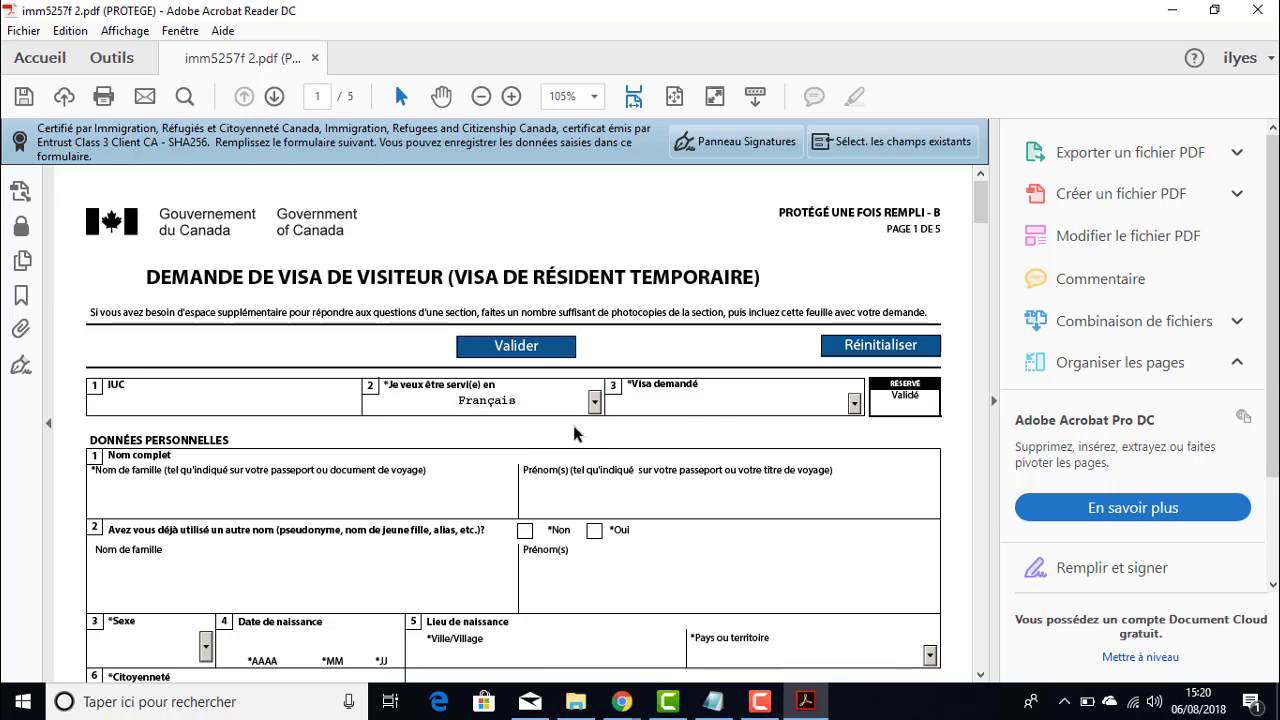
pyautogui.click(854, 403)
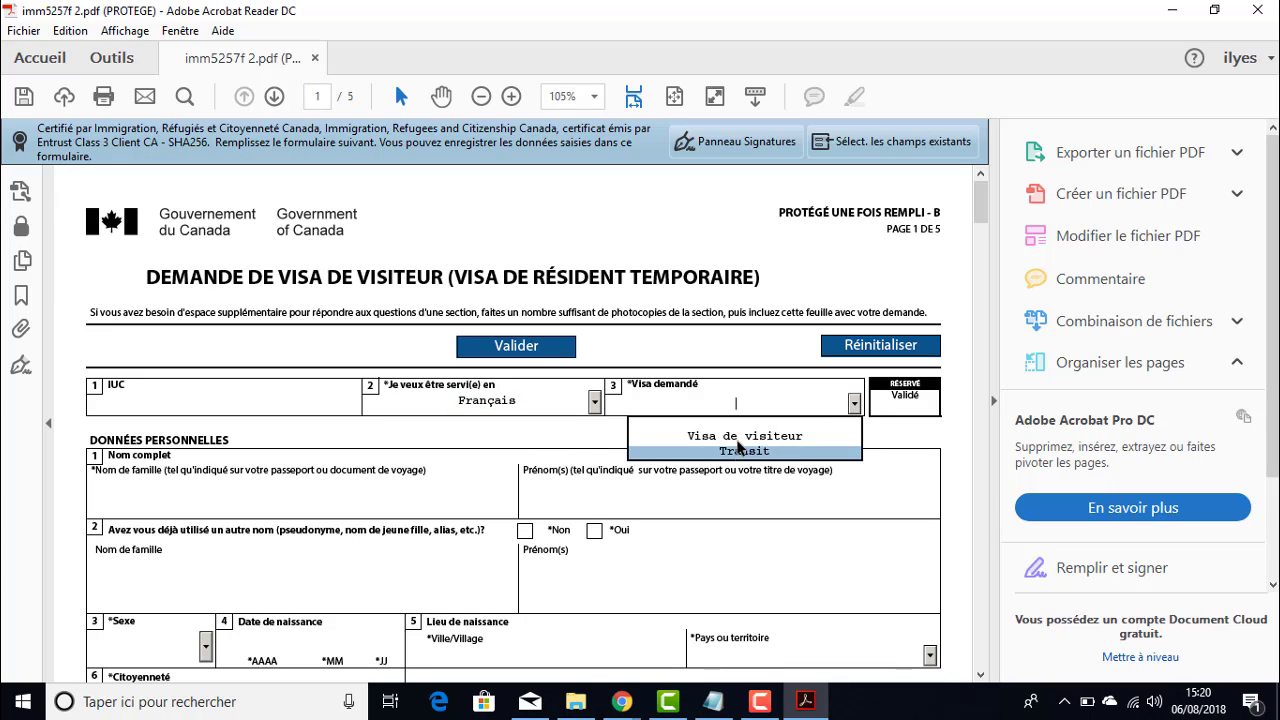
pyautogui.click(740, 437)
pyautogui.scroll(-2, 491, 445)
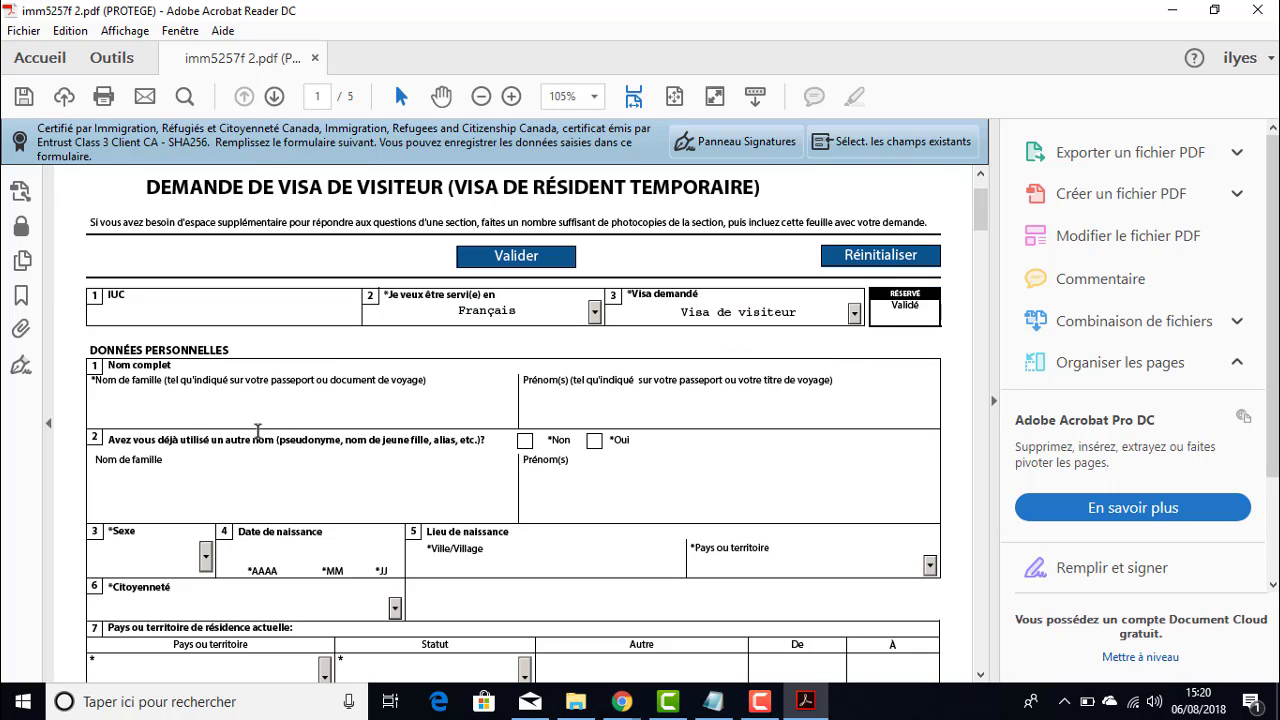
# - Enter the applicant's family and given names and answer Non to having used other names
pyautogui.click(176, 408)
pyautogui.click(580, 408)
pyautogui.scroll(-1, 243, 450)
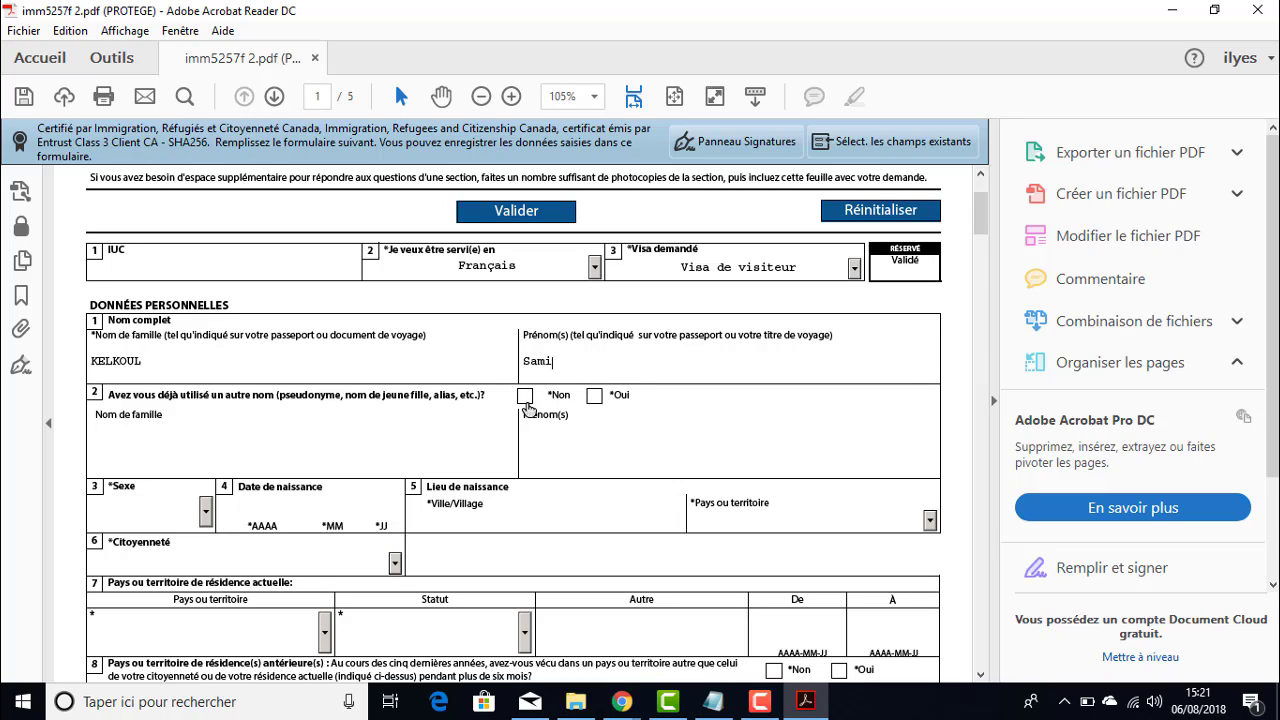
pyautogui.click(525, 402)
pyautogui.scroll(-2, 452, 385)
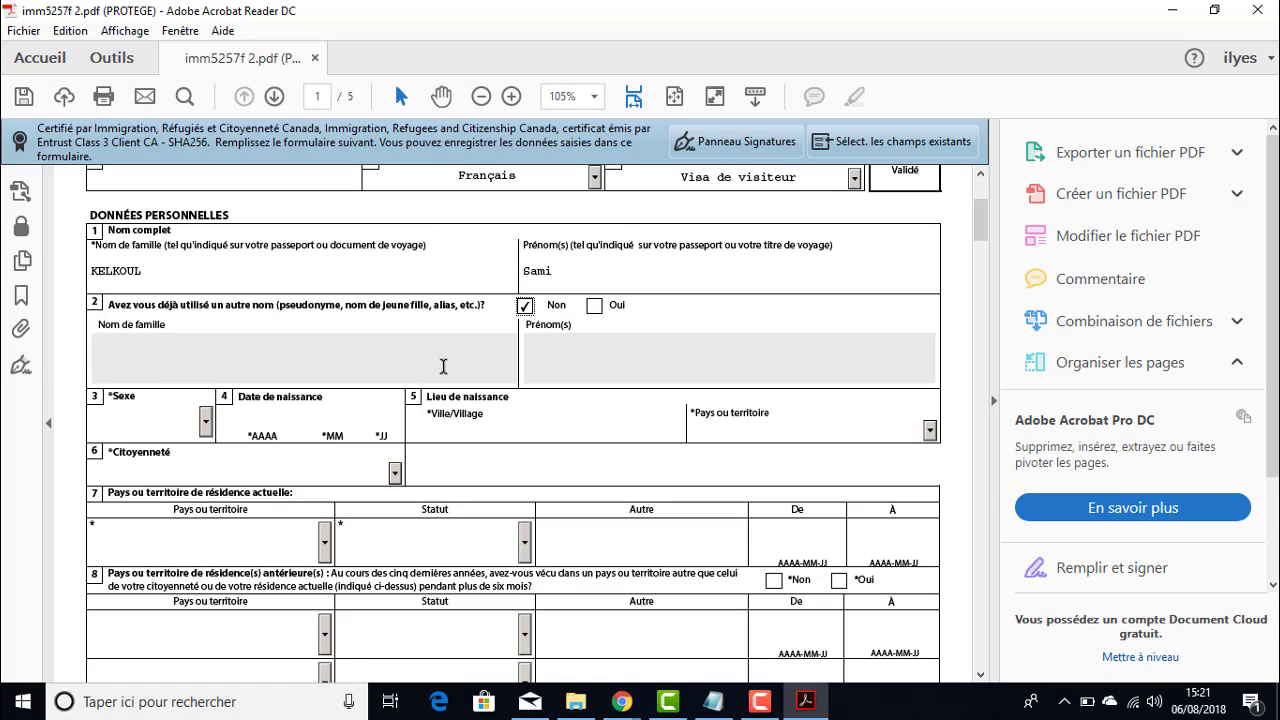
pyautogui.scroll(-2, 443, 366)
# - Set Sexe to Homme and enter the date of birth 2005-01-01
pyautogui.click(205, 330)
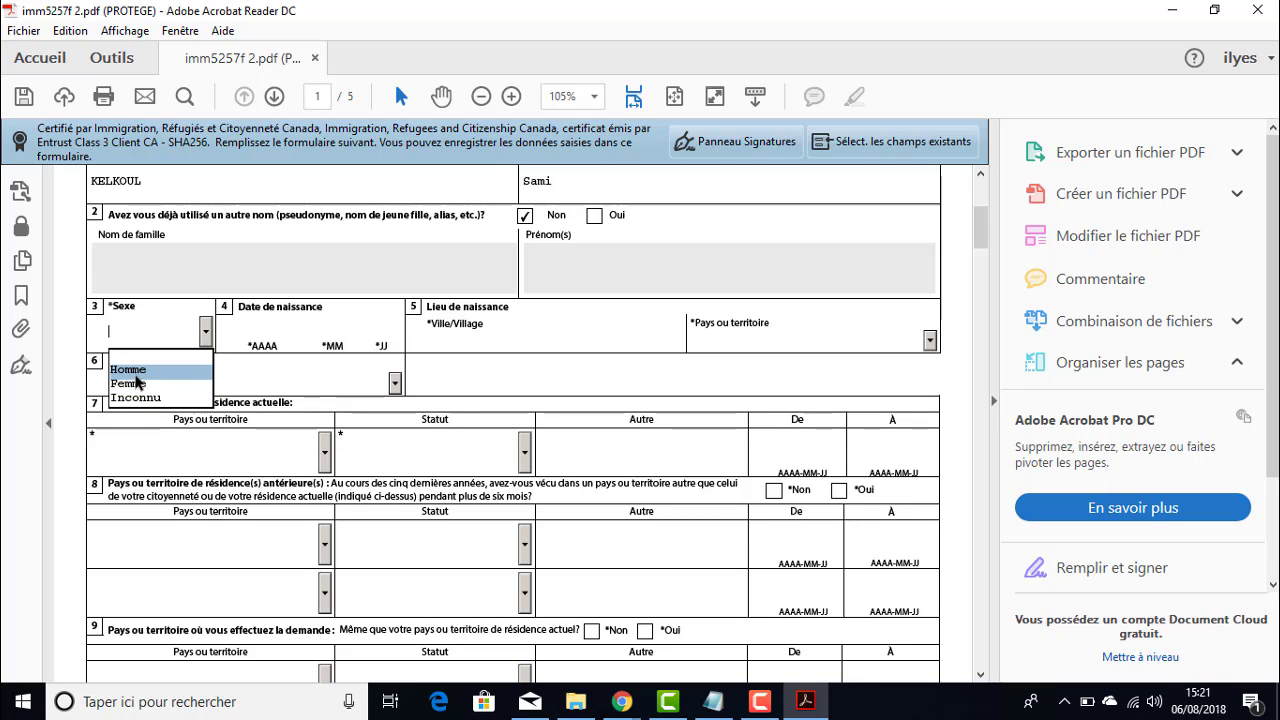
pyautogui.click(137, 371)
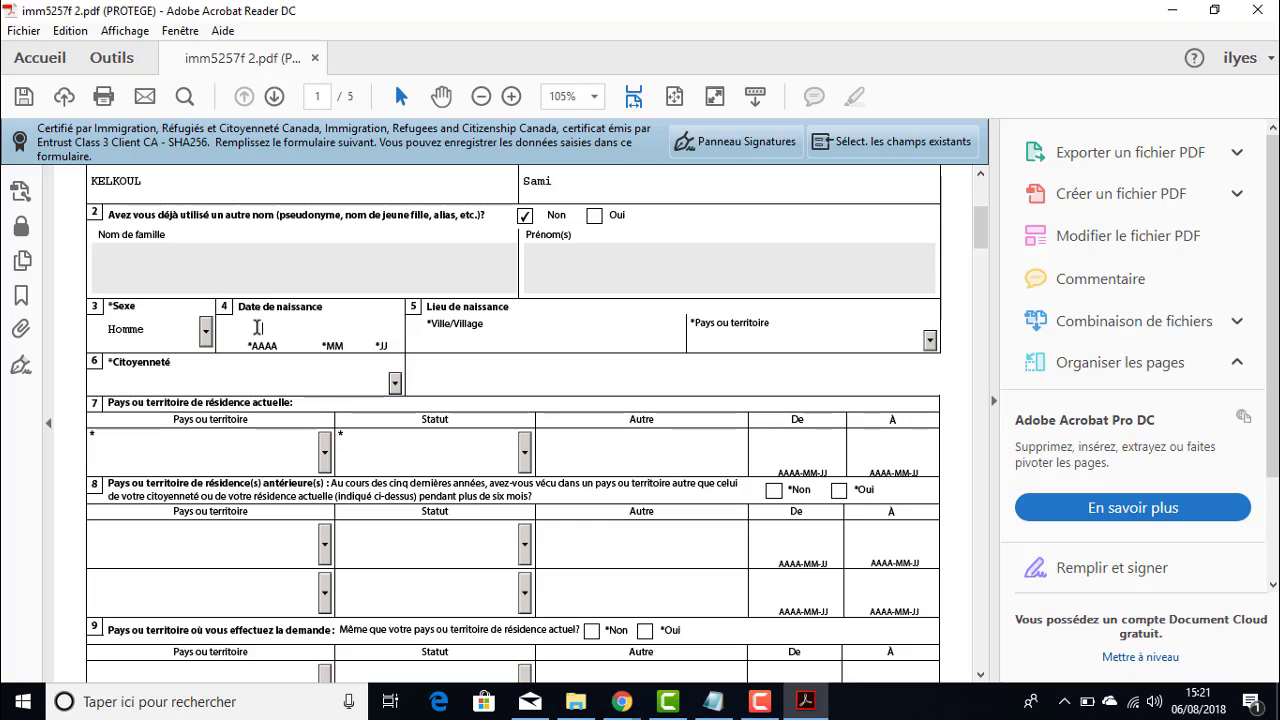
pyautogui.click(258, 328)
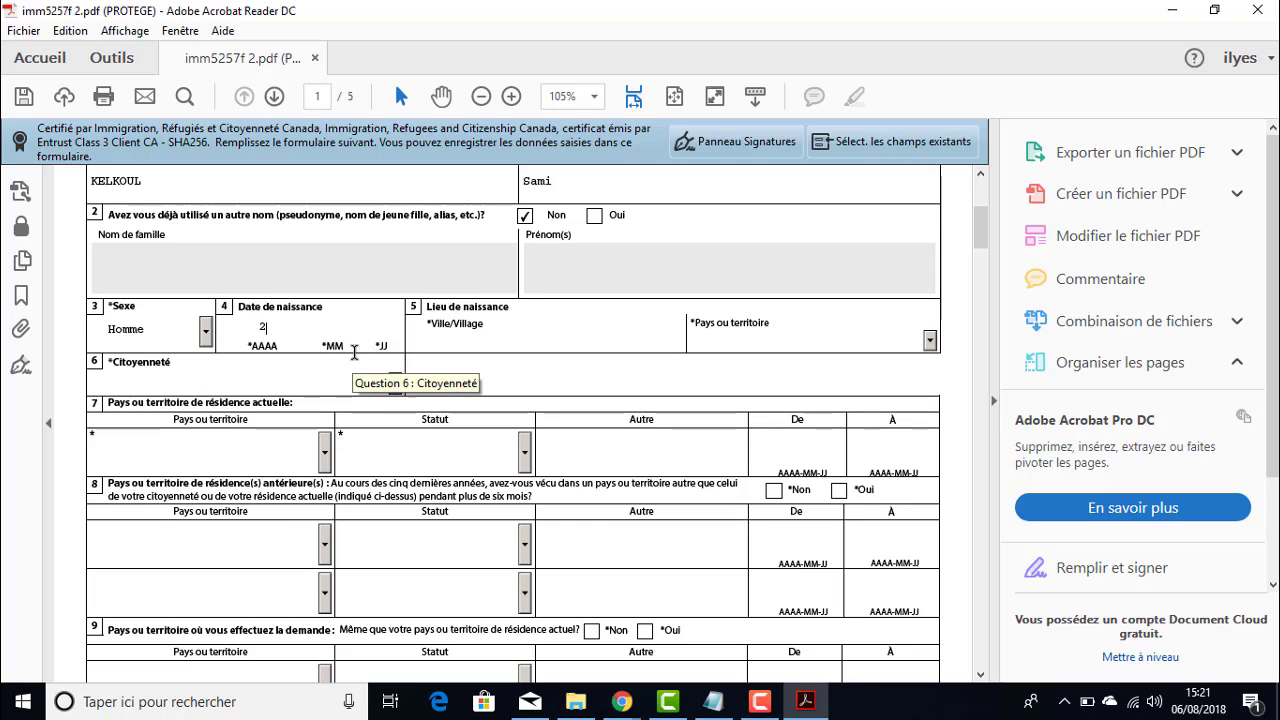
pyautogui.write('2005')
pyautogui.write('01')
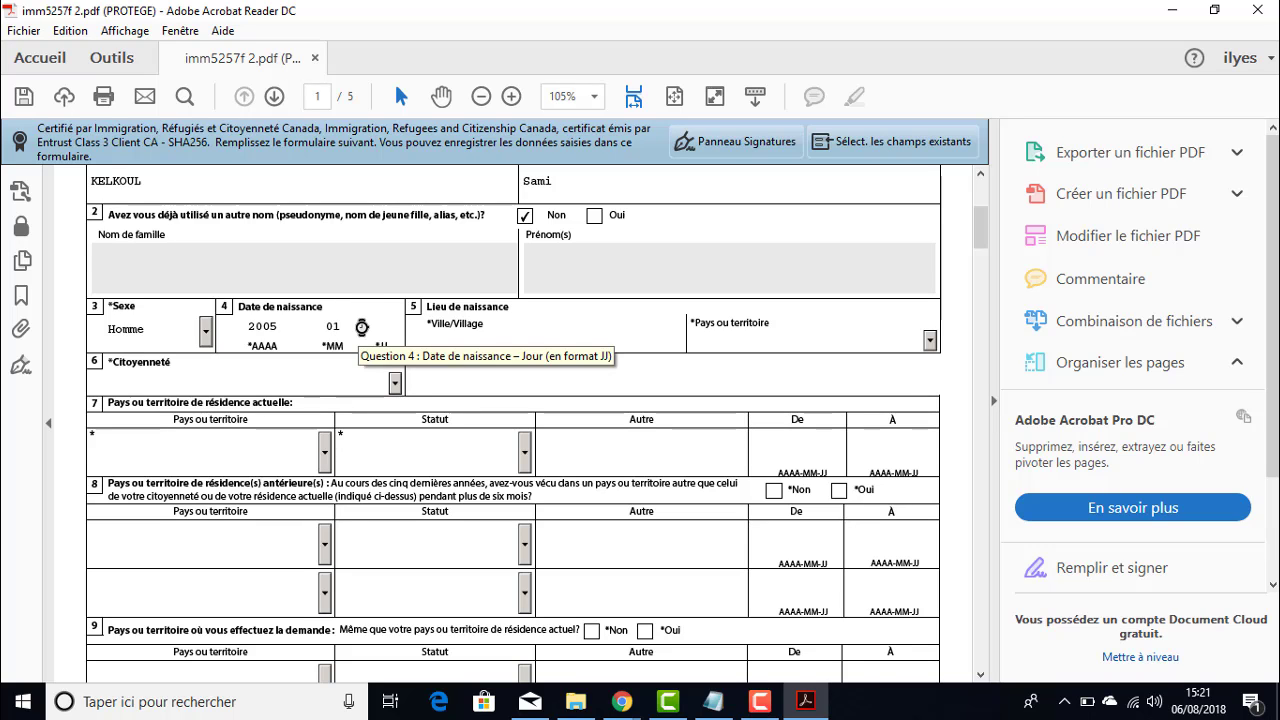
pyautogui.write('1')
pyautogui.scroll(4, 565, 315)
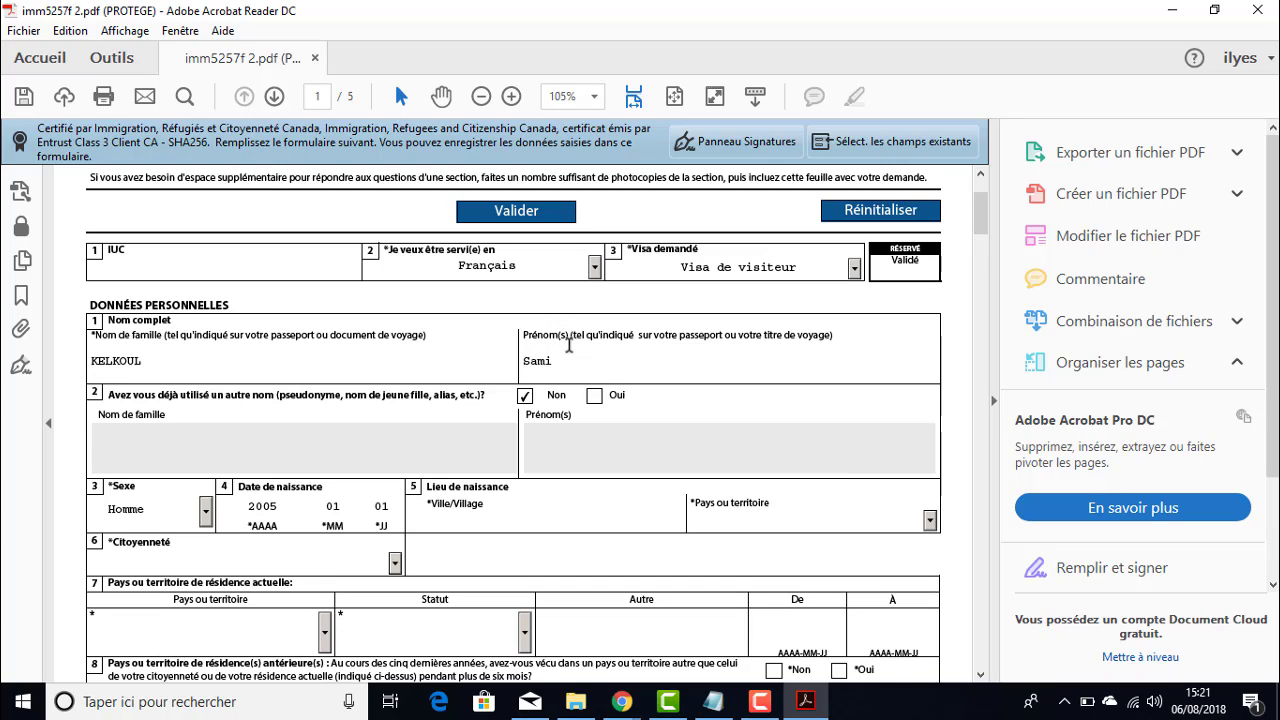
pyautogui.scroll(-3, 566, 370)
# - Enter ALGER as birthplace city, with Algérie as birth country and citizenship
pyautogui.click(483, 380)
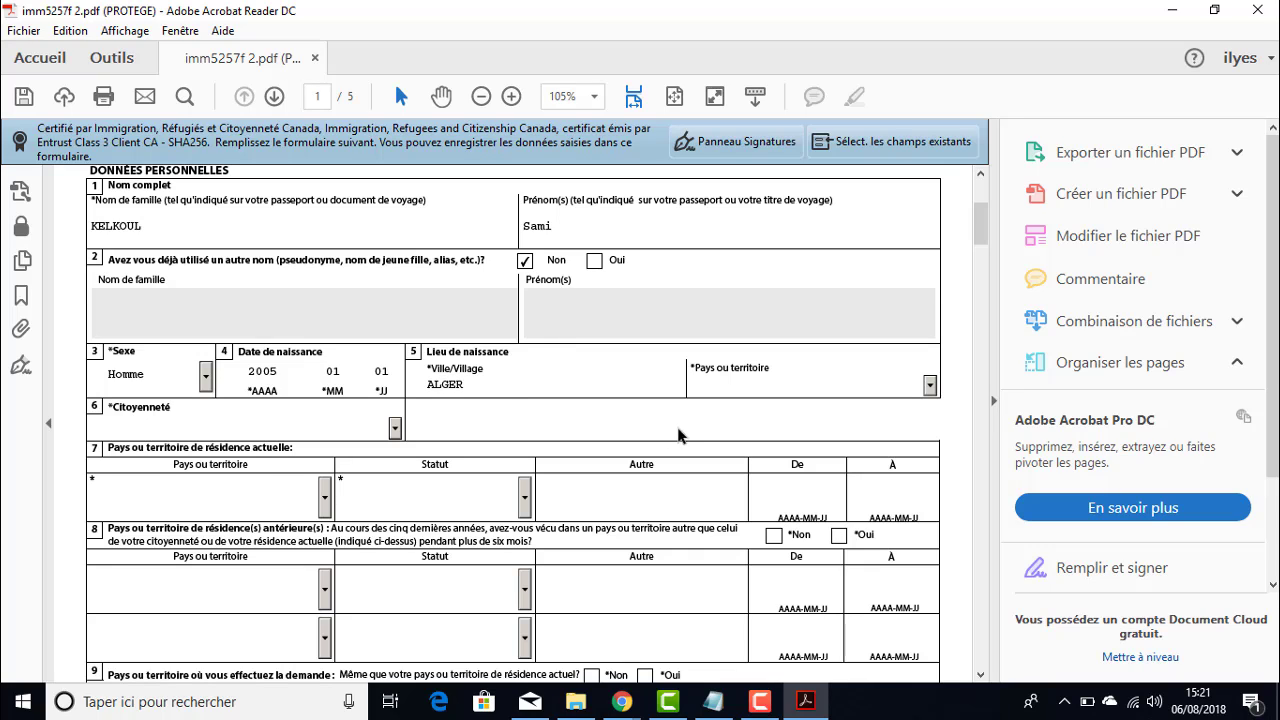
pyautogui.click(931, 387)
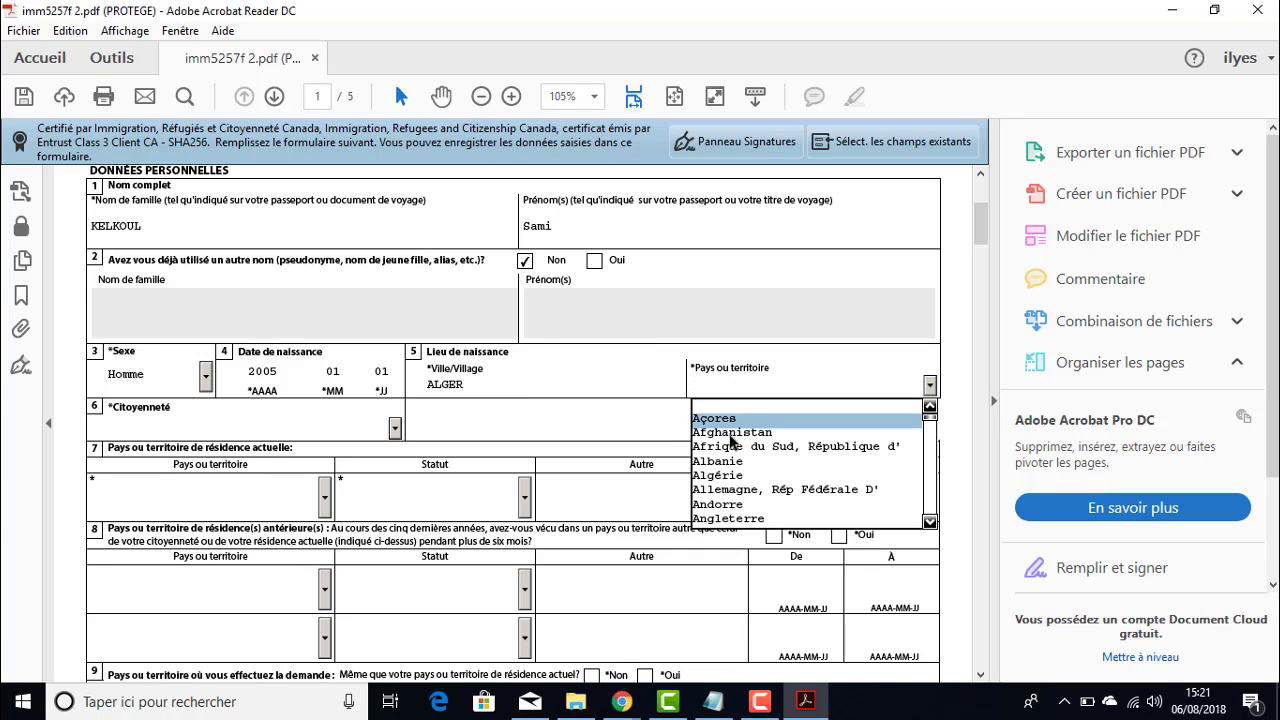
pyautogui.click(718, 476)
pyautogui.scroll(-2, 554, 398)
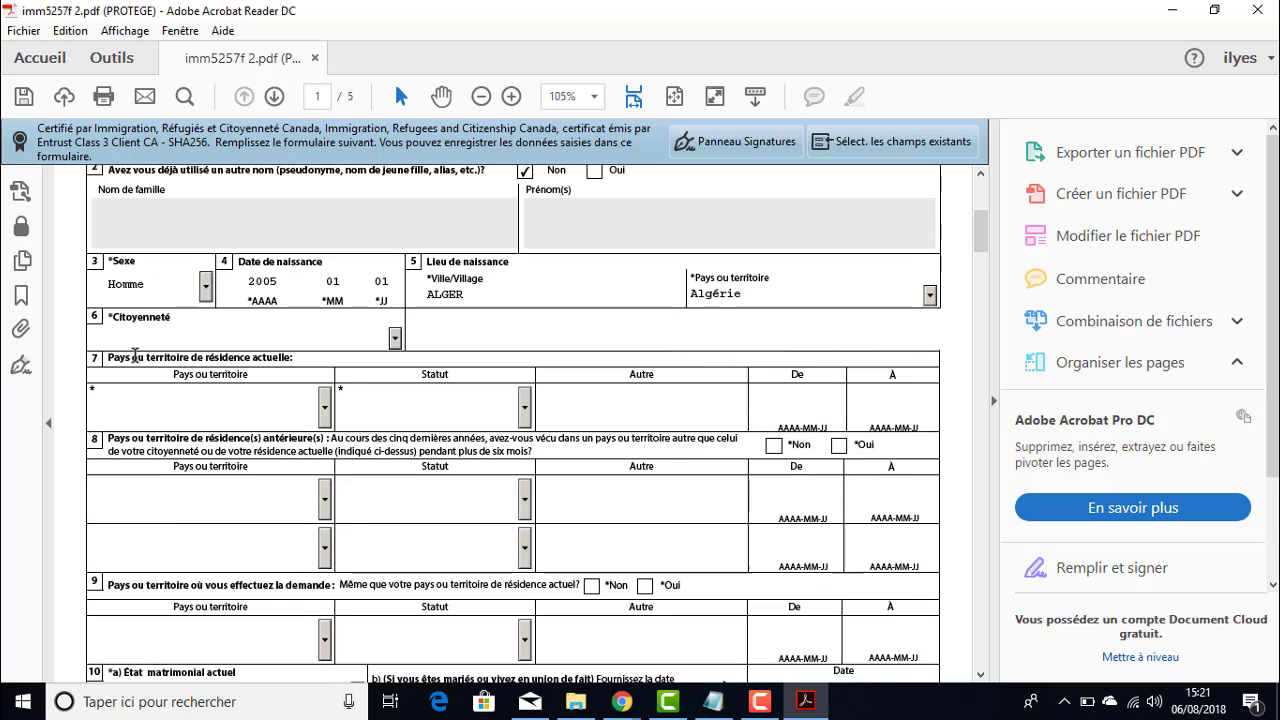
pyautogui.click(396, 339)
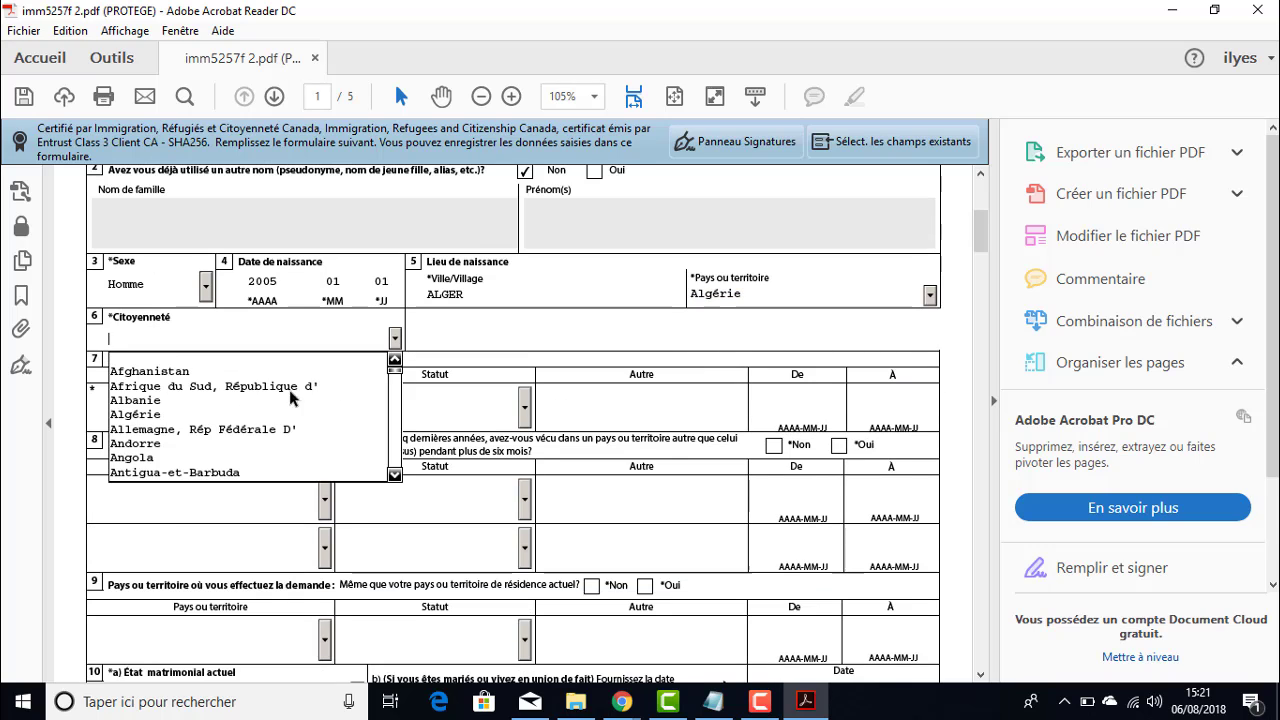
pyautogui.click(161, 418)
pyautogui.scroll(-1, 140, 340)
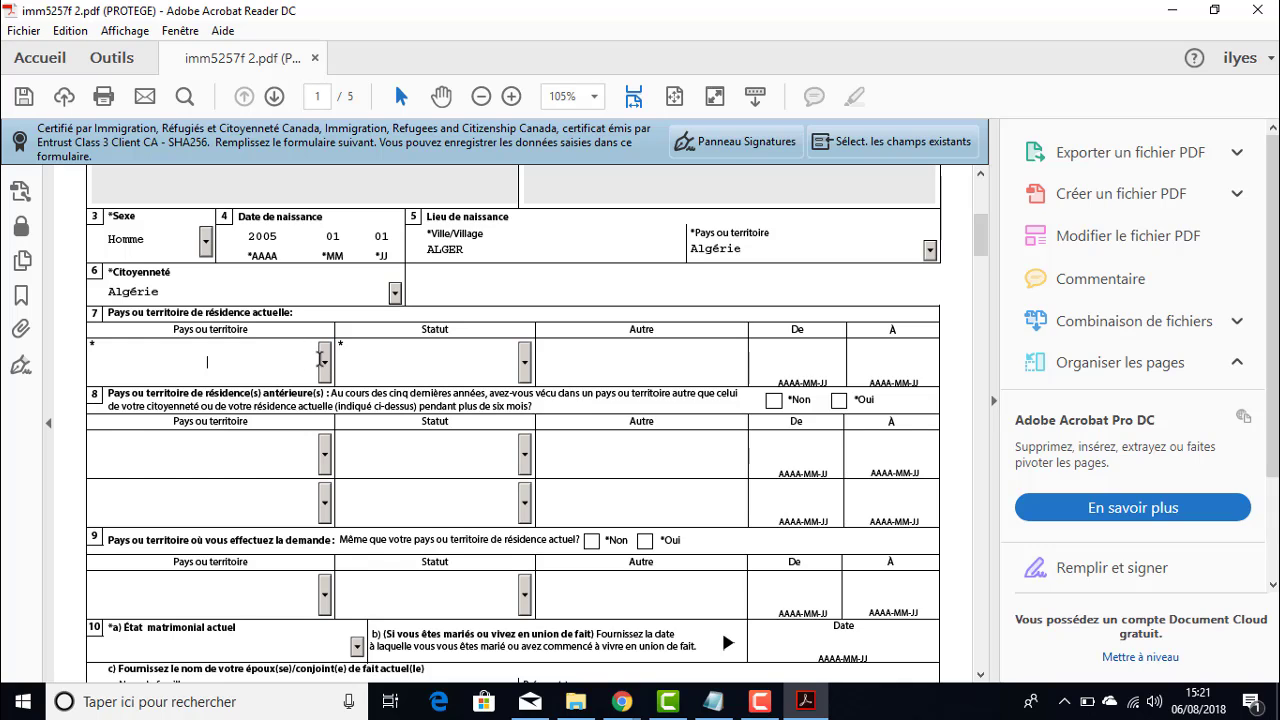
# - Set the current country of residence to Algérie with status Citoyen
pyautogui.click(324, 362)
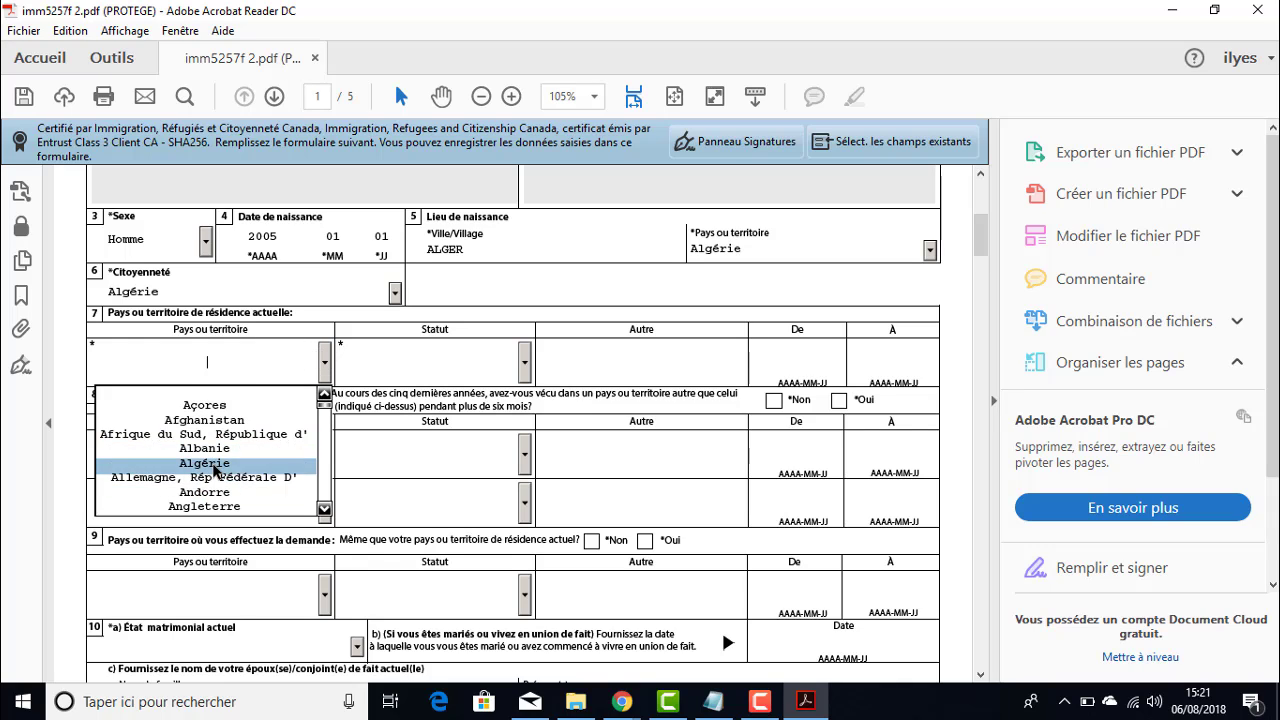
pyautogui.click(210, 462)
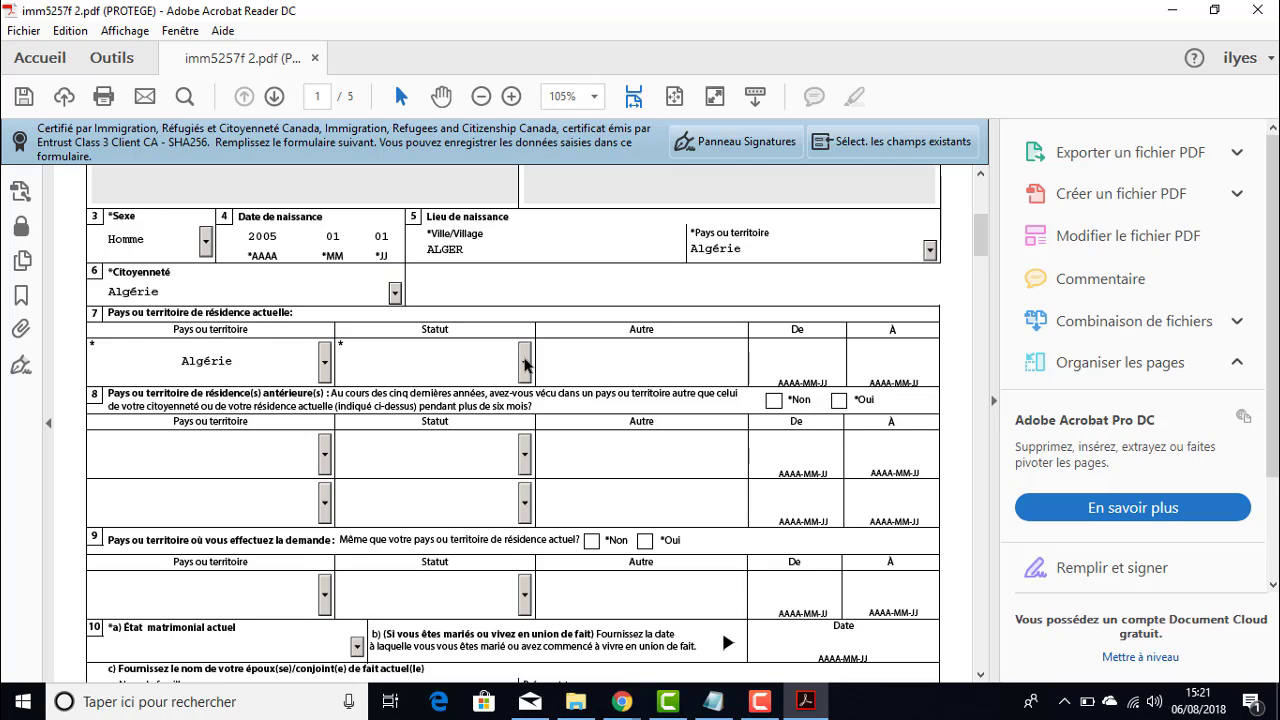
pyautogui.click(524, 362)
pyautogui.click(452, 407)
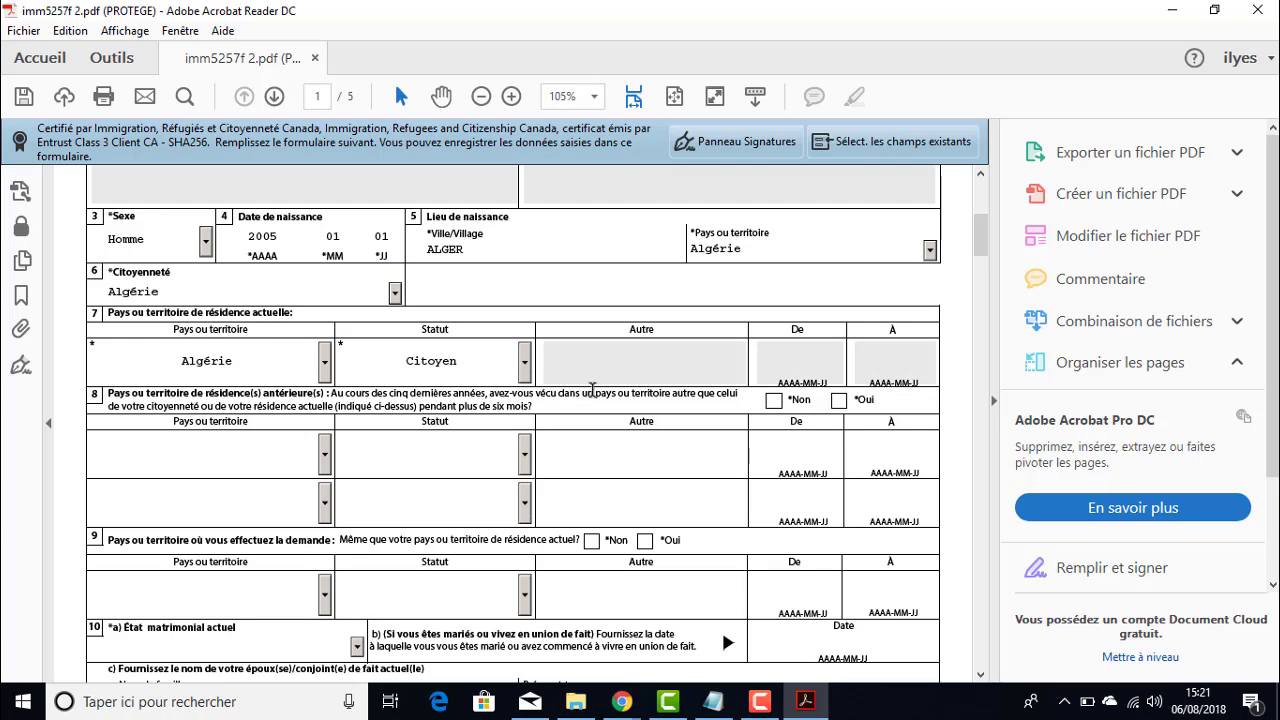
pyautogui.scroll(-1, 596, 336)
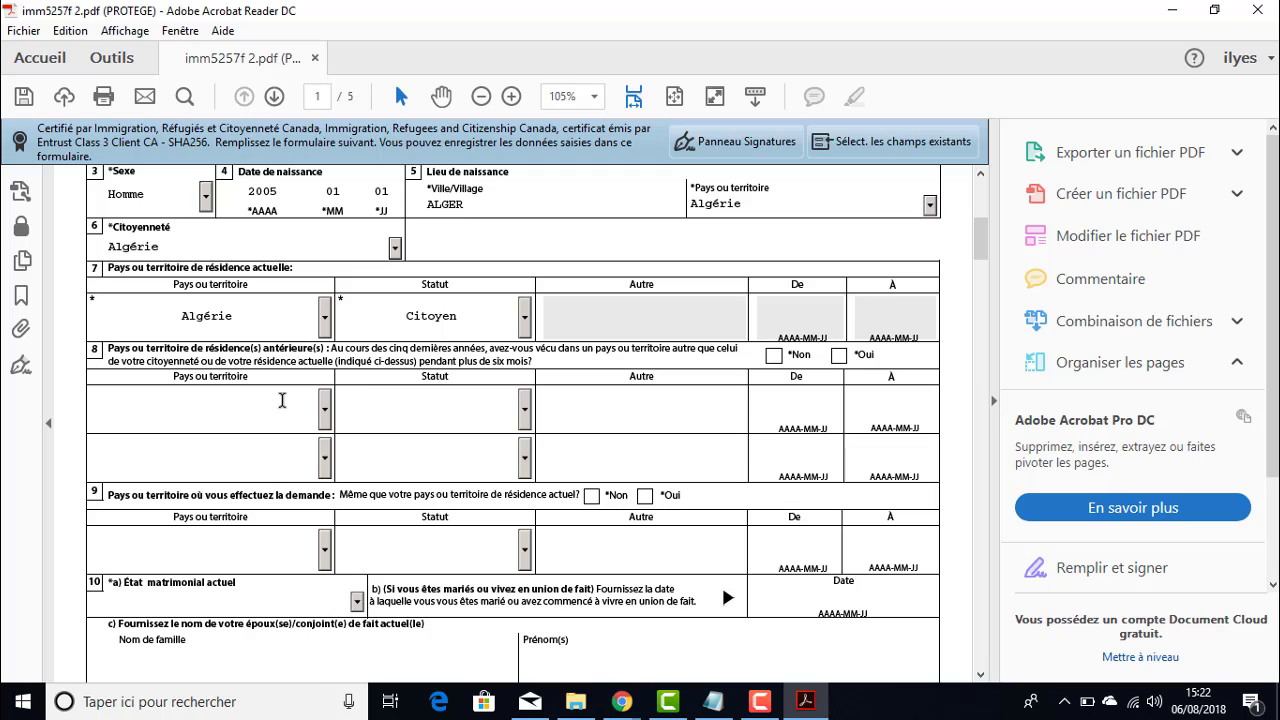
# - Answer Non to question 8 on previous countries of residence
pyautogui.click(324, 408)
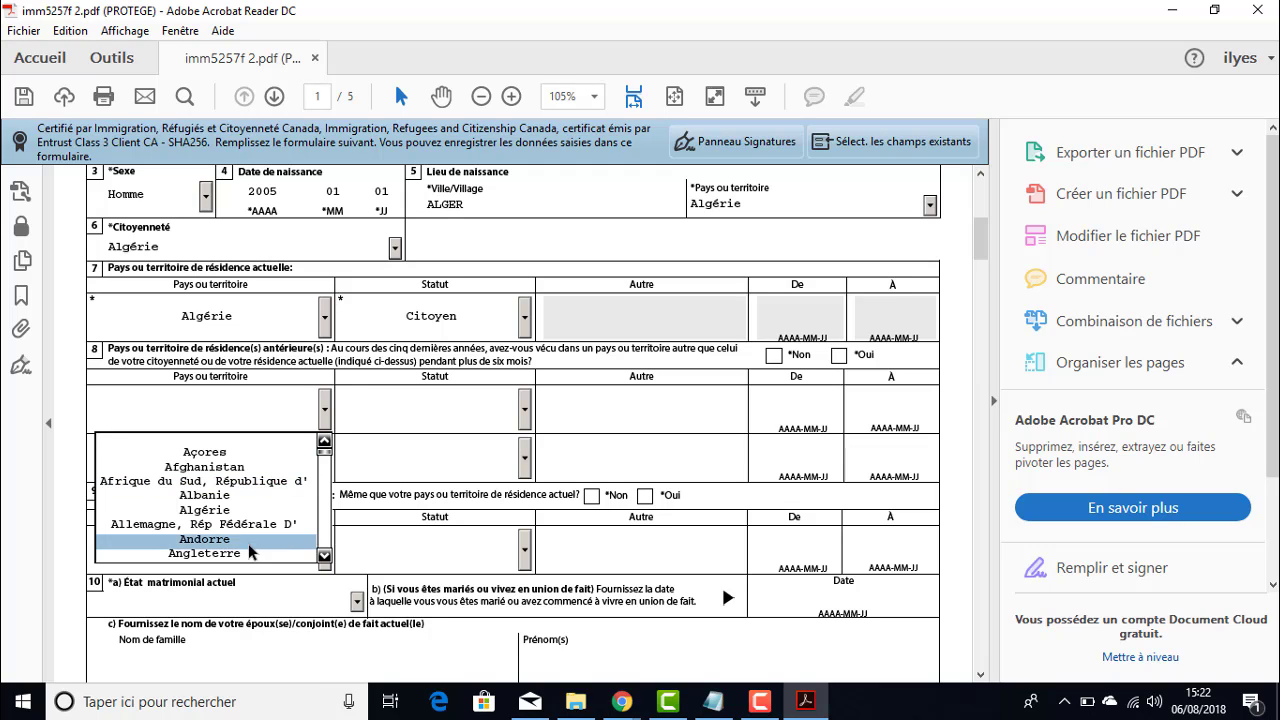
pyautogui.scroll(-3, 252, 490)
pyautogui.scroll(2, 257, 394)
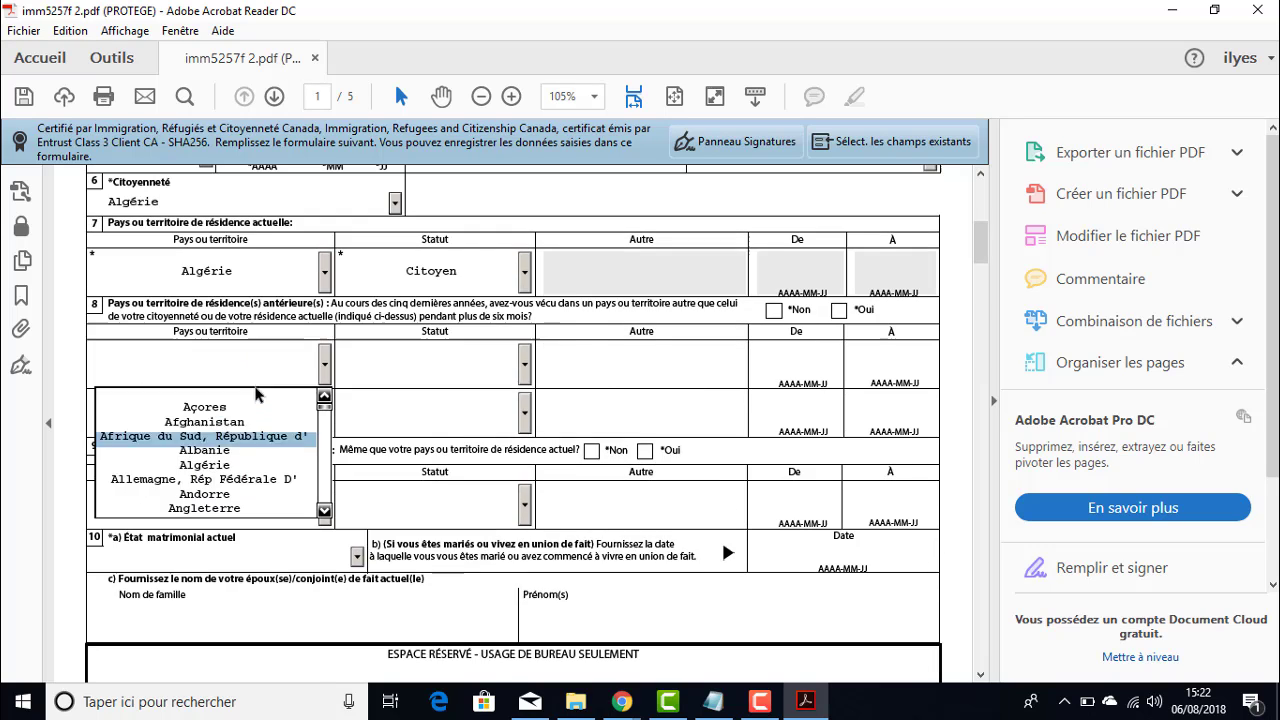
pyautogui.click(324, 512)
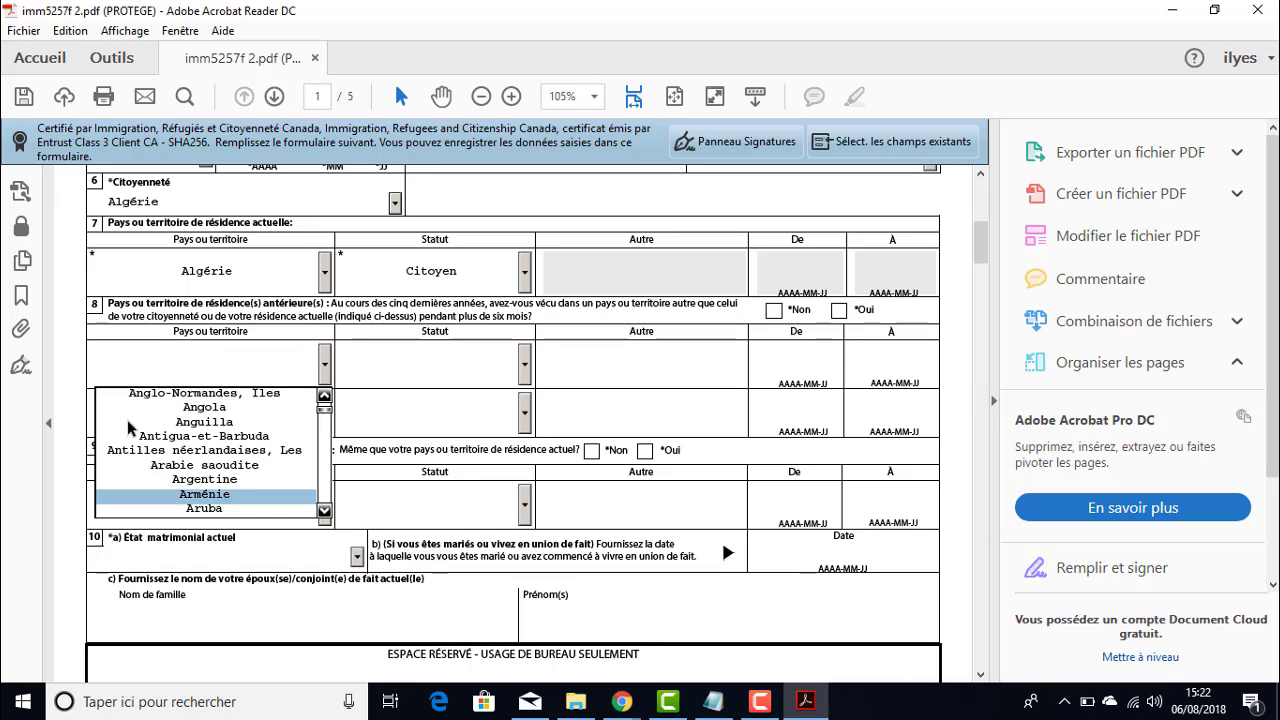
pyautogui.click(433, 364)
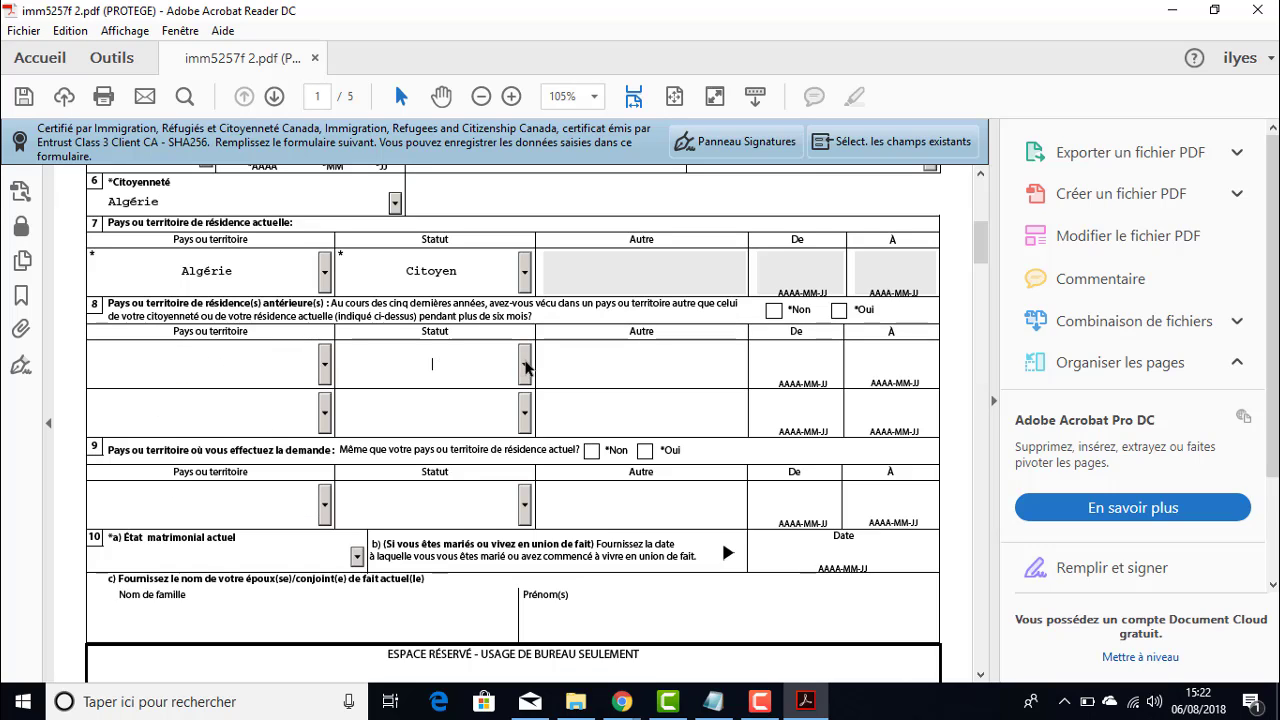
pyautogui.click(526, 367)
pyautogui.click(643, 374)
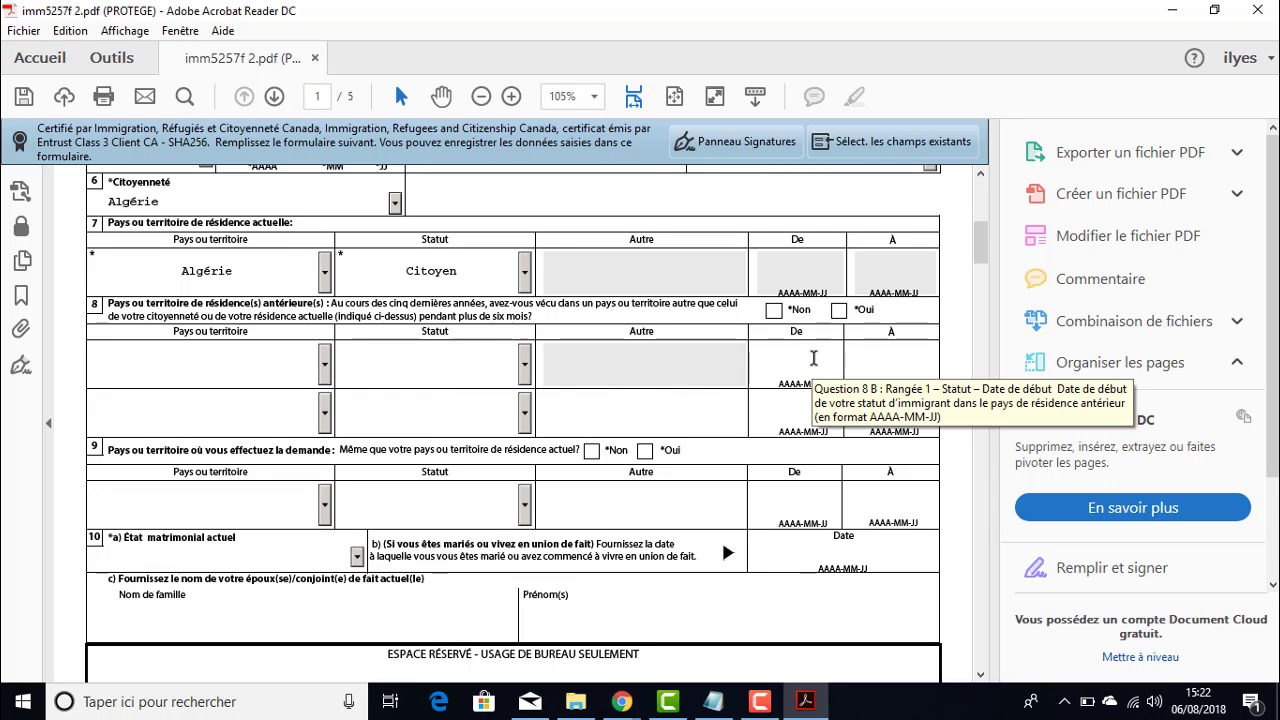
pyautogui.click(462, 356)
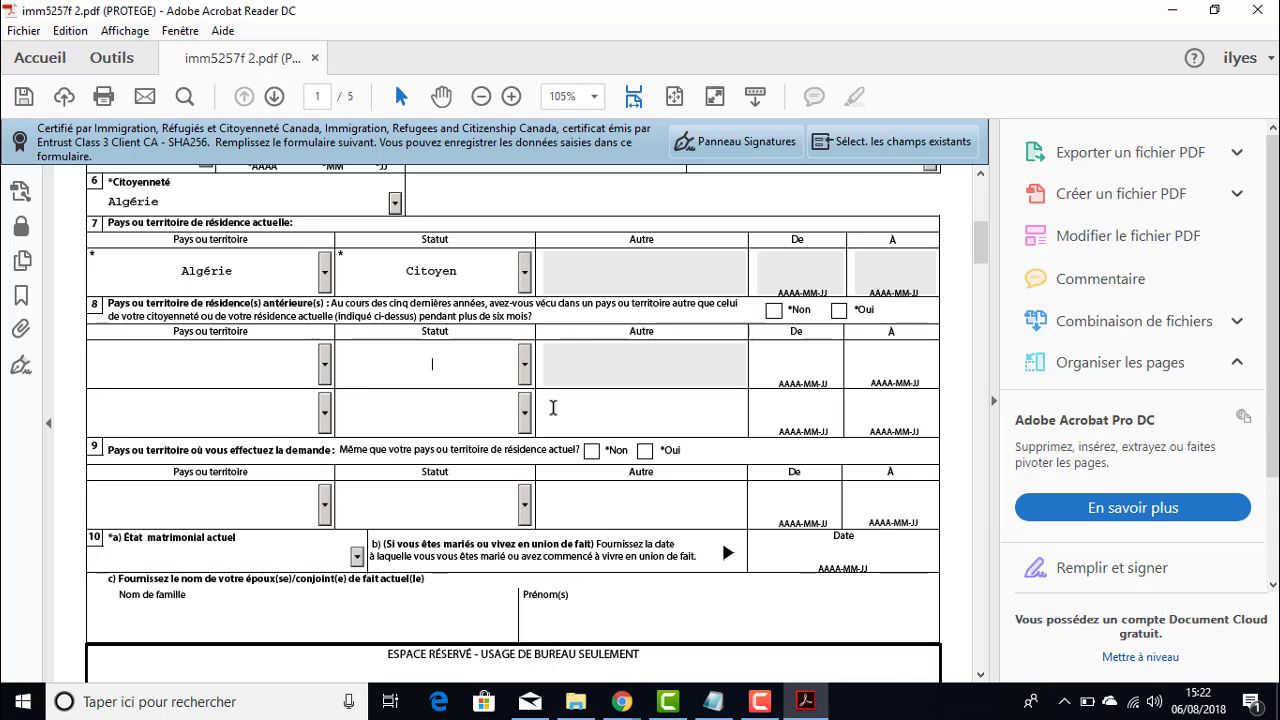
pyautogui.click(773, 310)
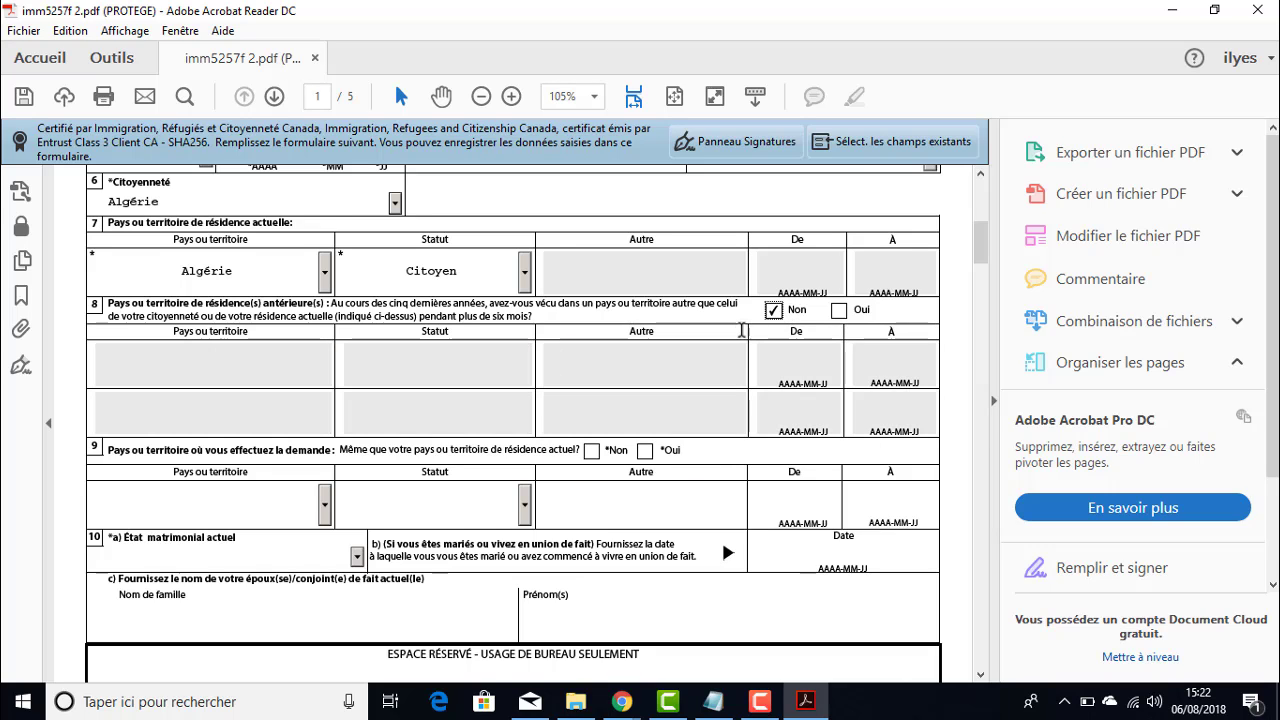
# - Tentatively answer Non to question 9 and choose France as its country
pyautogui.scroll(-2, 440, 363)
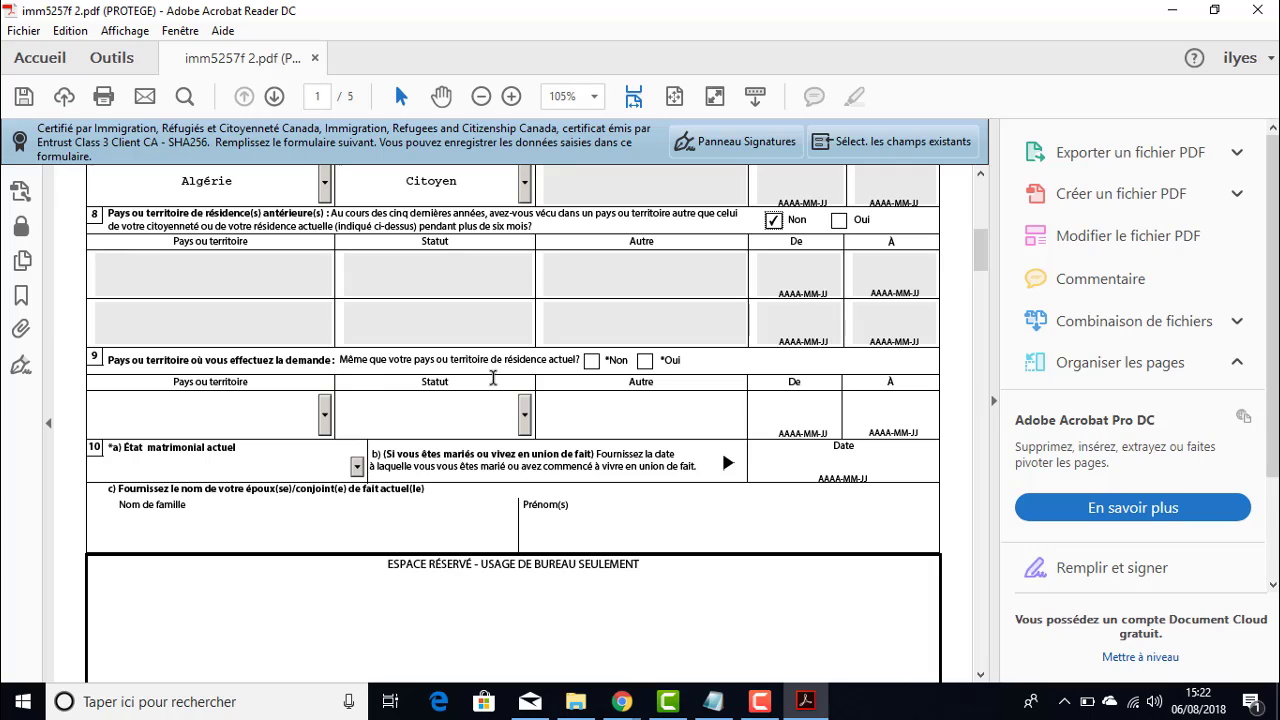
pyautogui.scroll(1, 687, 374)
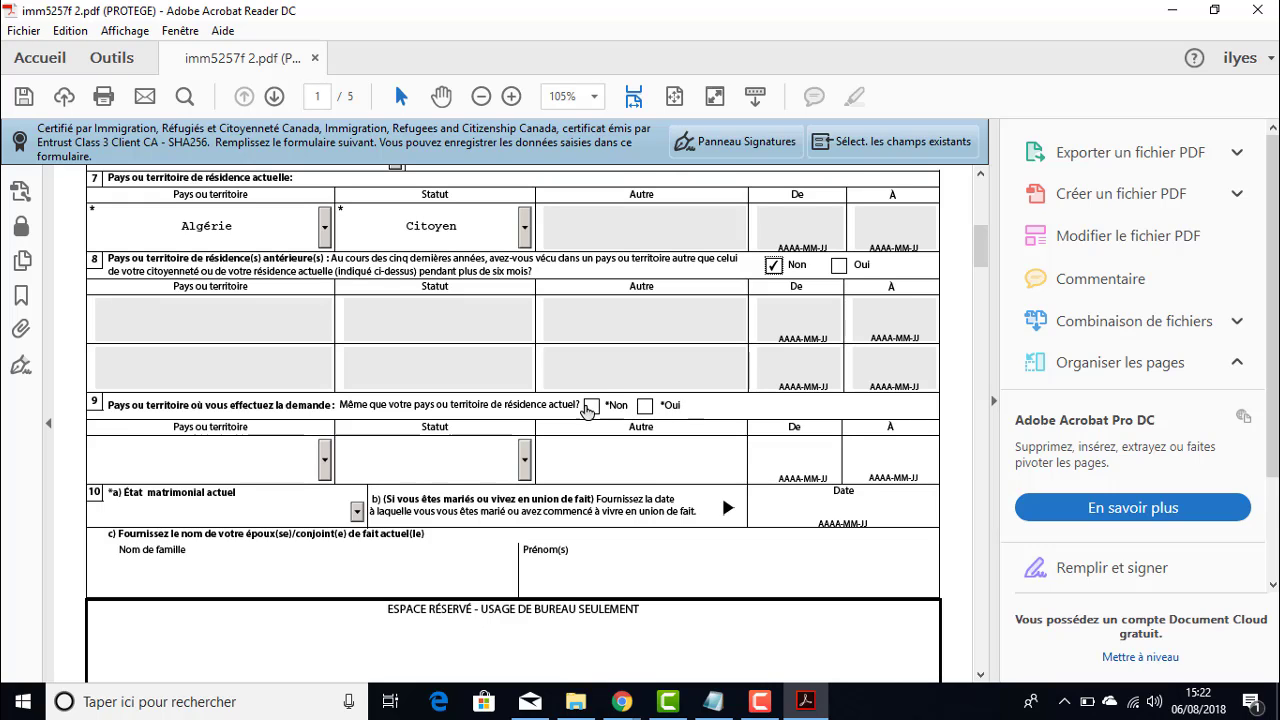
pyautogui.click(591, 407)
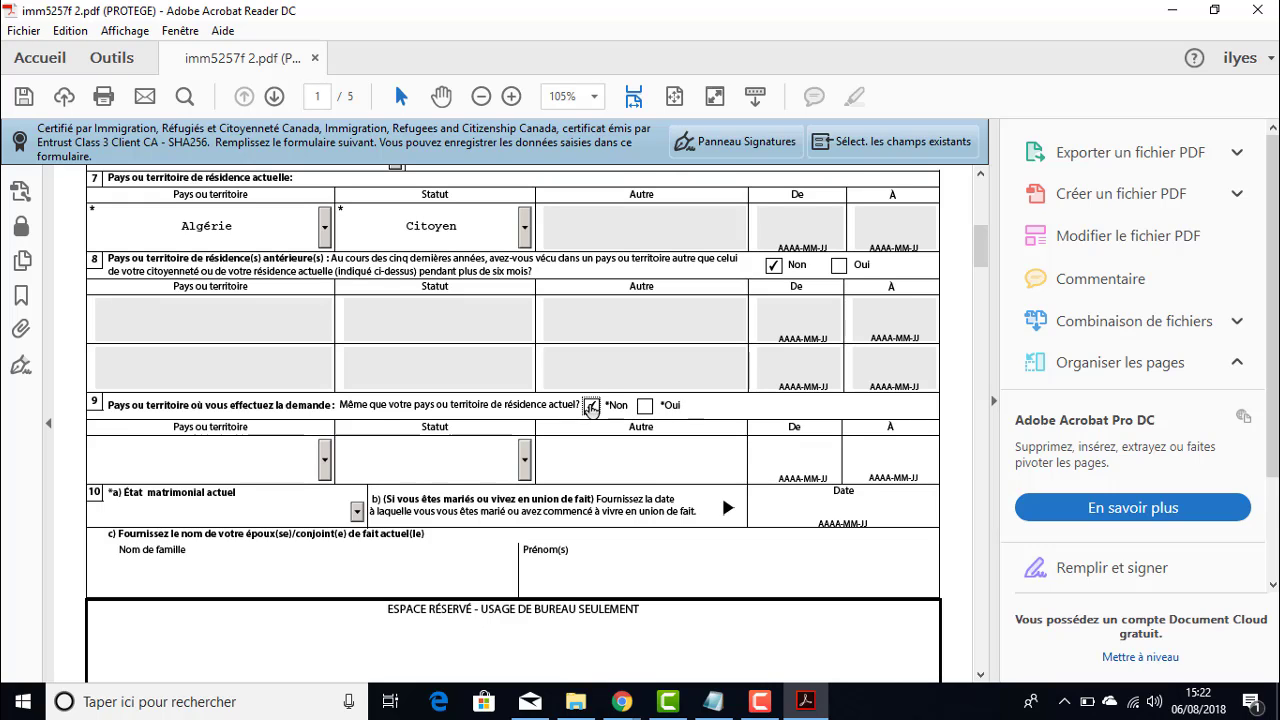
pyautogui.click(325, 460)
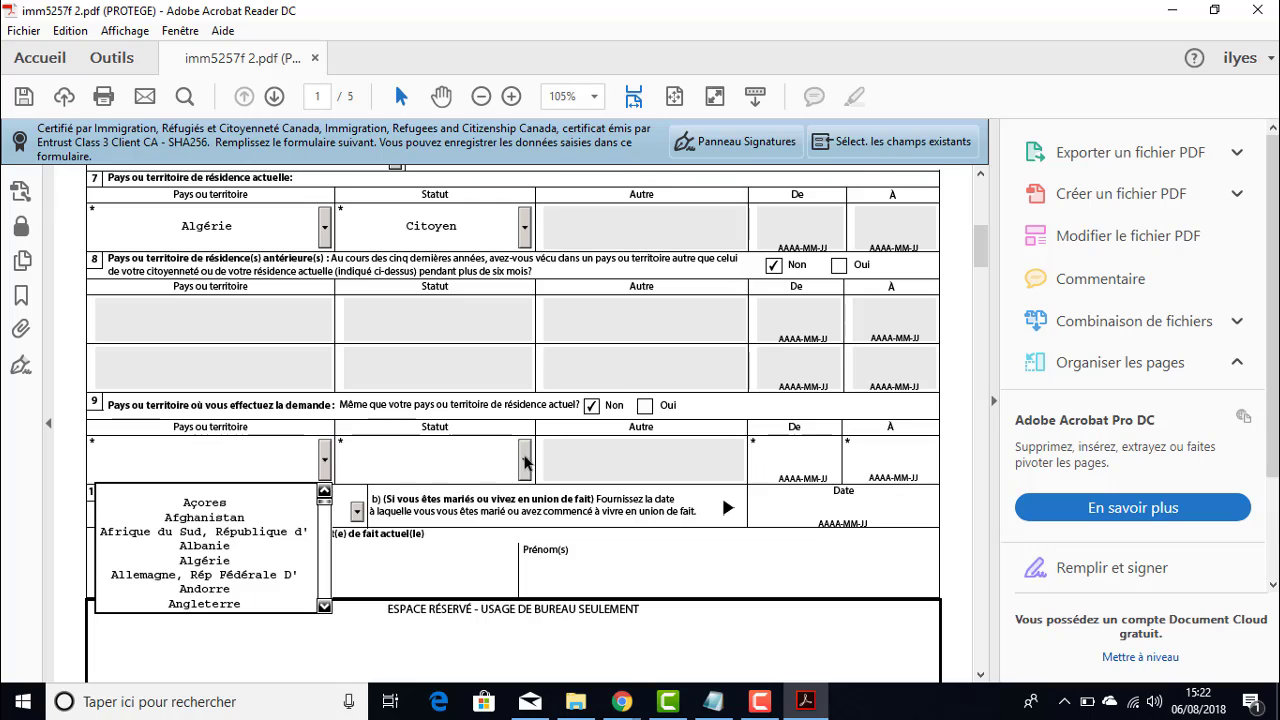
pyautogui.click(524, 461)
pyautogui.click(323, 459)
pyautogui.scroll(-3, 237, 457)
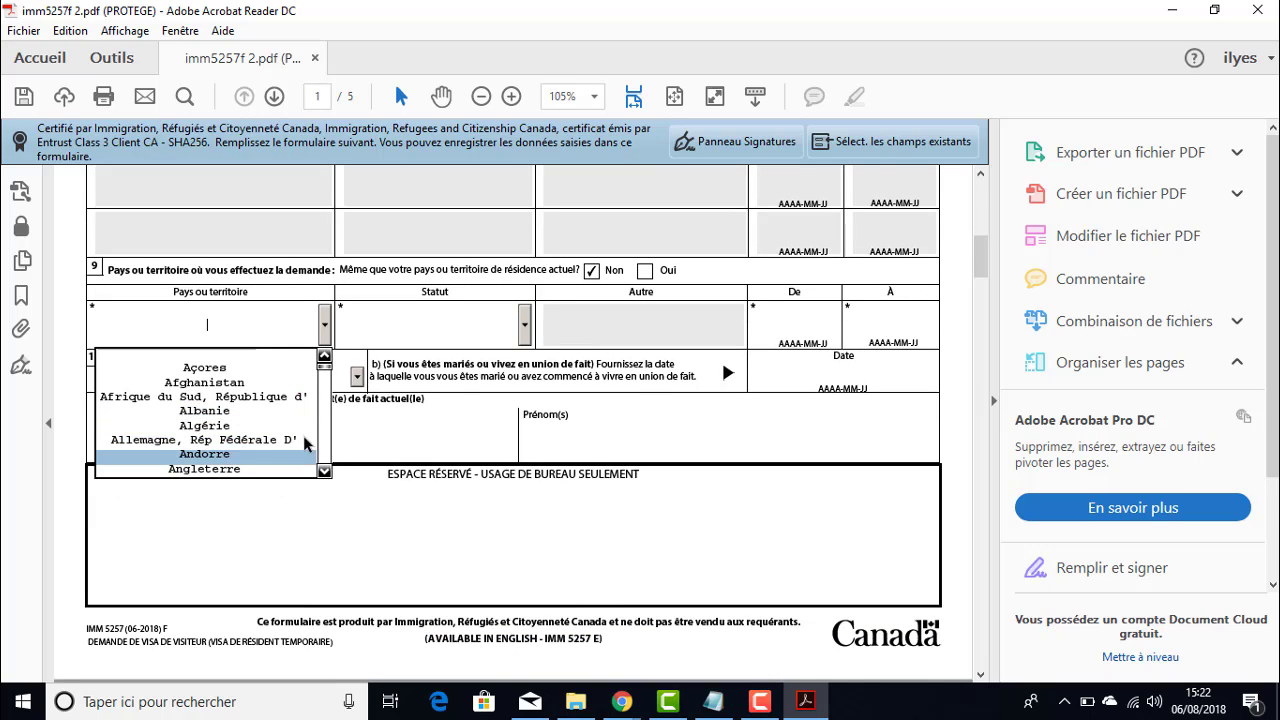
pyautogui.press('f')
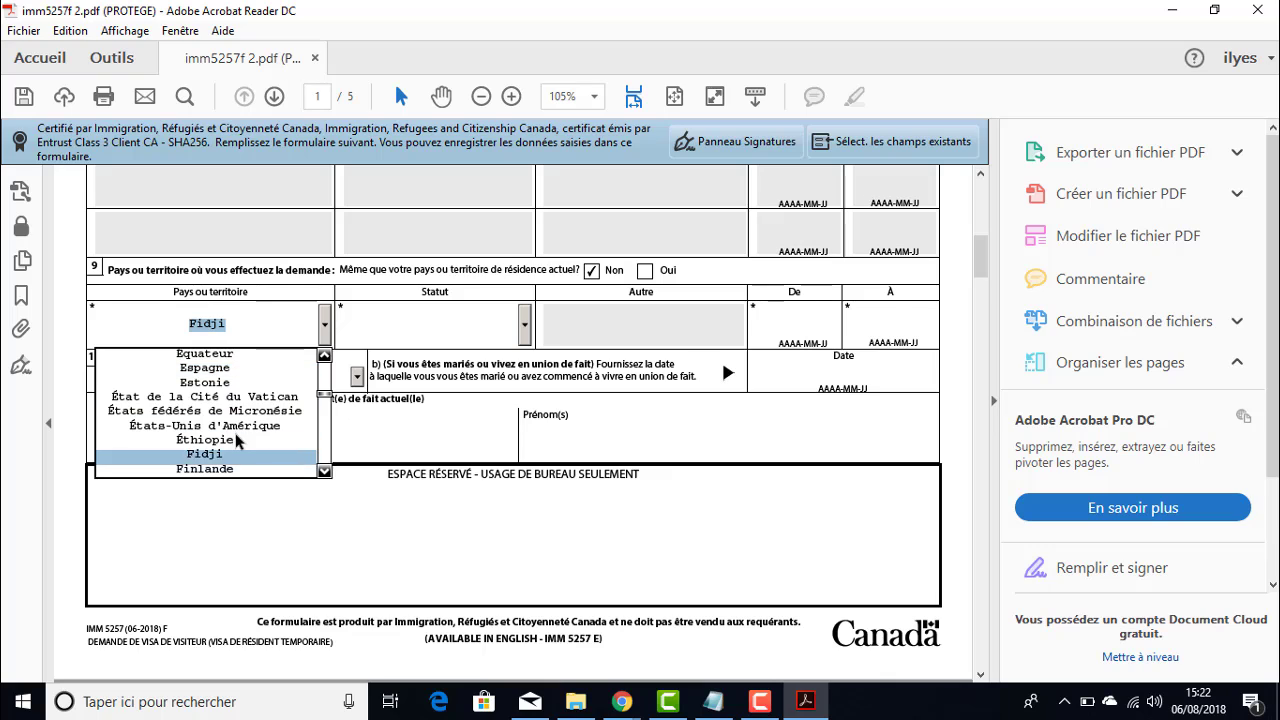
pyautogui.press('f')
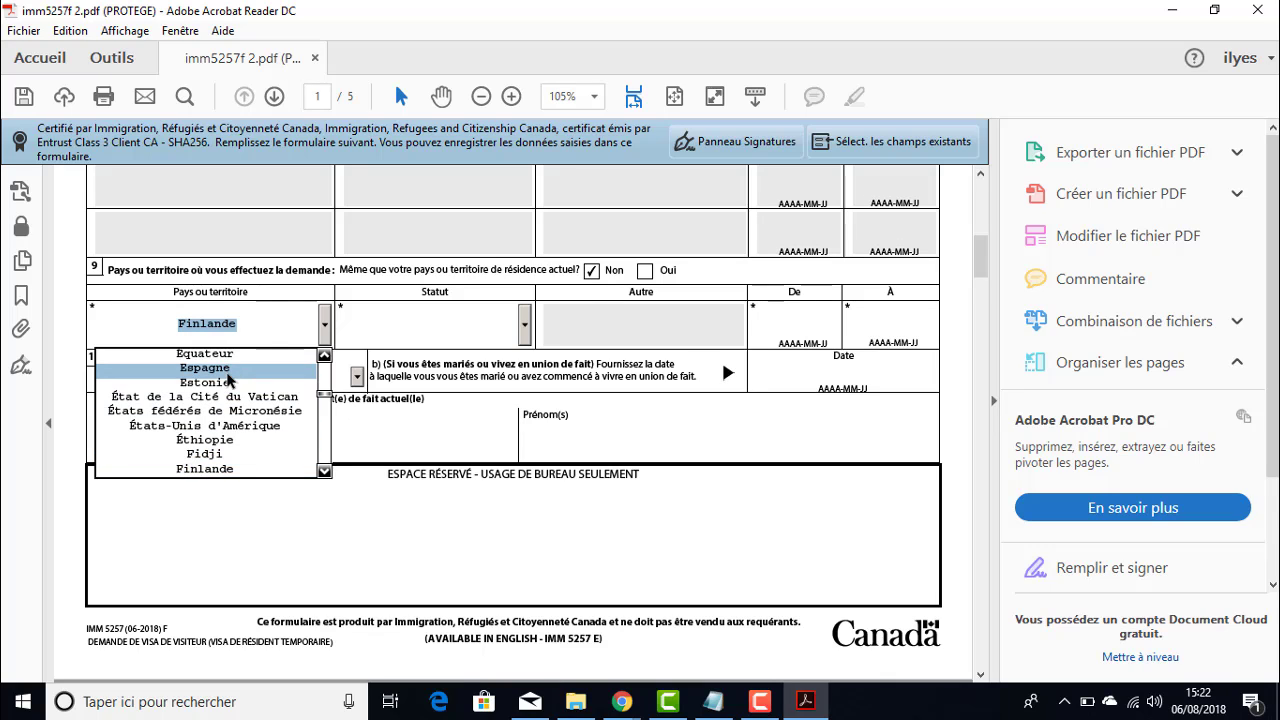
pyautogui.press('Up')
pyautogui.press('Down')
pyautogui.press('Down')
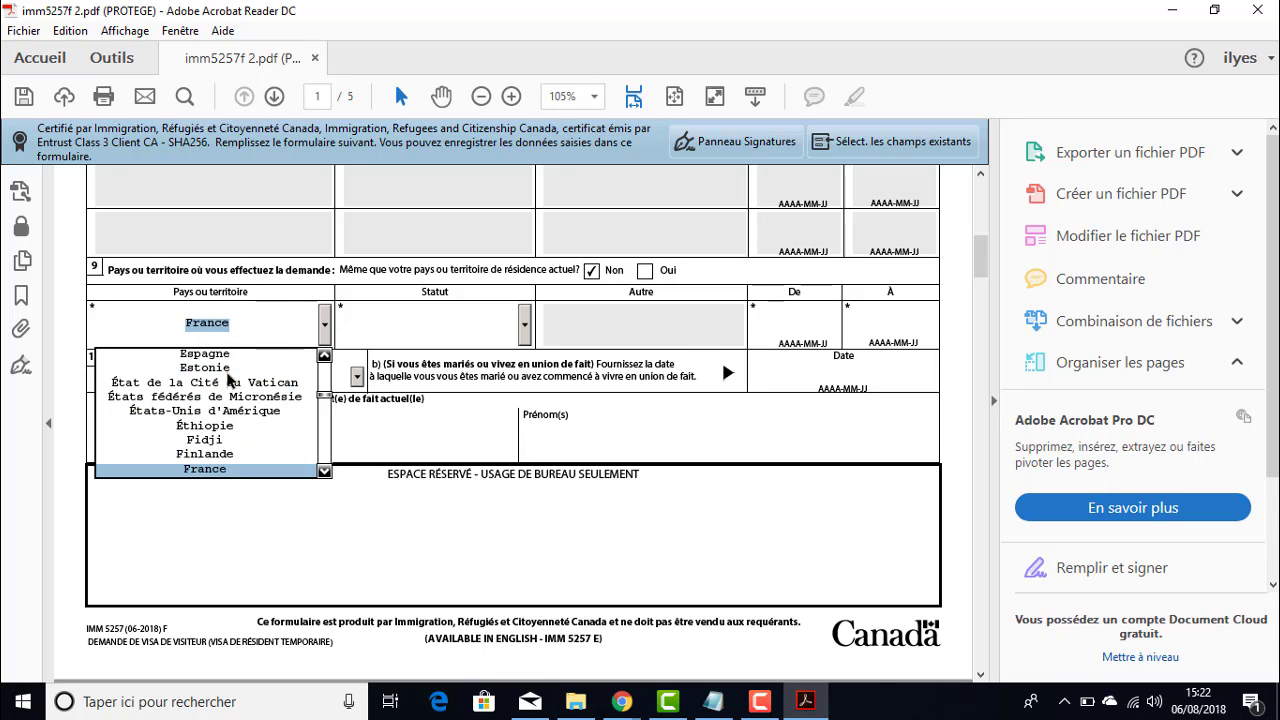
pyautogui.click(215, 468)
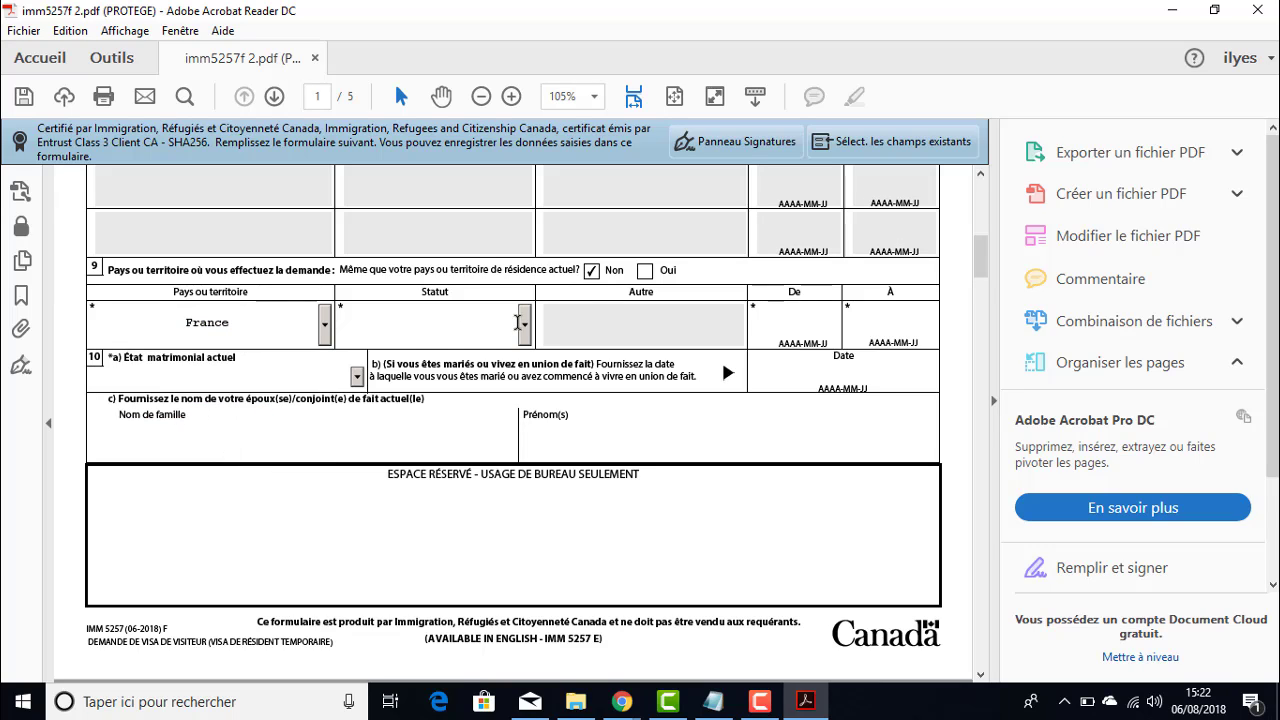
# - Set the section 9 status to Étudiant, then change question 9's answer to Oui
pyautogui.click(518, 322)
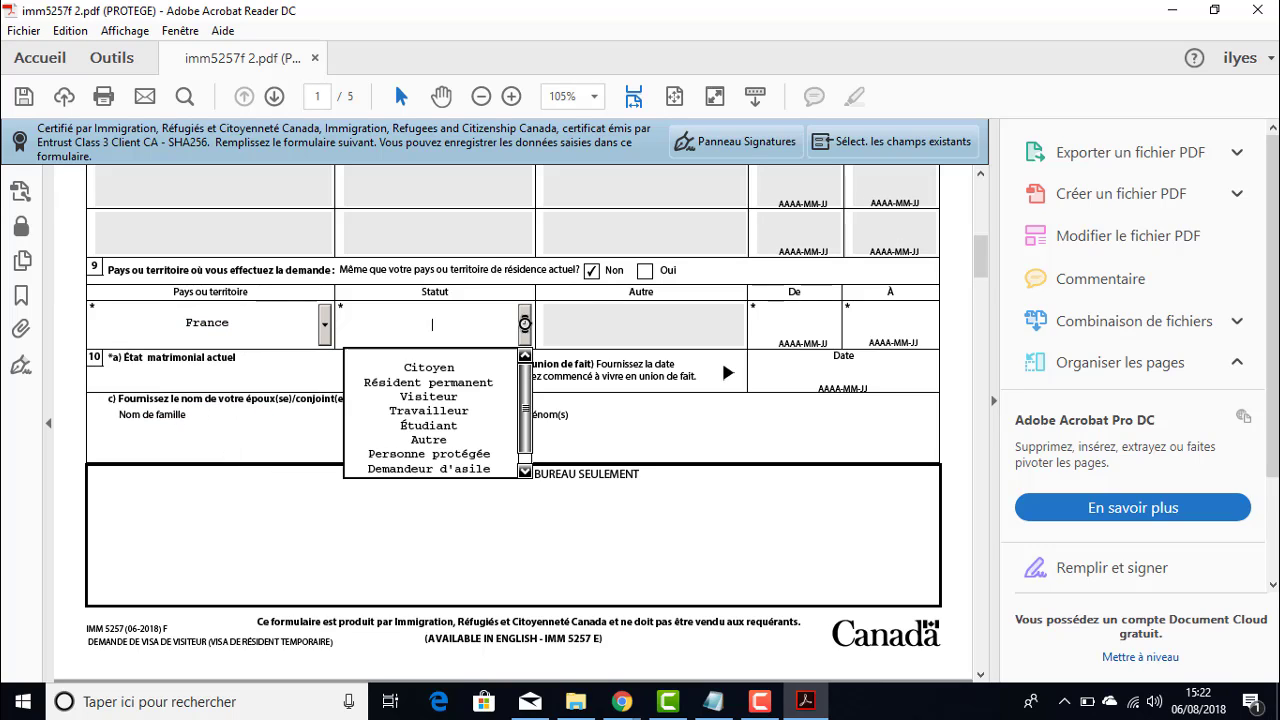
pyautogui.click(430, 426)
pyautogui.press('Tab')
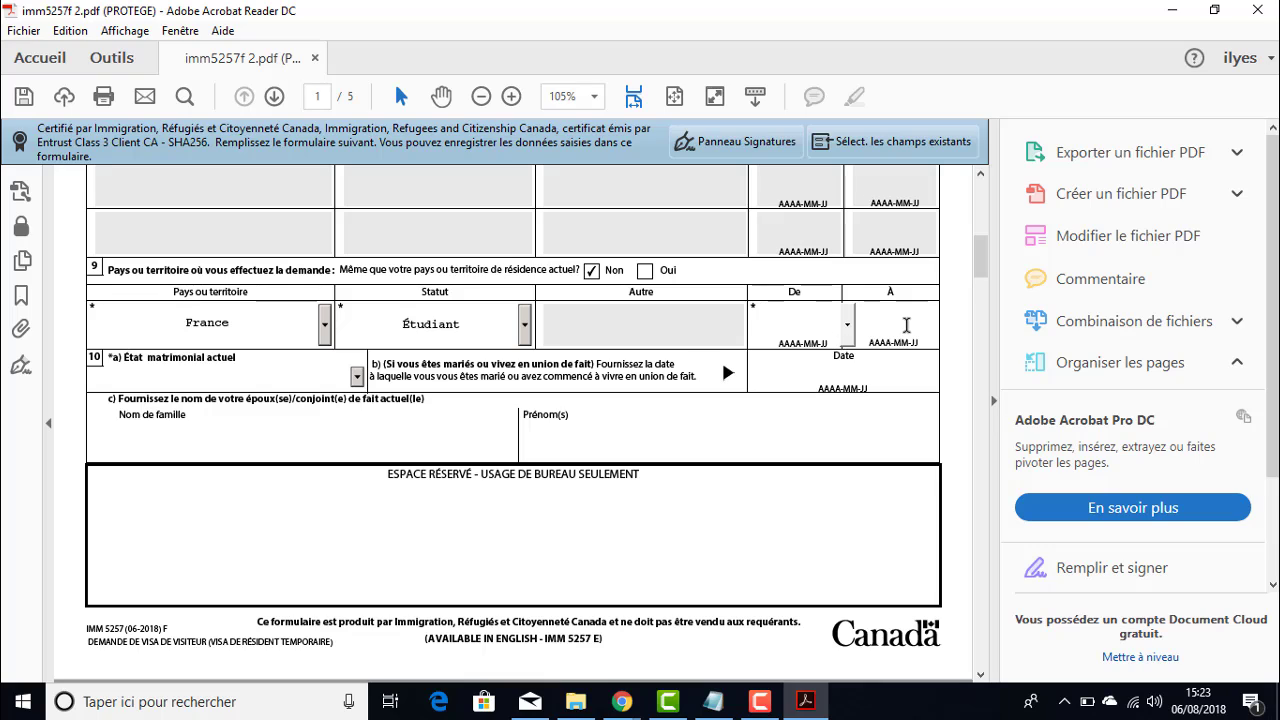
pyautogui.click(906, 325)
pyautogui.click(806, 322)
pyautogui.click(645, 271)
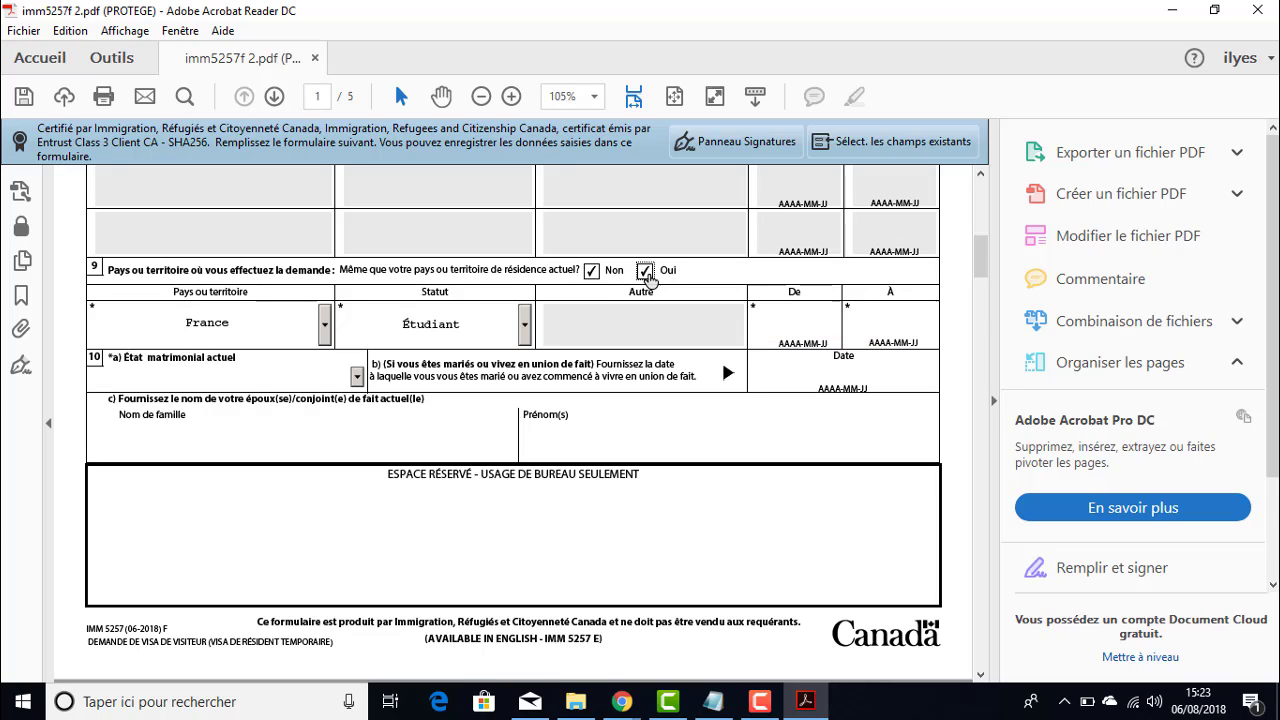
# - Set the current marital status to Célibataire
pyautogui.scroll(1, 600, 310)
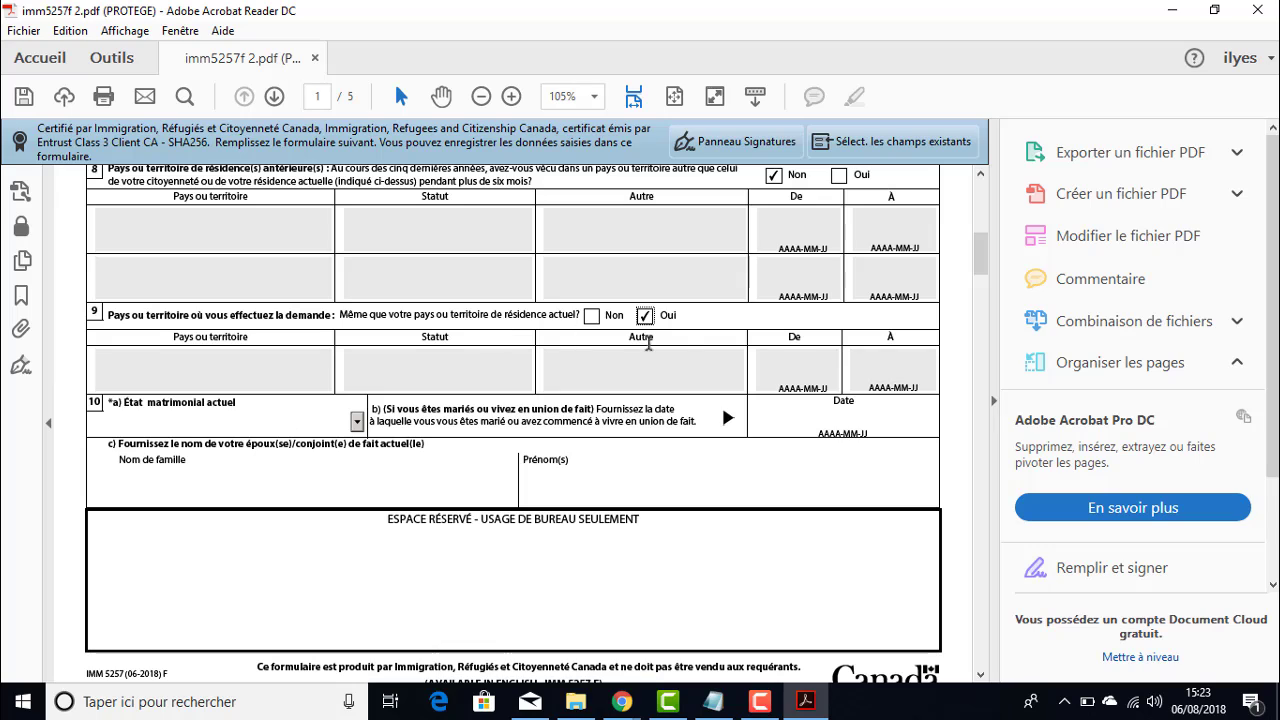
pyautogui.scroll(-2, 680, 350)
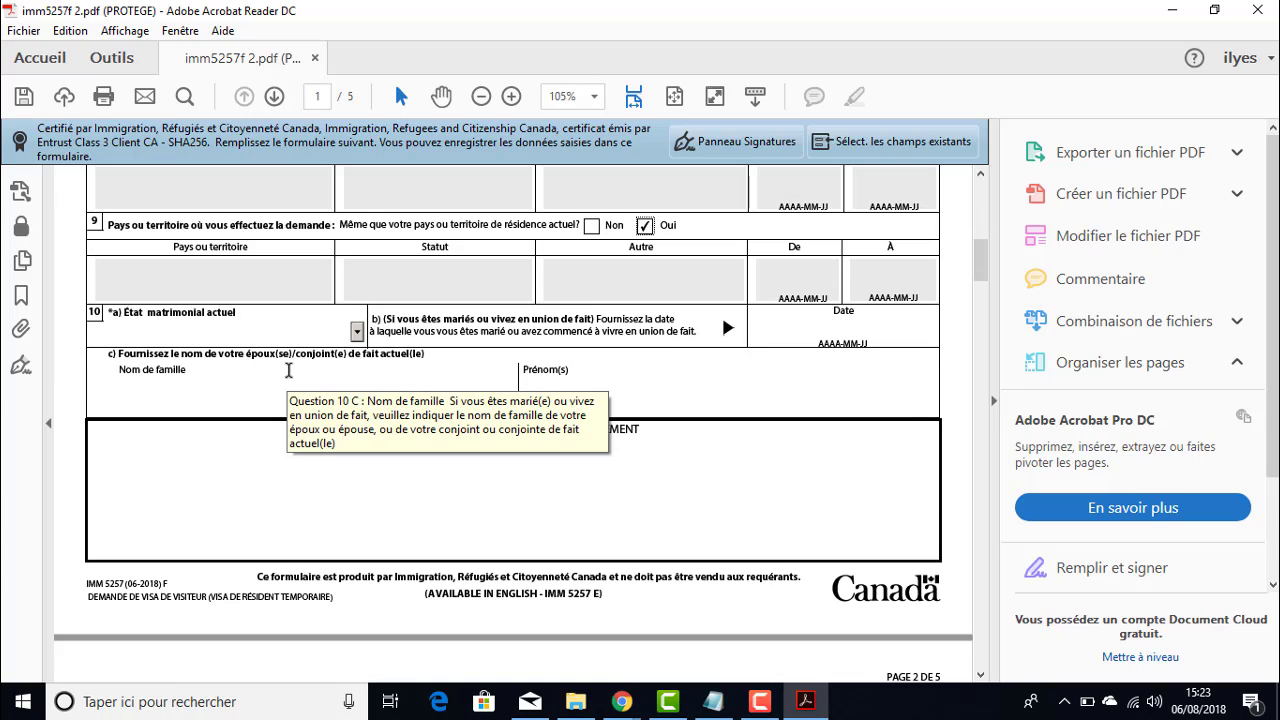
pyautogui.scroll(1, 288, 370)
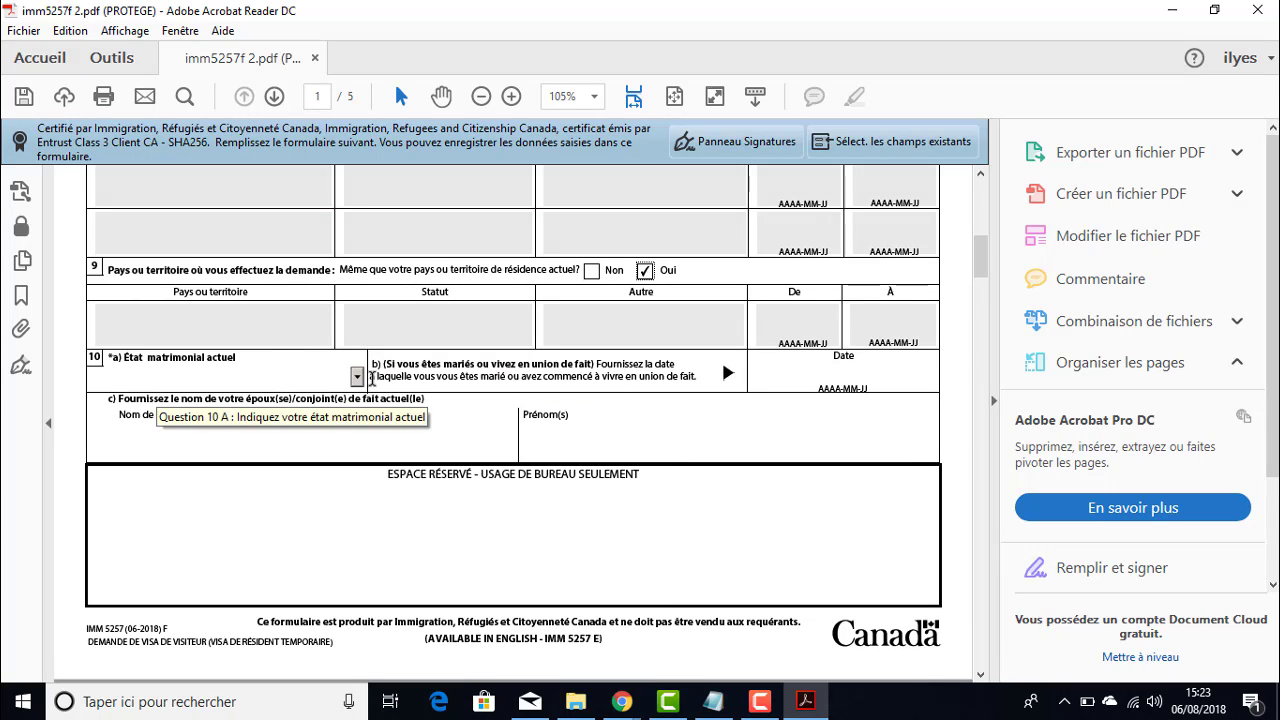
pyautogui.click(357, 378)
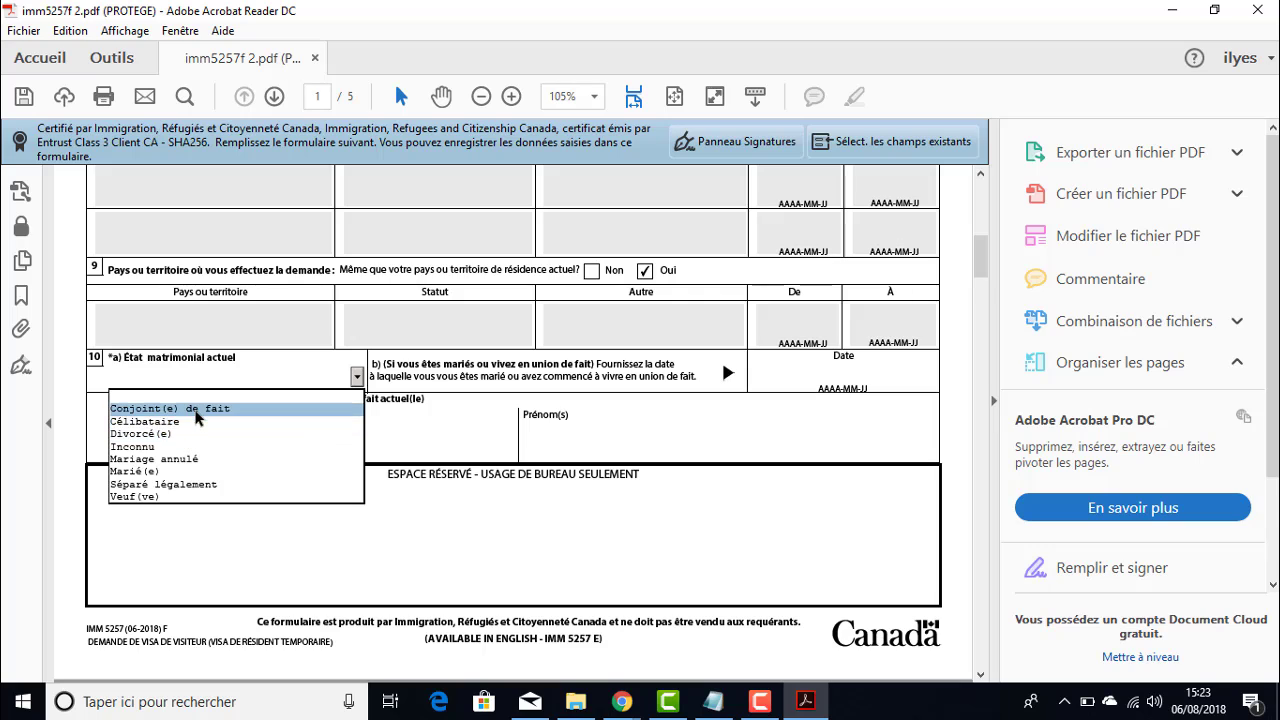
pyautogui.click(187, 425)
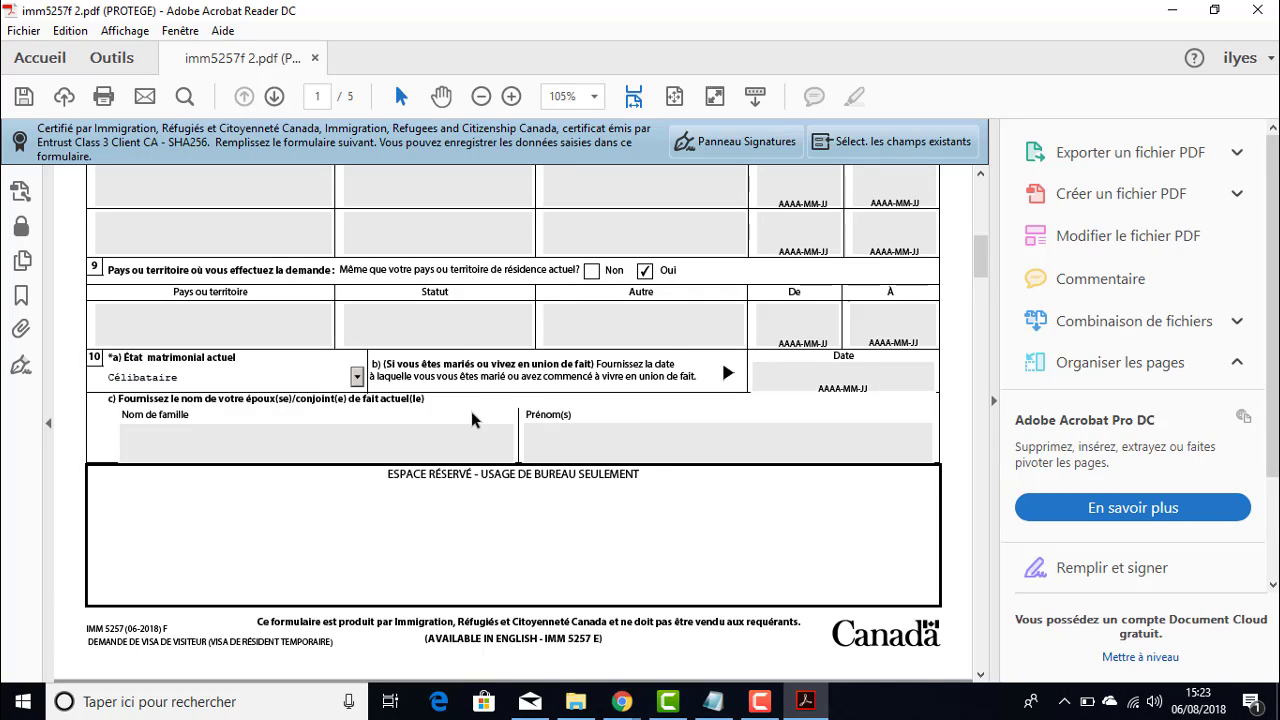
pyautogui.scroll(-2, 477, 420)
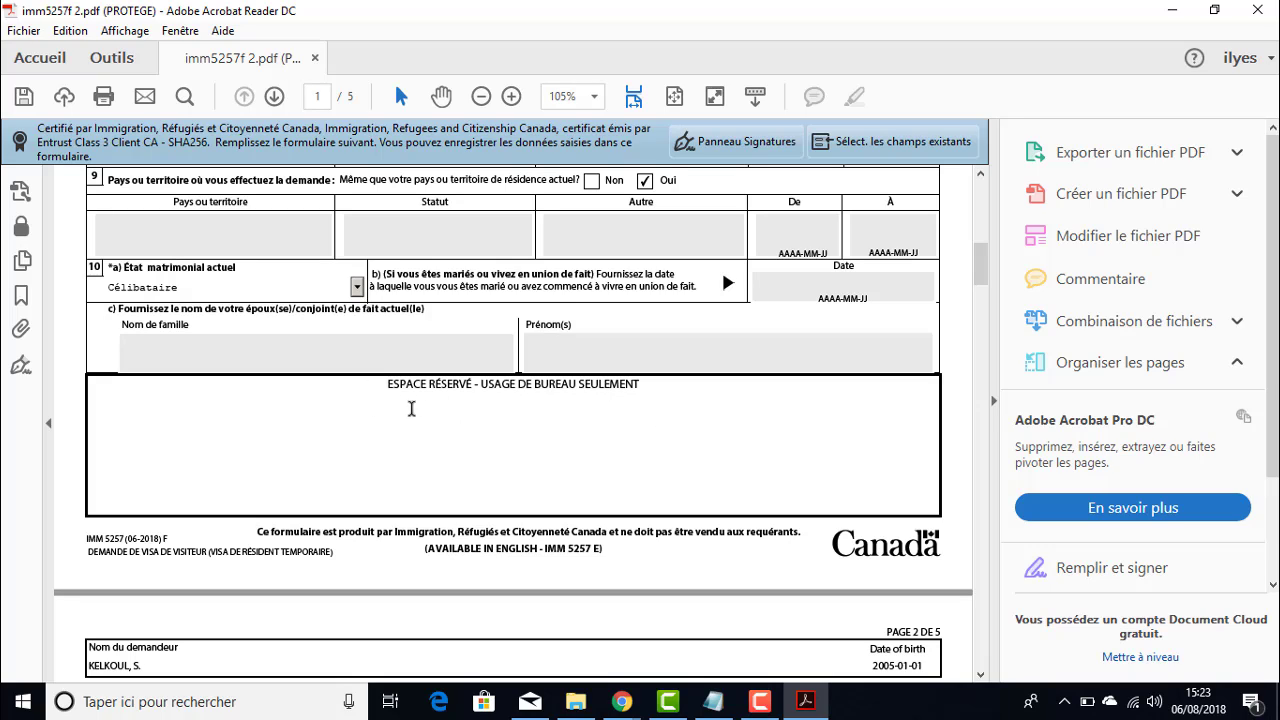
# - Answer Non to question 11a about ever having been married
pyautogui.scroll(-4, 588, 430)
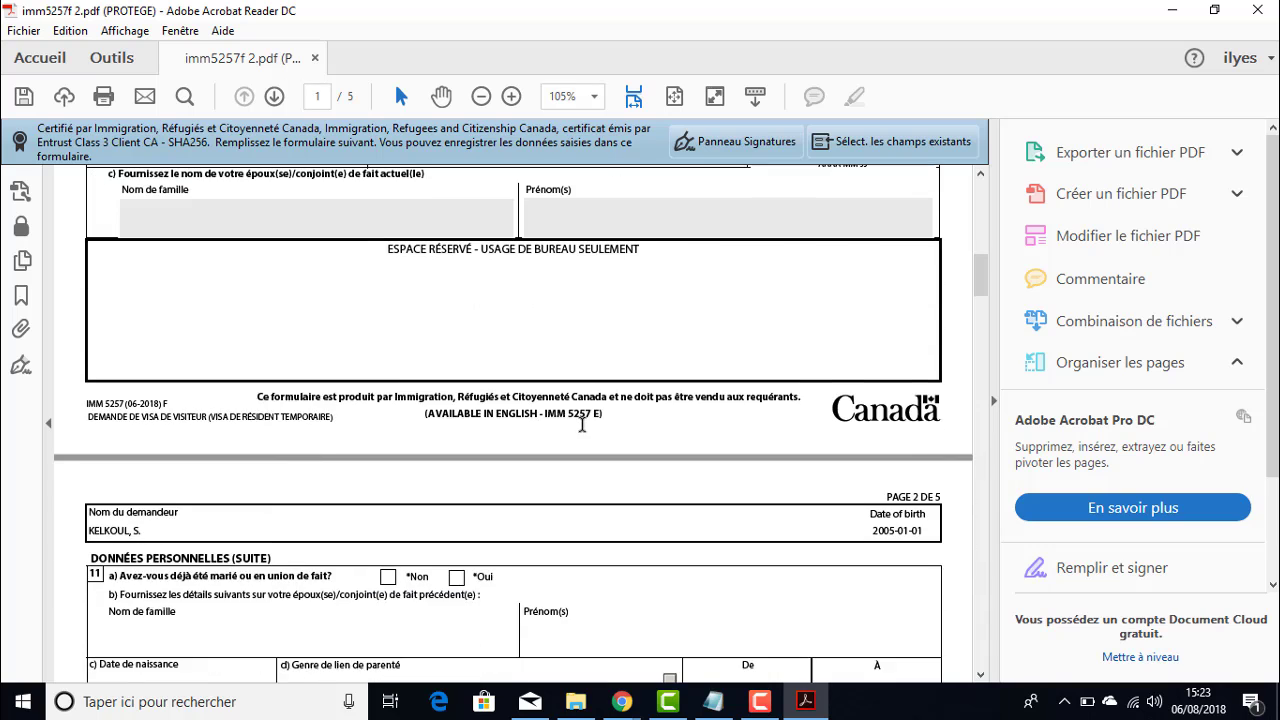
pyautogui.scroll(-2, 575, 372)
pyautogui.scroll(2, 550, 370)
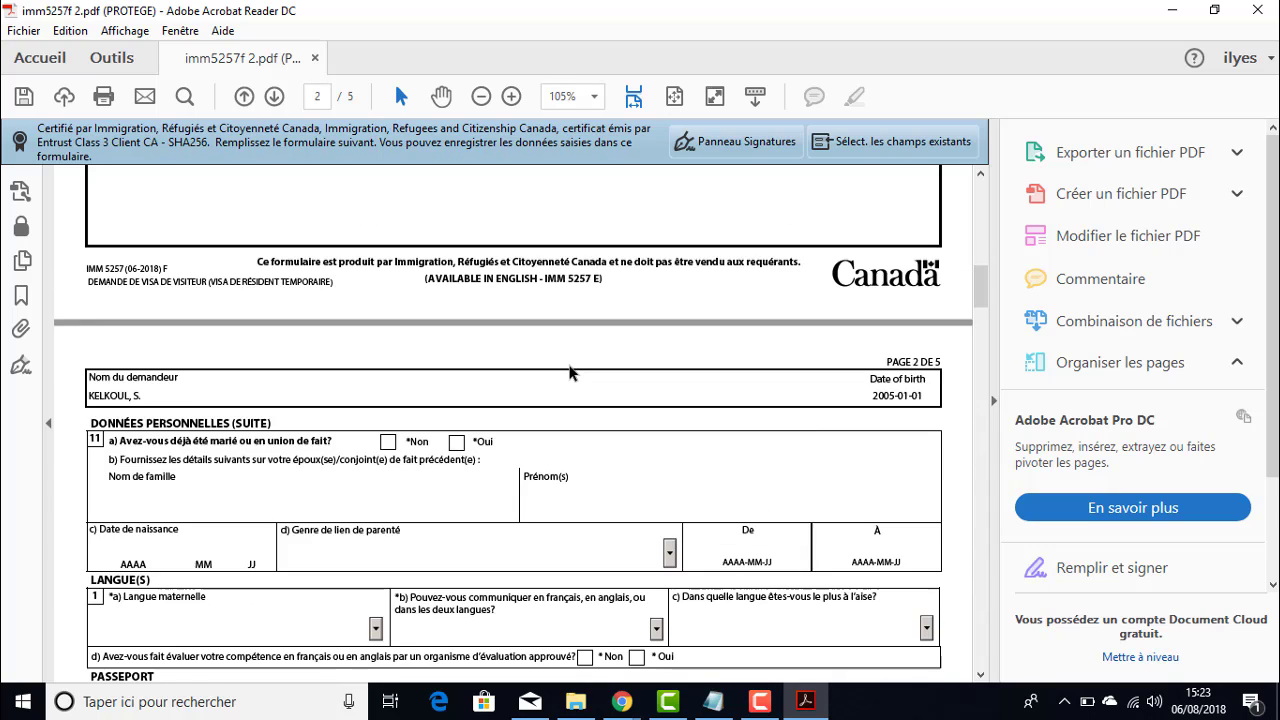
pyautogui.scroll(-2, 548, 370)
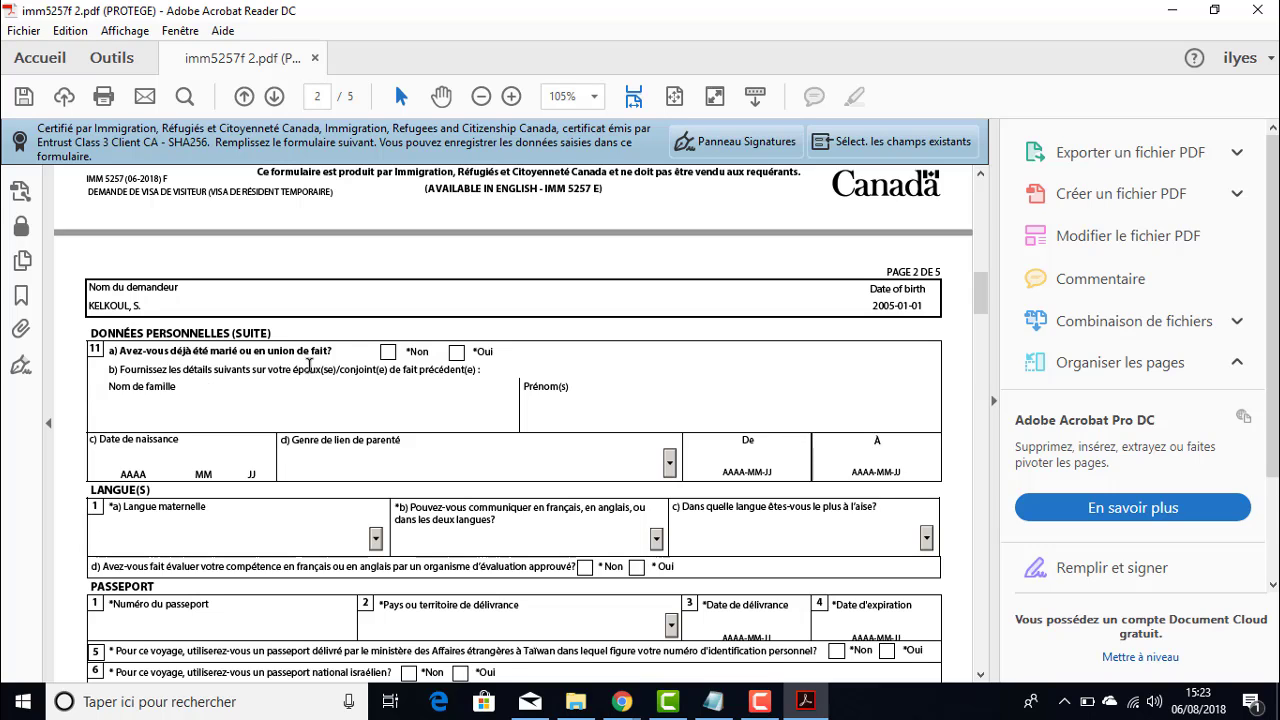
pyautogui.click(387, 356)
pyautogui.scroll(-1, 300, 400)
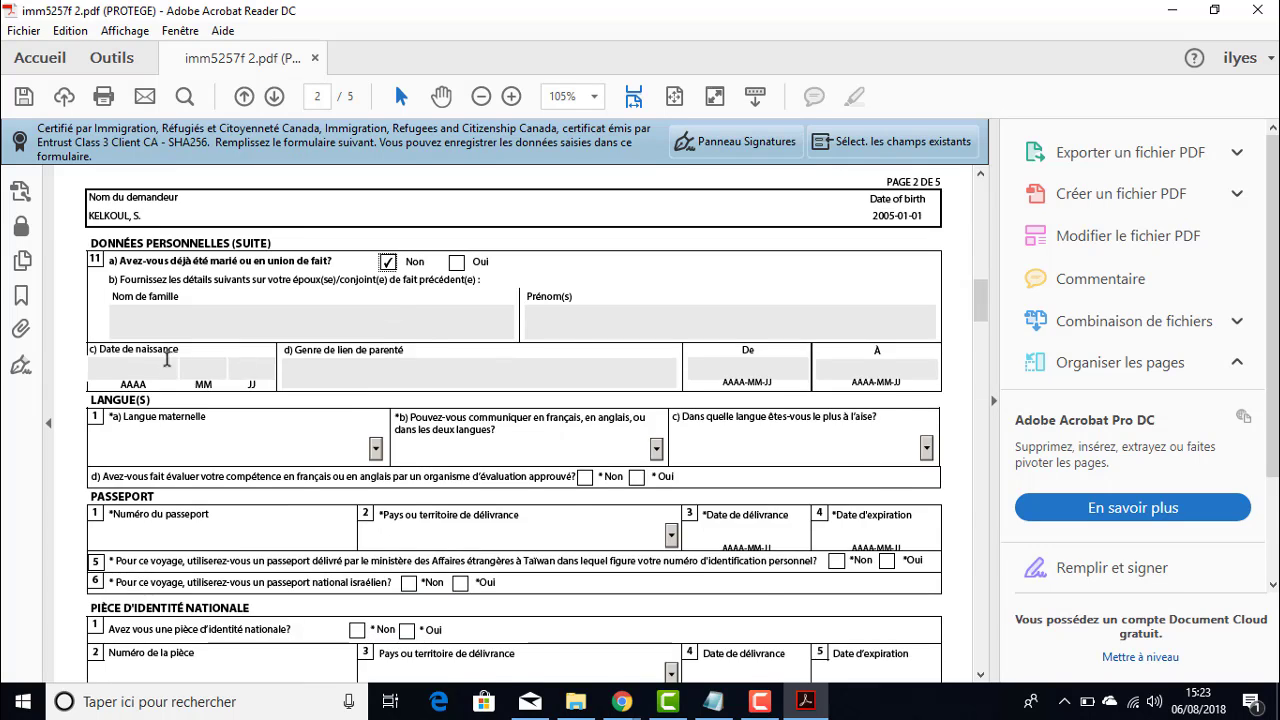
pyautogui.scroll(-2, 165, 360)
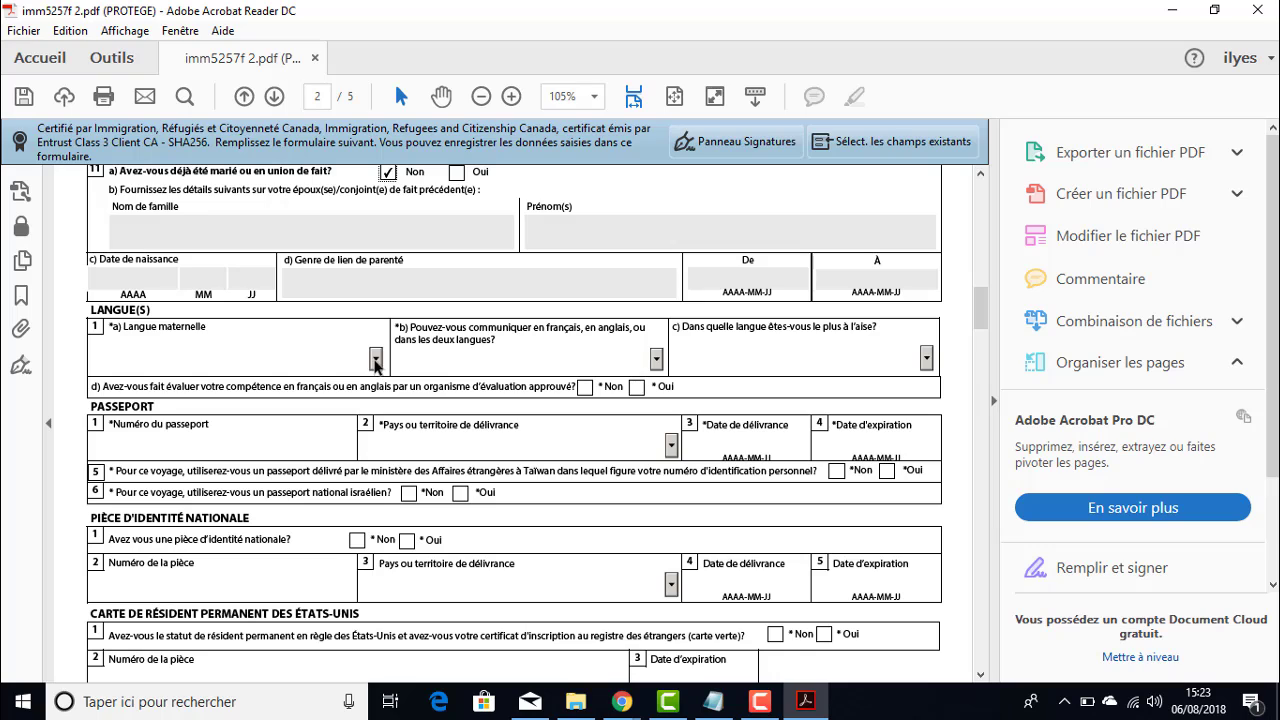
# - Set the mother tongue to Kabyle and French/English ability to Aucune
pyautogui.click(376, 360)
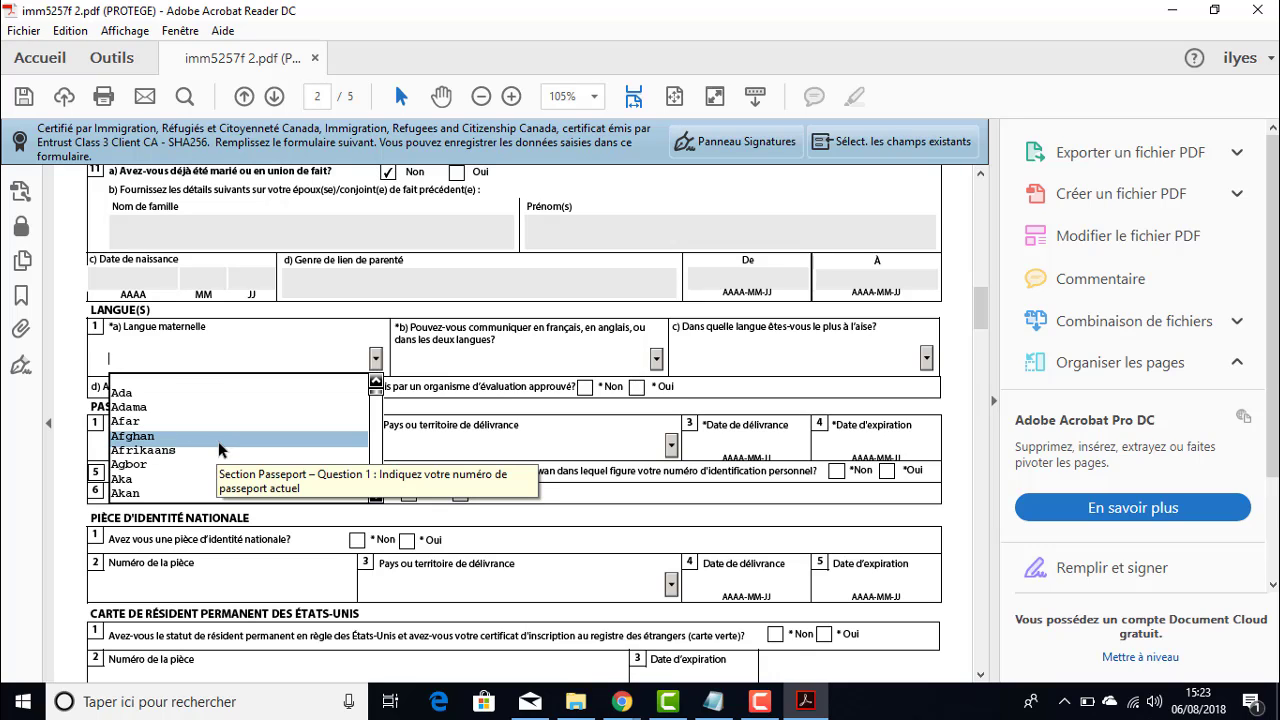
pyautogui.press('k')
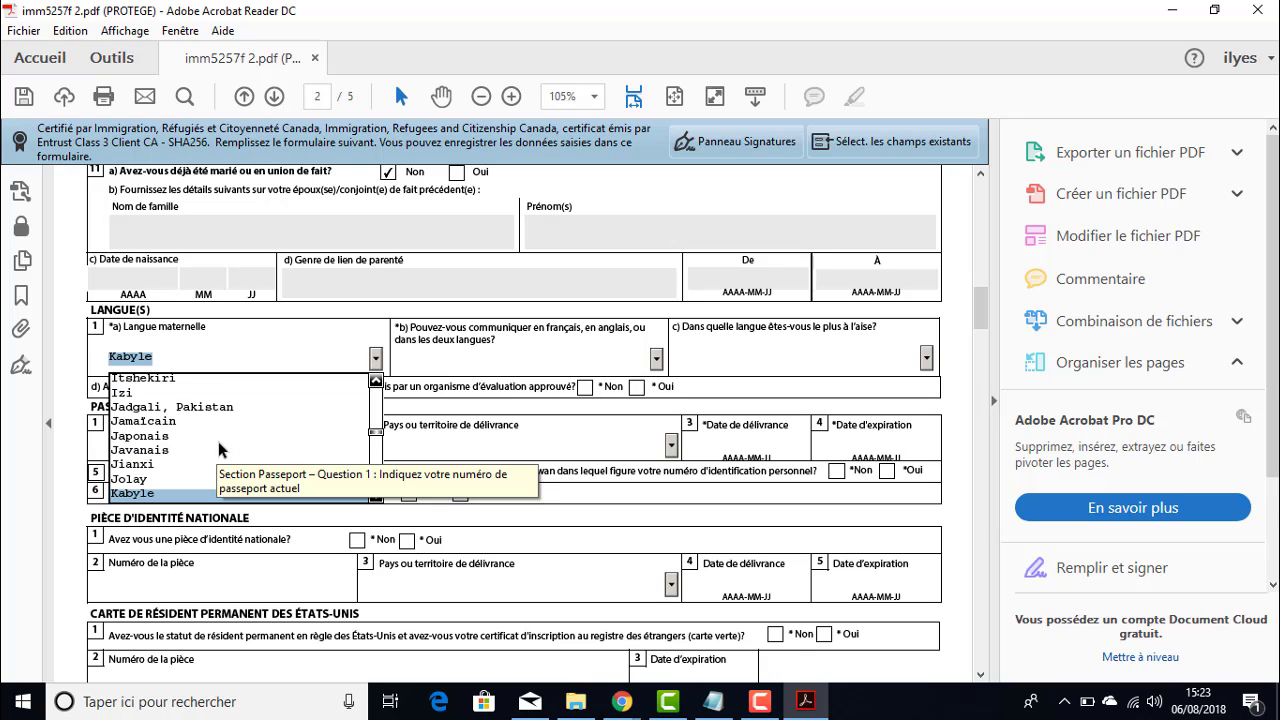
pyautogui.click(176, 494)
pyautogui.click(656, 358)
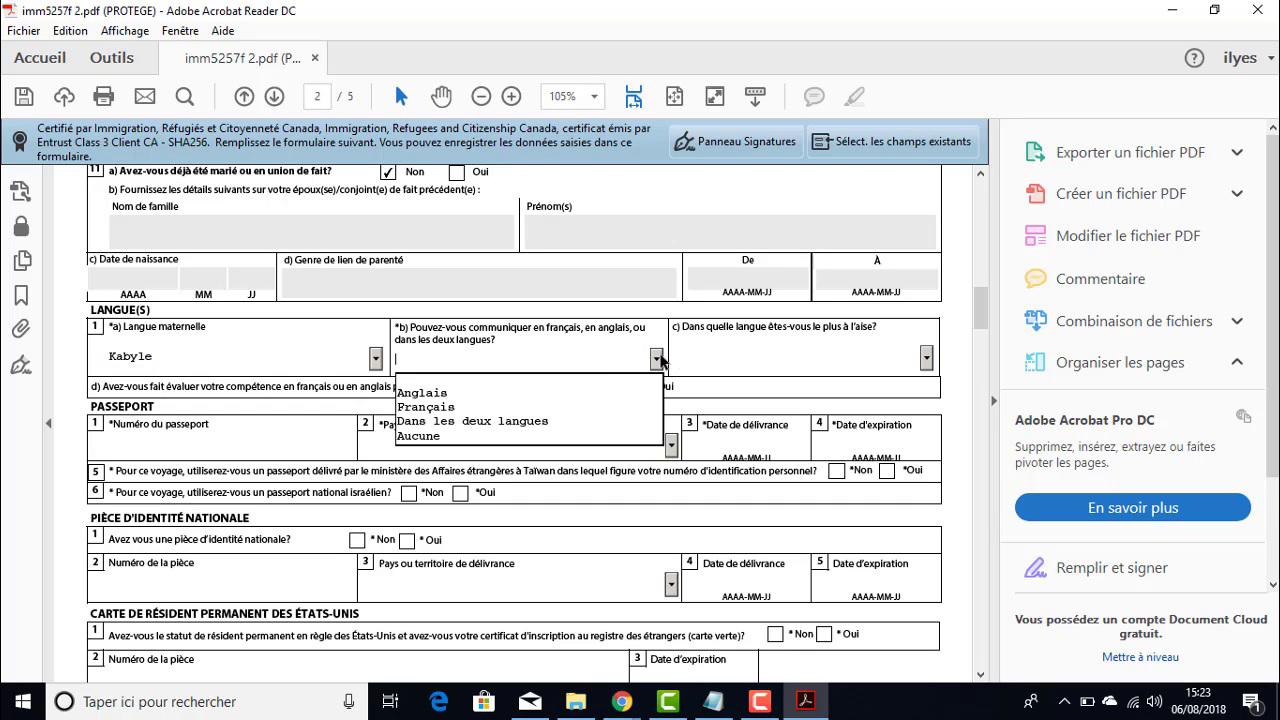
pyautogui.click(440, 437)
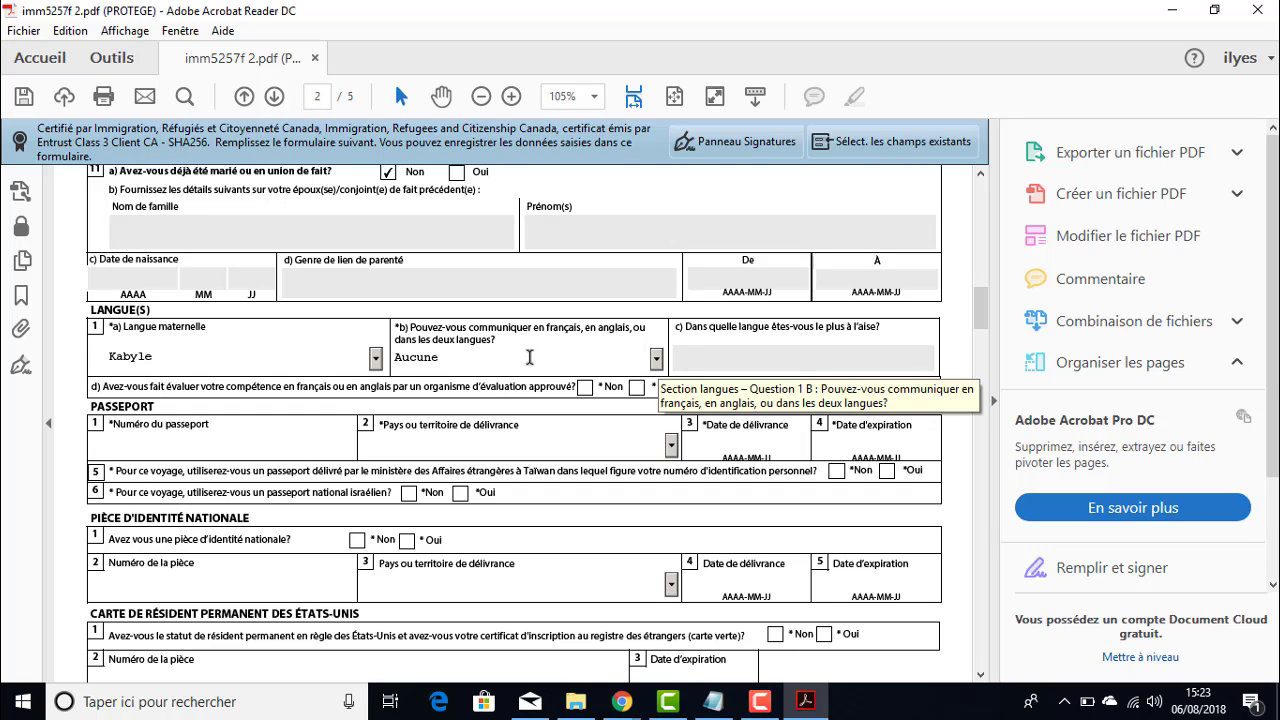
pyautogui.click(657, 360)
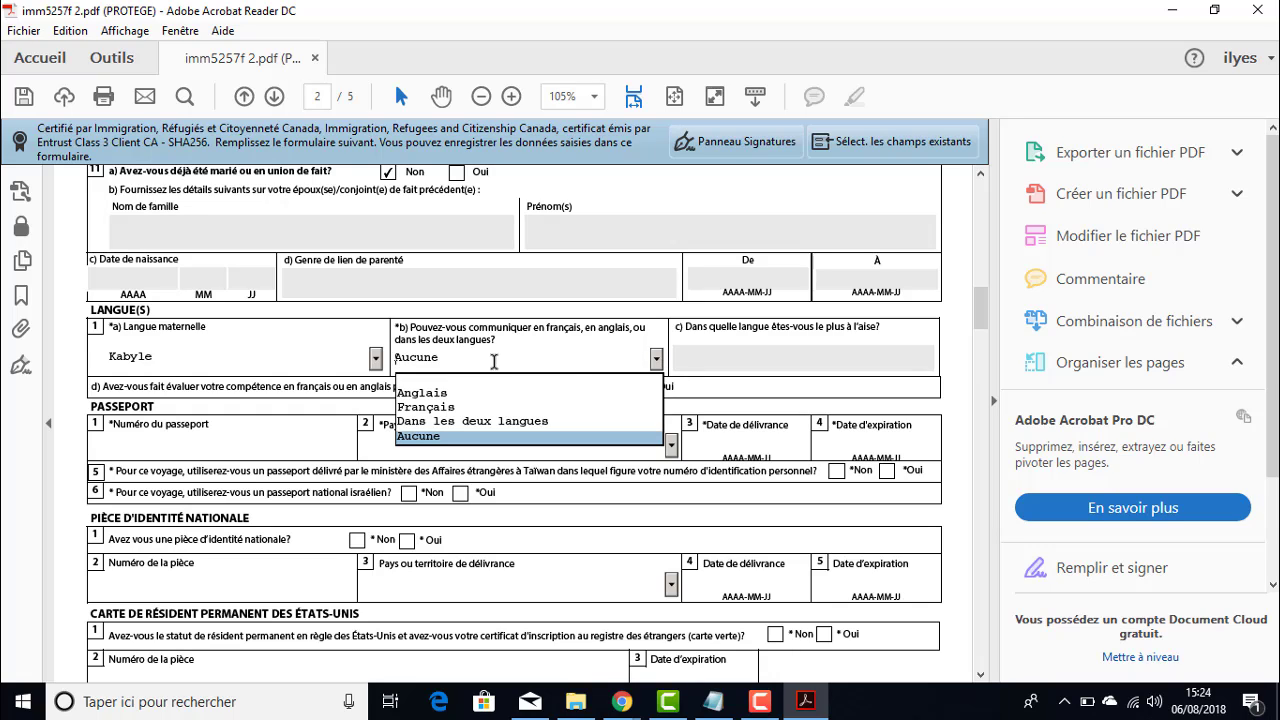
pyautogui.click(431, 437)
pyautogui.click(435, 433)
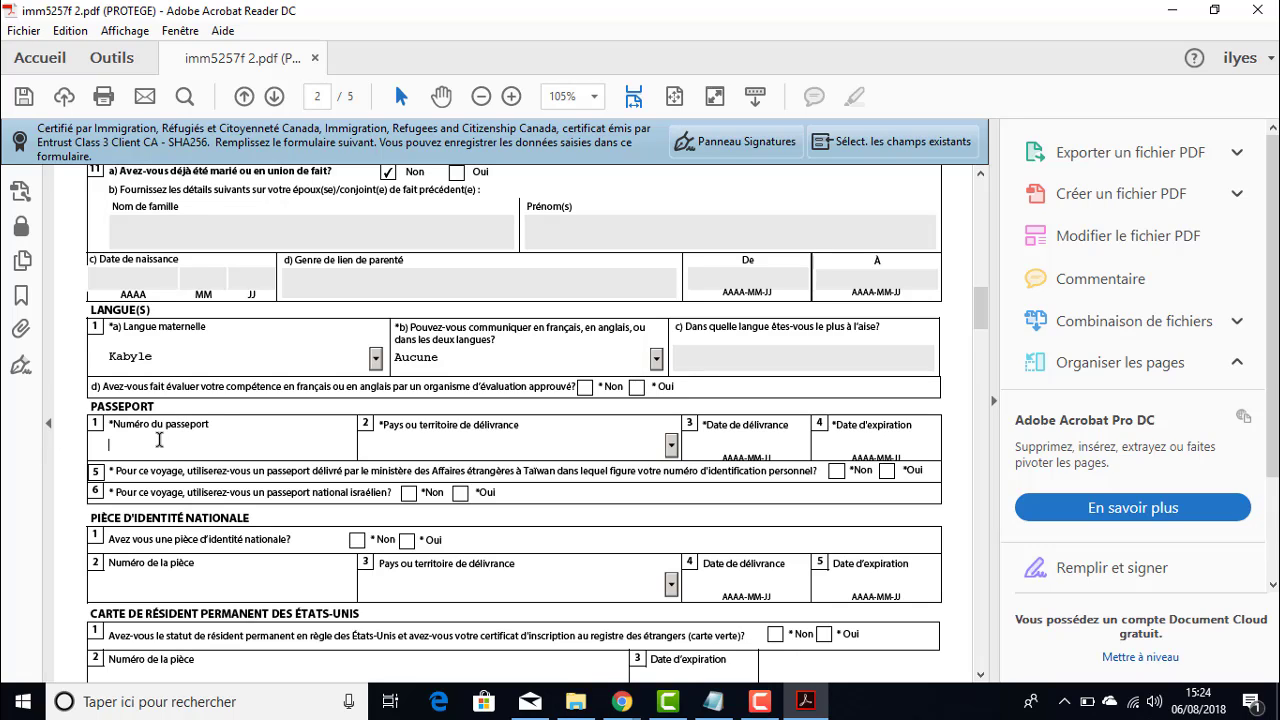
# - Enter the passport number and choose DZA (Algérie) as the issuing country
pyautogui.click(674, 449)
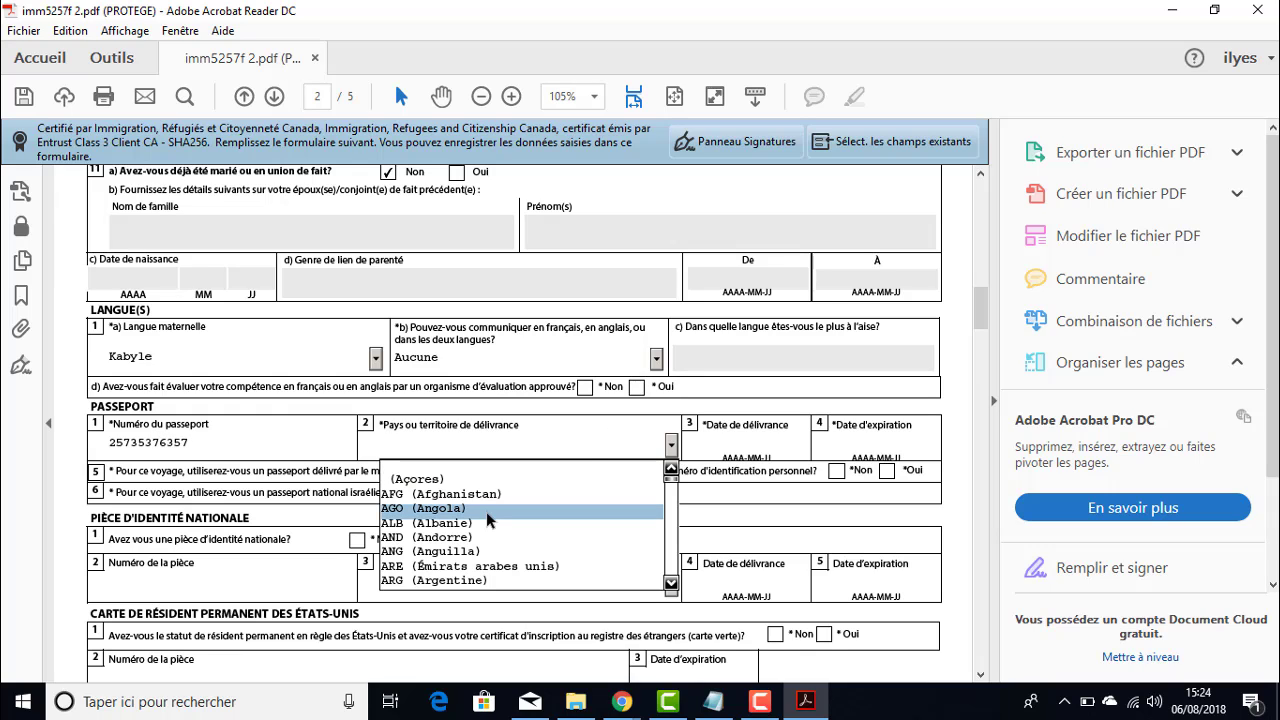
pyautogui.write('dm')
pyautogui.press('d')
pyautogui.press('d')
pyautogui.press('d')
pyautogui.press('d')
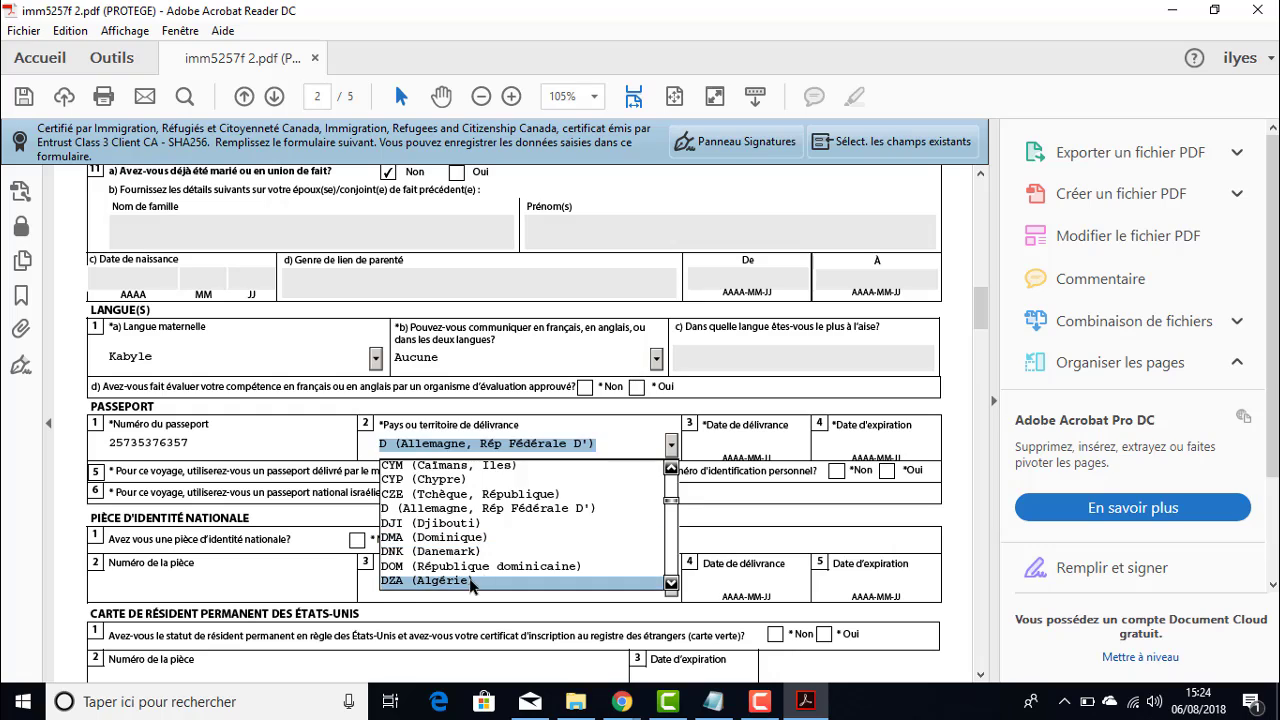
pyautogui.click(471, 582)
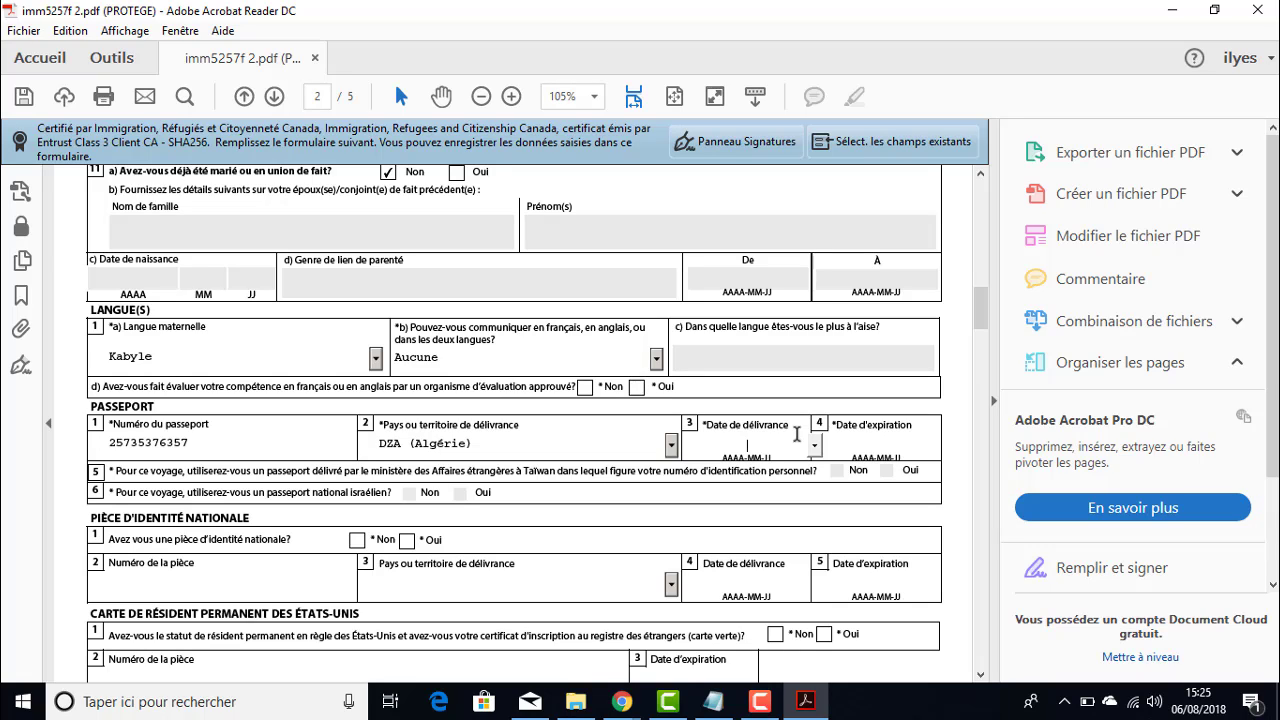
# - Enter issue date 2016-05-05 and expiry date 2026-05-04, fixing the date format error
pyautogui.write('2016/0505')
pyautogui.click(849, 440)
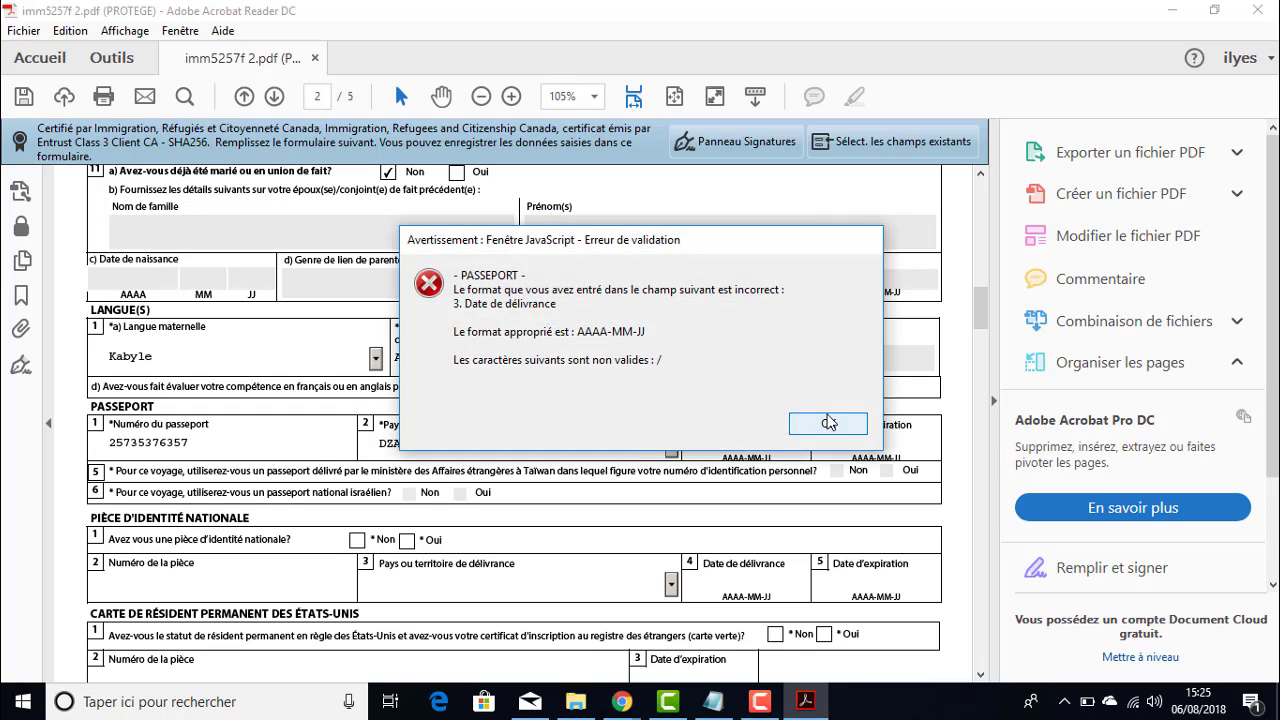
pyautogui.click(828, 422)
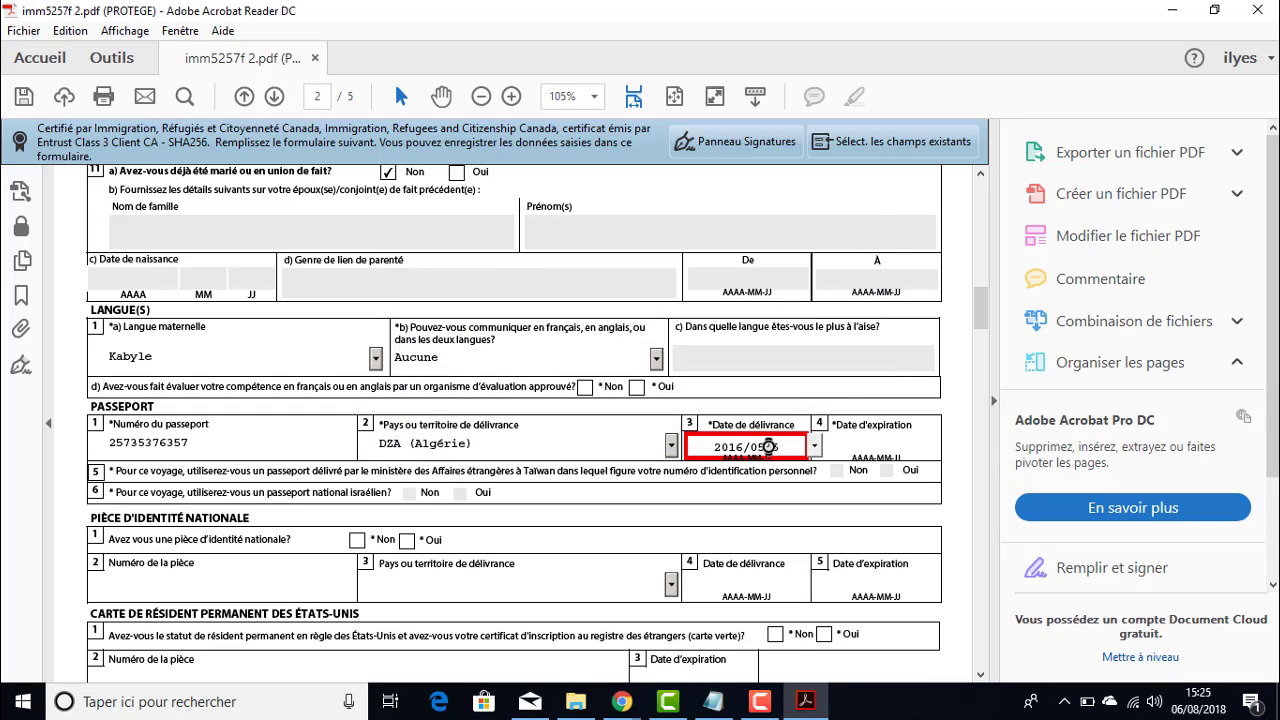
pyautogui.write('/')
pyautogui.click(867, 448)
pyautogui.click(826, 423)
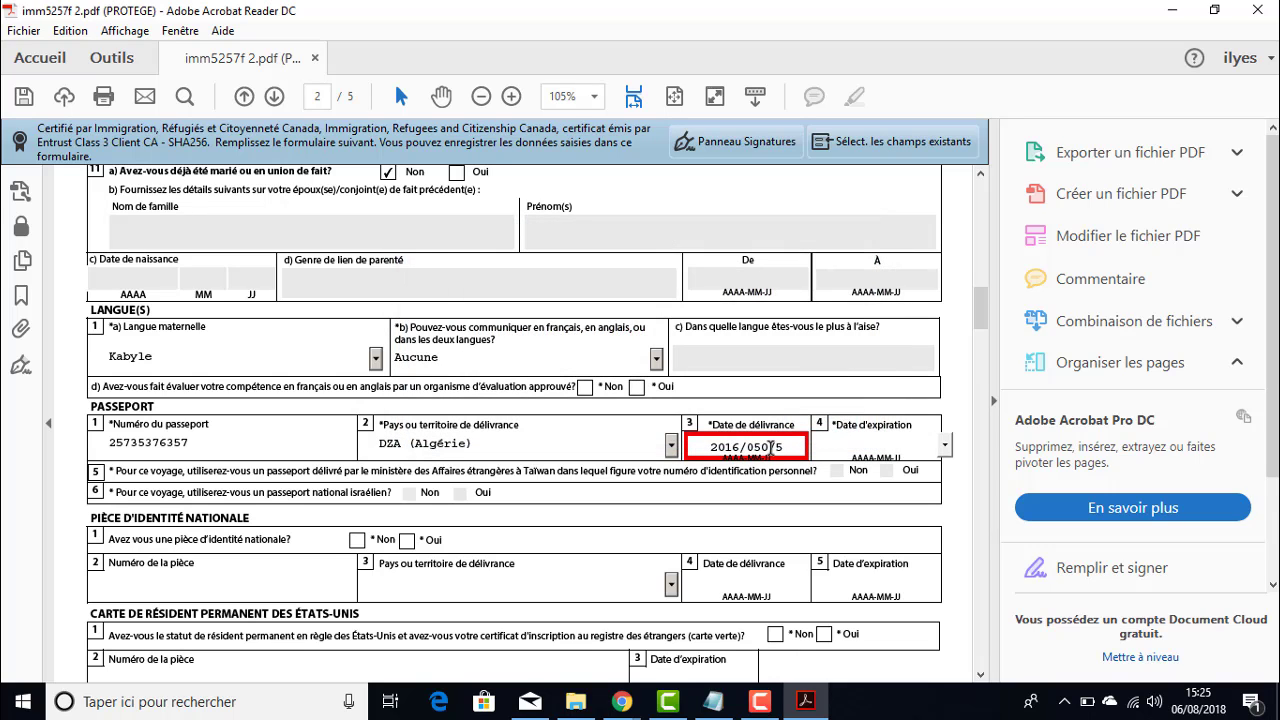
pyautogui.click(778, 446)
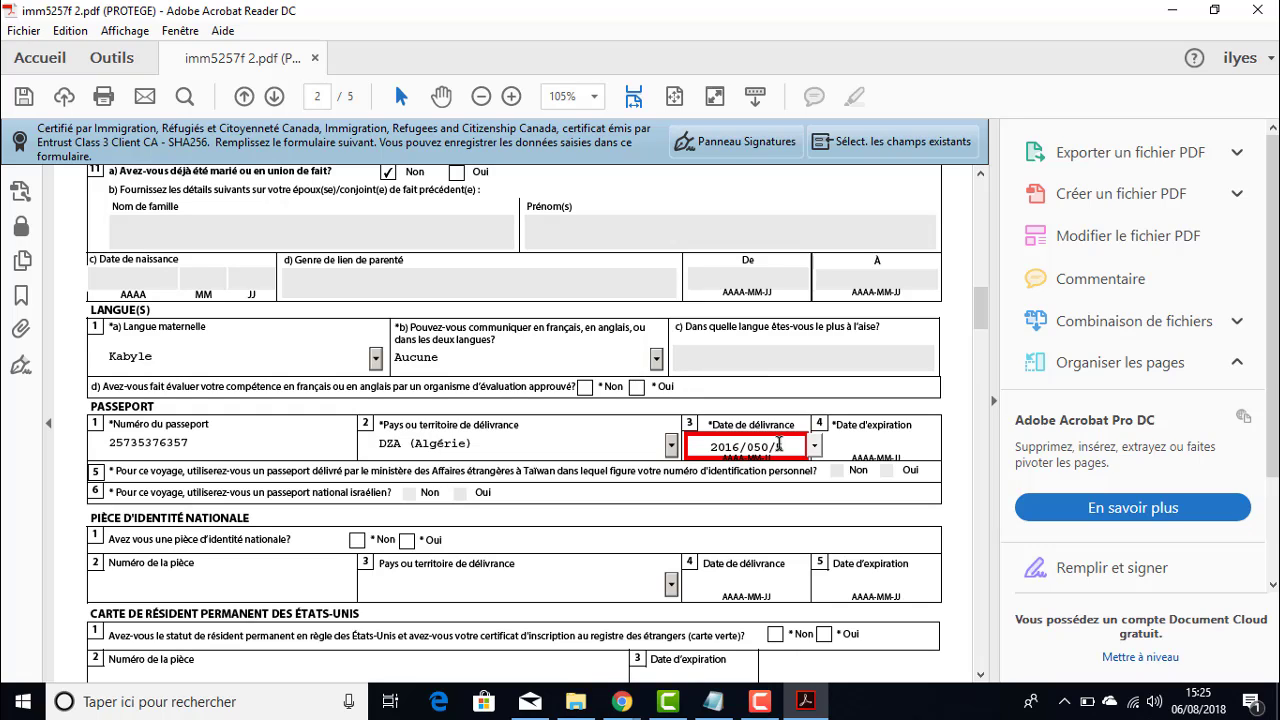
pyautogui.press('BackSpace')
pyautogui.write('/')
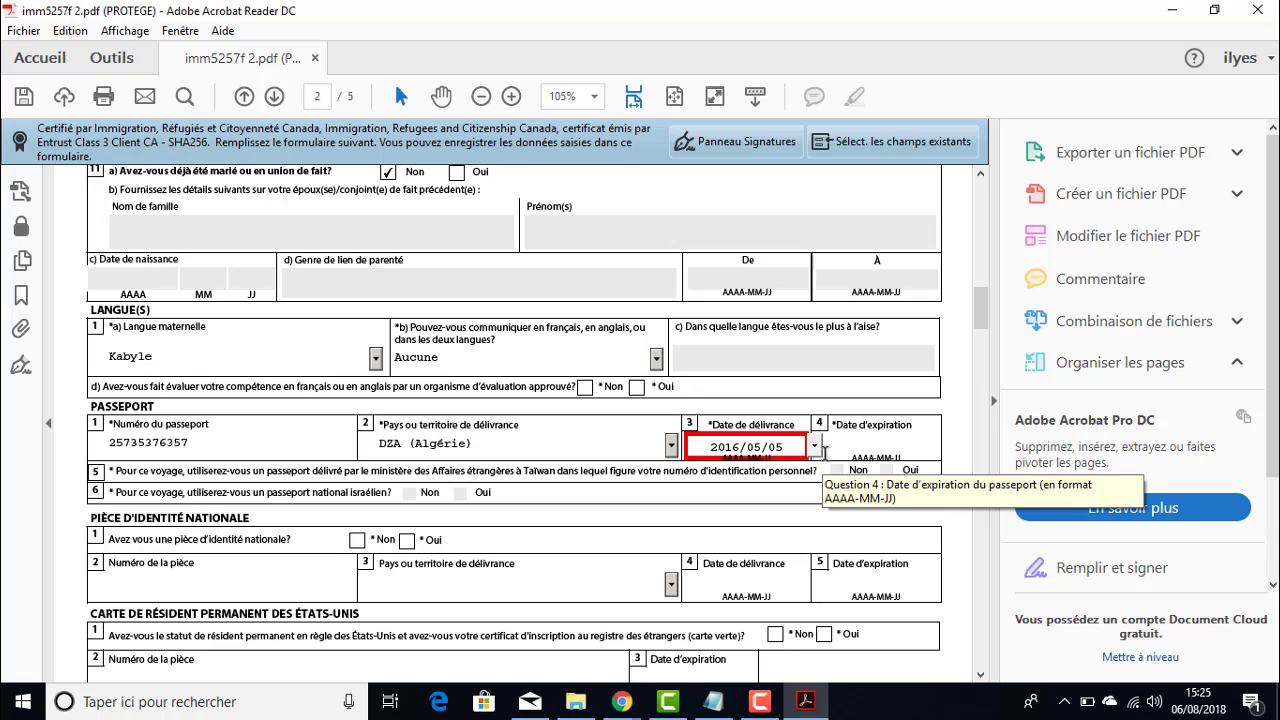
pyautogui.click(875, 446)
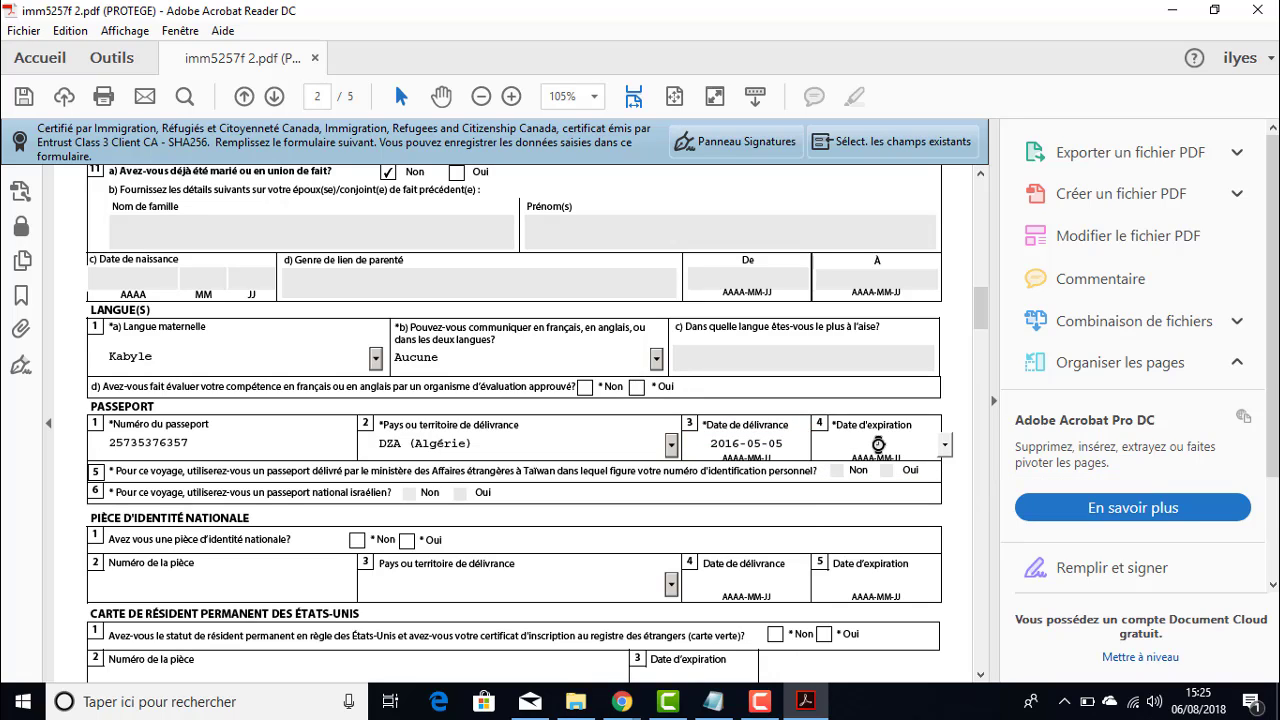
pyautogui.write('2026-05-04')
pyautogui.press('Tab')
# - Answer Non to having a national identity card
pyautogui.scroll(-1, 552, 525)
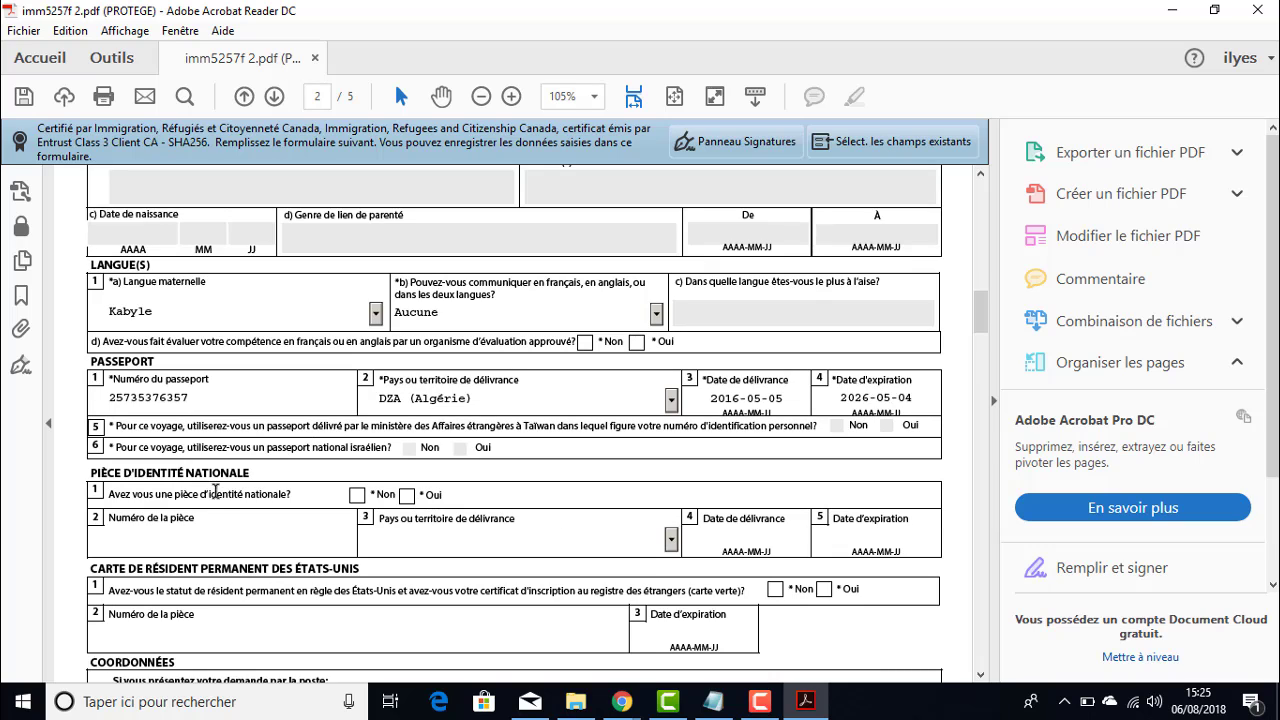
pyautogui.scroll(-2, 217, 477)
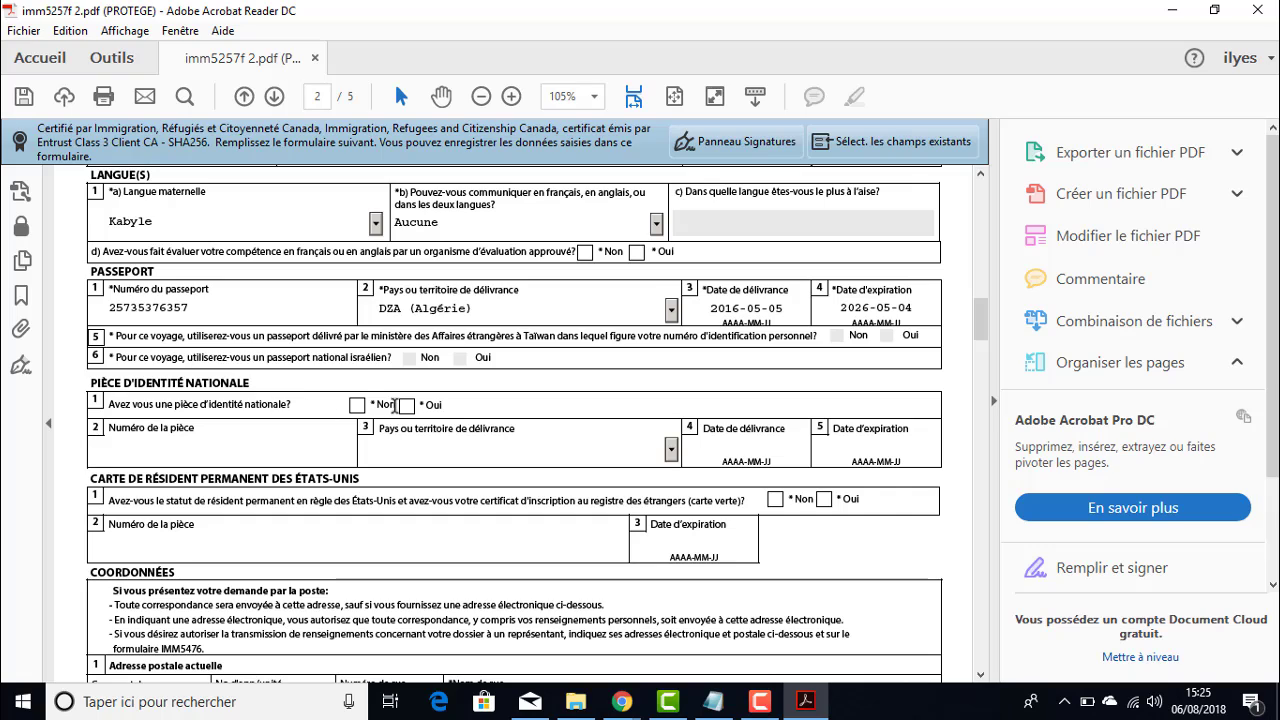
pyautogui.click(407, 407)
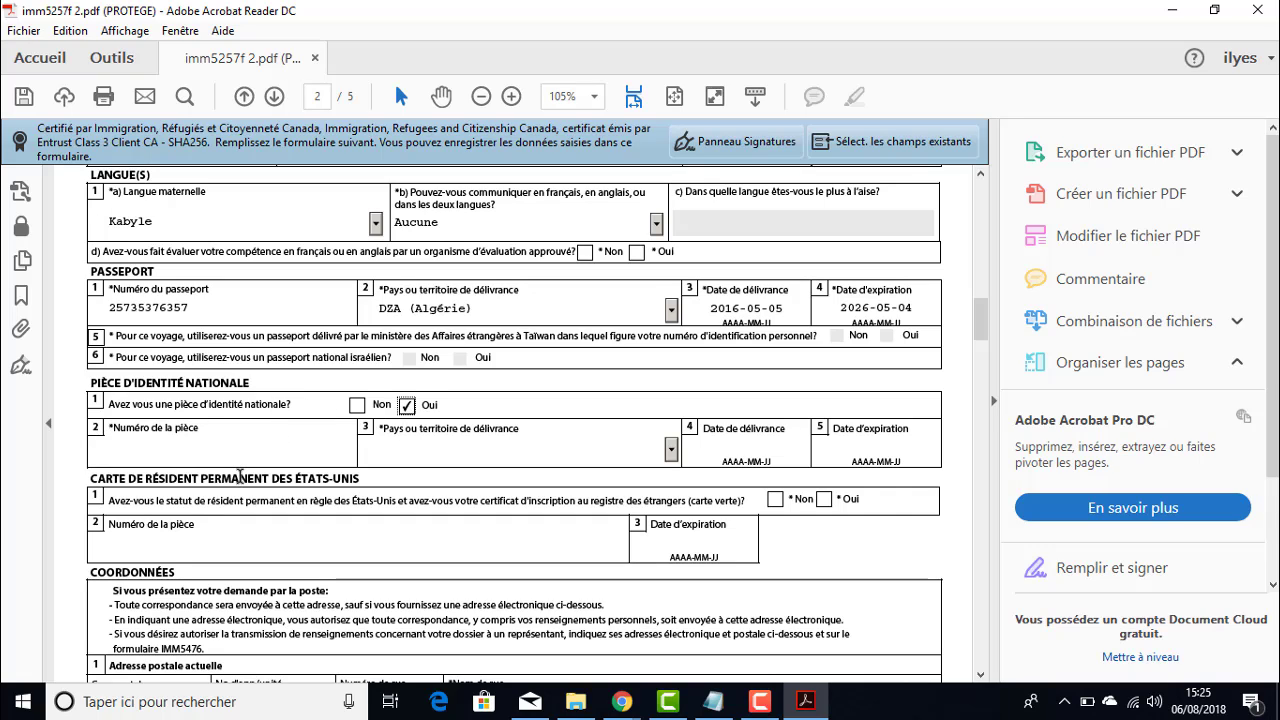
pyautogui.click(357, 406)
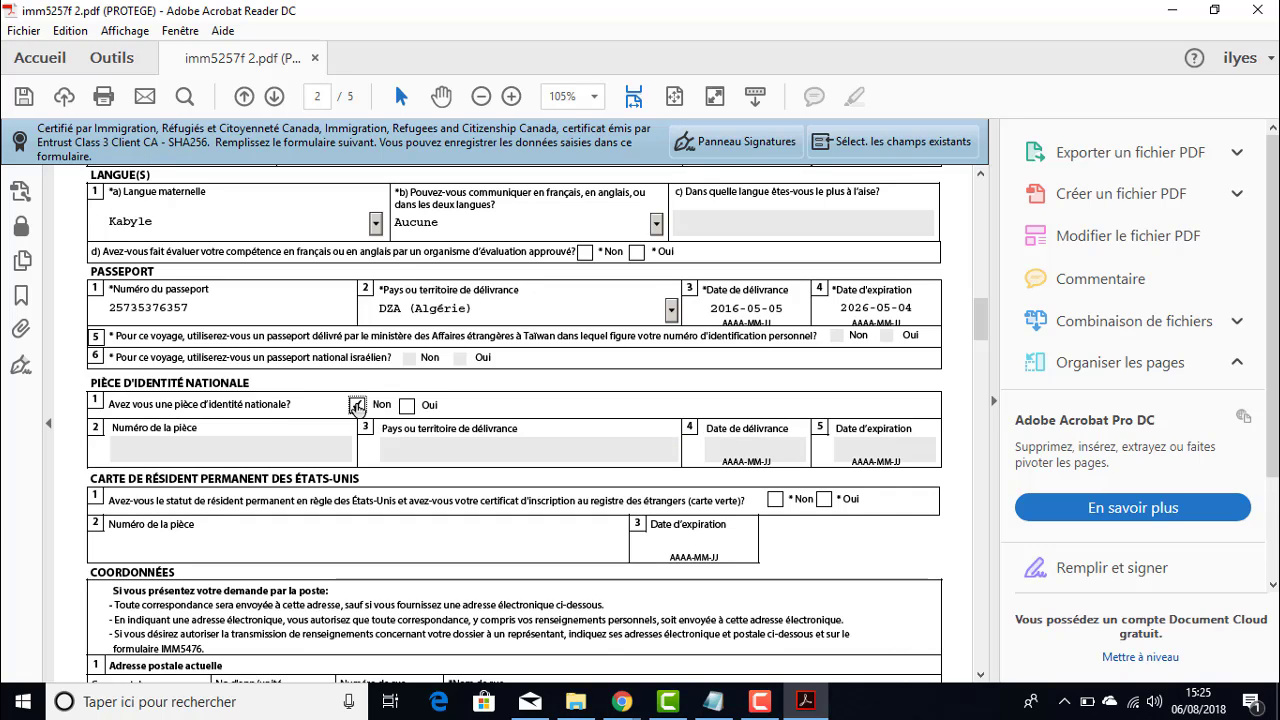
# - Answer Non to holding US permanent resident (green card) status
pyautogui.scroll(-2, 405, 408)
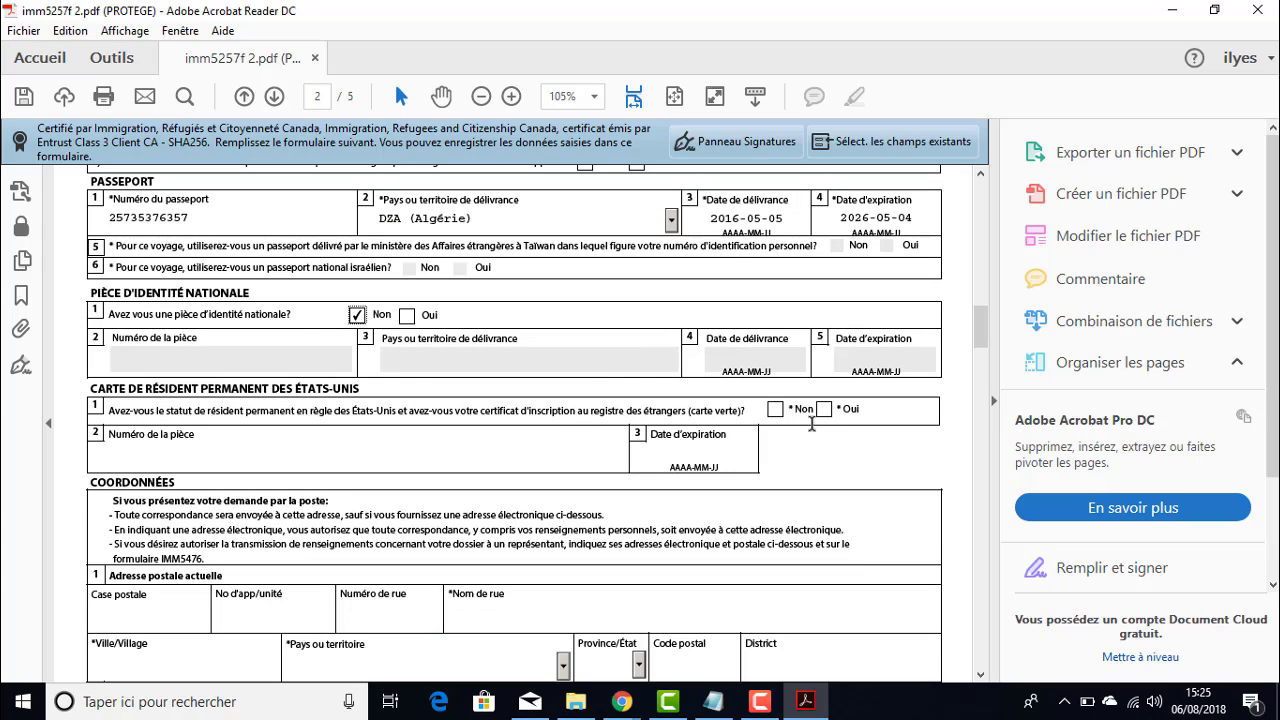
pyautogui.click(776, 410)
pyautogui.scroll(-3, 779, 416)
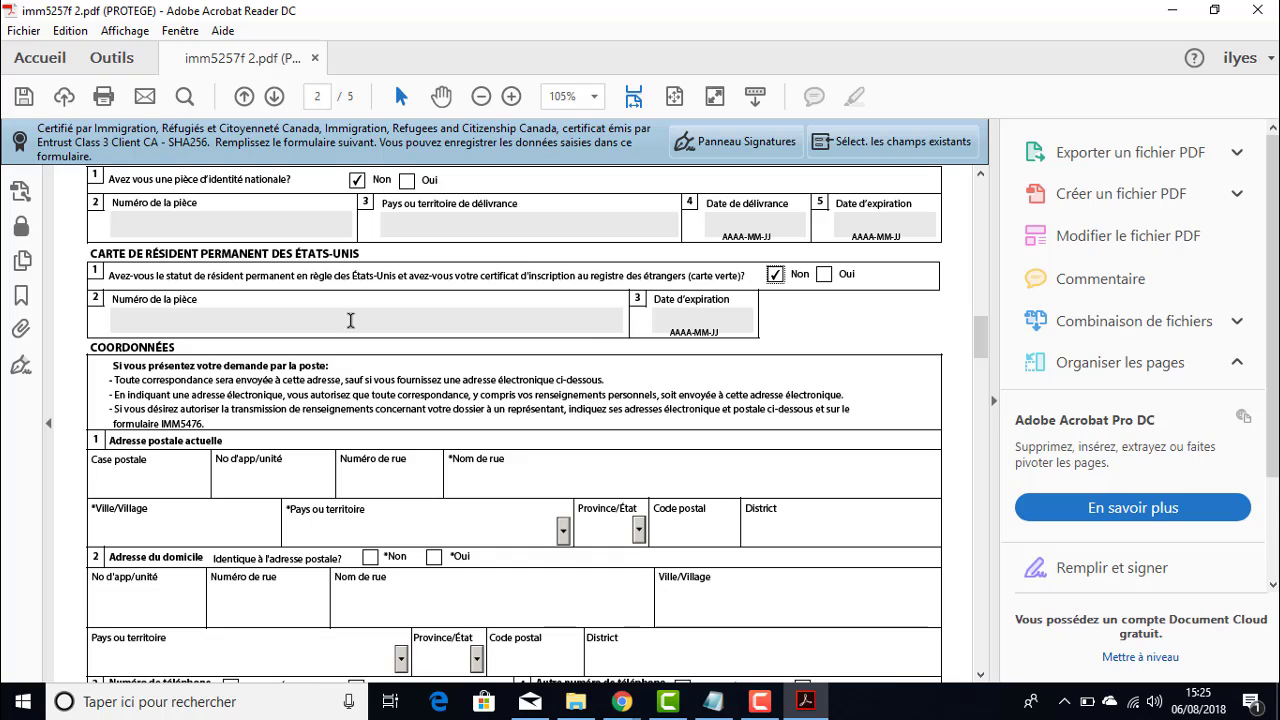
pyautogui.scroll(-1, 139, 439)
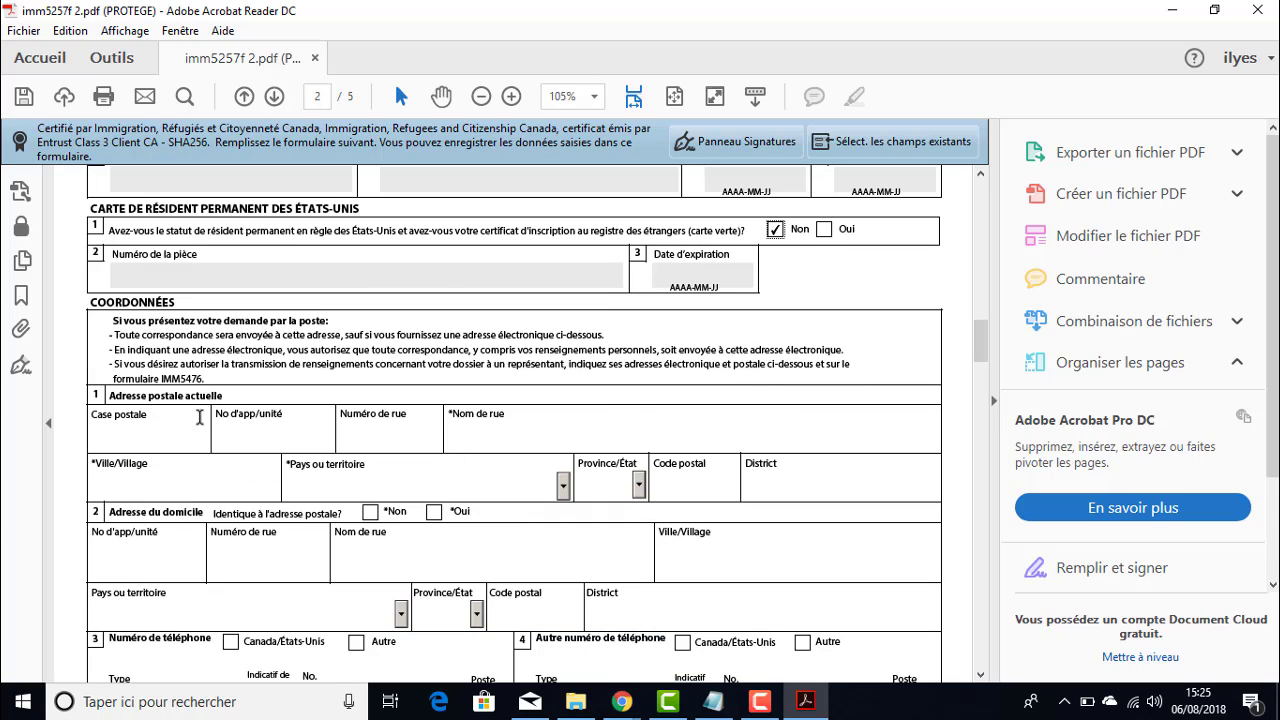
pyautogui.scroll(-1, 273, 399)
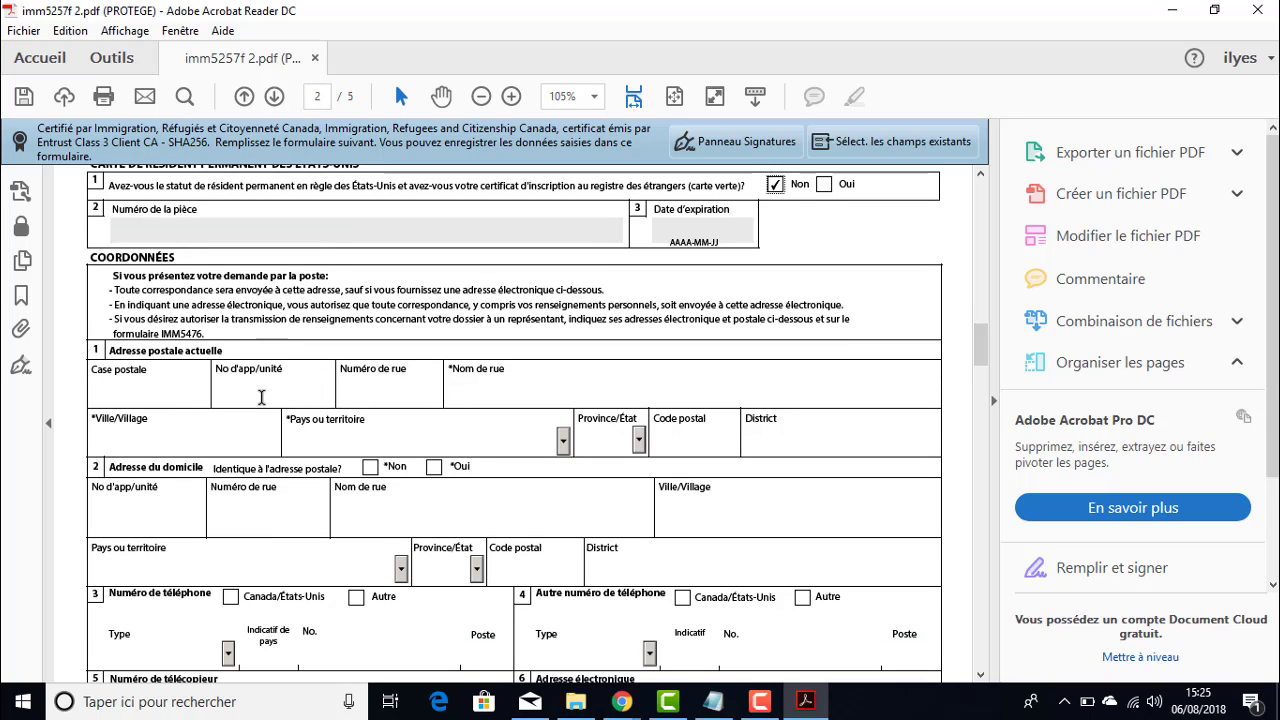
# - Enter the mailing street address and set the city to Alger
pyautogui.click(485, 391)
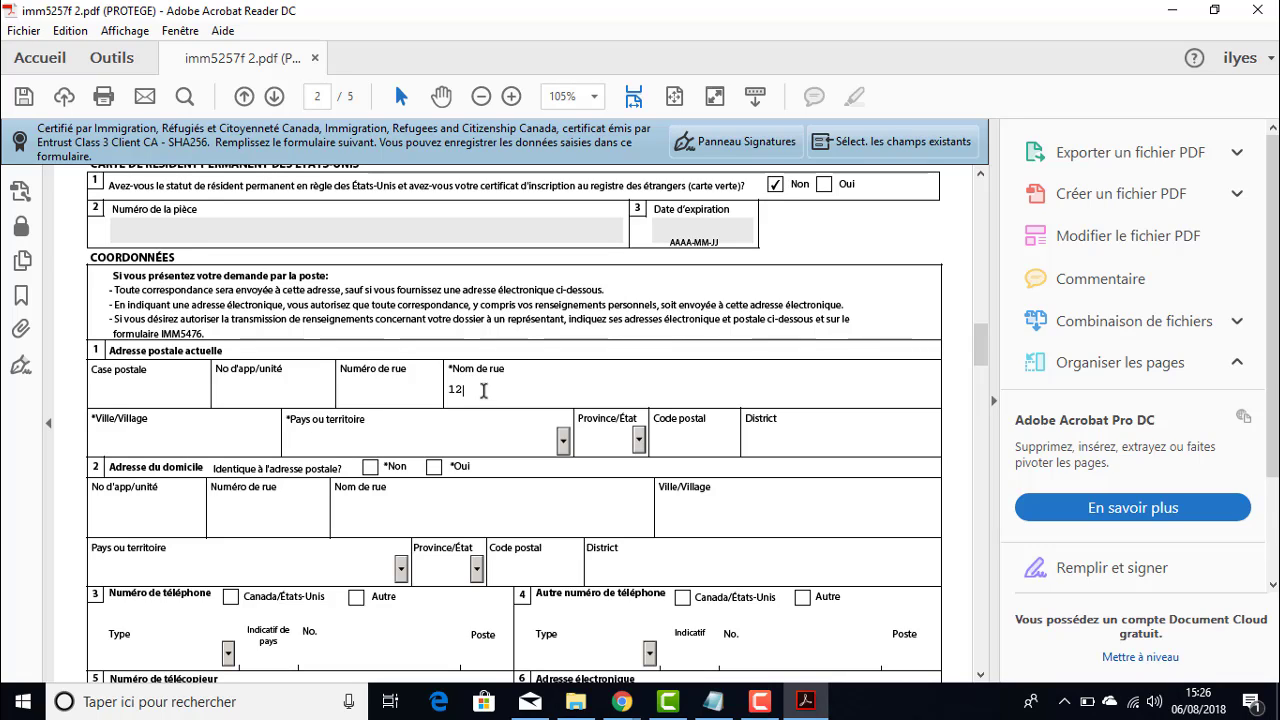
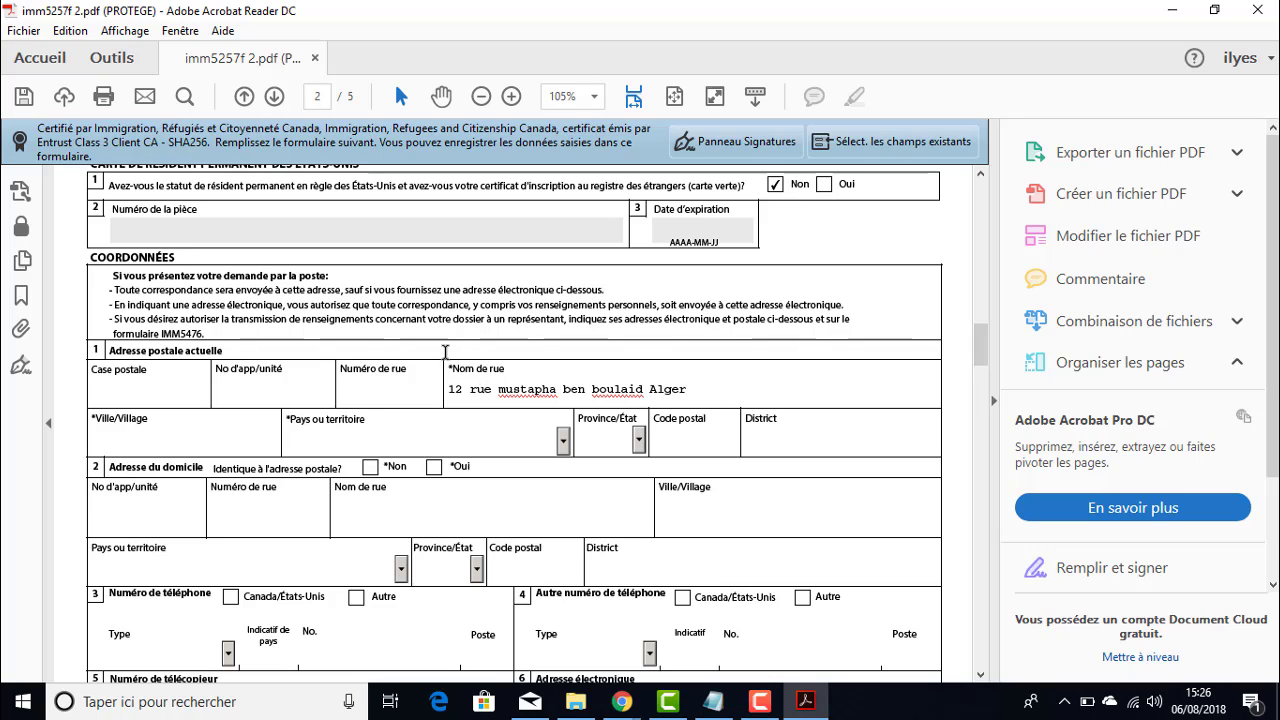
pyautogui.moveTo(696, 390); pyautogui.dragTo(648, 390)
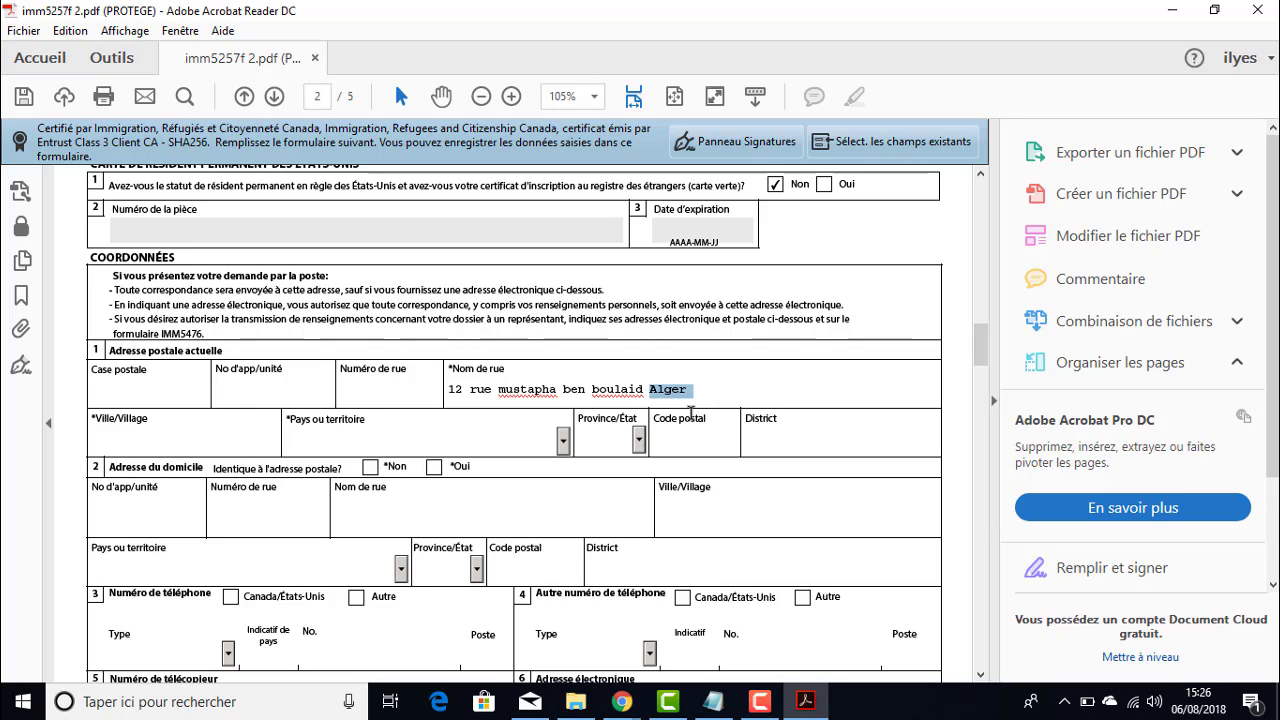
pyautogui.press('BackSpace')
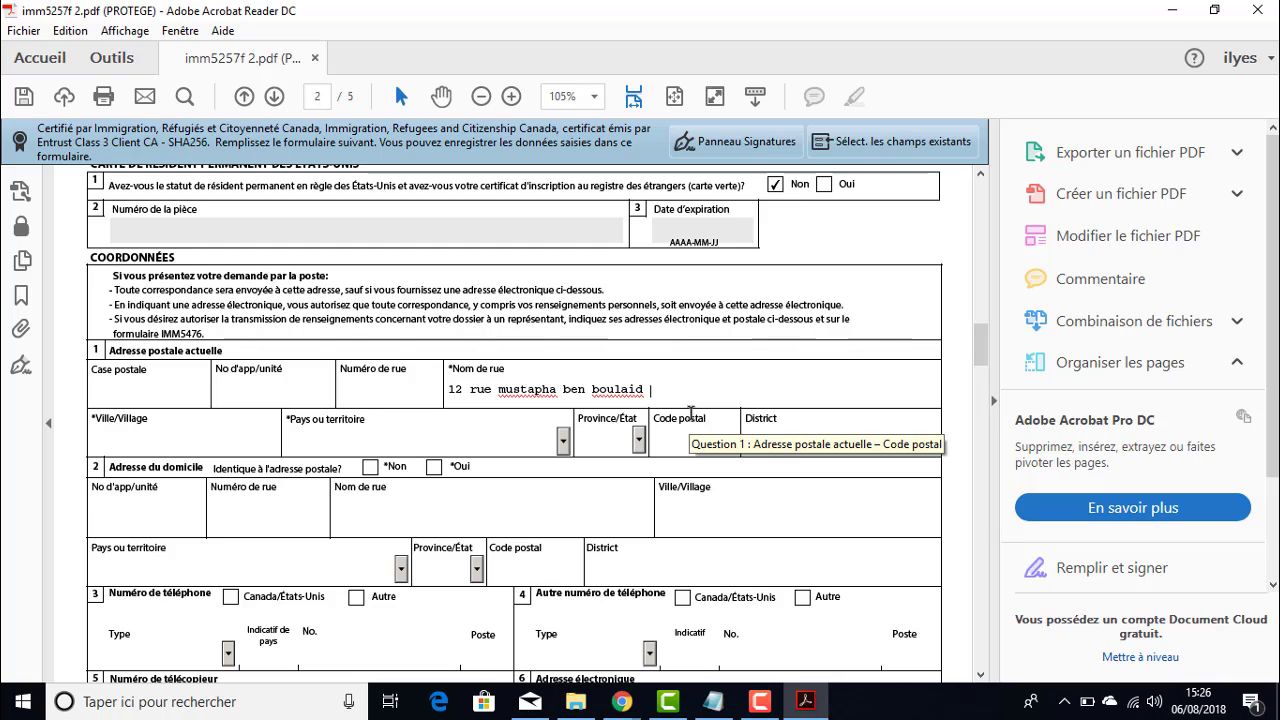
pyautogui.click(132, 430)
pyautogui.write('Alger')
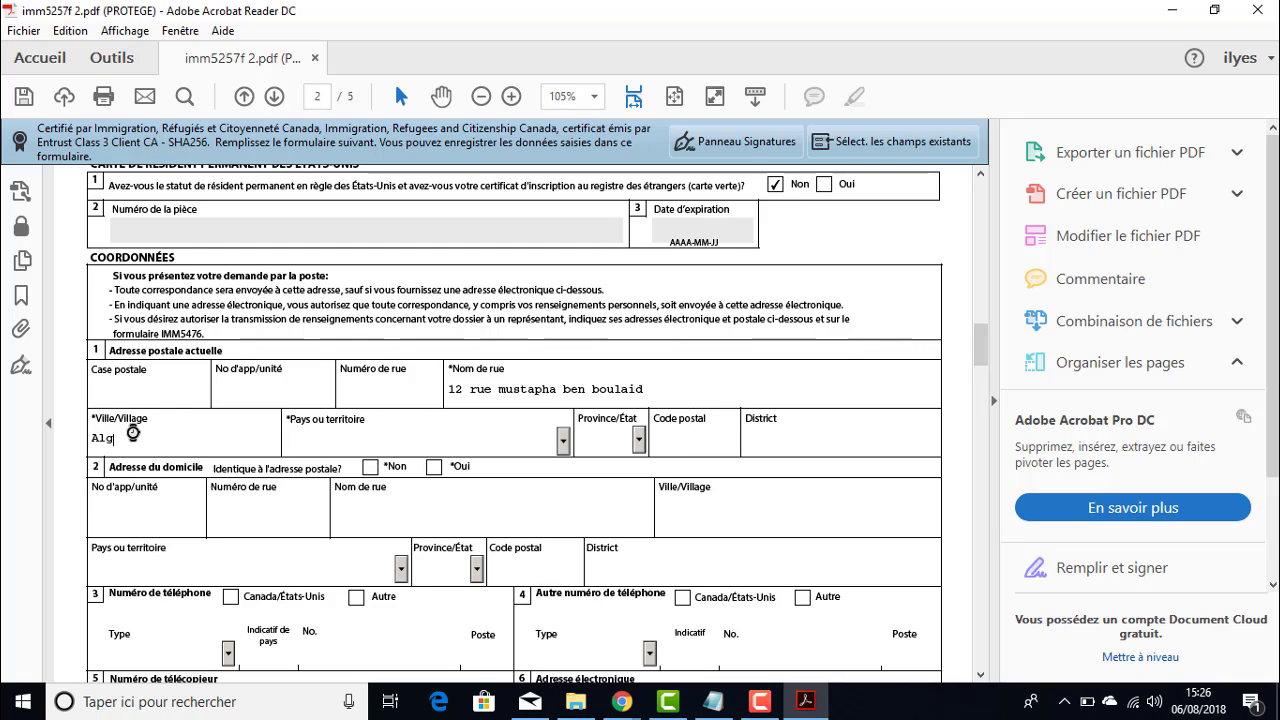
# - Choose Algérie as the mailing country and enter postal code 16000
pyautogui.click(388, 451)
pyautogui.press('l')
pyautogui.press('a')
pyautogui.press('a')
pyautogui.press('a')
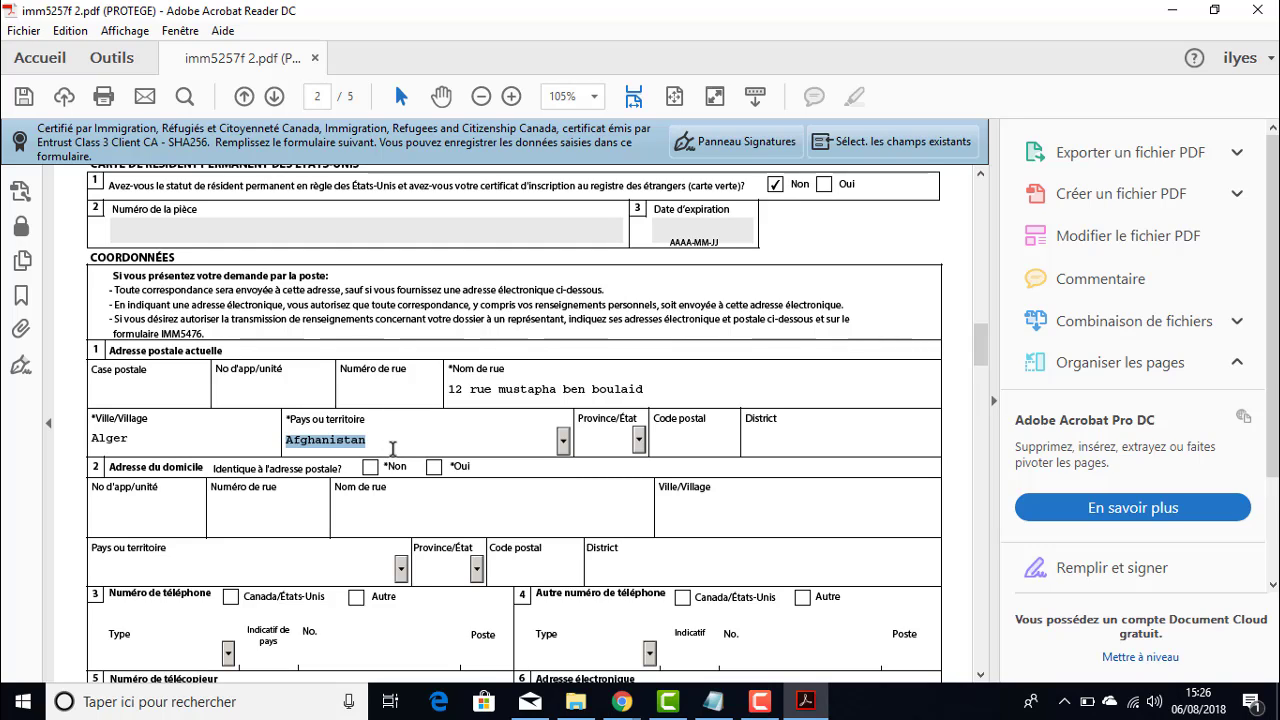
pyautogui.press('a')
pyautogui.press('a')
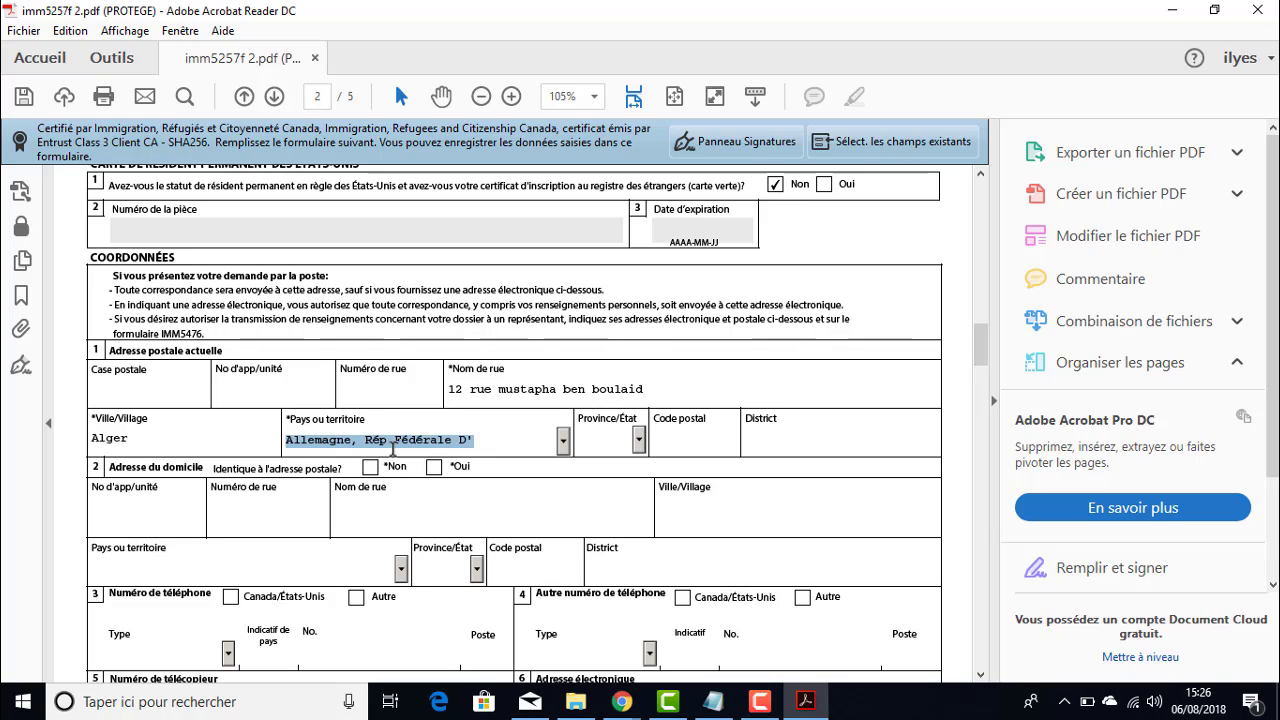
pyautogui.press('a')
pyautogui.press('a')
pyautogui.press('a')
pyautogui.press('a')
pyautogui.press('a')
pyautogui.press('a')
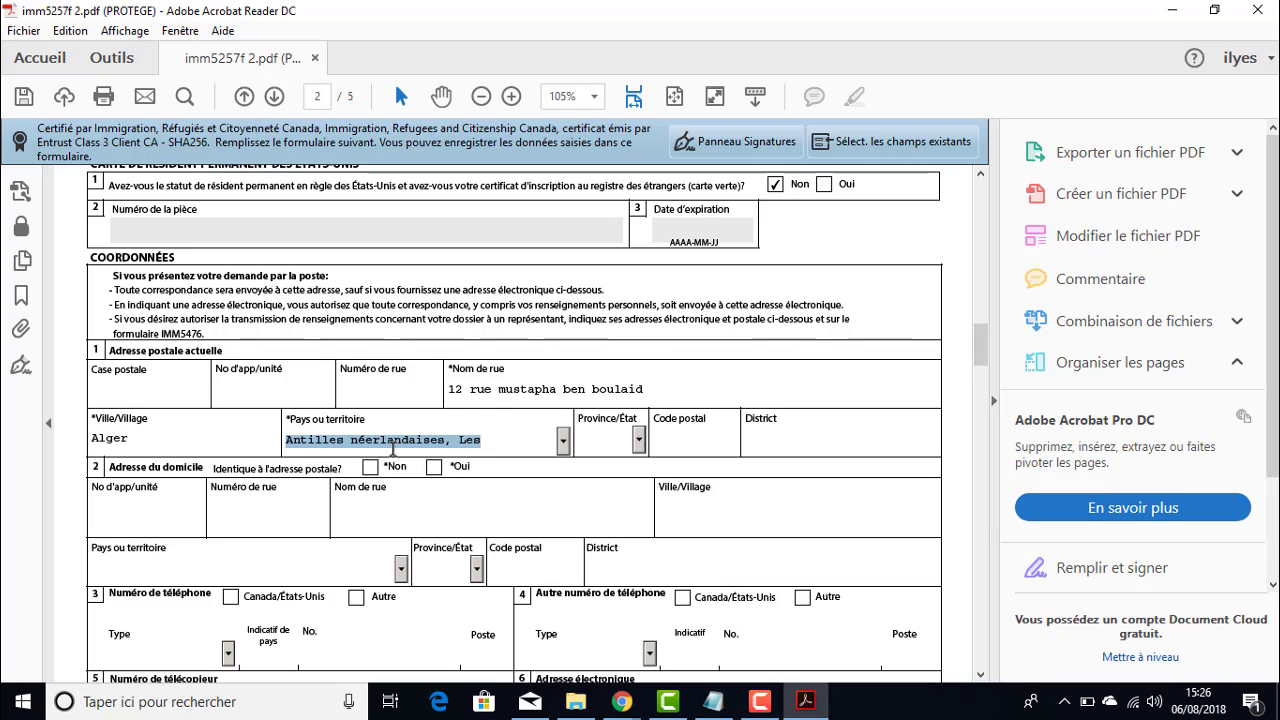
pyautogui.press('a')
pyautogui.press('a')
pyautogui.press('a')
pyautogui.press('a')
pyautogui.press('a')
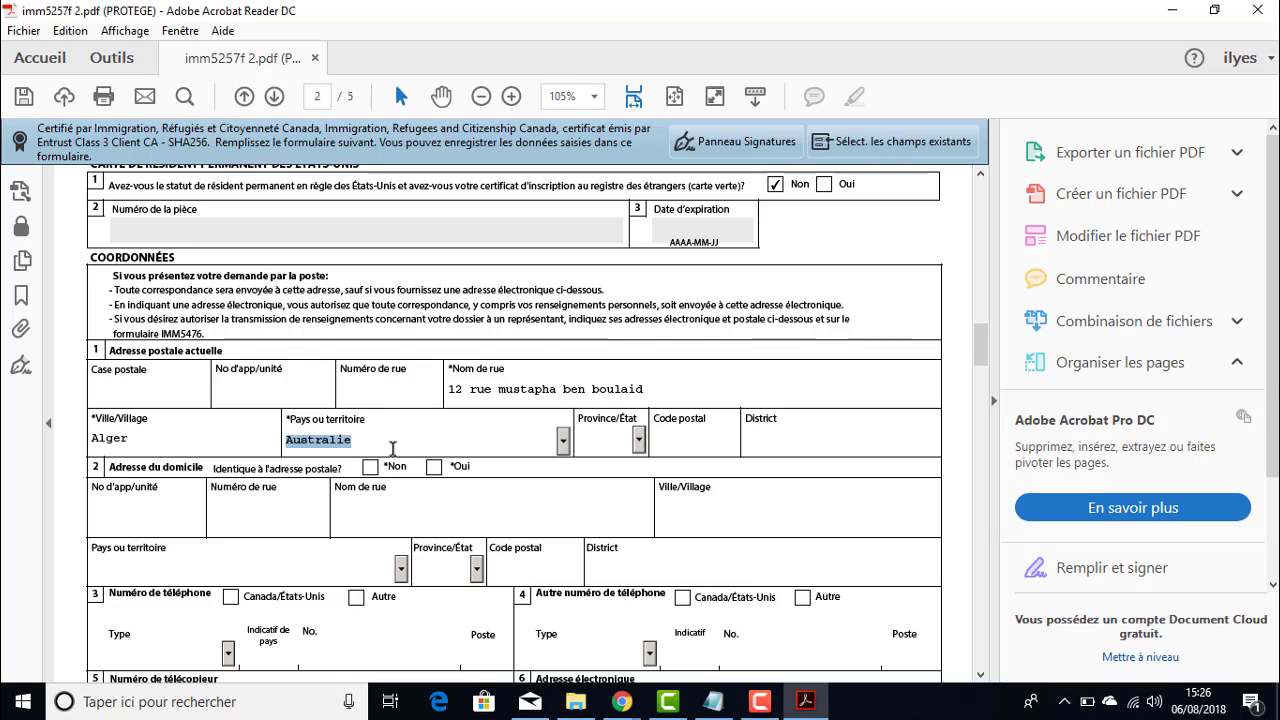
pyautogui.press('a')
pyautogui.press('a')
pyautogui.press('a')
pyautogui.click(563, 441)
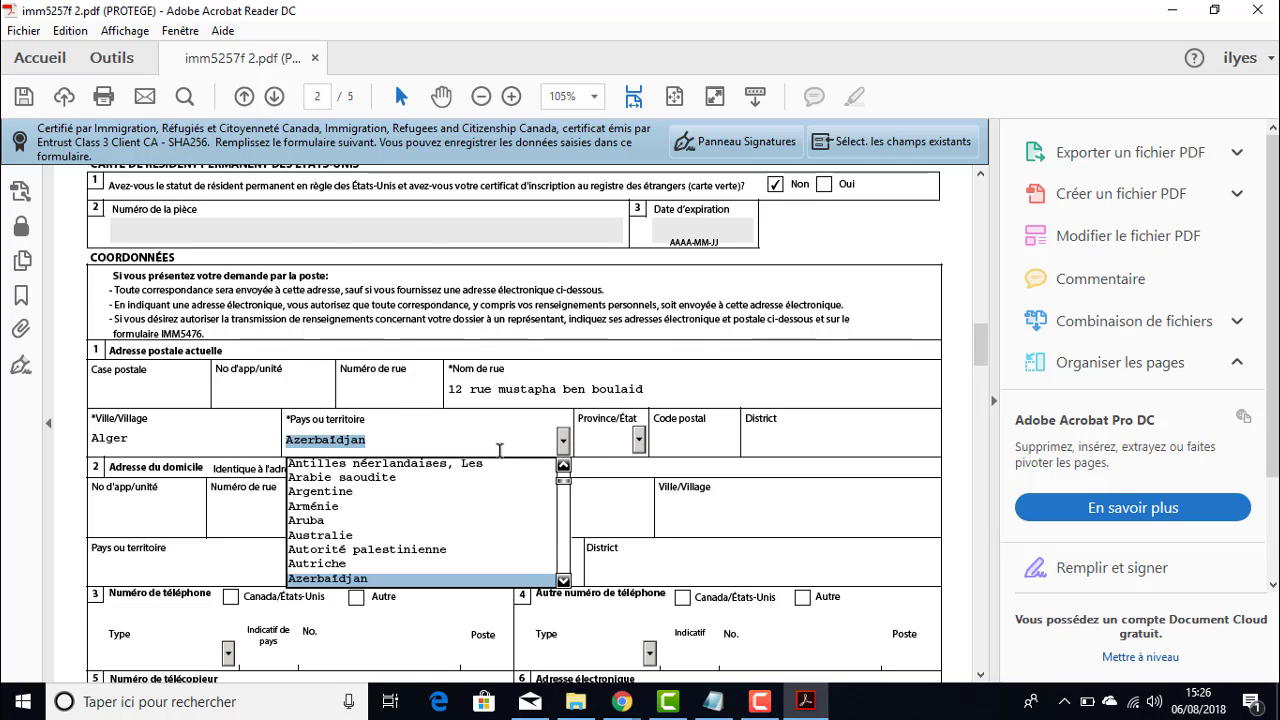
pyautogui.scroll(3, 466, 512)
pyautogui.scroll(-2, 461, 516)
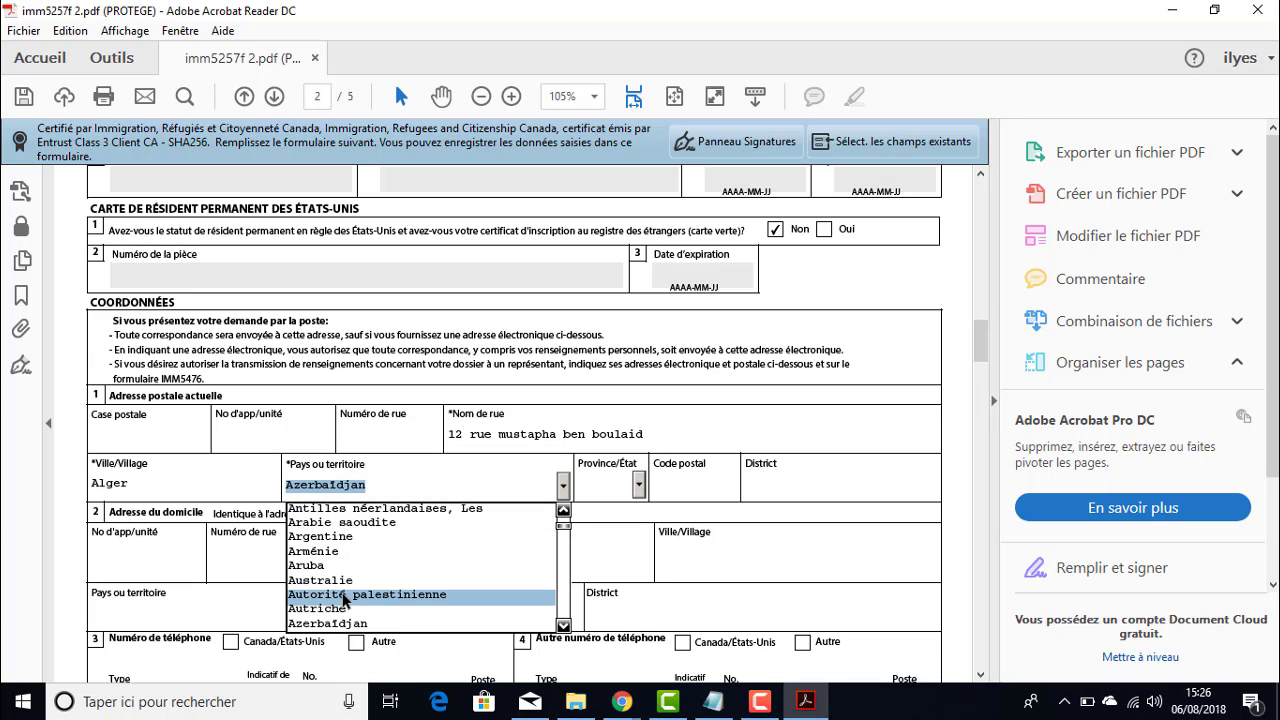
pyautogui.scroll(-2, 360, 590)
pyautogui.click(391, 452)
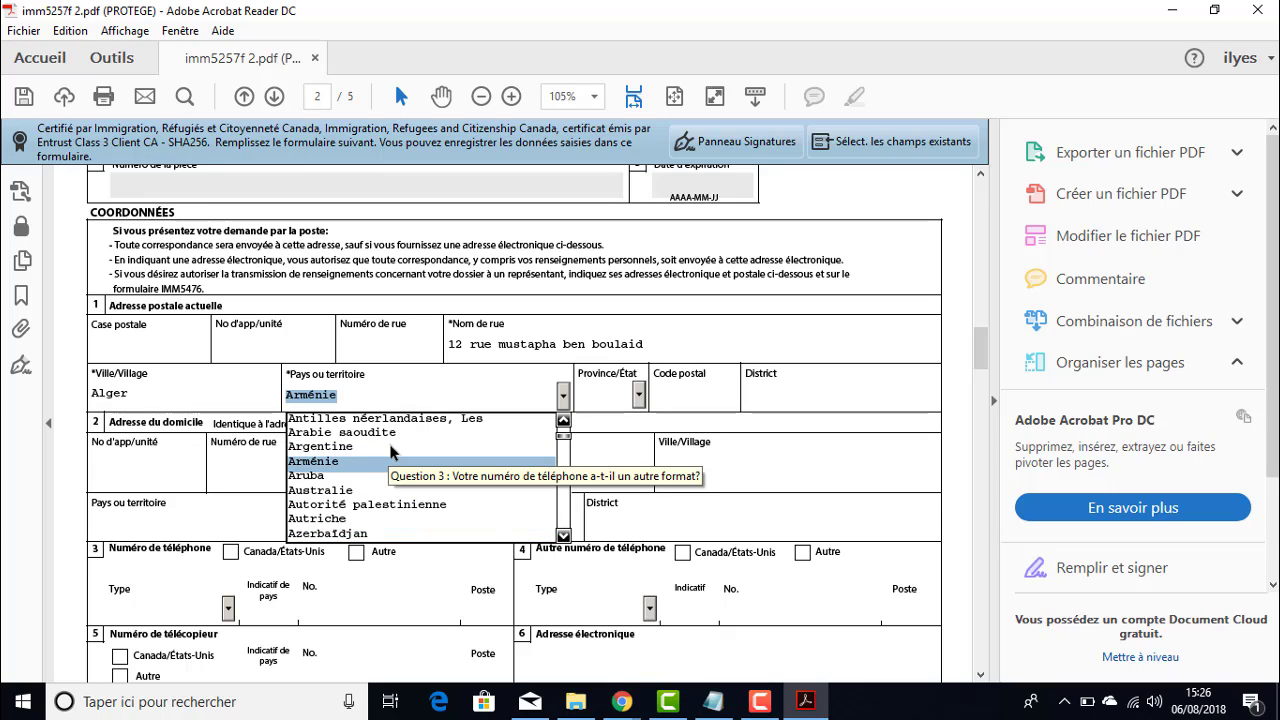
pyautogui.press('a')
pyautogui.press('a')
pyautogui.press('a')
pyautogui.press('a')
pyautogui.press('a')
pyautogui.press('a')
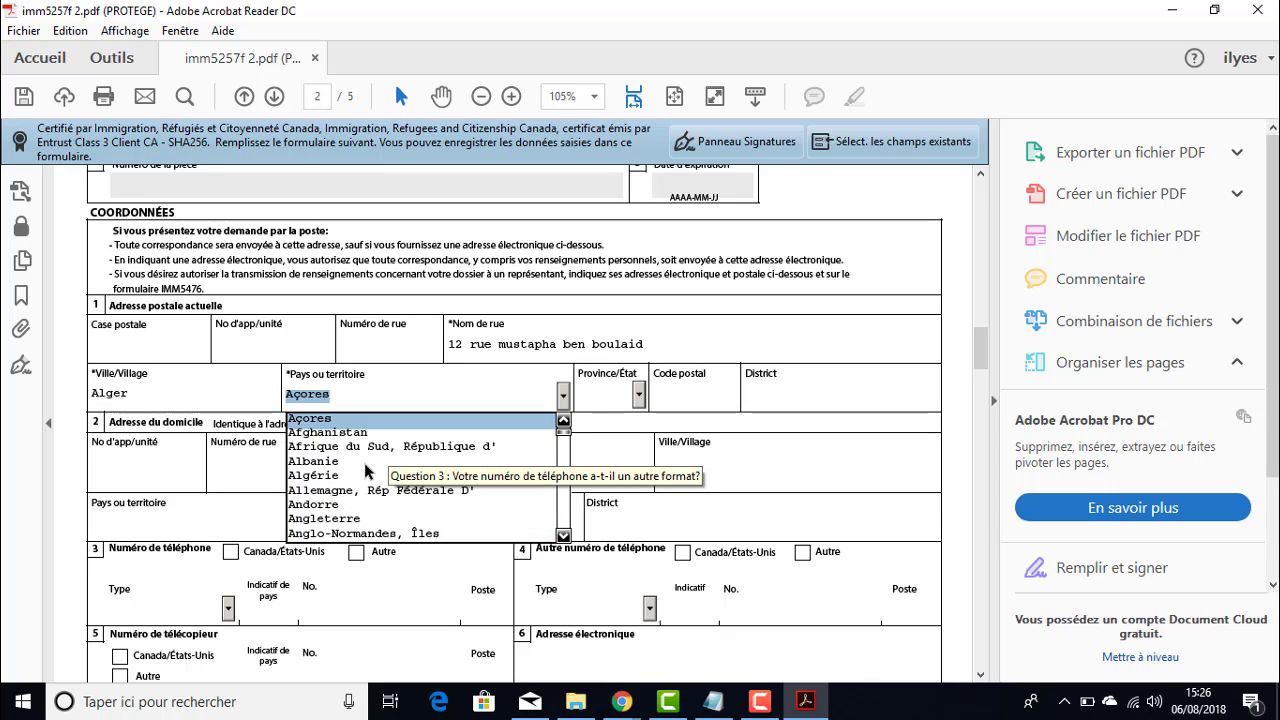
pyautogui.press('a')
pyautogui.click(352, 476)
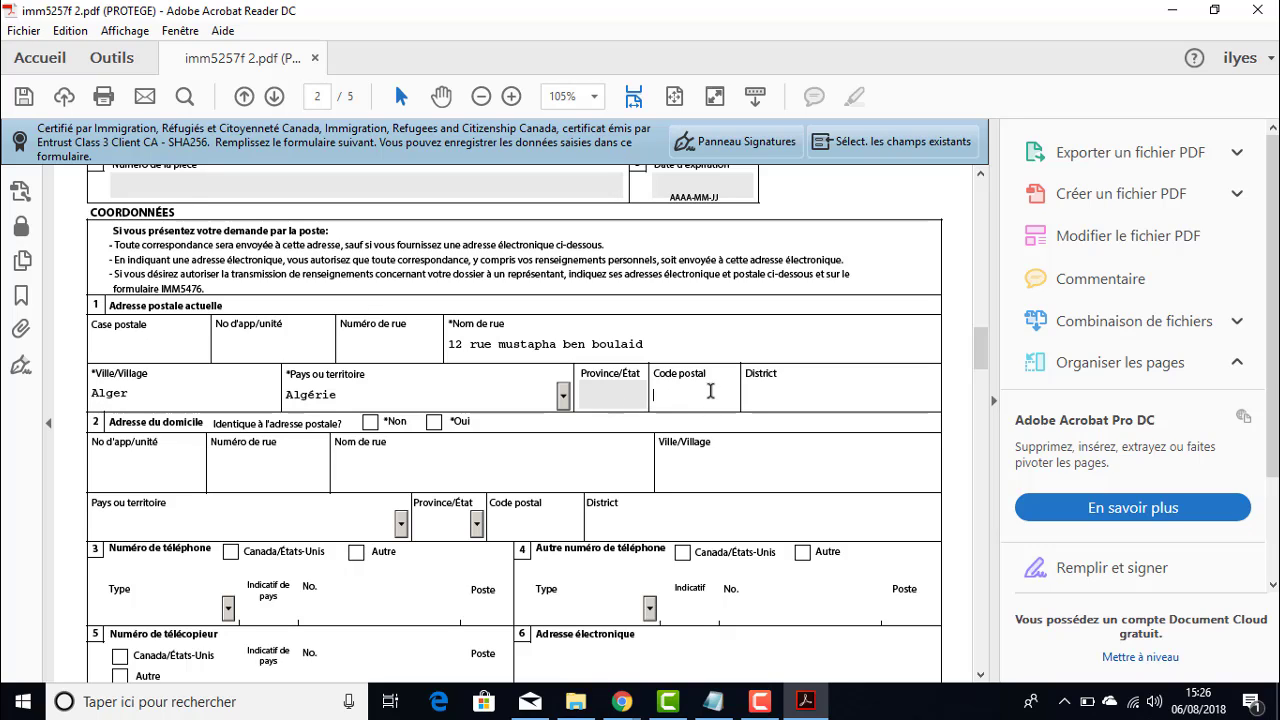
pyautogui.write('16000')
pyautogui.scroll(-1, 170, 376)
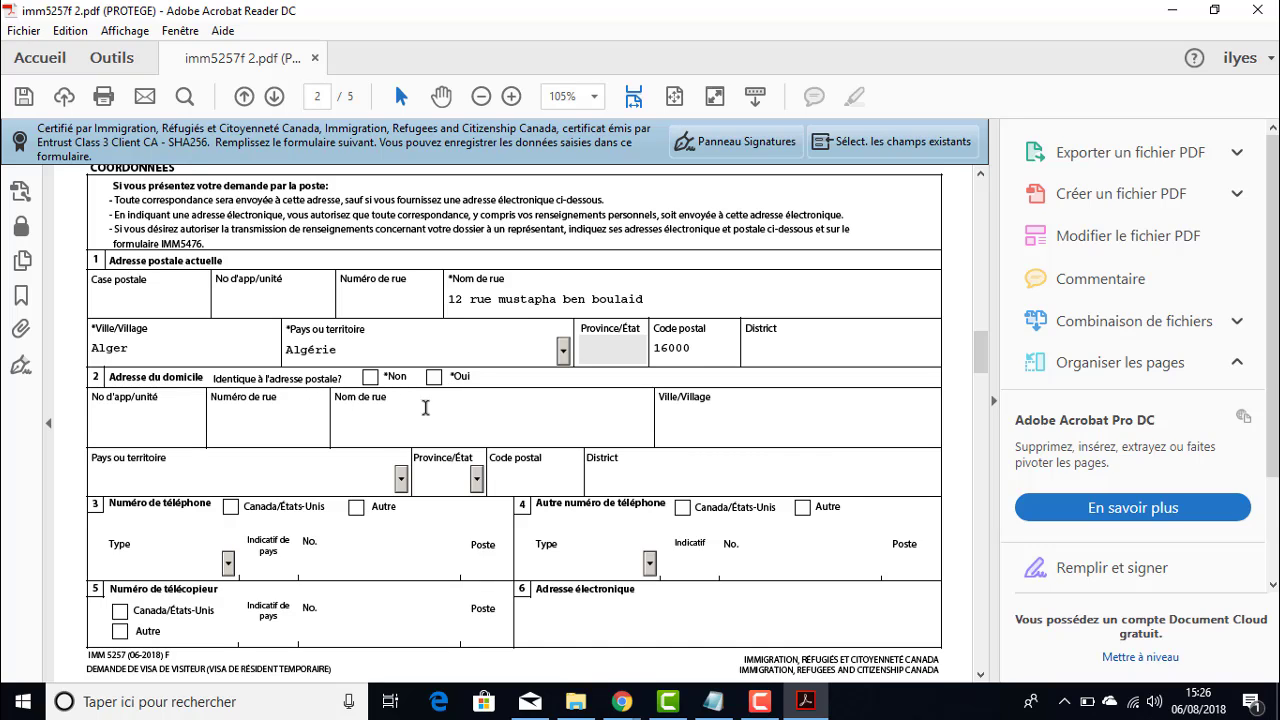
# - Mark Oui for 'Identique à l'adresse postale?' under the home address
pyautogui.click(433, 377)
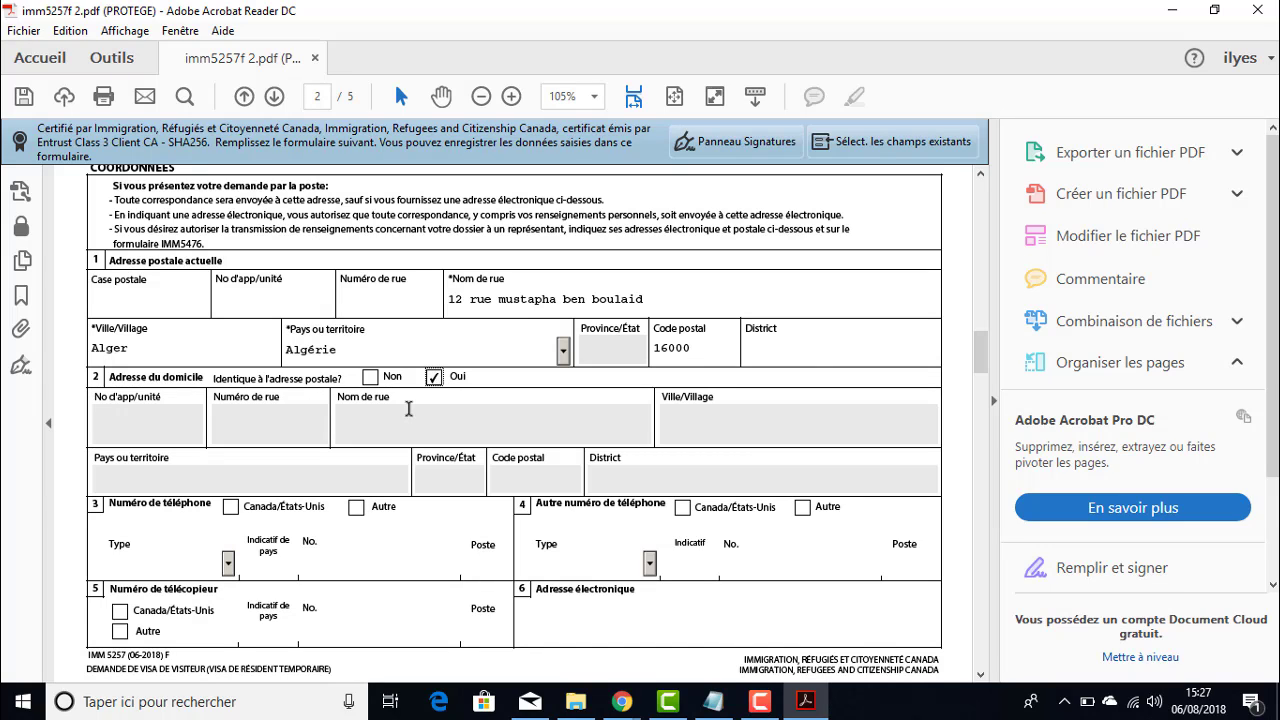
pyautogui.click(370, 377)
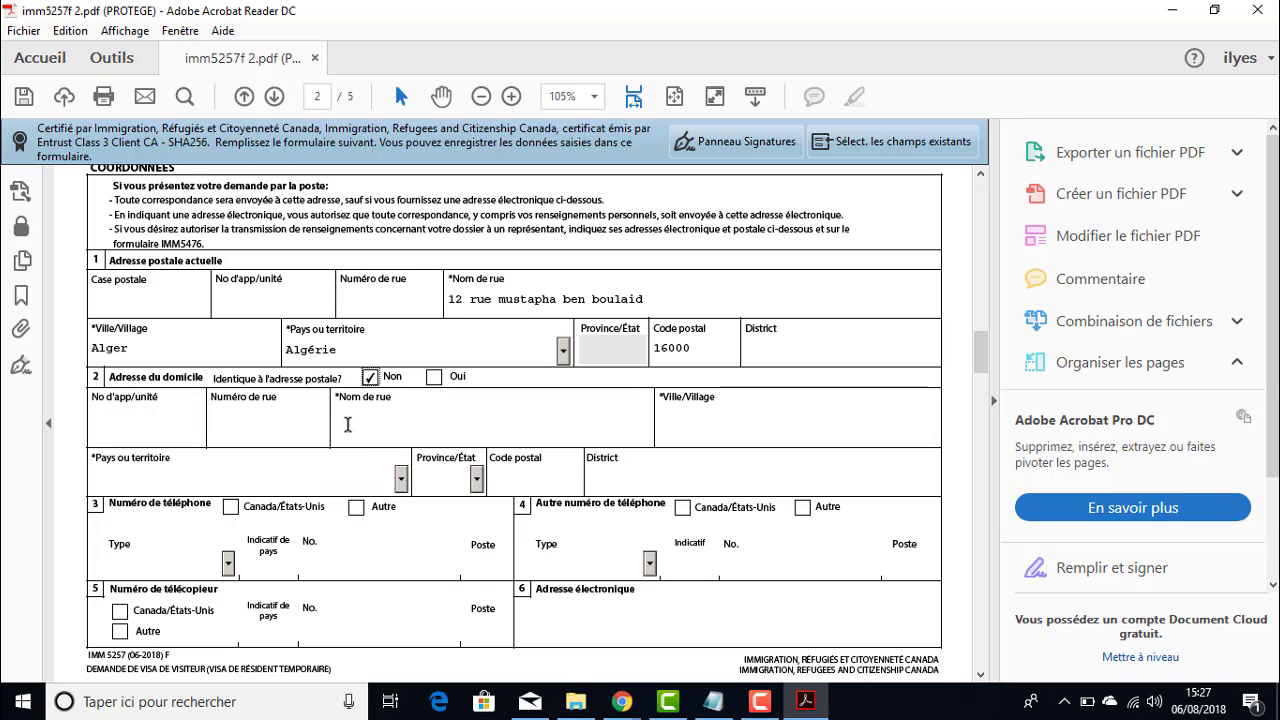
pyautogui.click(433, 377)
pyautogui.scroll(-3, 386, 431)
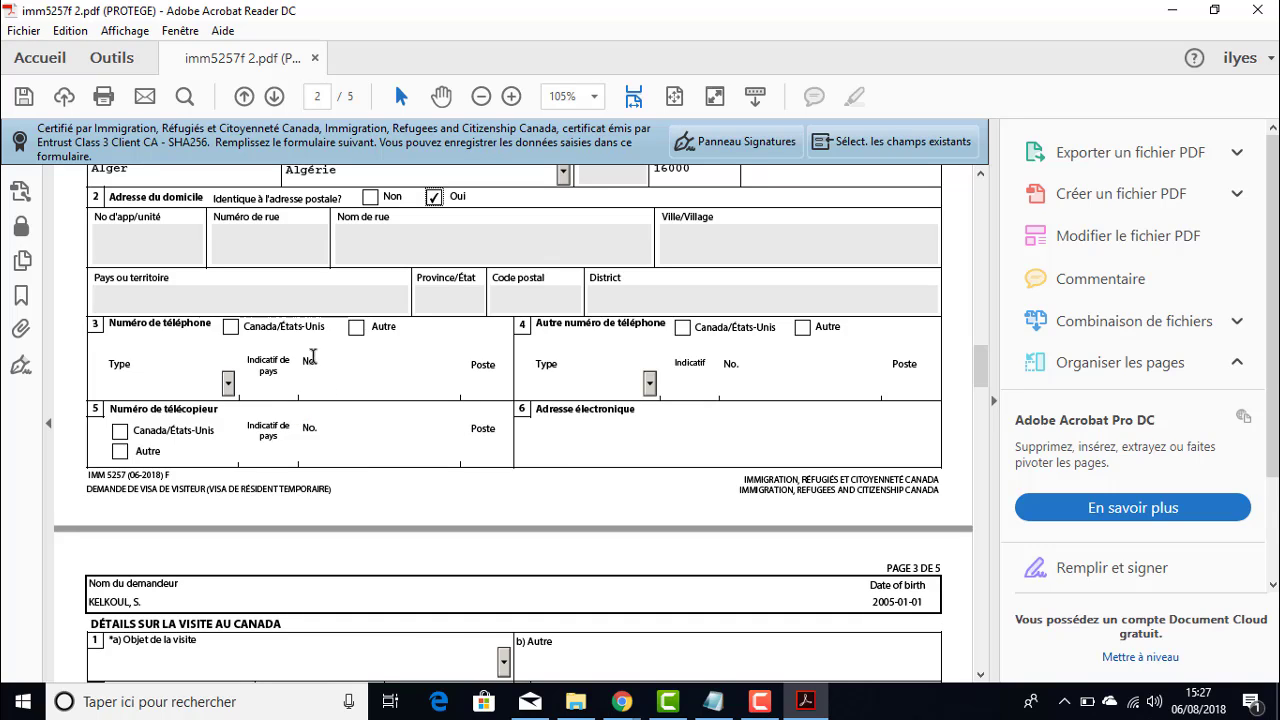
# - Check Autre for the phone type, enter country code 213 and the applicant's phone number
pyautogui.click(356, 329)
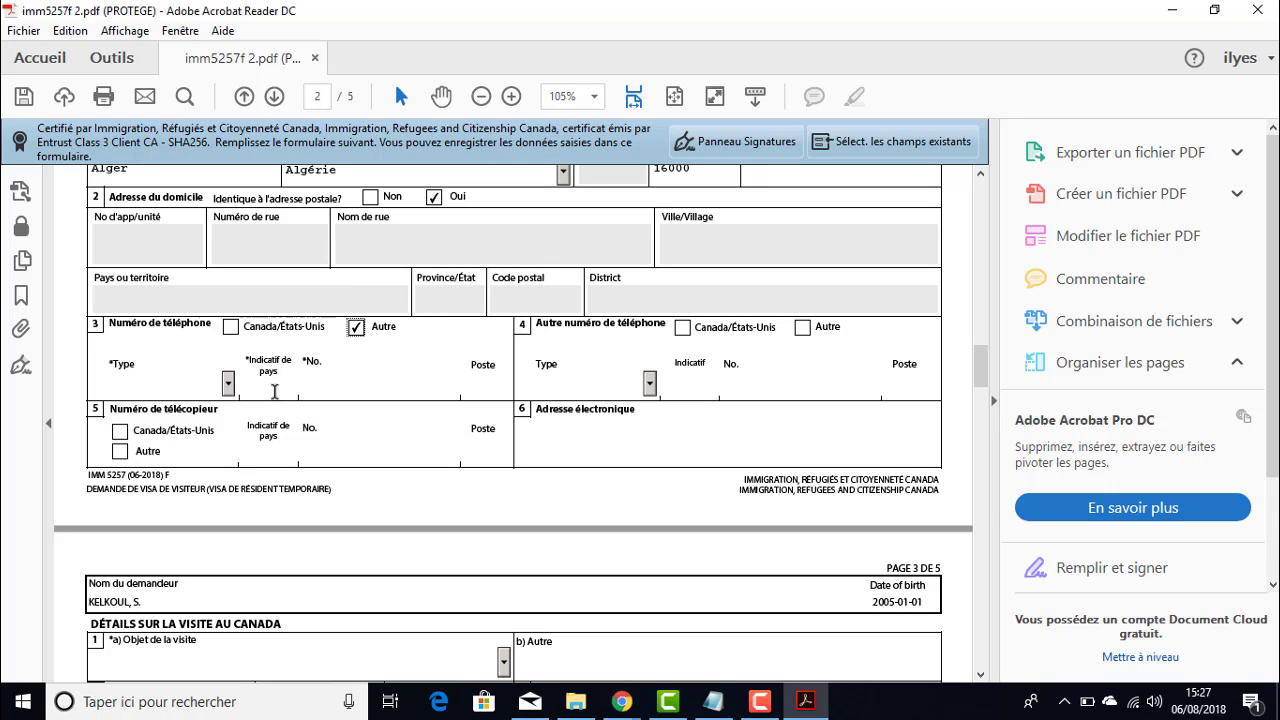
pyautogui.click(274, 390)
pyautogui.write('20')
pyautogui.press('BackSpace')
pyautogui.write('1306')
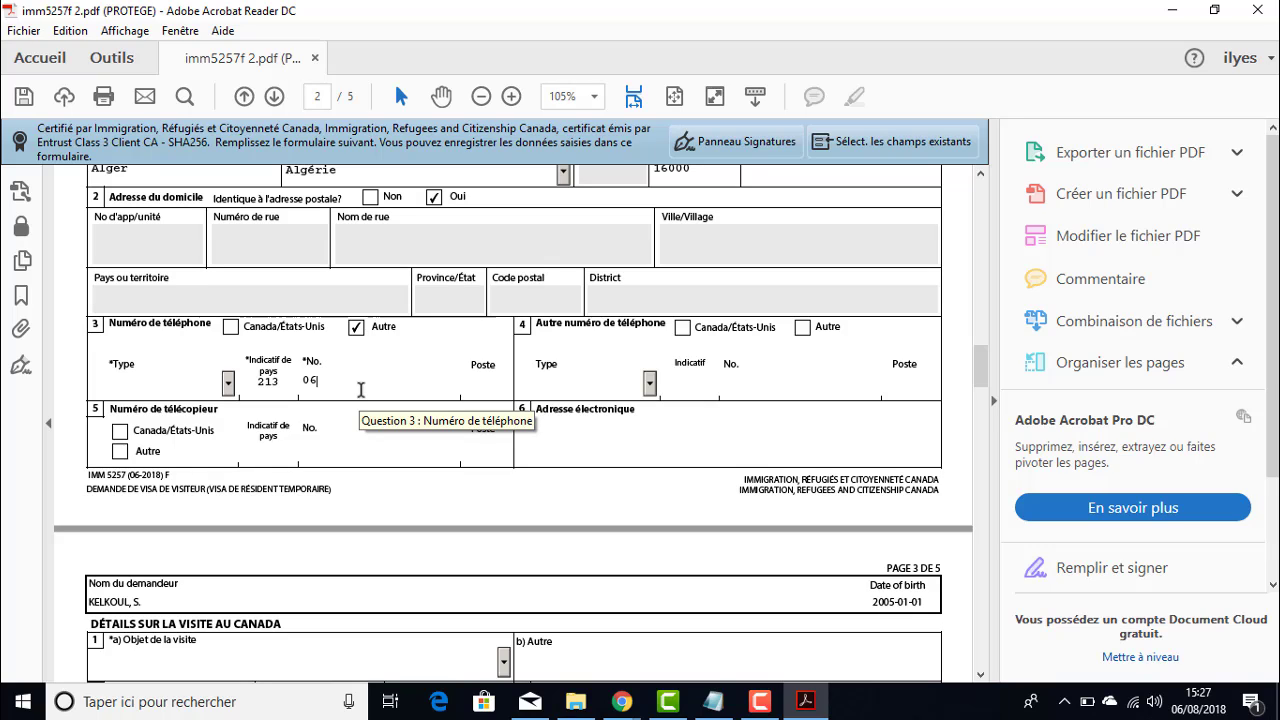
pyautogui.write('66666666')
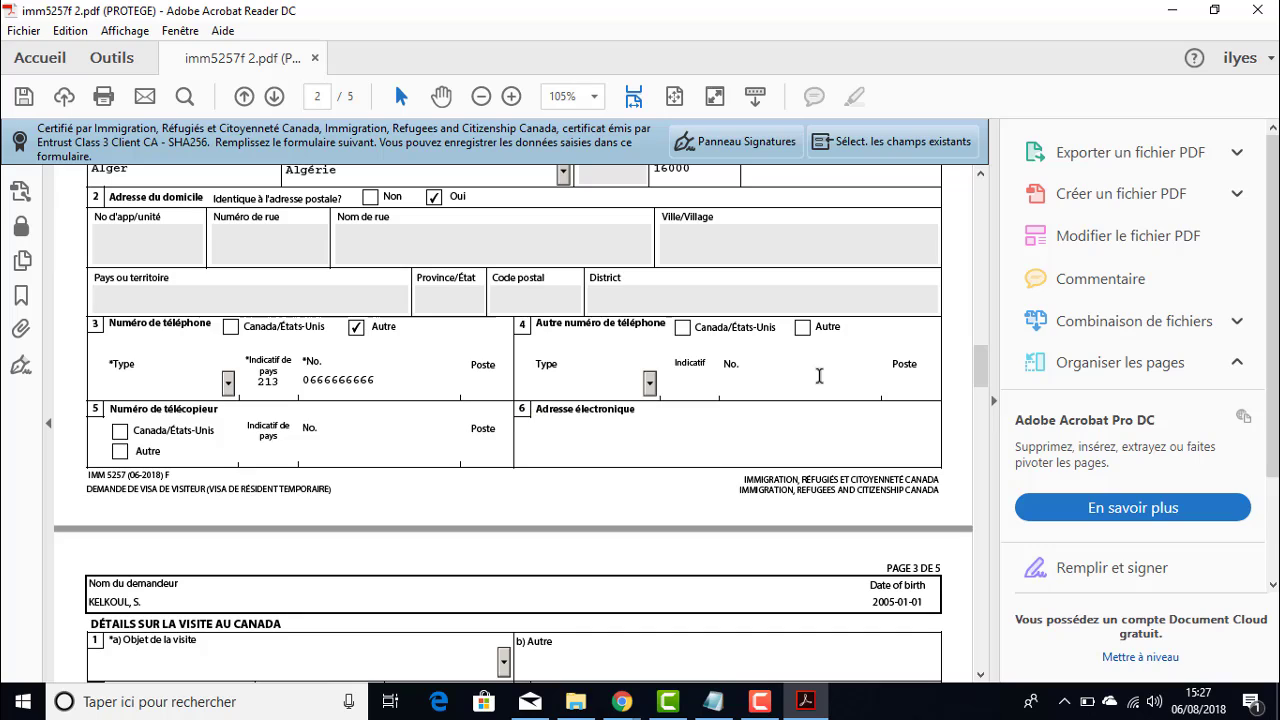
pyautogui.click(577, 413)
pyautogui.scroll(-2, 577, 413)
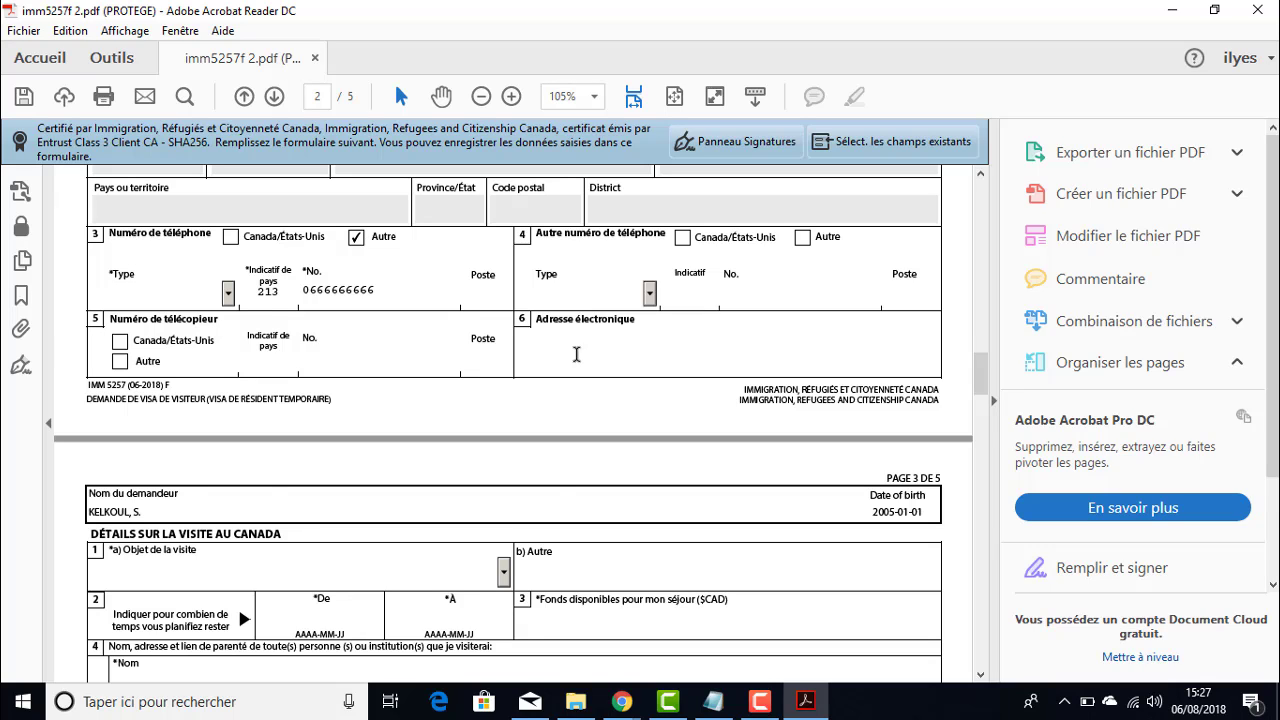
pyautogui.scroll(-2, 560, 478)
# - Pick Autre as Objet de la visite, described as 'Accompagner un demandeur de permis d'études'
pyautogui.scroll(-2, 250, 441)
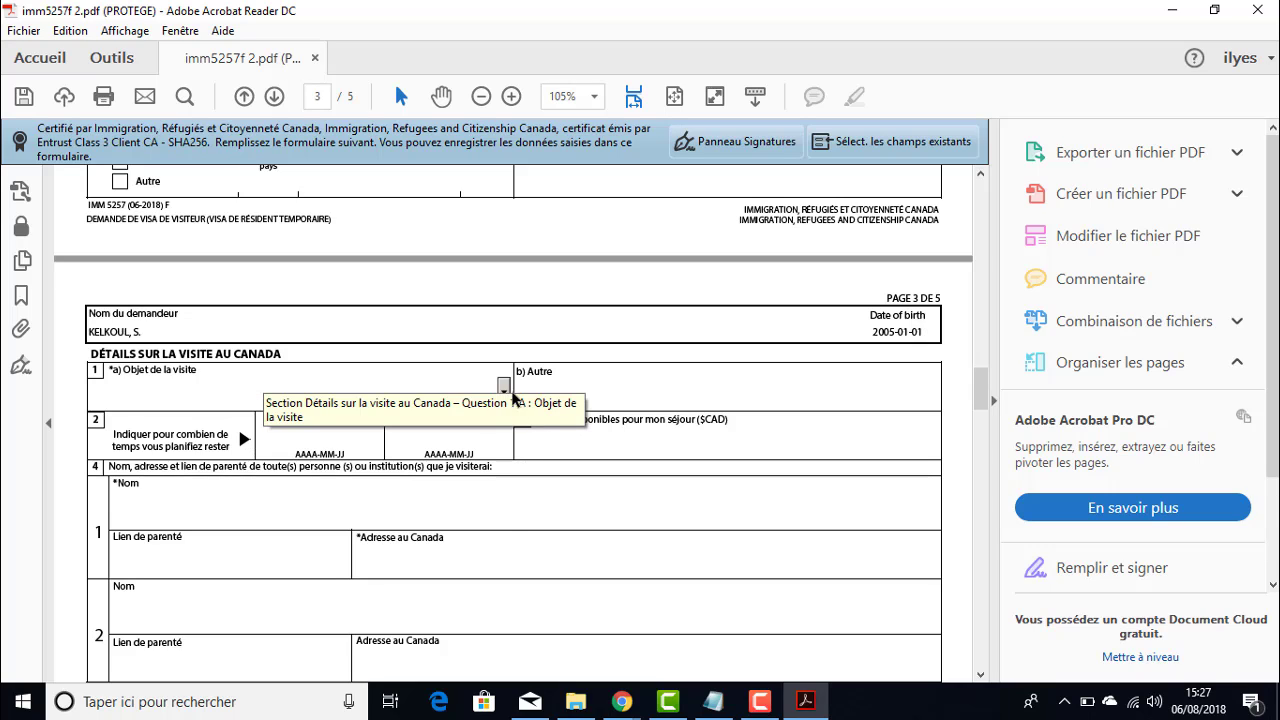
pyautogui.click(504, 390)
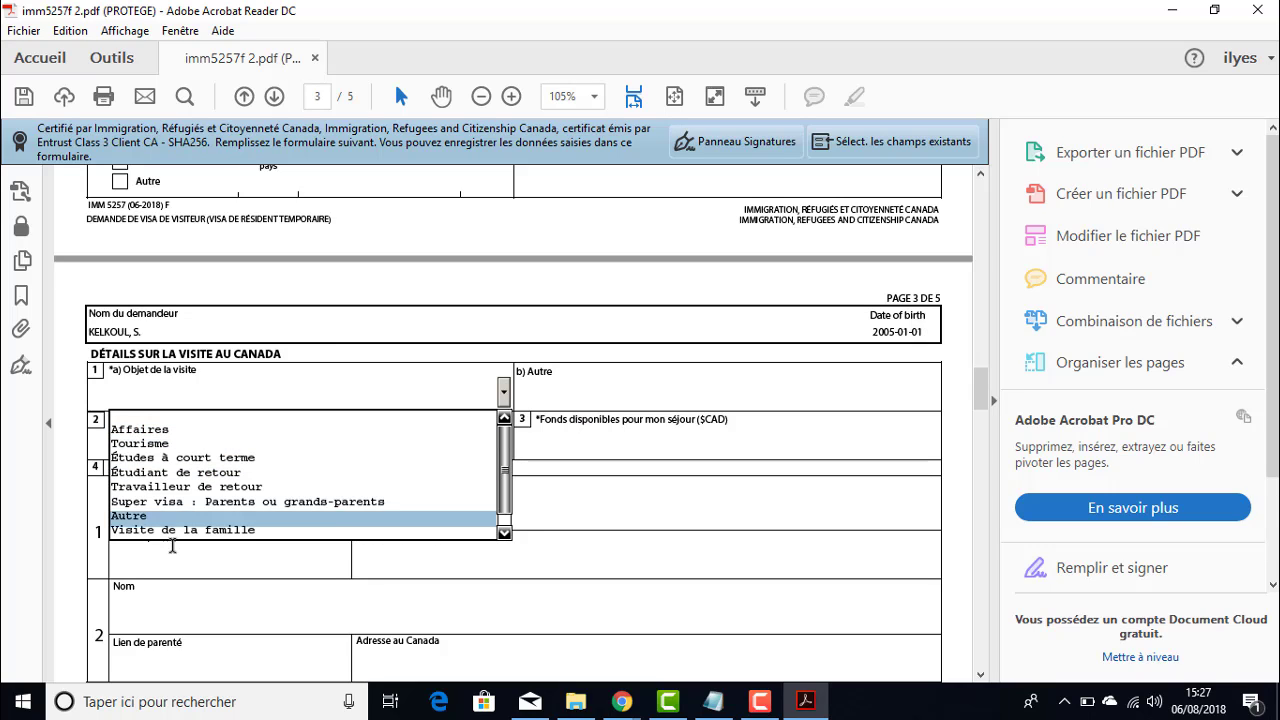
pyautogui.click(180, 515)
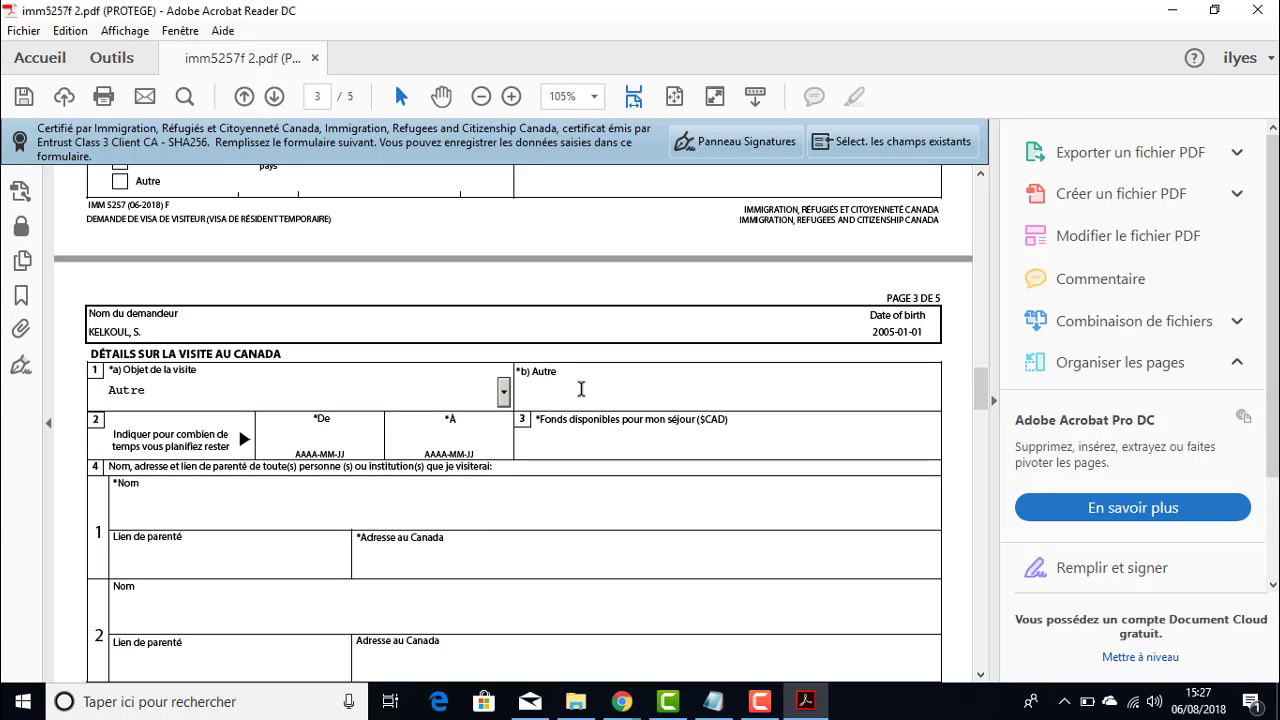
pyautogui.click(581, 389)
pyautogui.write('Acc')
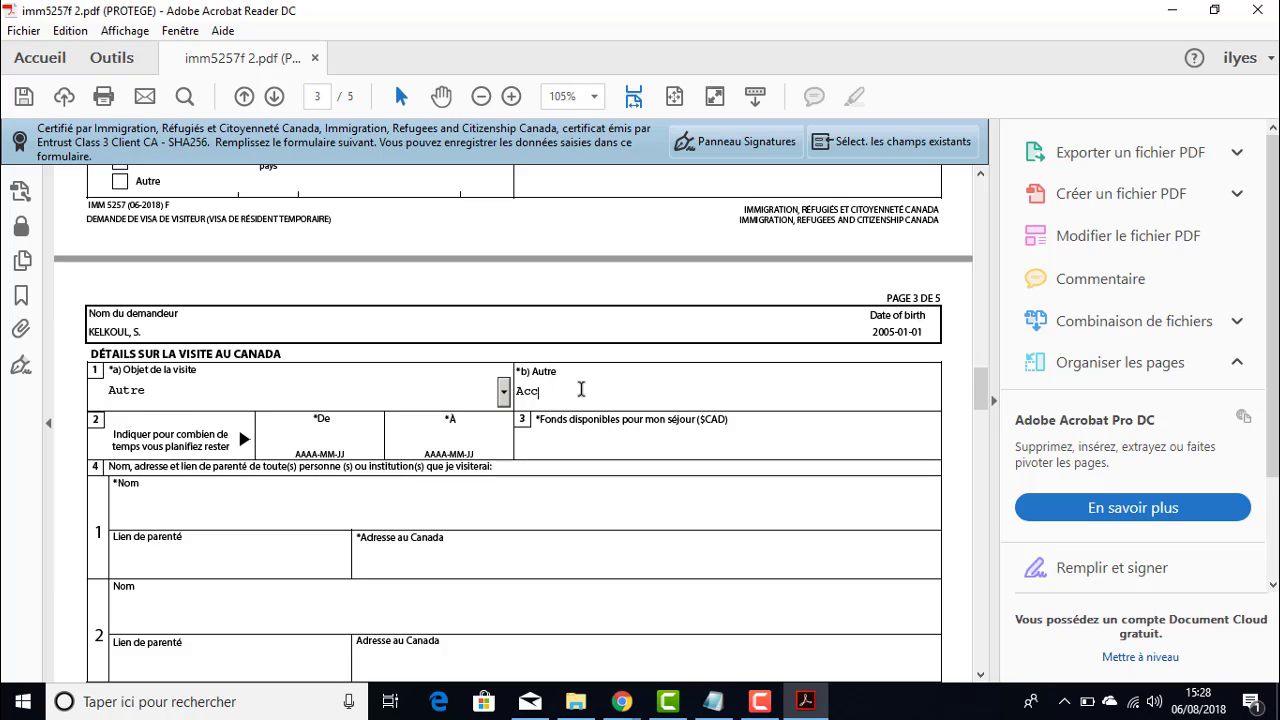
pyautogui.write('ompagner un demande')
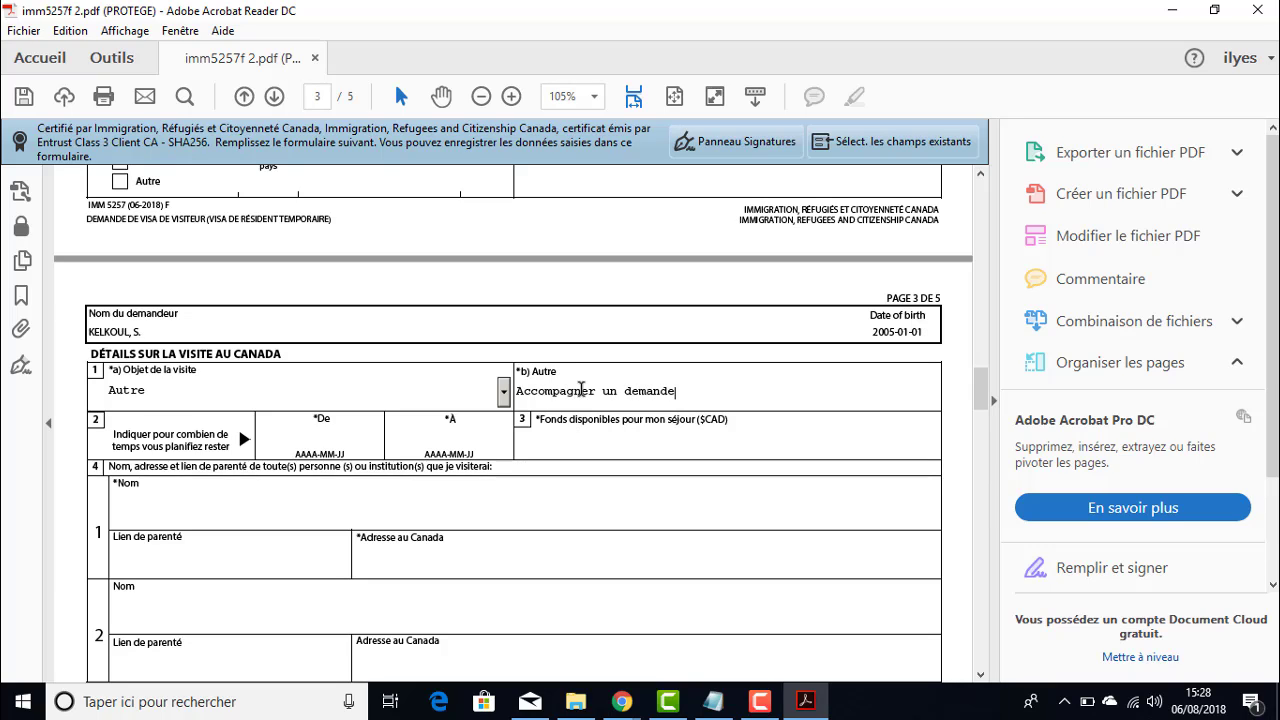
pyautogui.write("ur de permis d'études")
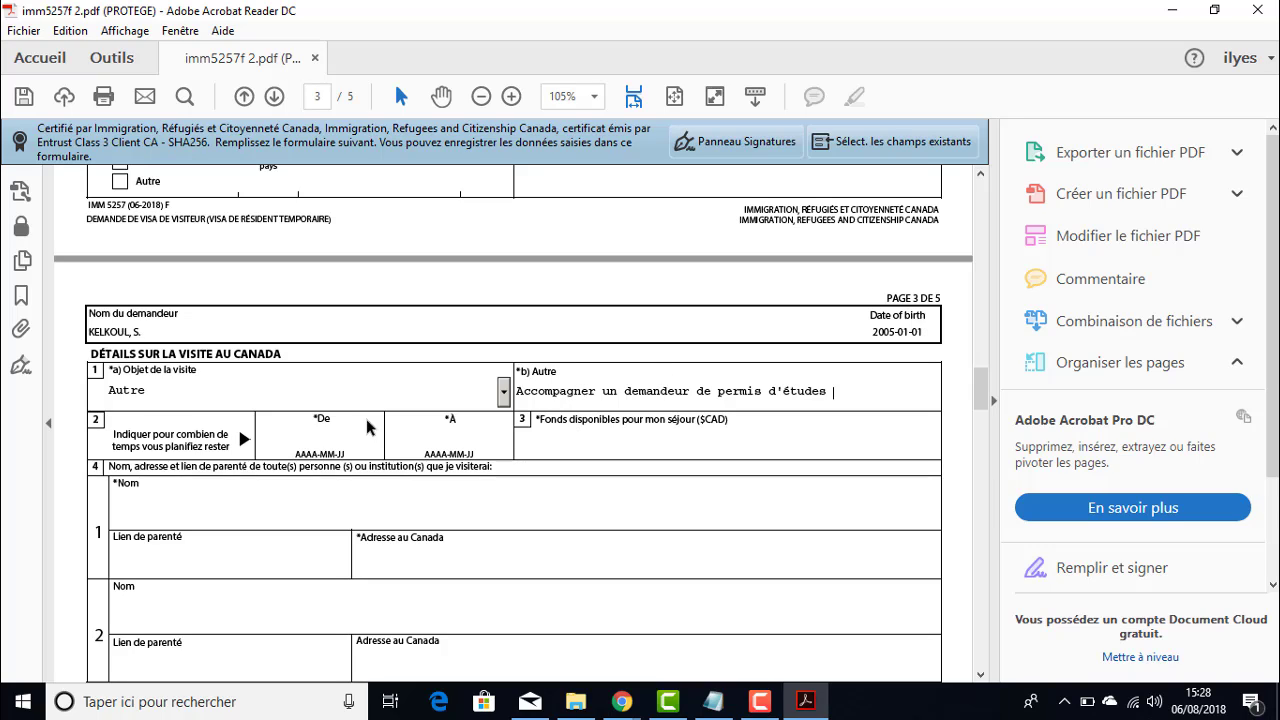
# - Enter 2018/09/04 in the De date field and 2020/09/04 in the À field
pyautogui.click(320, 438)
pyautogui.click(361, 434)
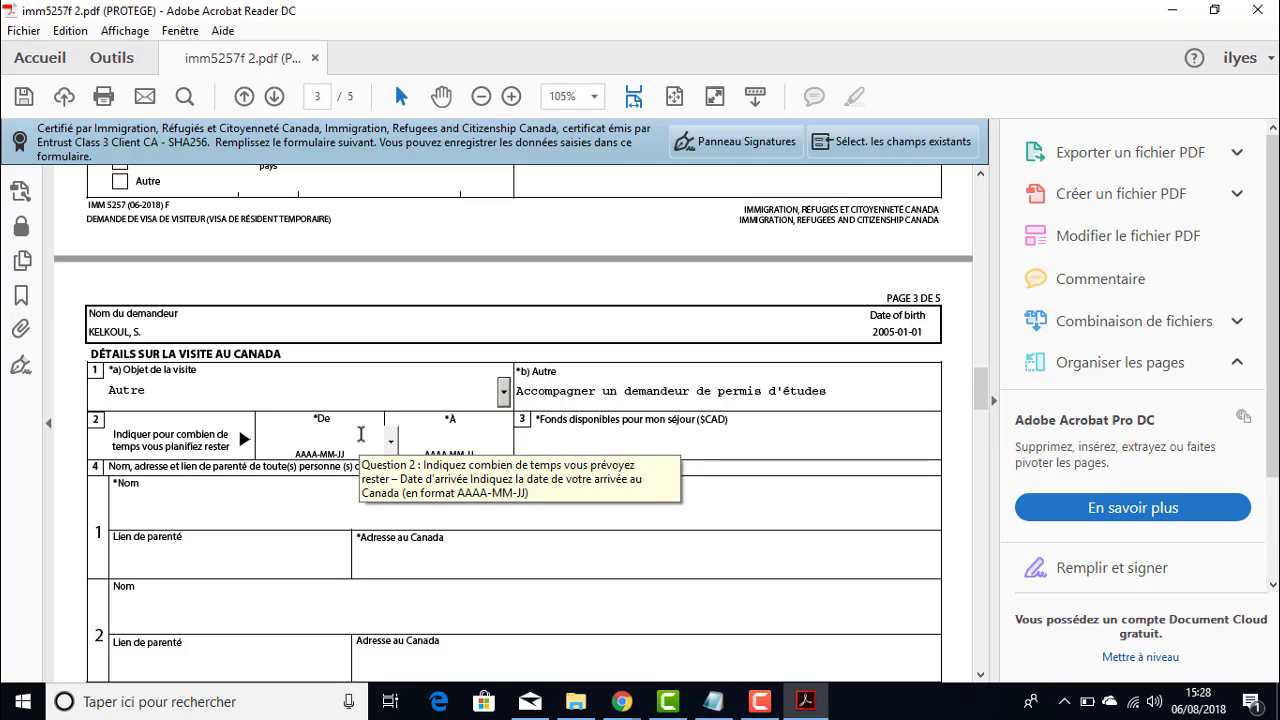
pyautogui.write('2018')
pyautogui.write('/')
pyautogui.write('0')
pyautogui.write('90')
pyautogui.press('BackSpace')
pyautogui.press('BackSpace')
pyautogui.press('BackSpace')
pyautogui.write('09')
pyautogui.write('/0')
pyautogui.write('4')
pyautogui.click(456, 437)
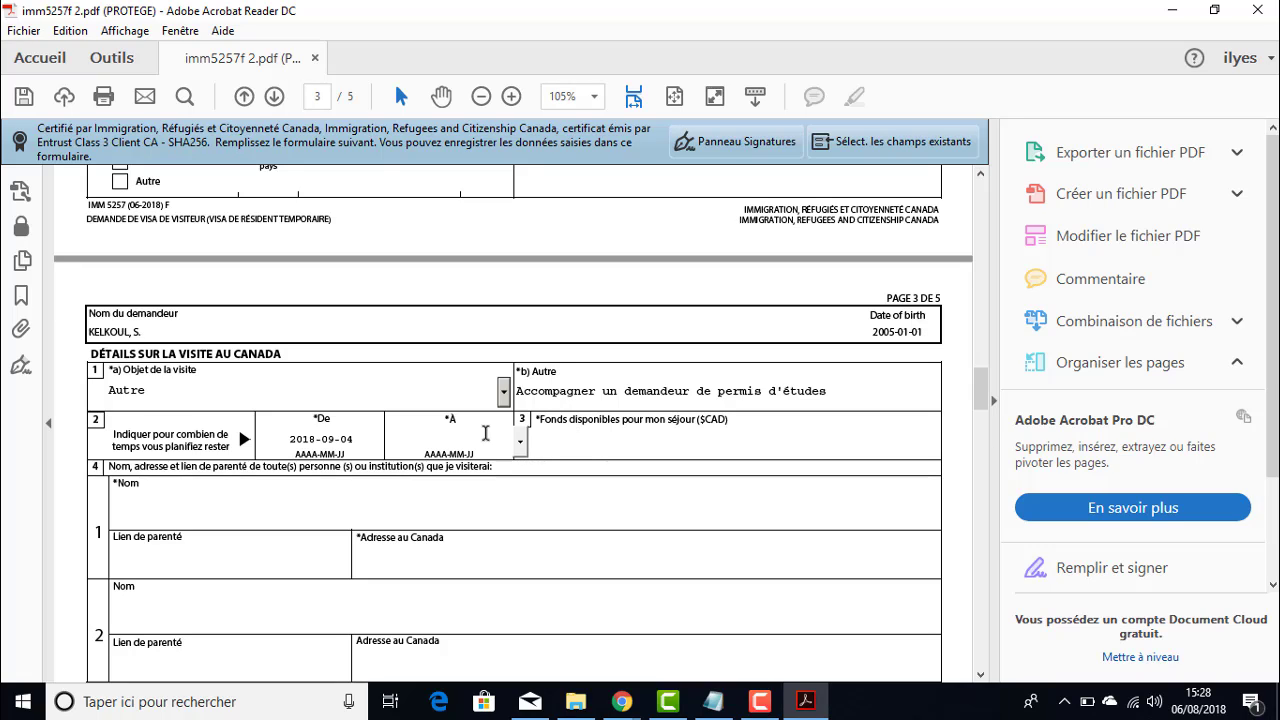
pyautogui.write('2020/09/04')
pyautogui.click(590, 440)
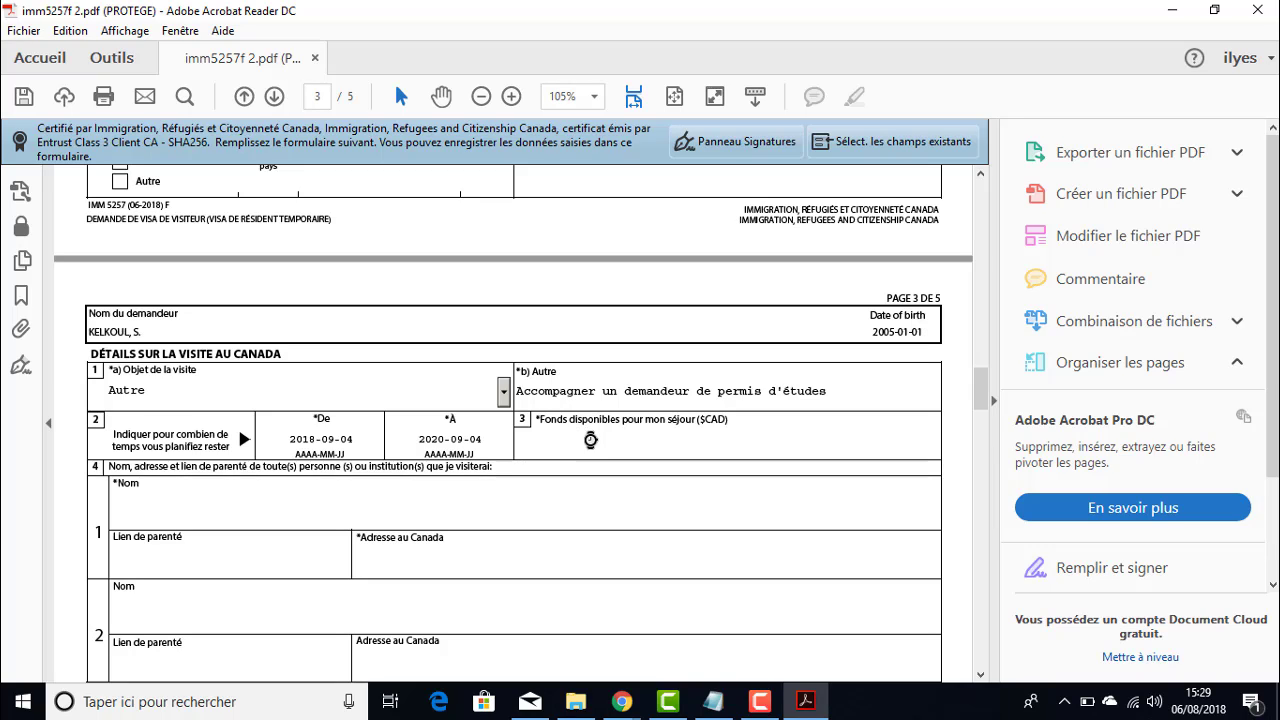
# - Enter 3000 in the Fonds disponibles field
pyautogui.write('3000')
pyautogui.click(479, 505)
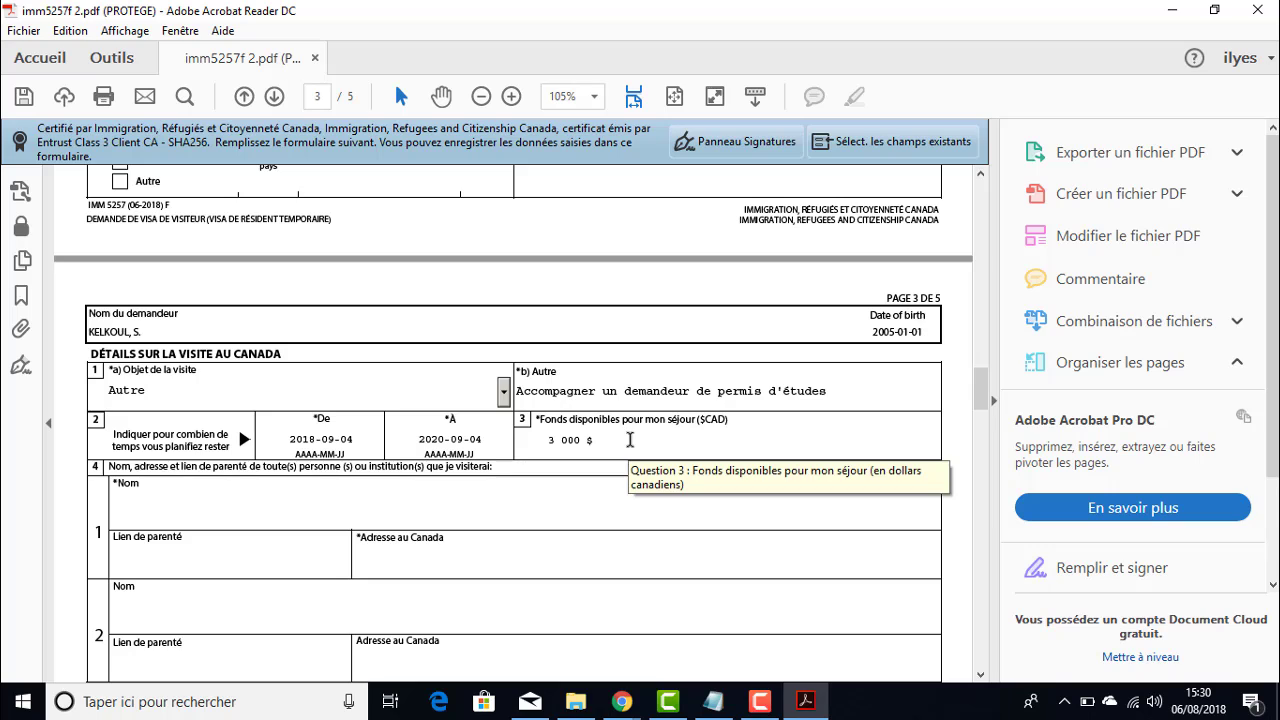
pyautogui.scroll(-1, 630, 440)
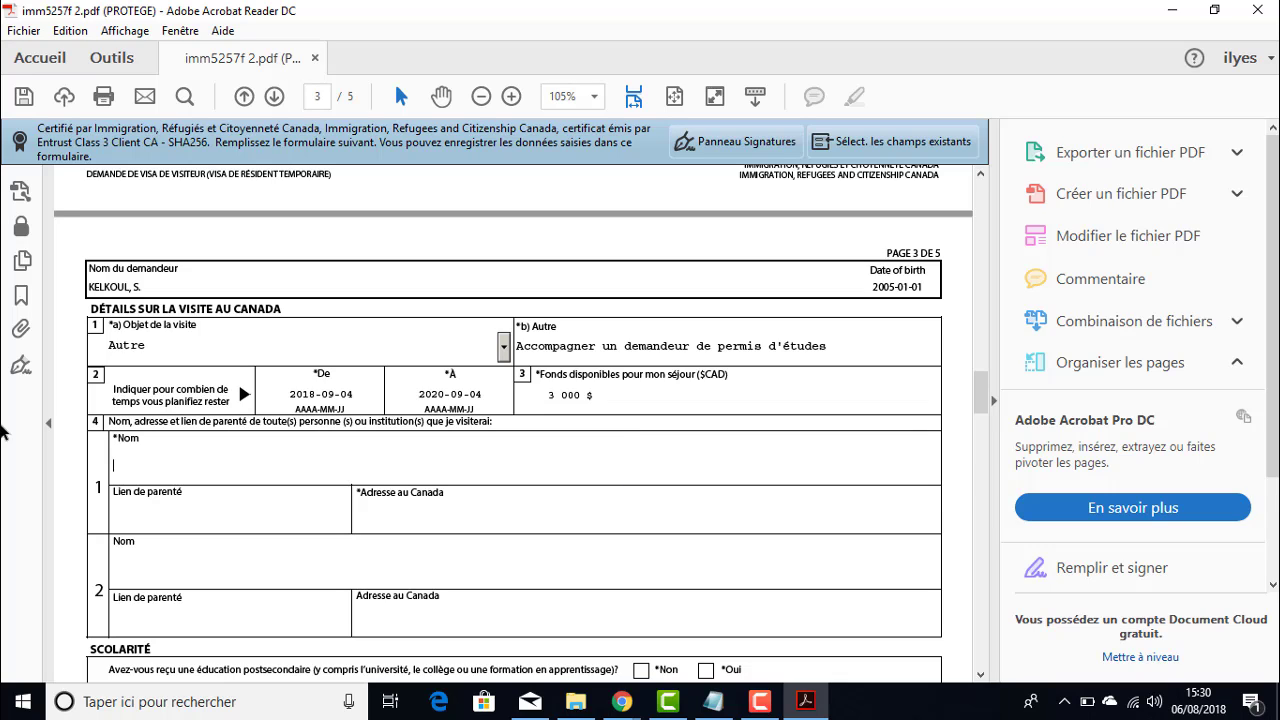
# - Type SO in both *Nom and *Adresse au Canada on question 4's first row
pyautogui.scroll(-2, 197, 469)
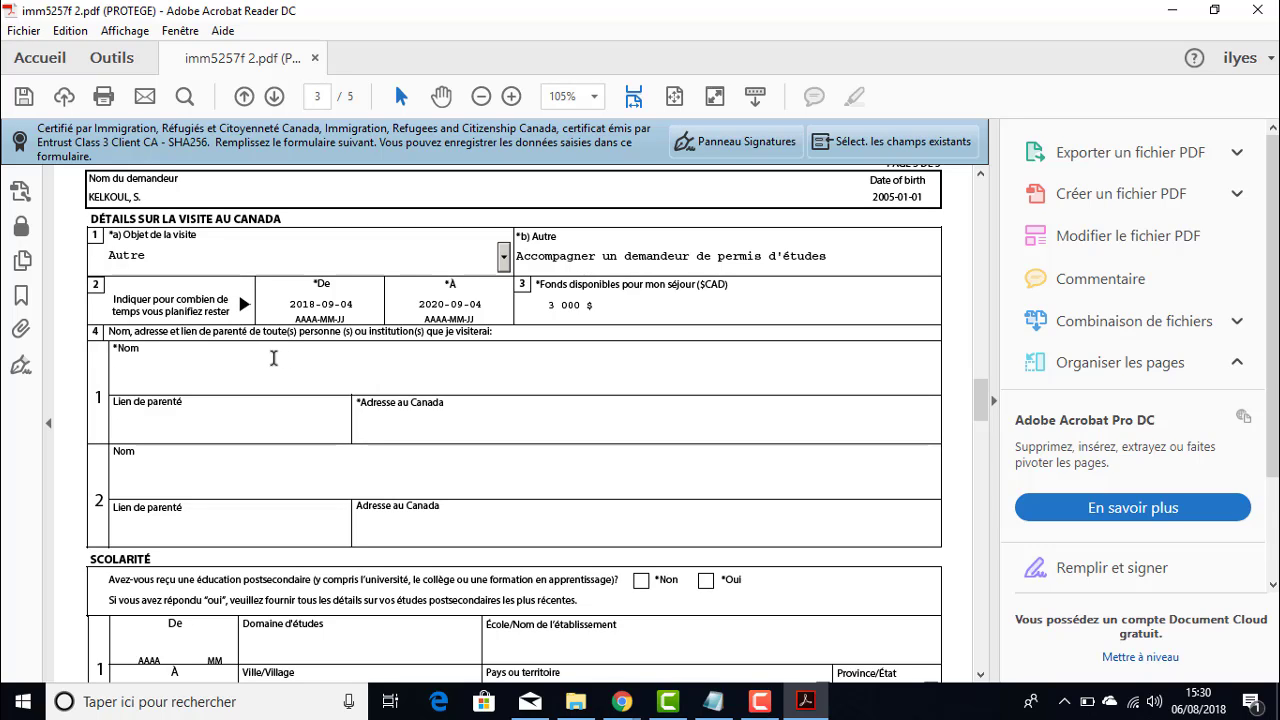
pyautogui.write('SO')
pyautogui.click(453, 432)
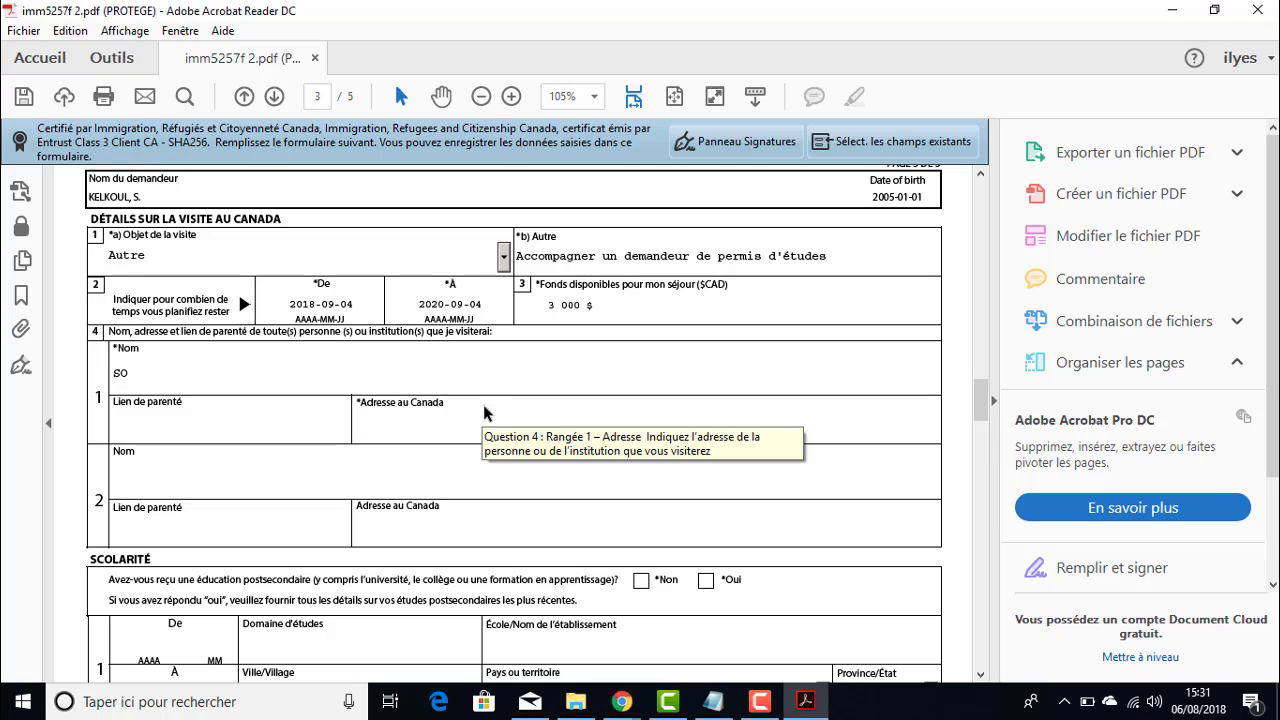
pyautogui.write('SO')
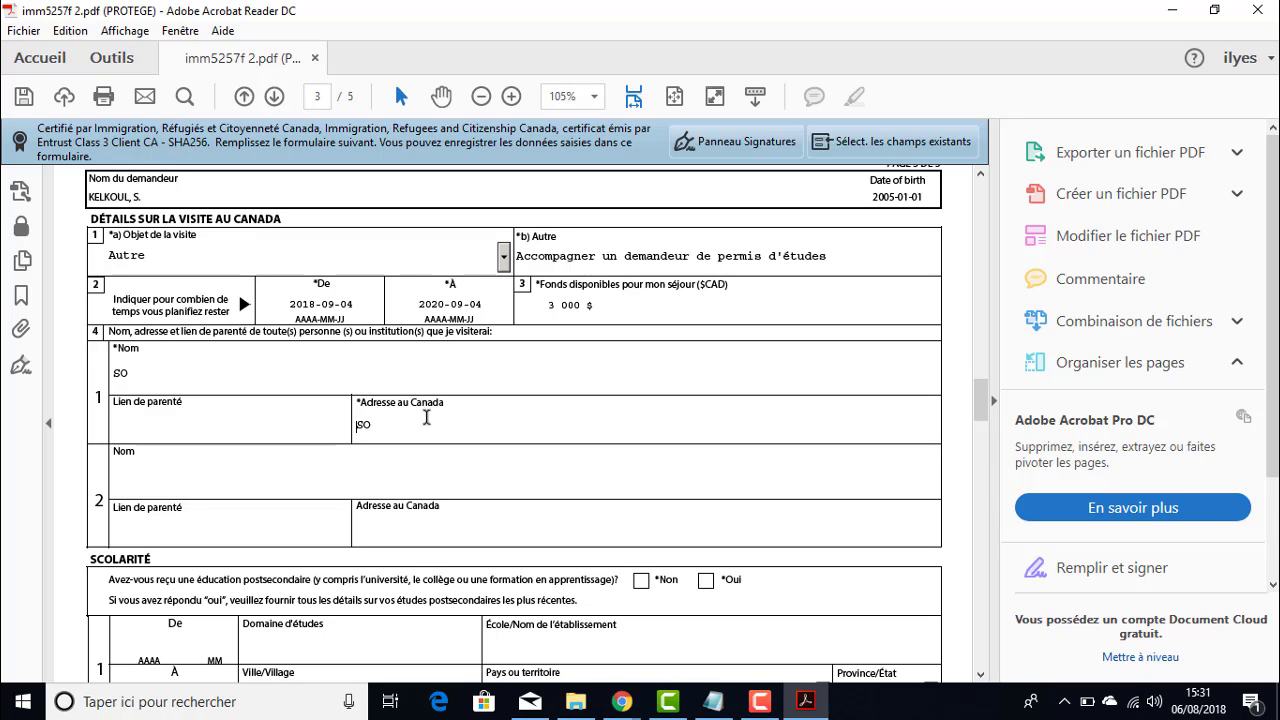
pyautogui.scroll(-2, 417, 407)
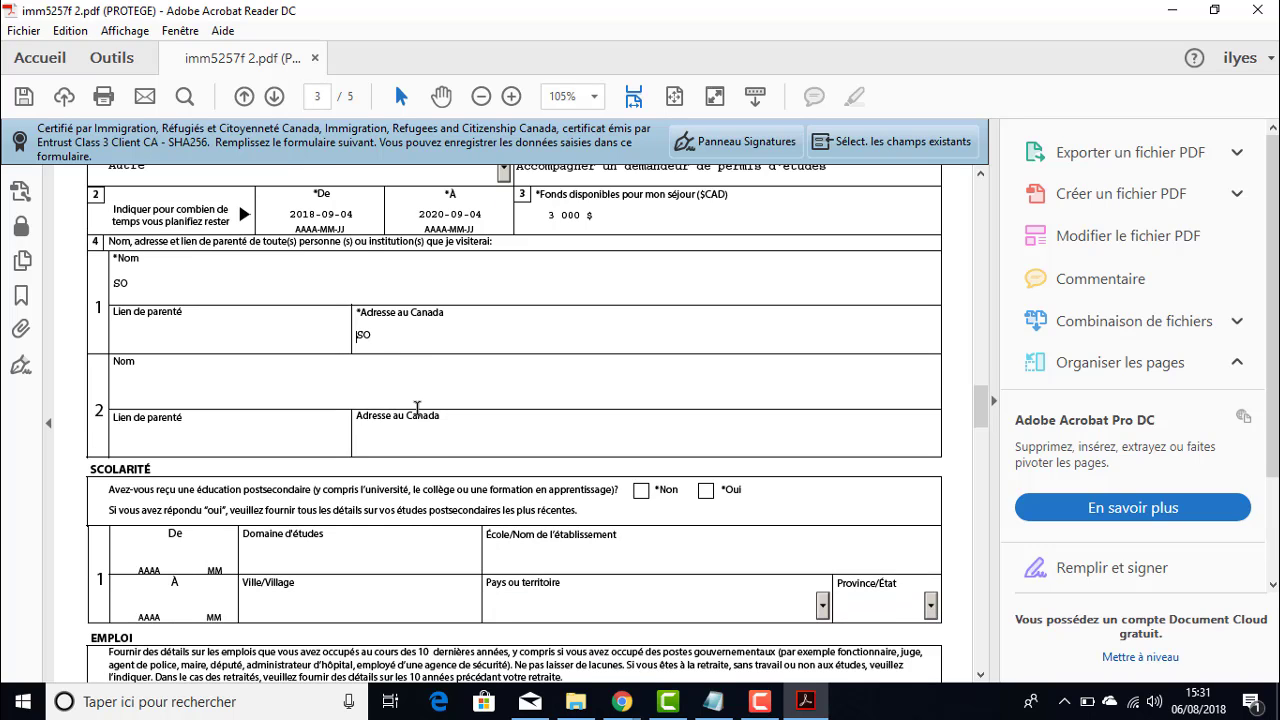
pyautogui.scroll(2, 340, 312)
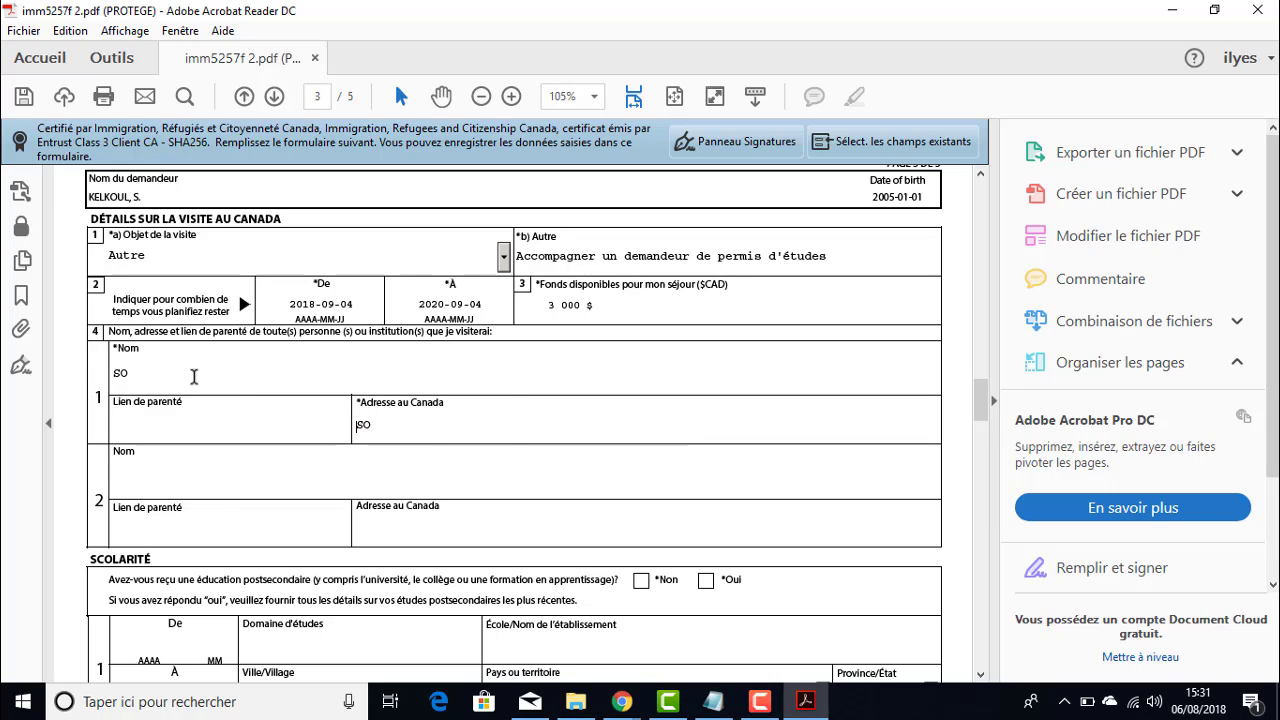
pyautogui.click(155, 374)
pyautogui.scroll(-3, 155, 374)
pyautogui.scroll(-3, 309, 320)
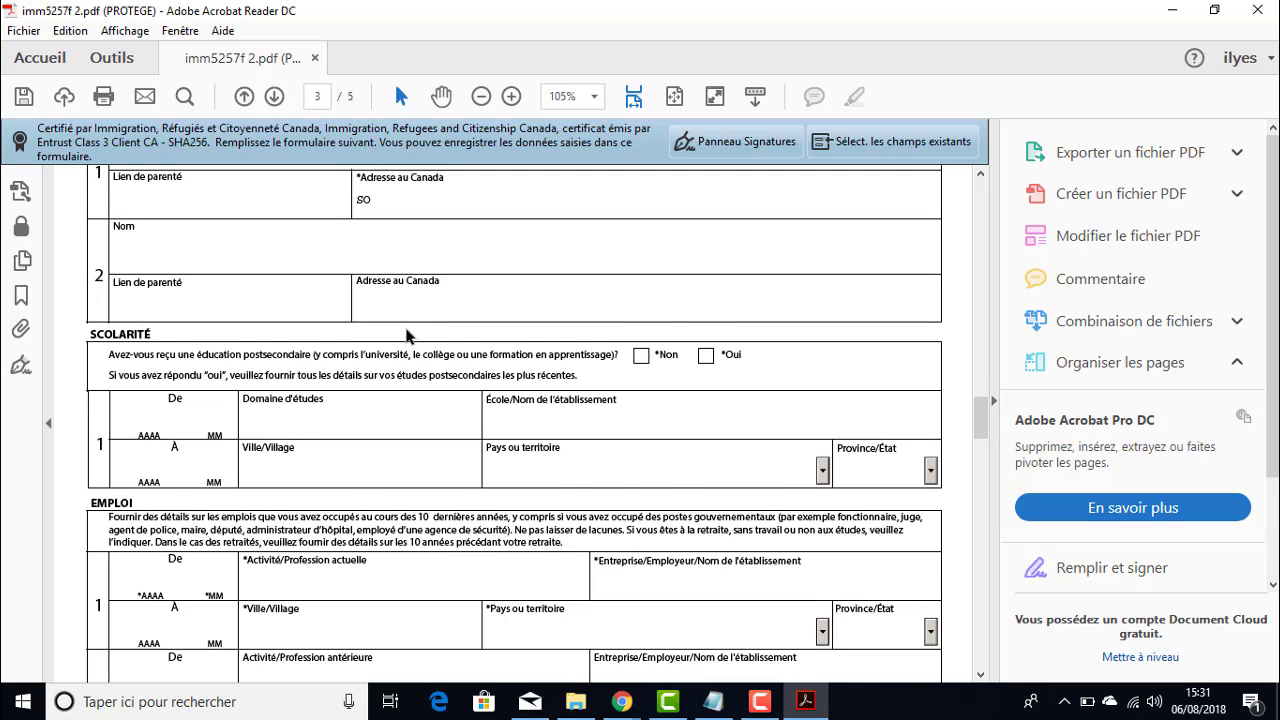
pyautogui.scroll(5, 407, 336)
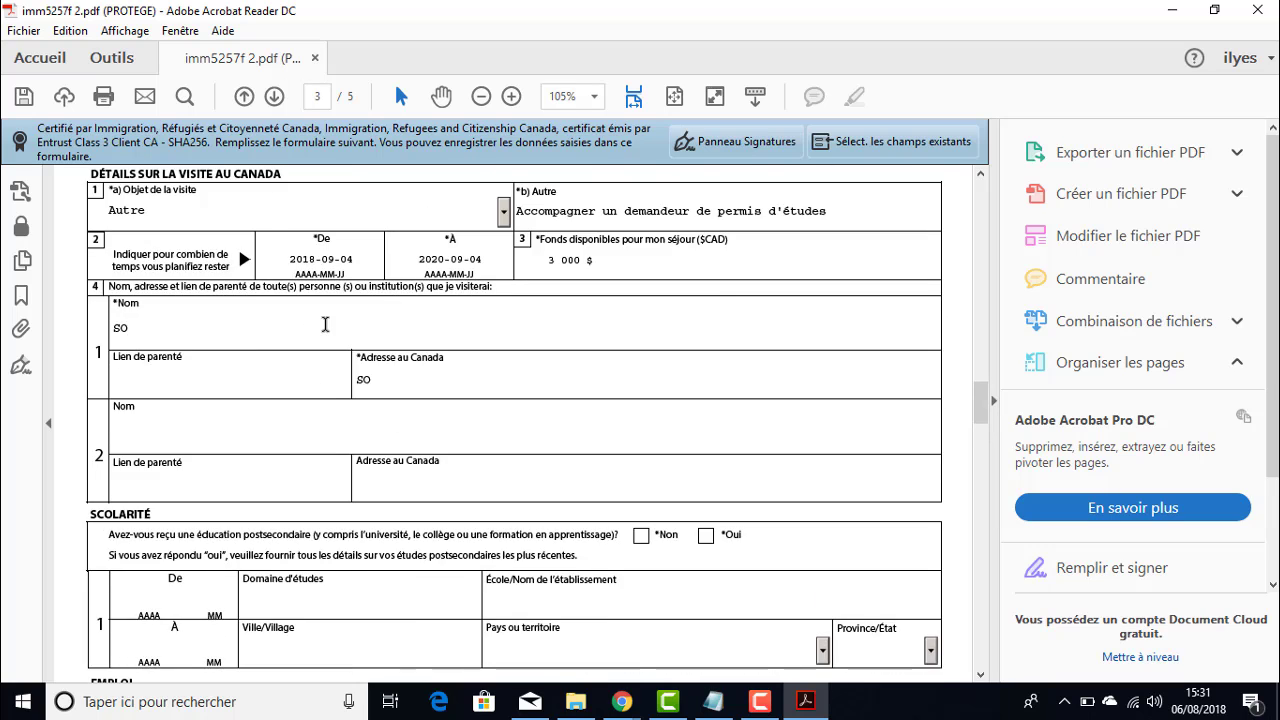
pyautogui.scroll(-5, 325, 324)
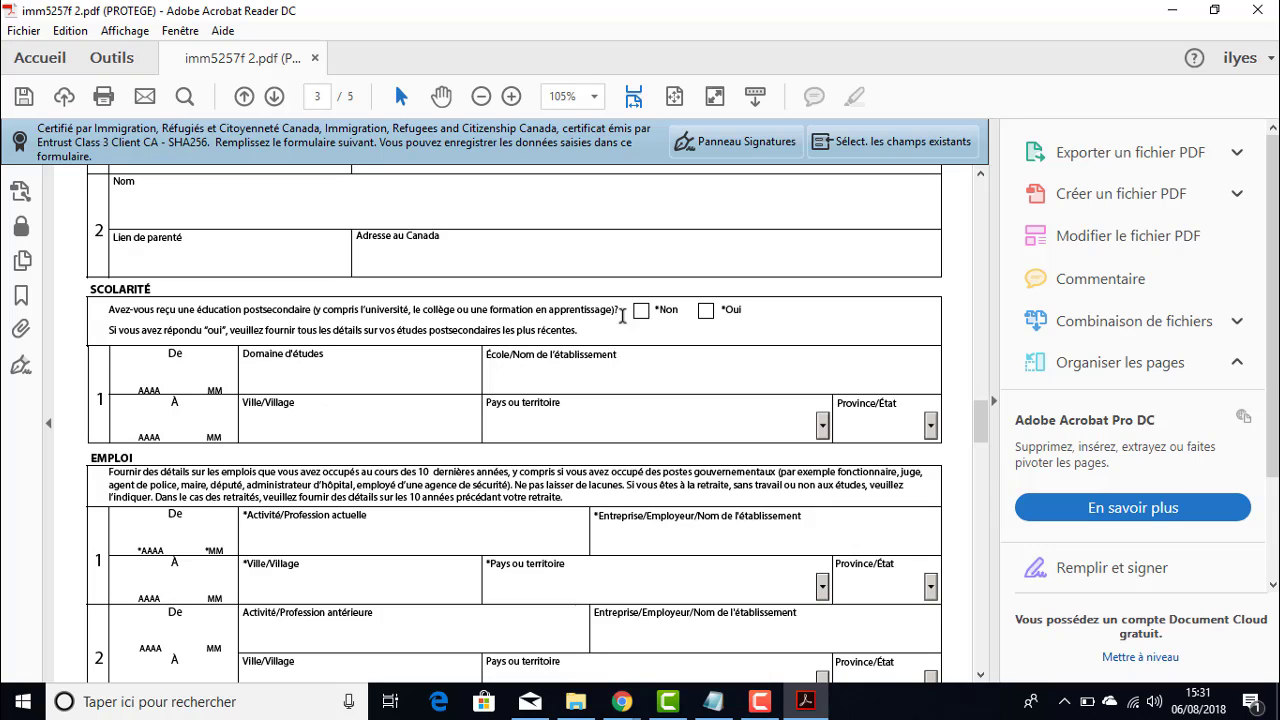
# - Check Non for postsecondary education in the Scolarité section
pyautogui.click(641, 311)
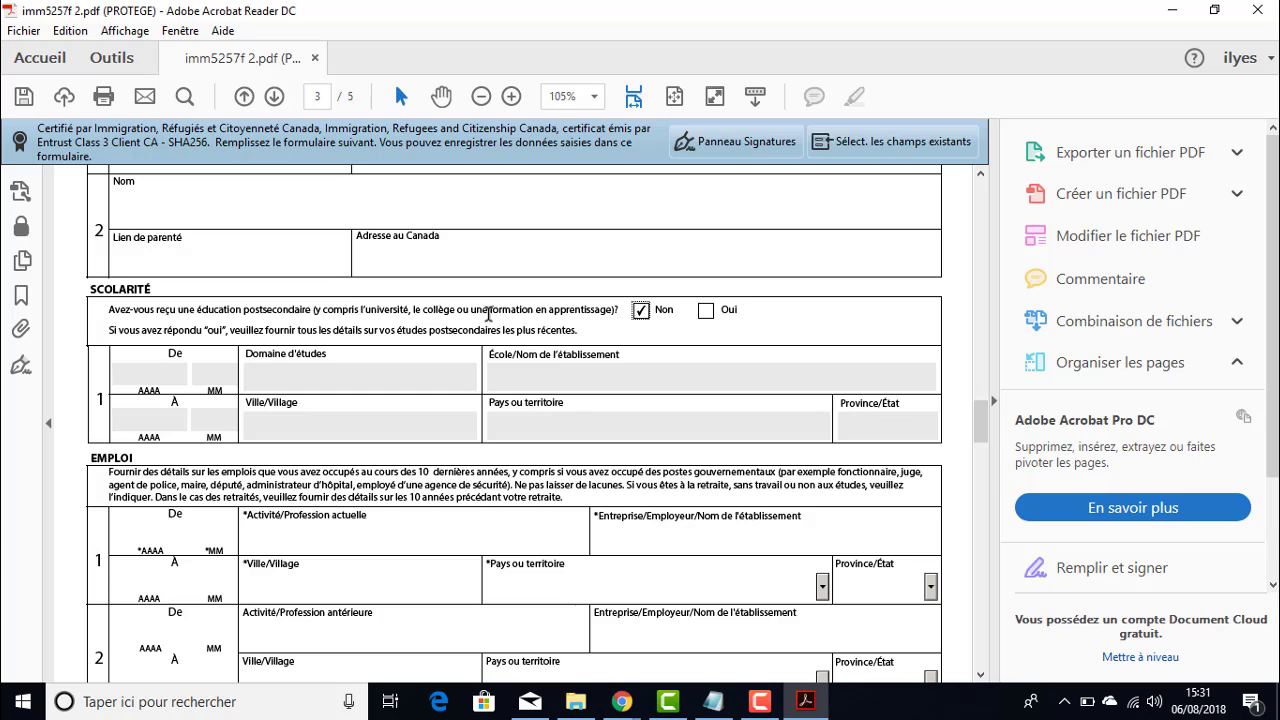
pyautogui.scroll(-3, 488, 314)
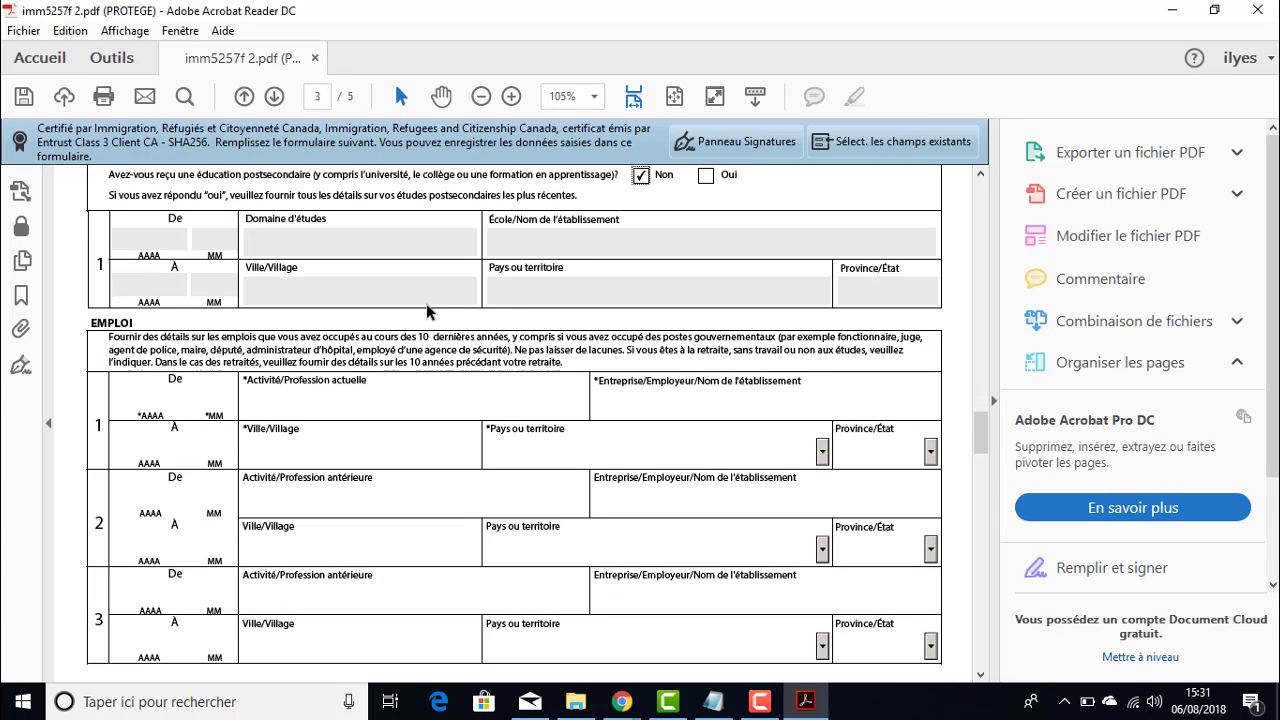
pyautogui.scroll(-1, 426, 303)
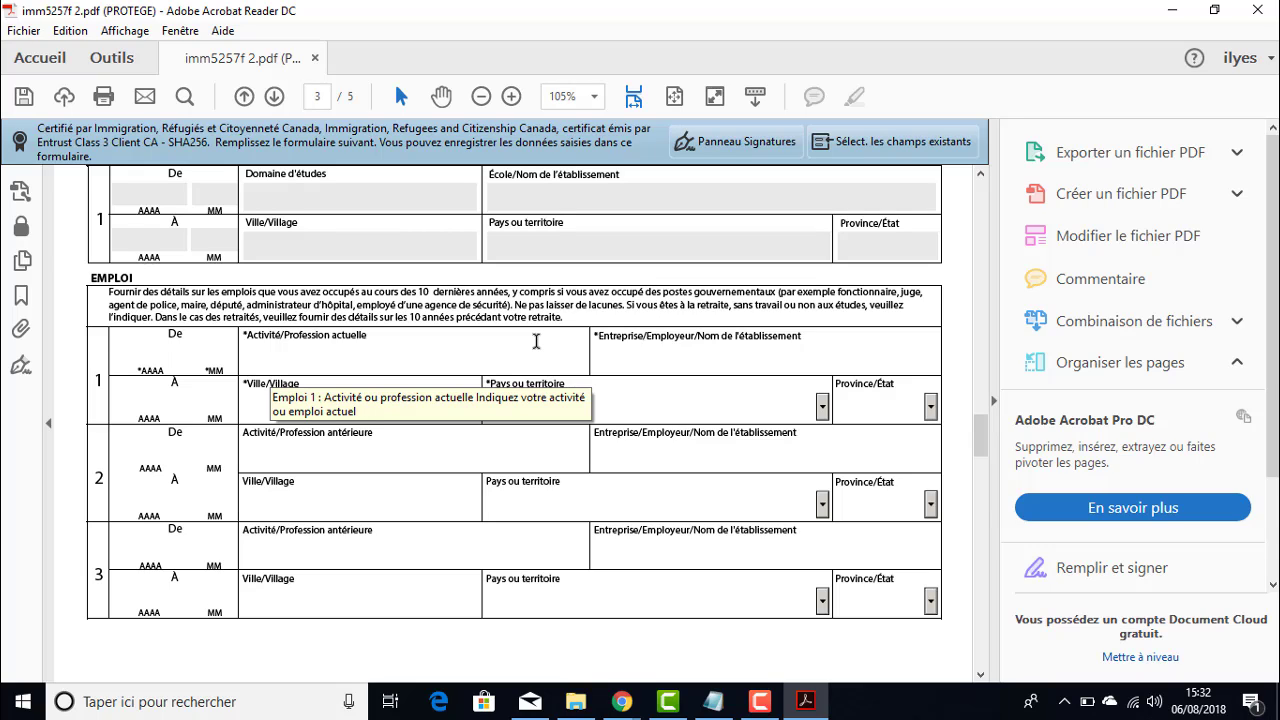
# - Set Emploi row 1 dates to 2008/01 through 2018/01 and its country to Algérie
pyautogui.write('2018')
pyautogui.write('01')
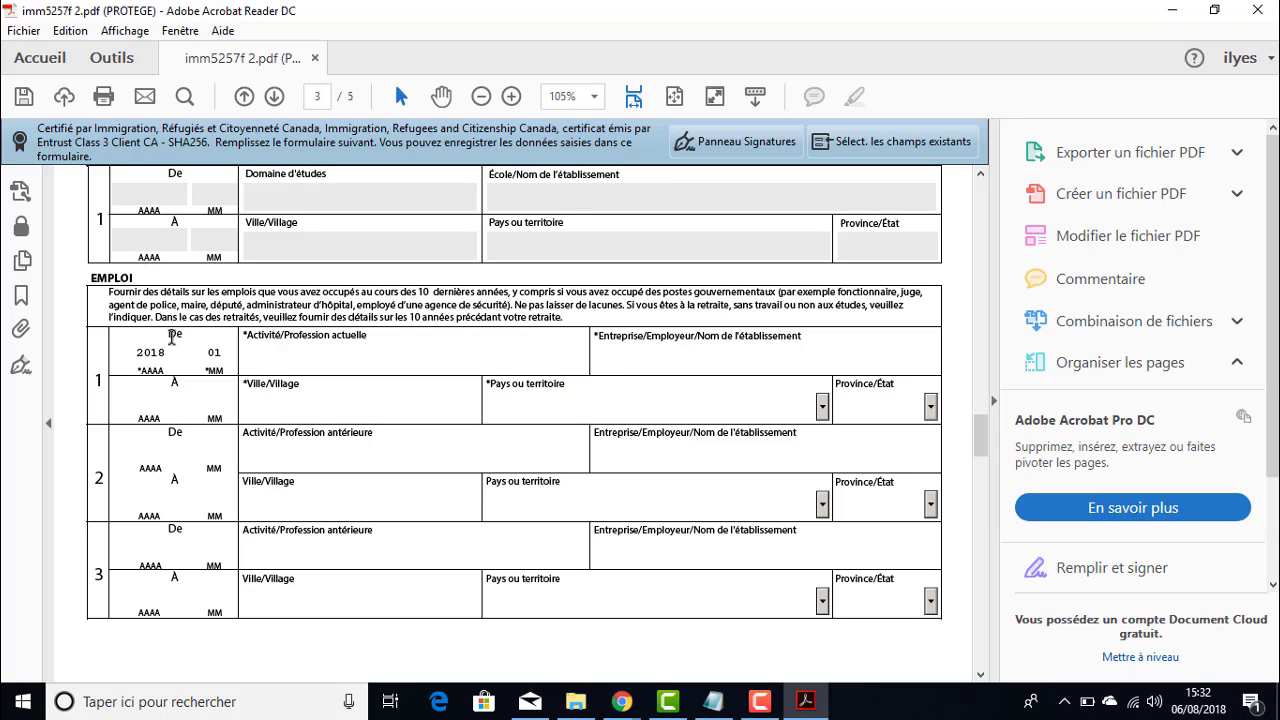
pyautogui.click(158, 352)
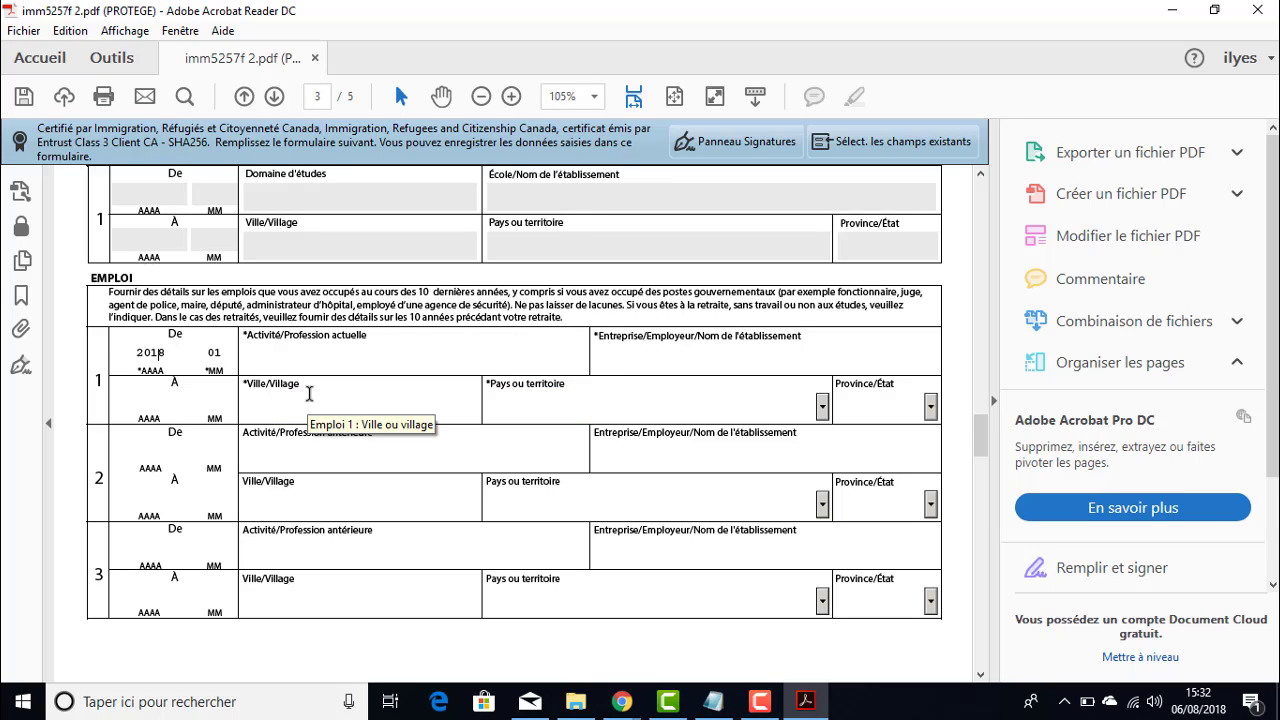
pyautogui.press('BackSpace')
pyautogui.write('0')
pyautogui.press('Tab')
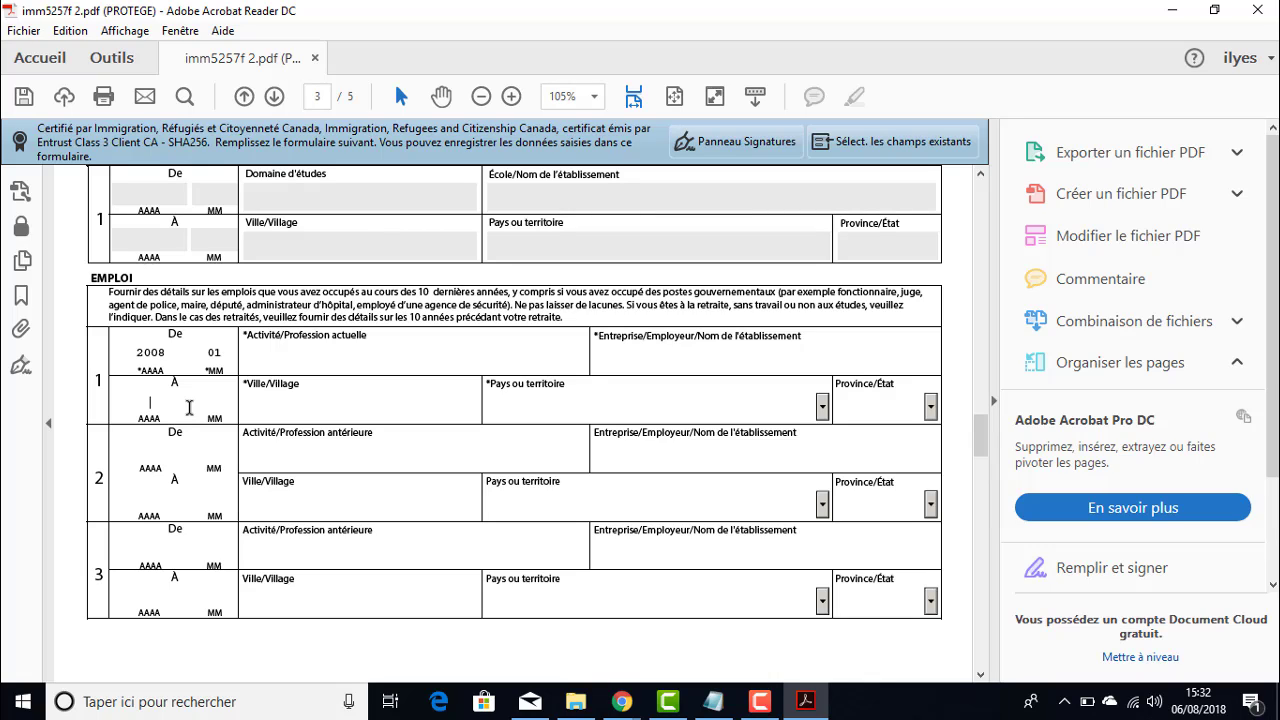
pyautogui.write('8')
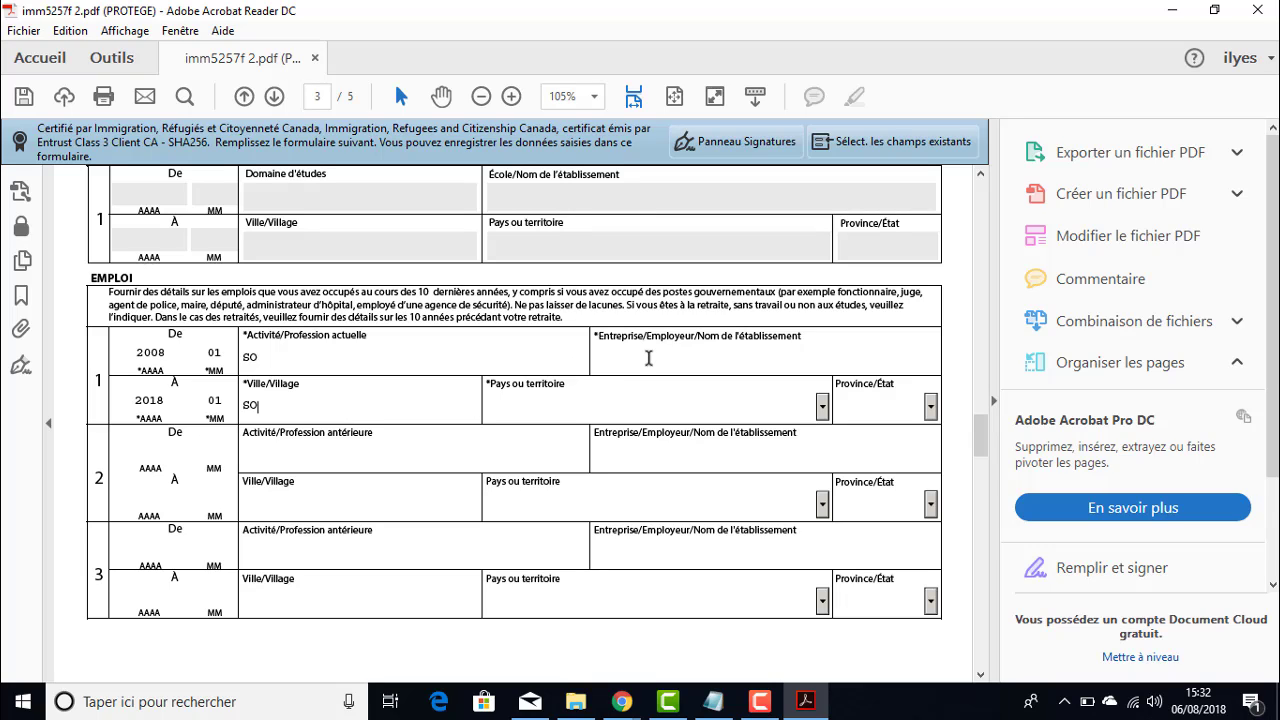
pyautogui.click(649, 359)
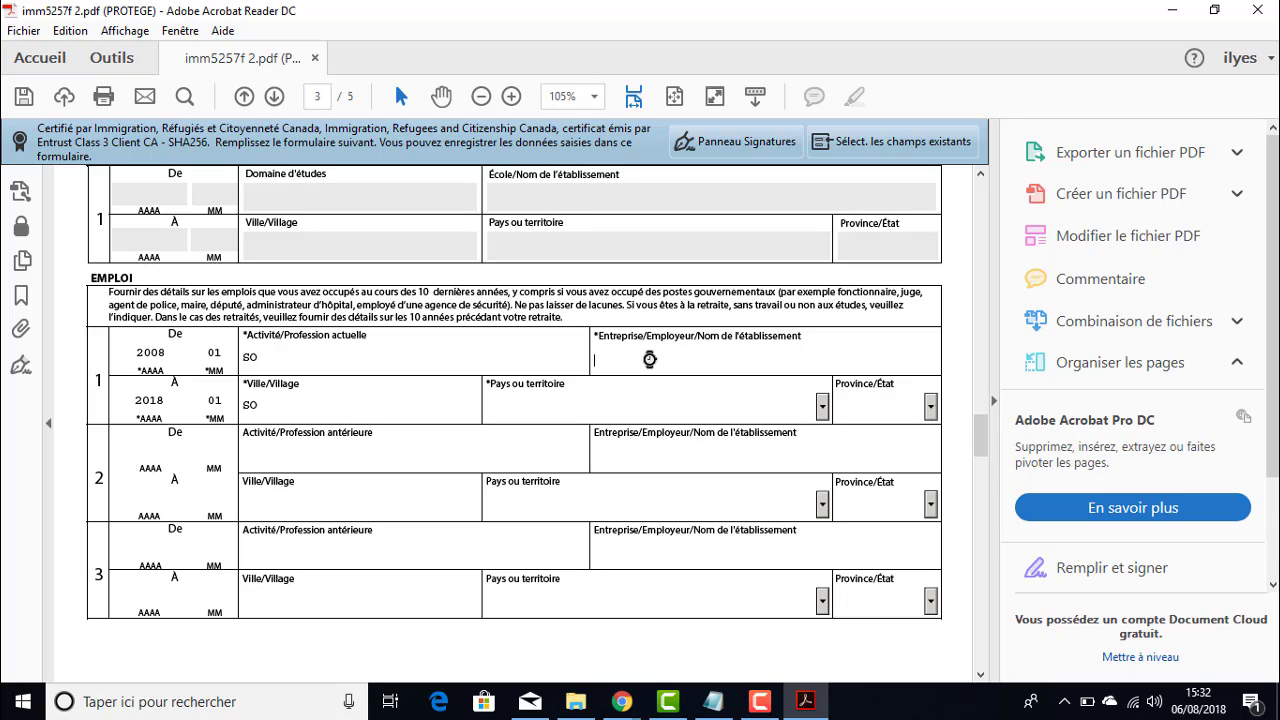
pyautogui.click(822, 406)
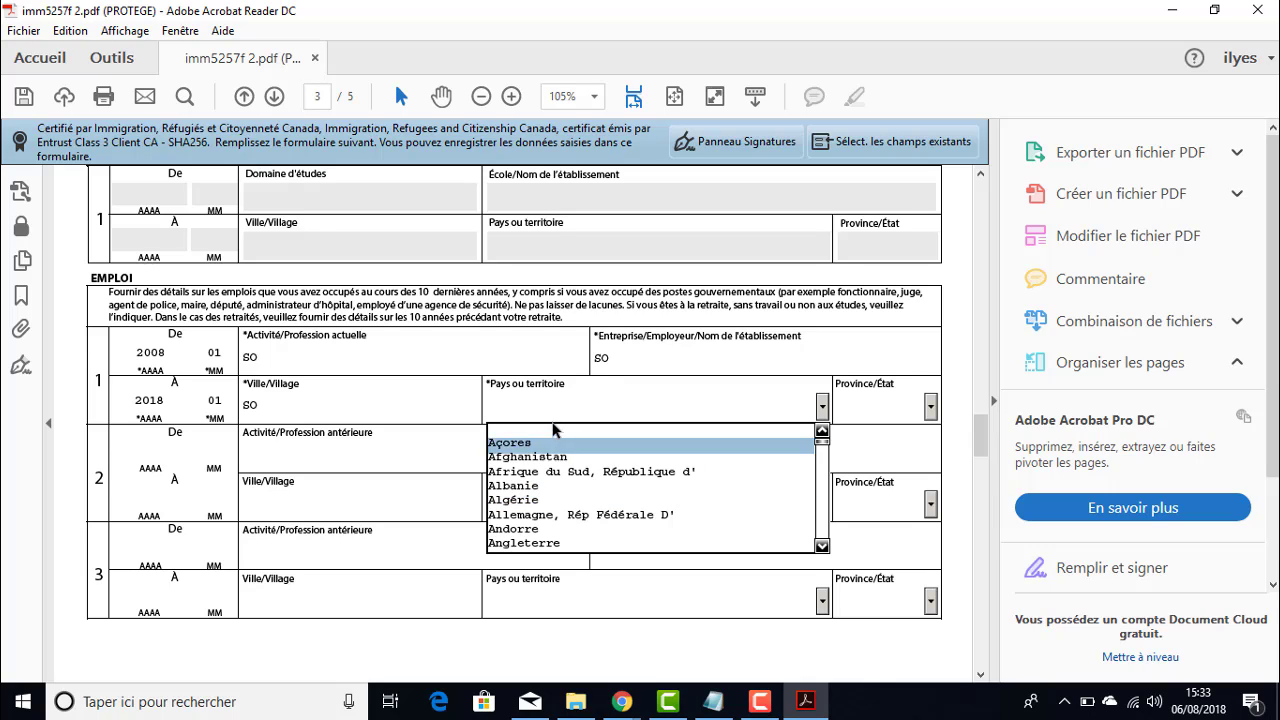
pyautogui.click(530, 499)
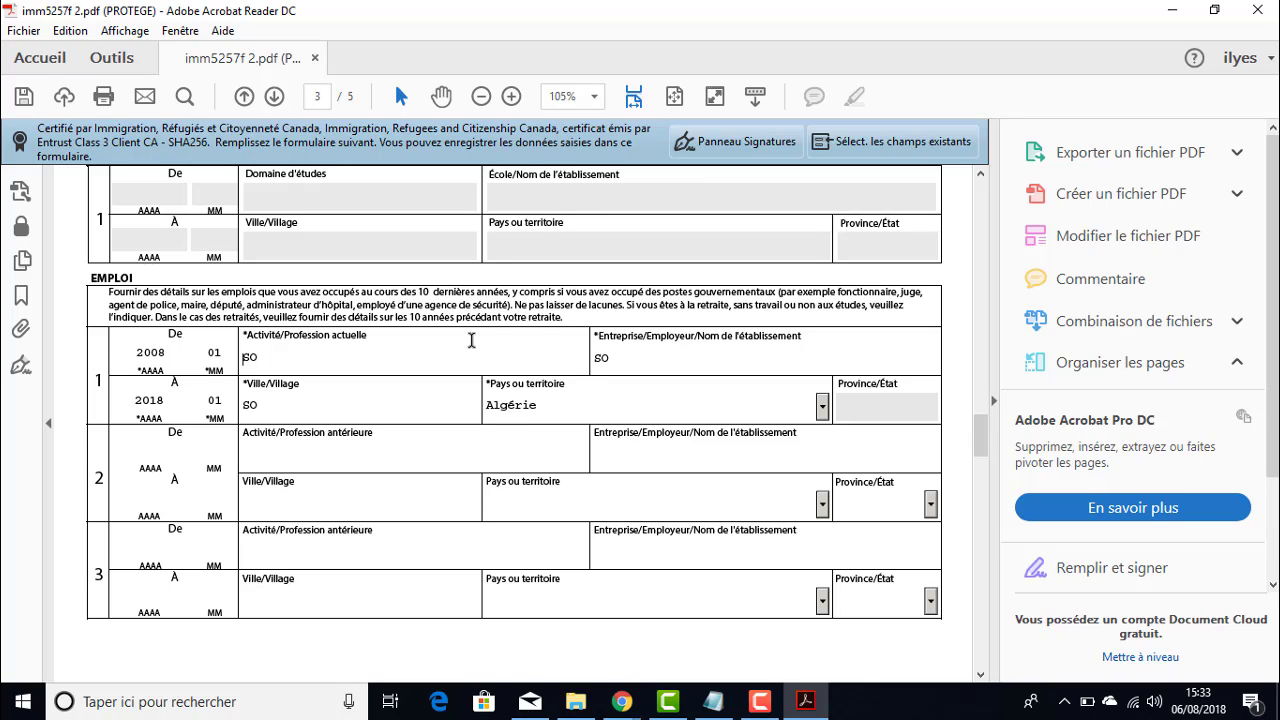
# - Scroll past page 4's Antécédents questions to the signature section on page 5
pyautogui.scroll(3, 631, 373)
pyautogui.scroll(-4, 609, 366)
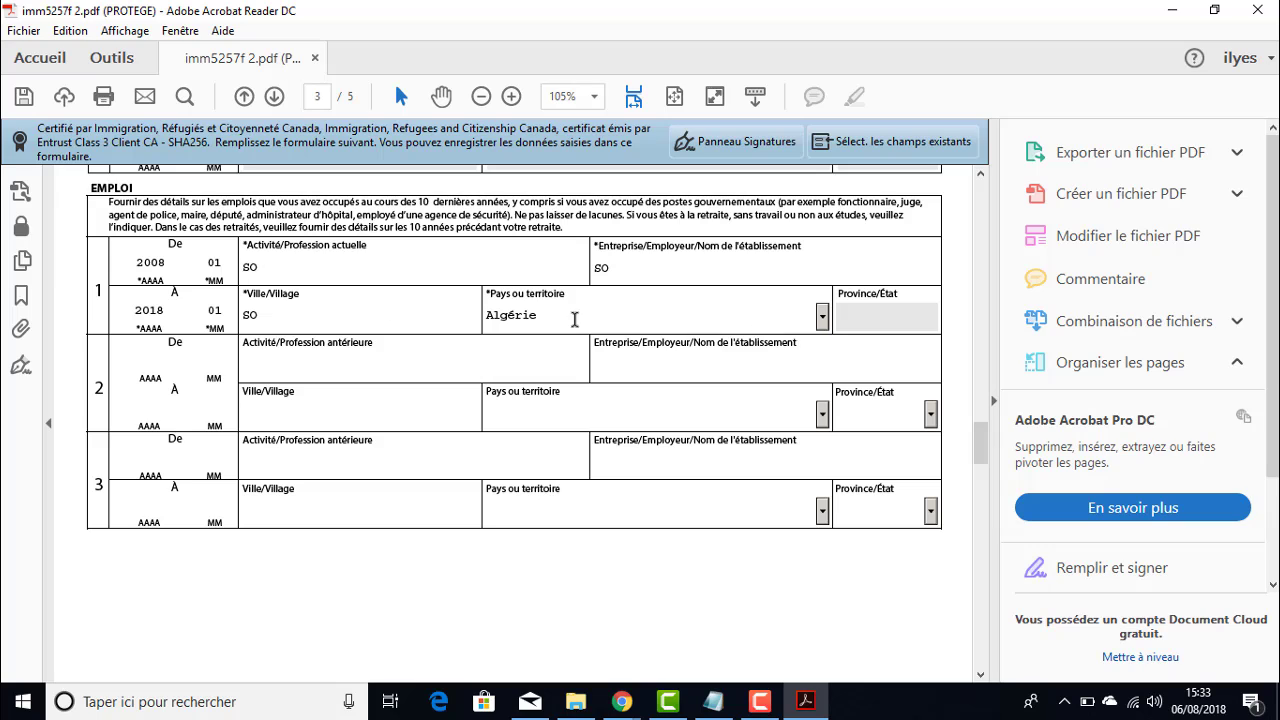
pyautogui.scroll(1, 523, 303)
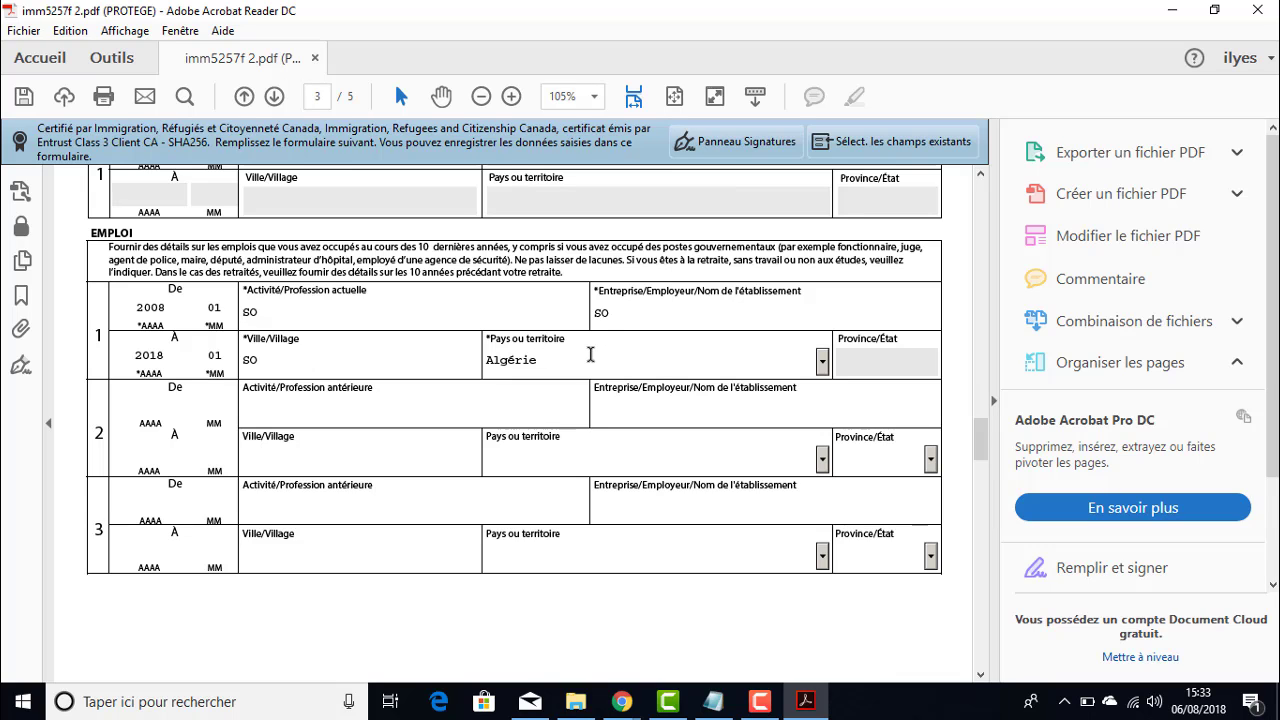
pyautogui.scroll(-10, 590, 353)
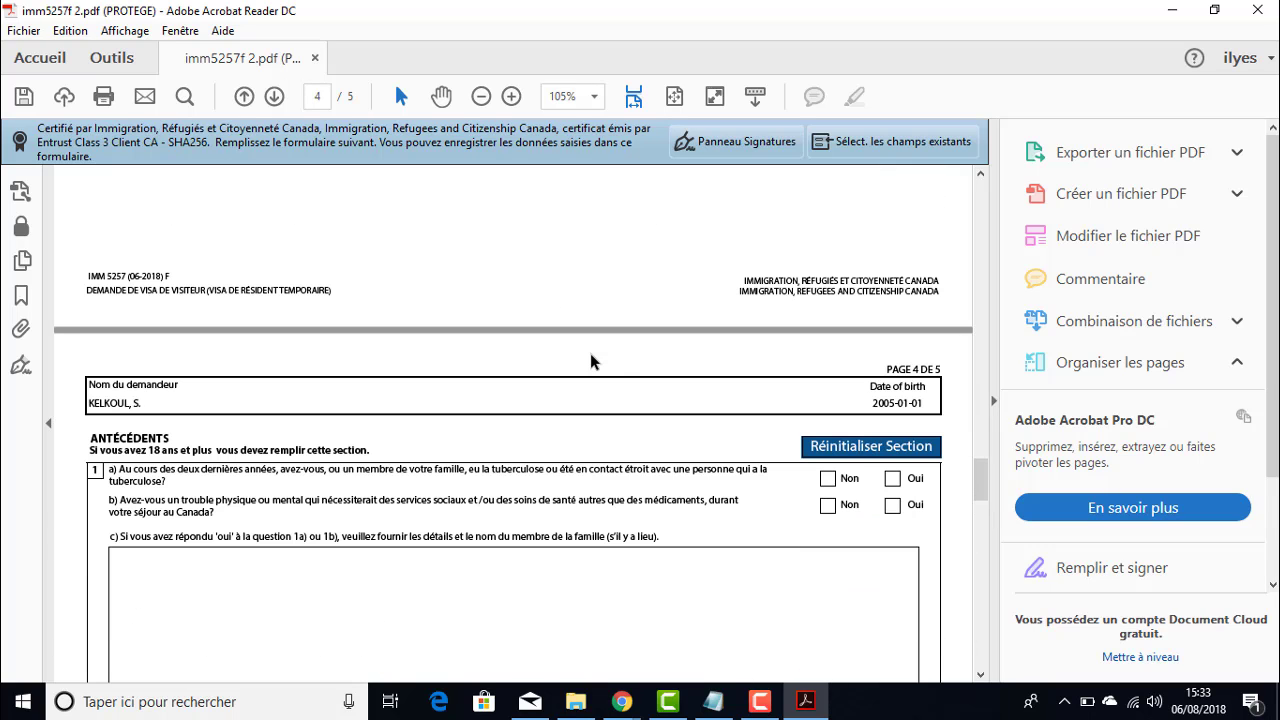
pyautogui.scroll(-2, 695, 403)
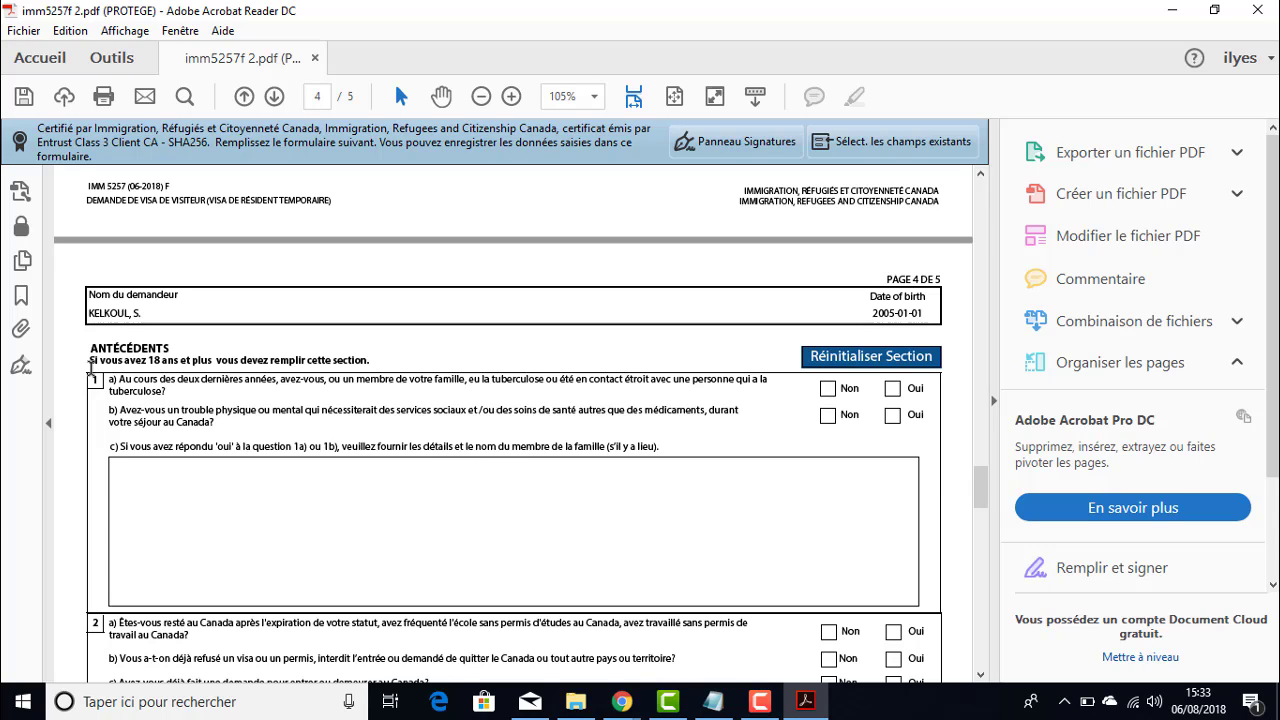
pyautogui.scroll(-1, 520, 358)
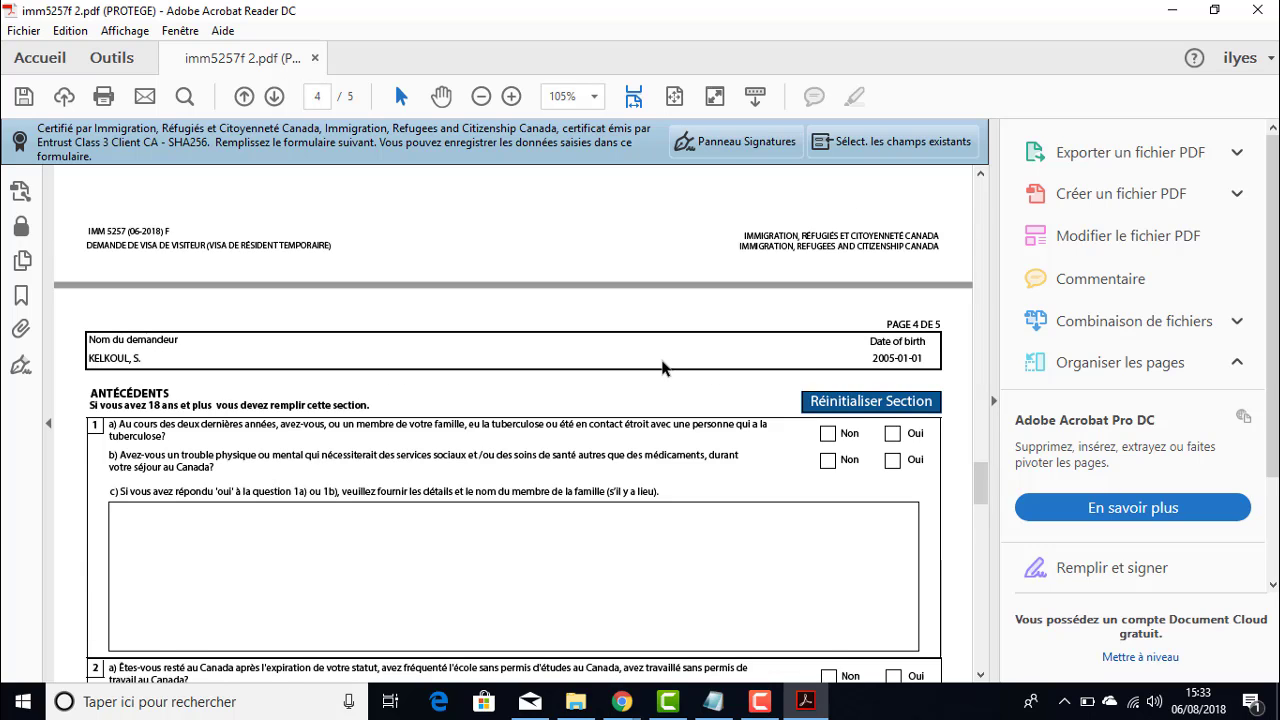
pyautogui.scroll(-3, 662, 360)
pyautogui.scroll(4, 662, 360)
pyautogui.scroll(-4, 517, 363)
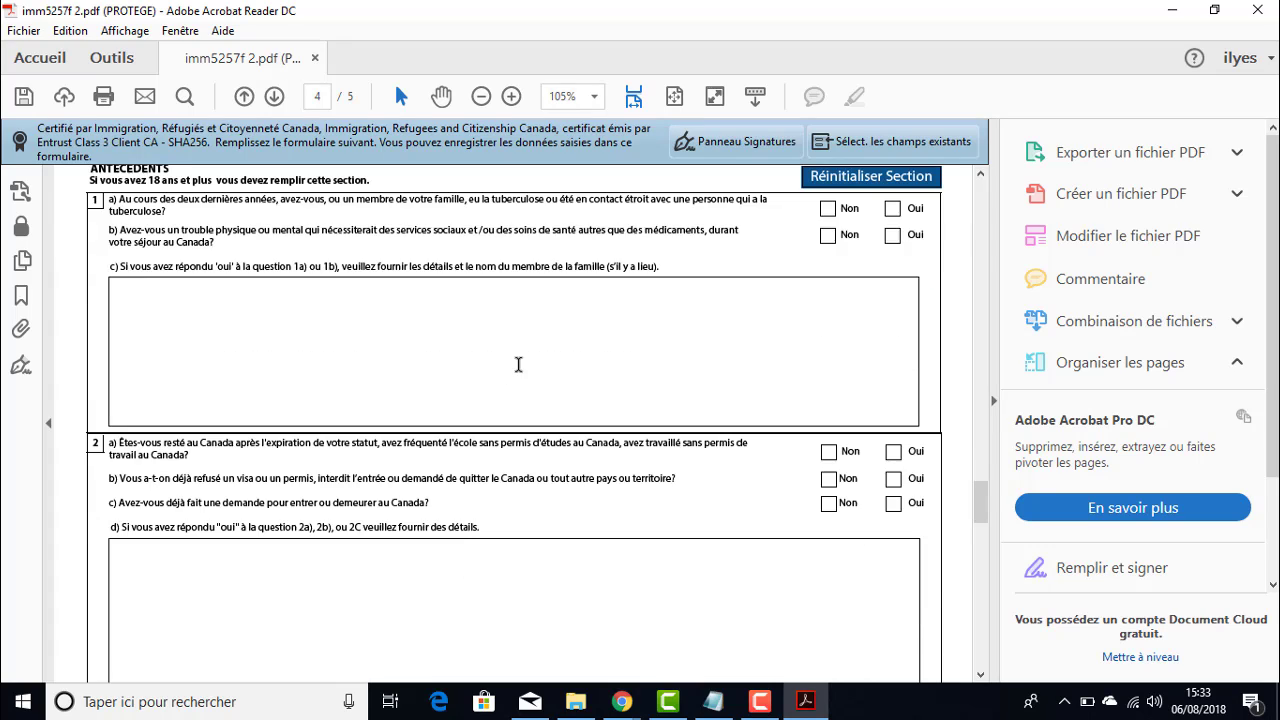
pyautogui.scroll(-2, 678, 357)
pyautogui.scroll(-4, 665, 352)
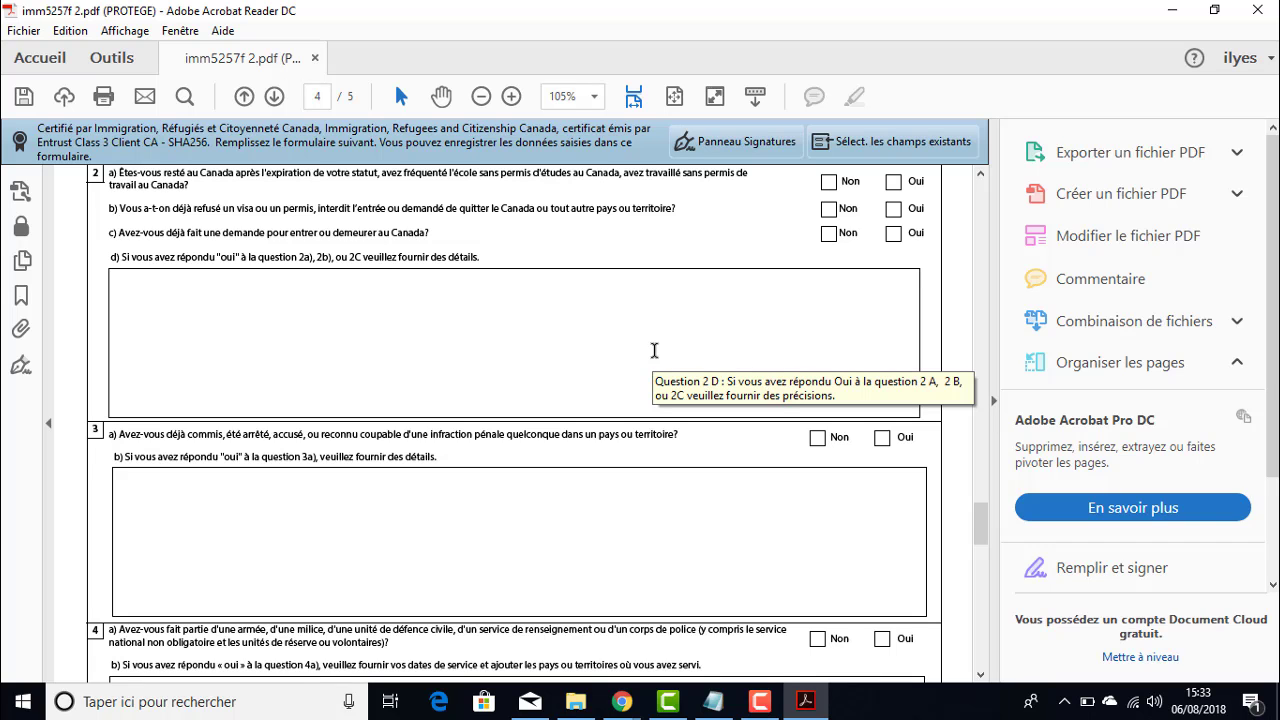
pyautogui.scroll(-8, 654, 350)
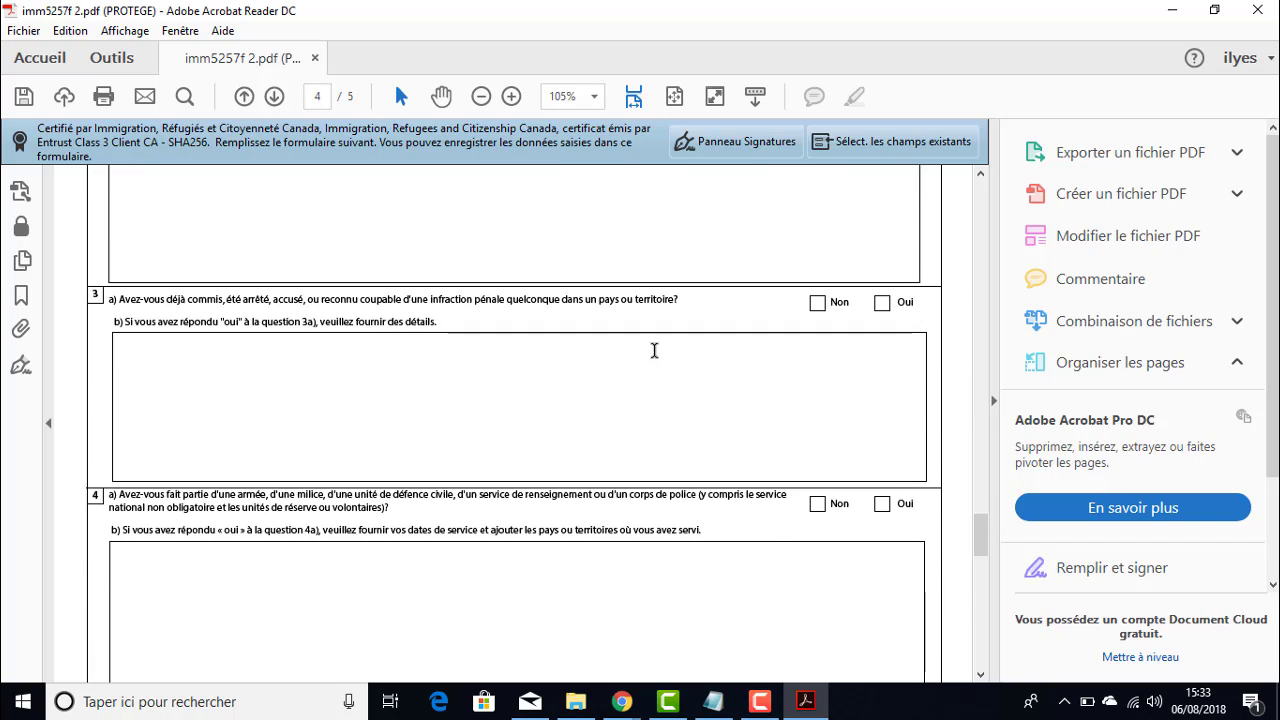
pyautogui.scroll(-5, 654, 350)
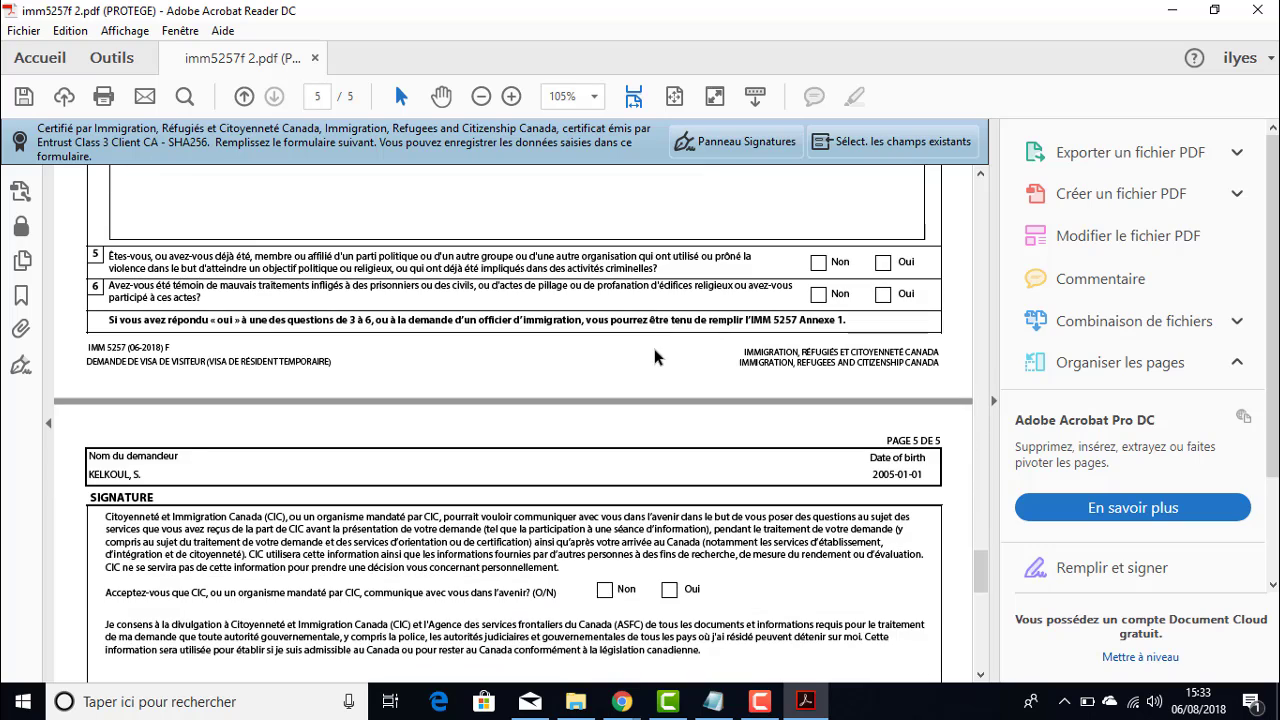
pyautogui.scroll(-2, 622, 343)
pyautogui.scroll(-3, 625, 356)
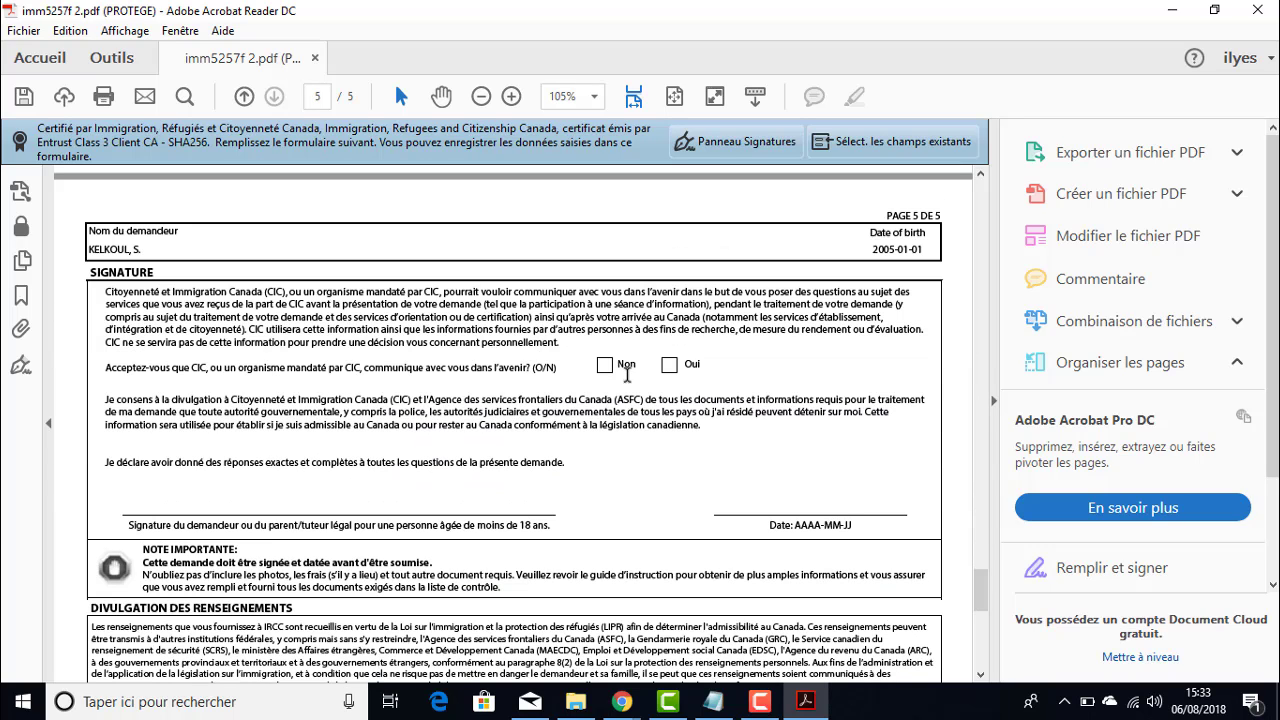
# - Answer Oui to future CIC contact and pick 6 août 2018 as the signature date
pyautogui.click(672, 365)
pyautogui.click(918, 502)
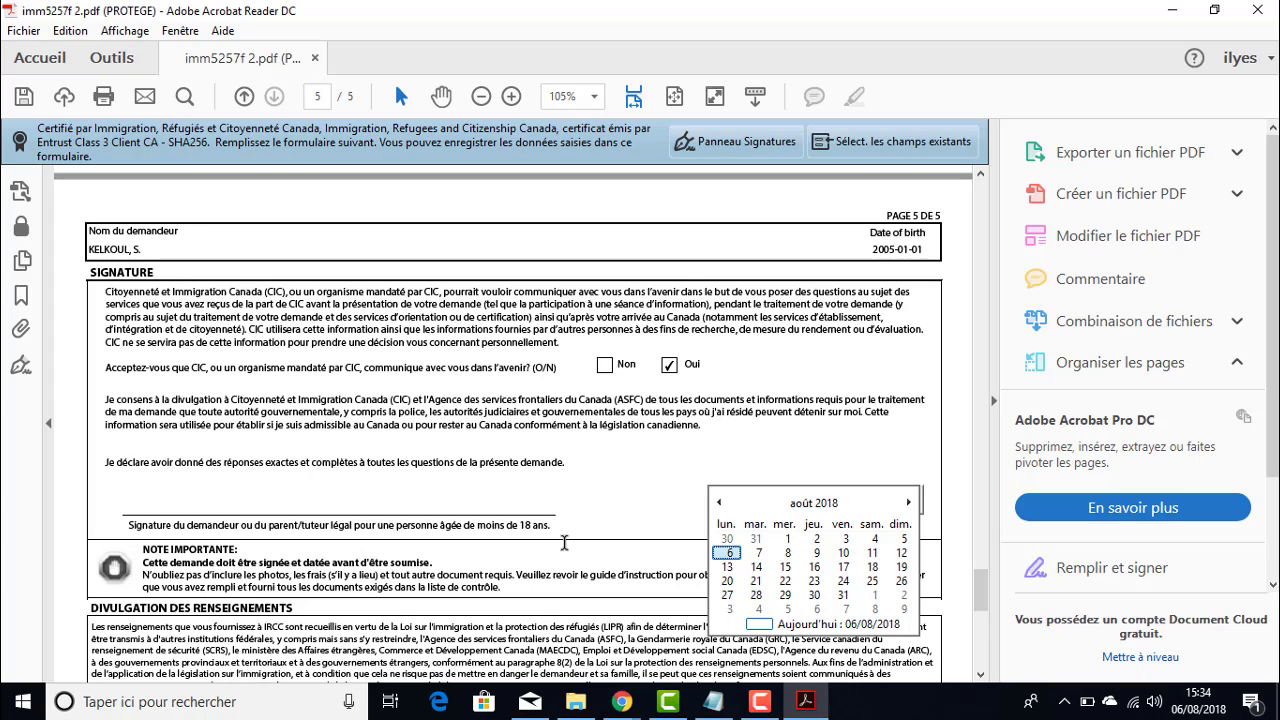
pyautogui.click(289, 507)
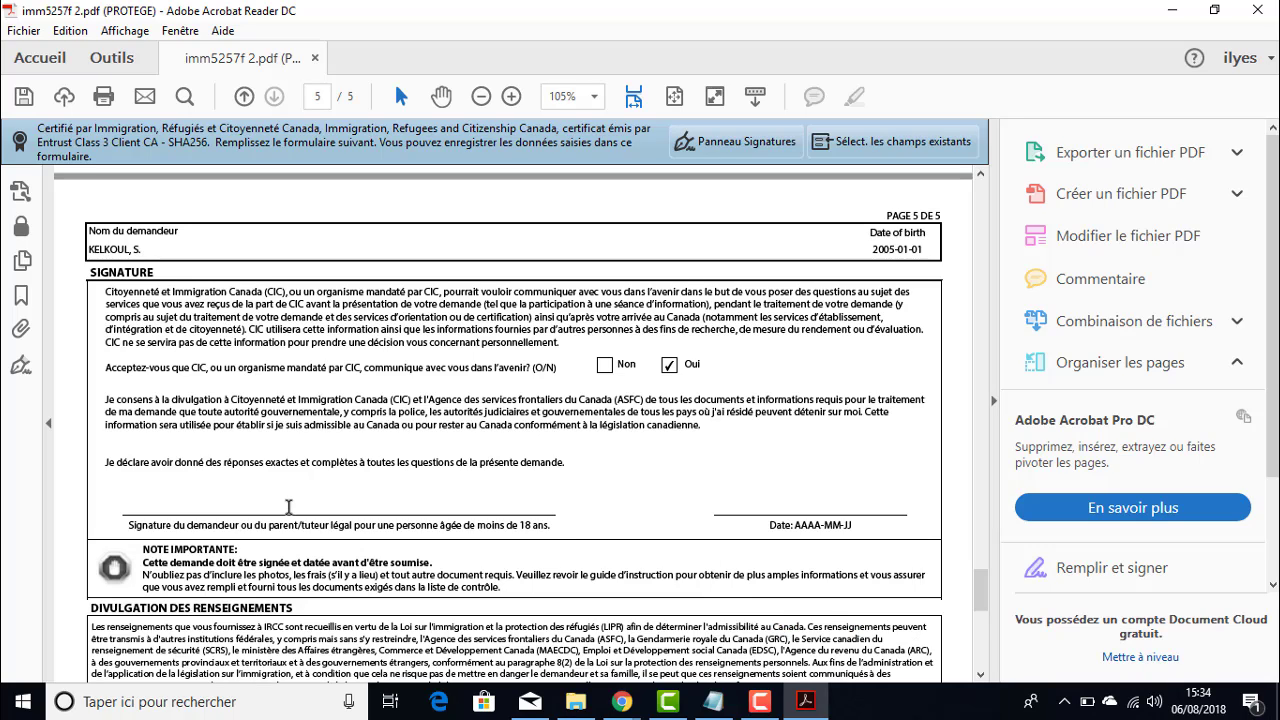
pyautogui.click(920, 505)
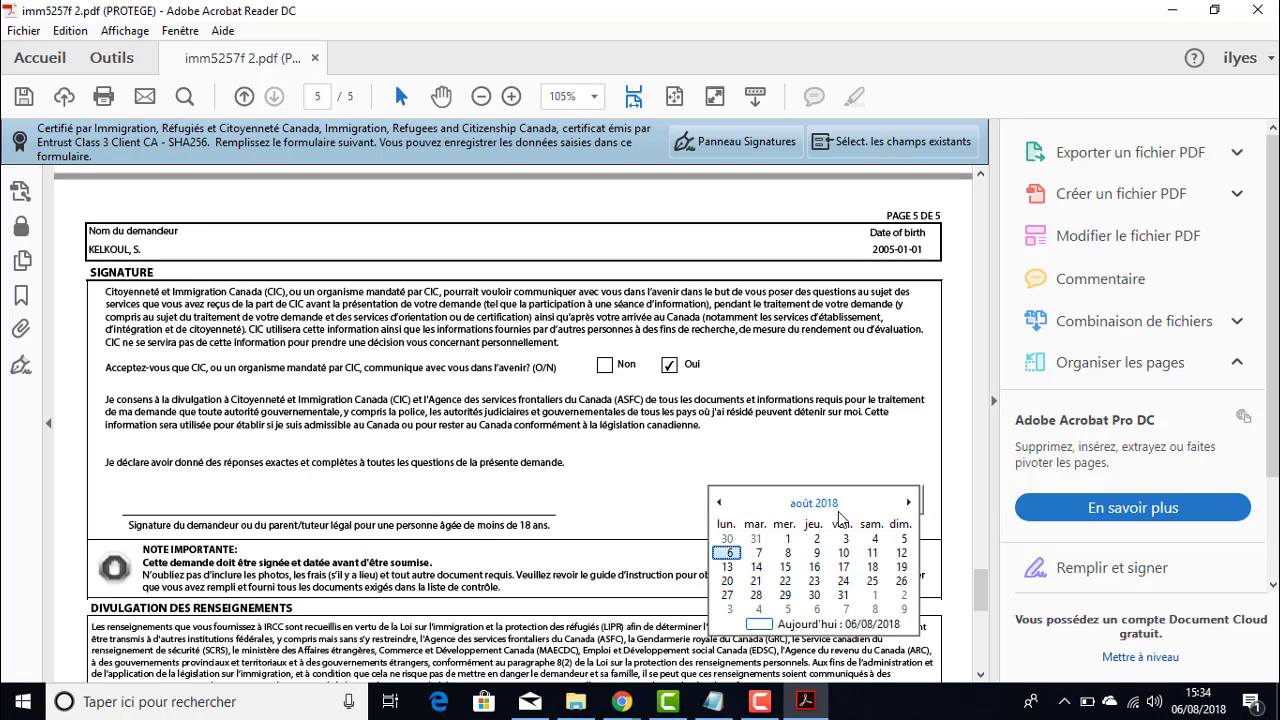
pyautogui.click(727, 553)
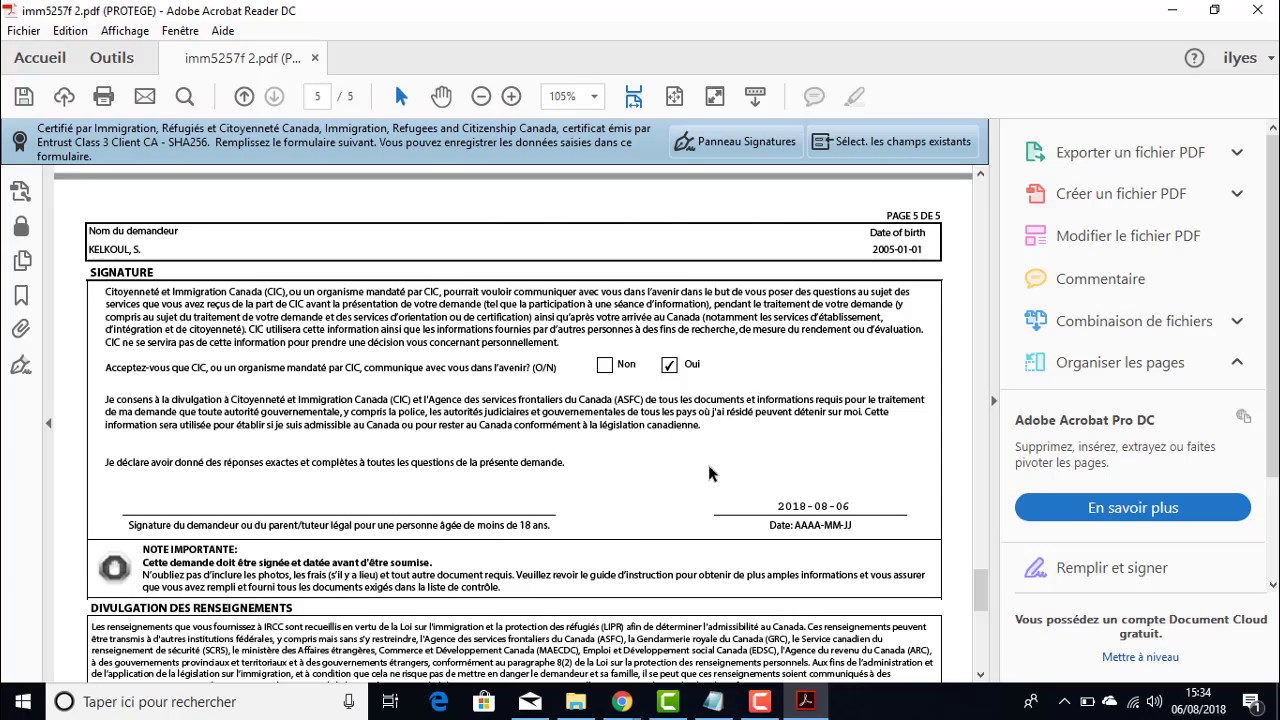
pyautogui.scroll(-5, 707, 462)
pyautogui.scroll(-3, 707, 462)
pyautogui.scroll(10, 707, 462)
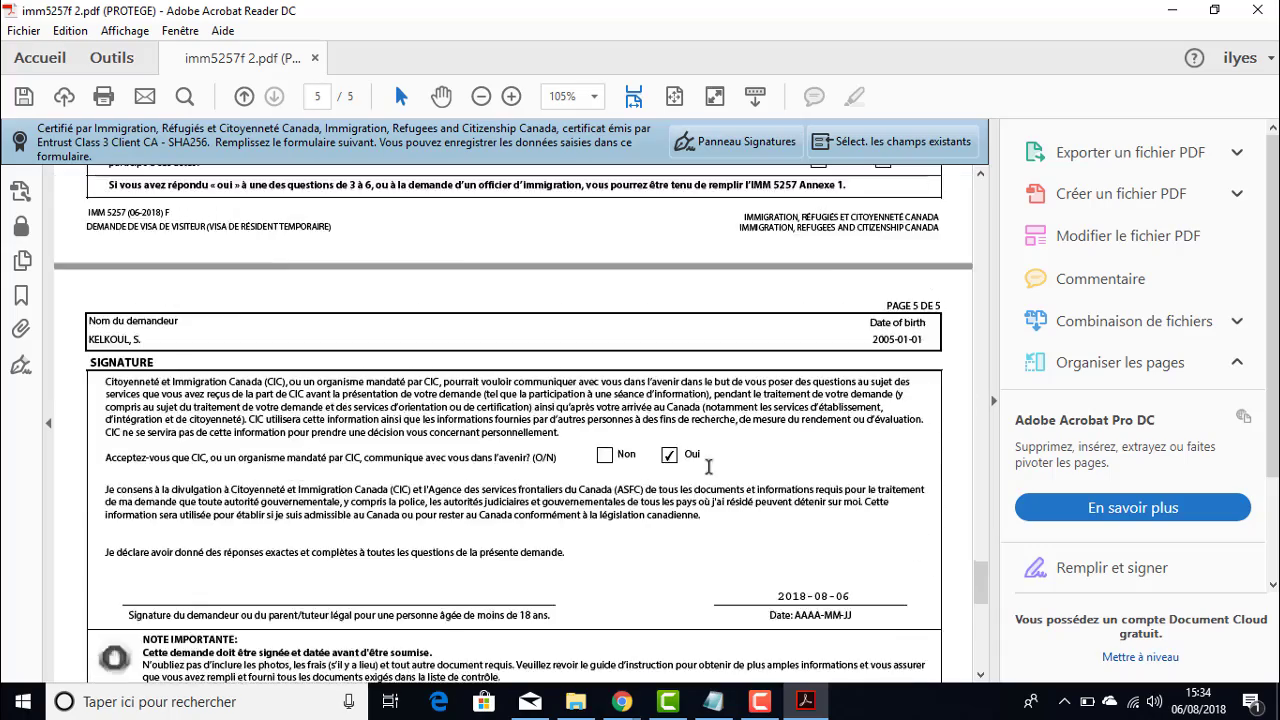
pyautogui.scroll(3, 707, 465)
pyautogui.scroll(-10, 517, 543)
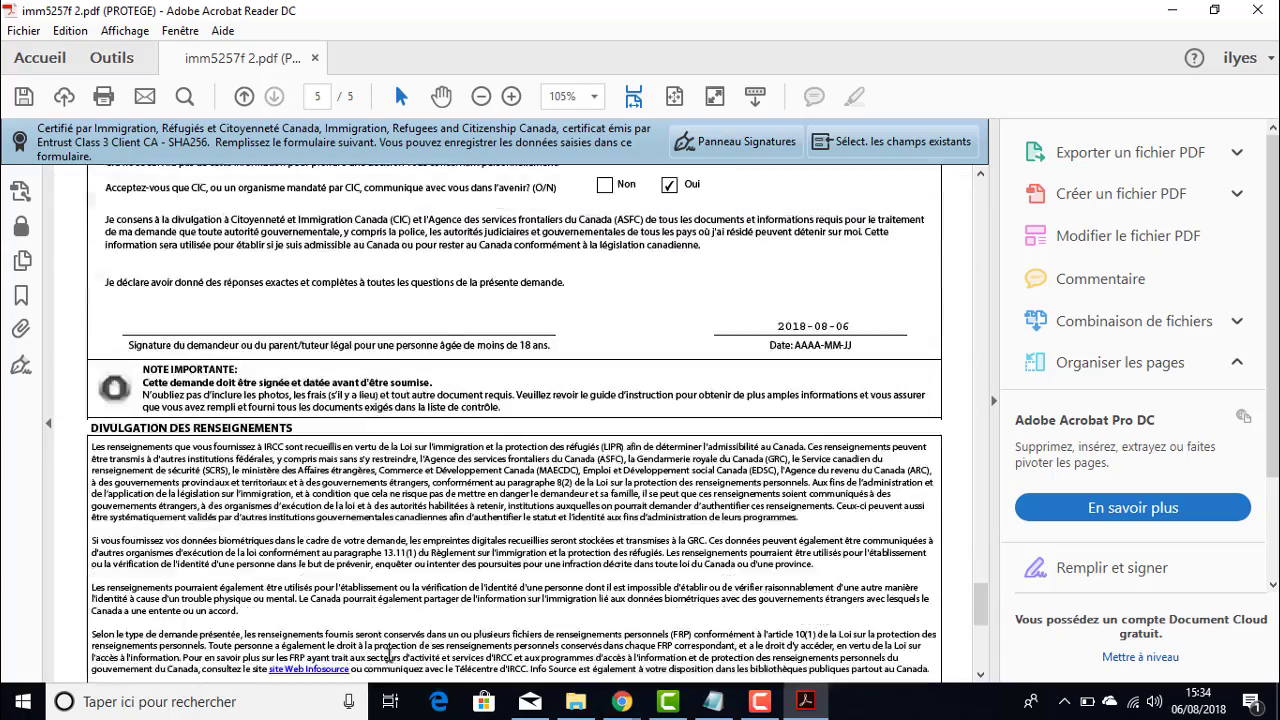
pyautogui.scroll(-2, 517, 543)
# - Run validation, dismiss its error, and answer Non to language question d)
pyautogui.click(511, 510)
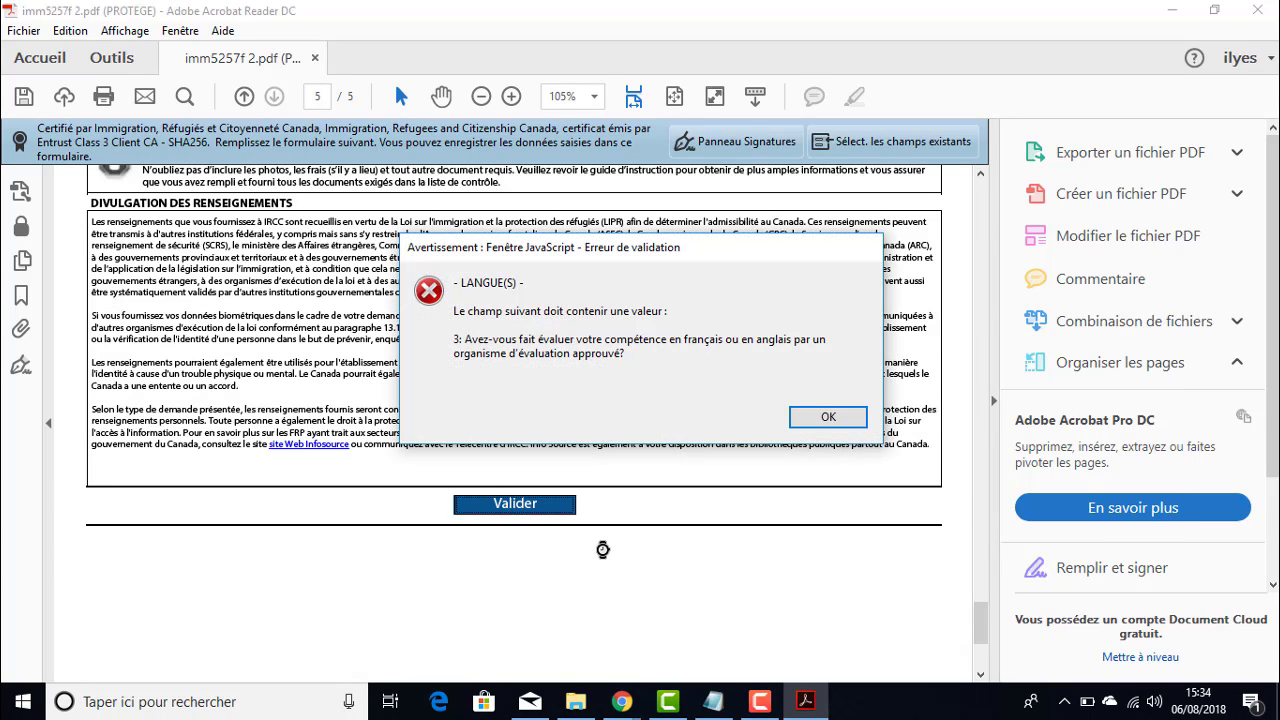
pyautogui.click(829, 416)
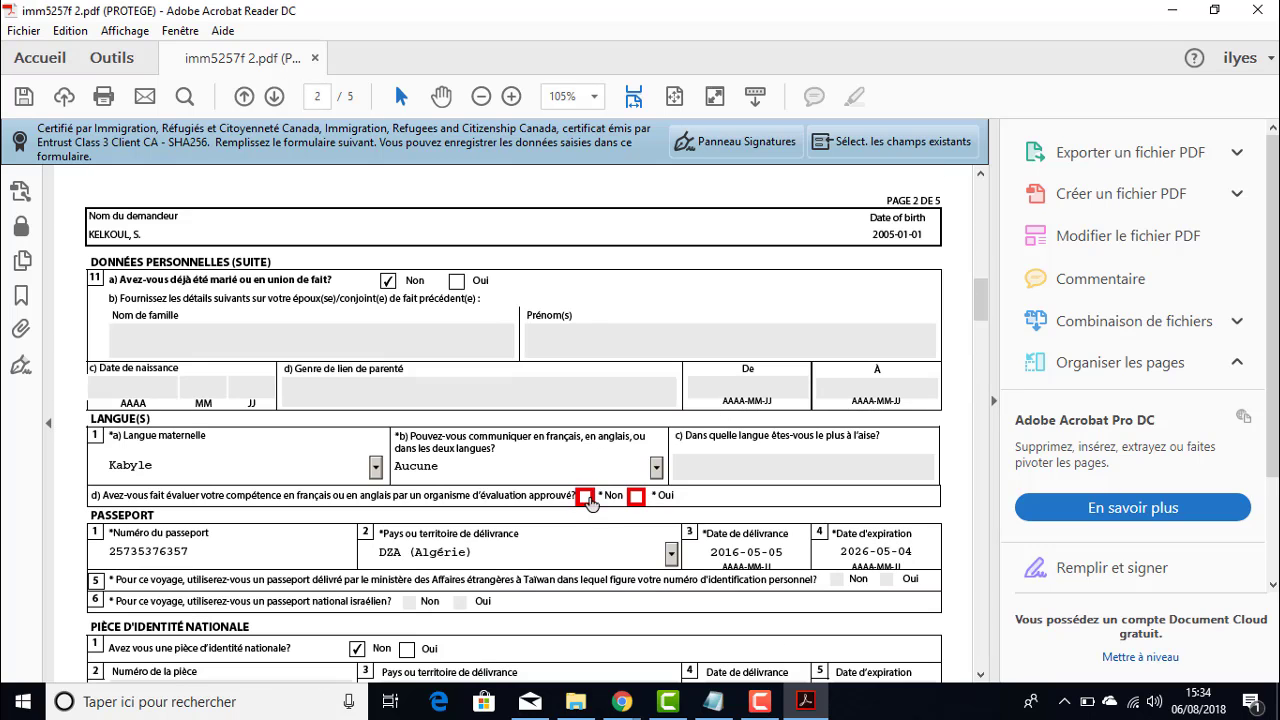
pyautogui.click(586, 496)
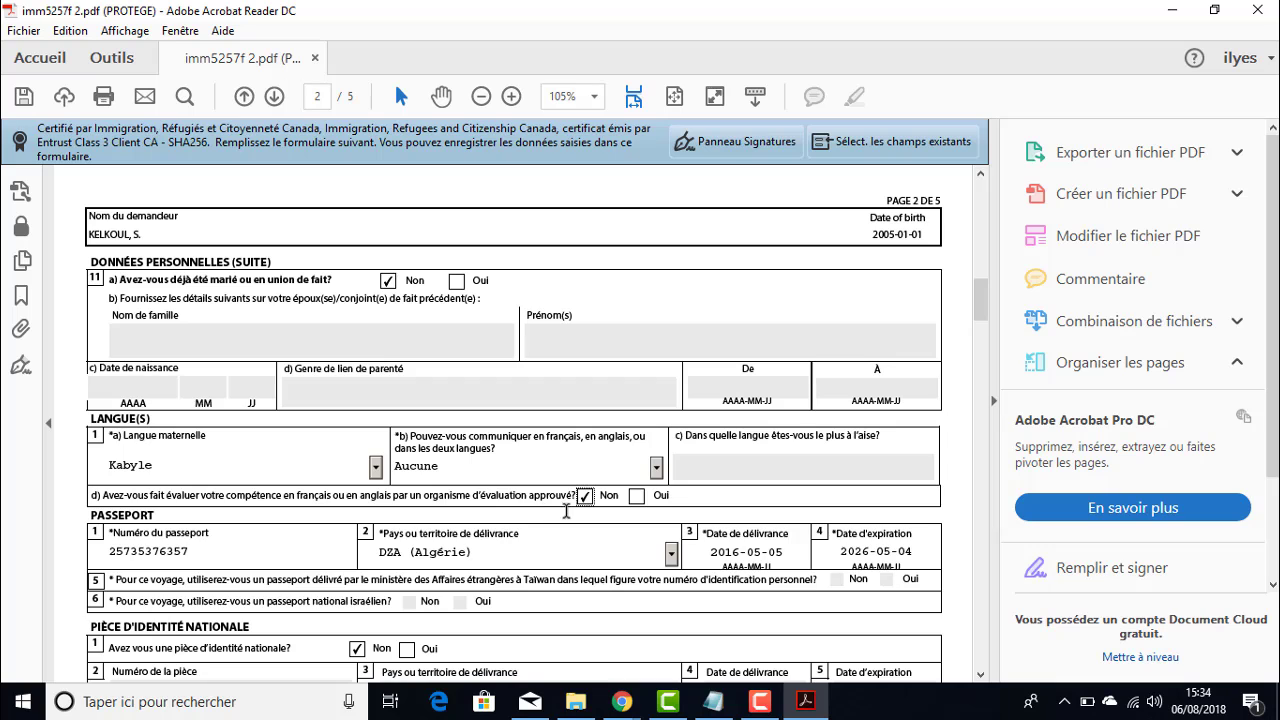
# - Set the telephone type to Cellulaire
pyautogui.scroll(-10, 600, 480)
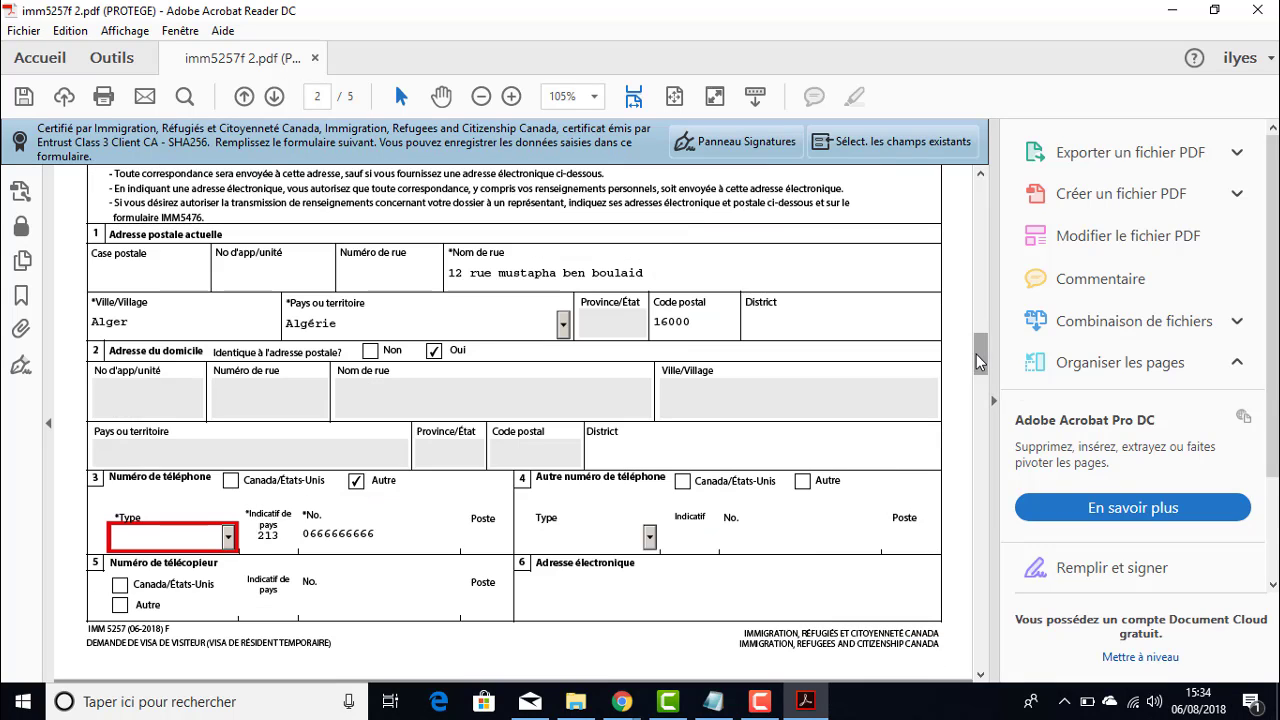
pyautogui.moveTo(976, 354)
pyautogui.mouseDown()
pyautogui.moveTo(976, 368)
pyautogui.moveTo(976, 354)
pyautogui.mouseUp()
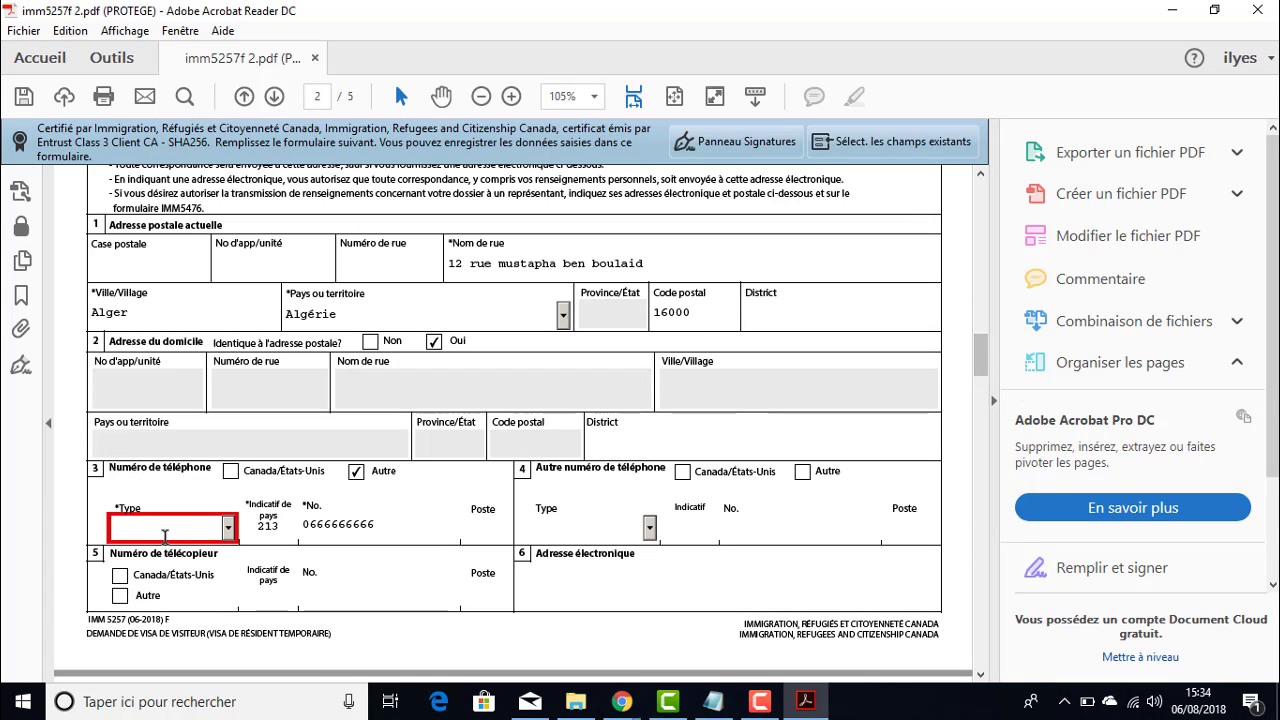
pyautogui.click(228, 527)
pyautogui.click(150, 580)
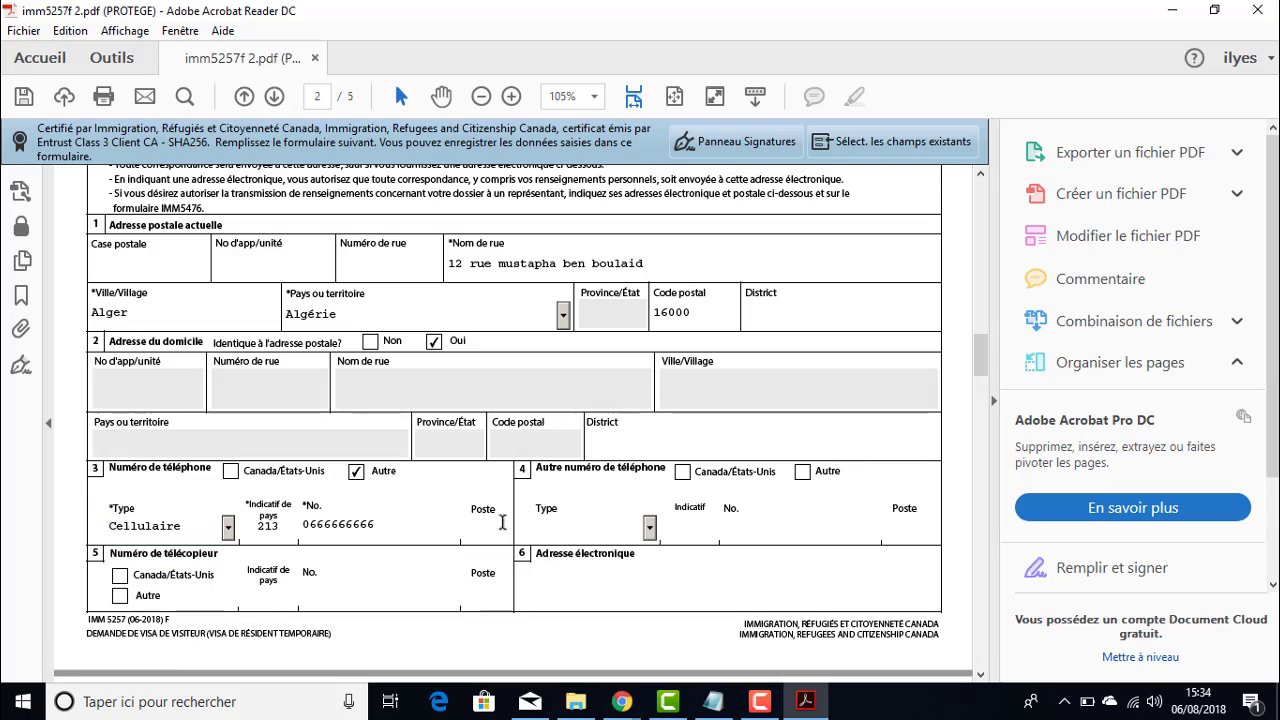
pyautogui.moveTo(980, 355); pyautogui.dragTo(954, 498)
pyautogui.scroll(1, 363, 402)
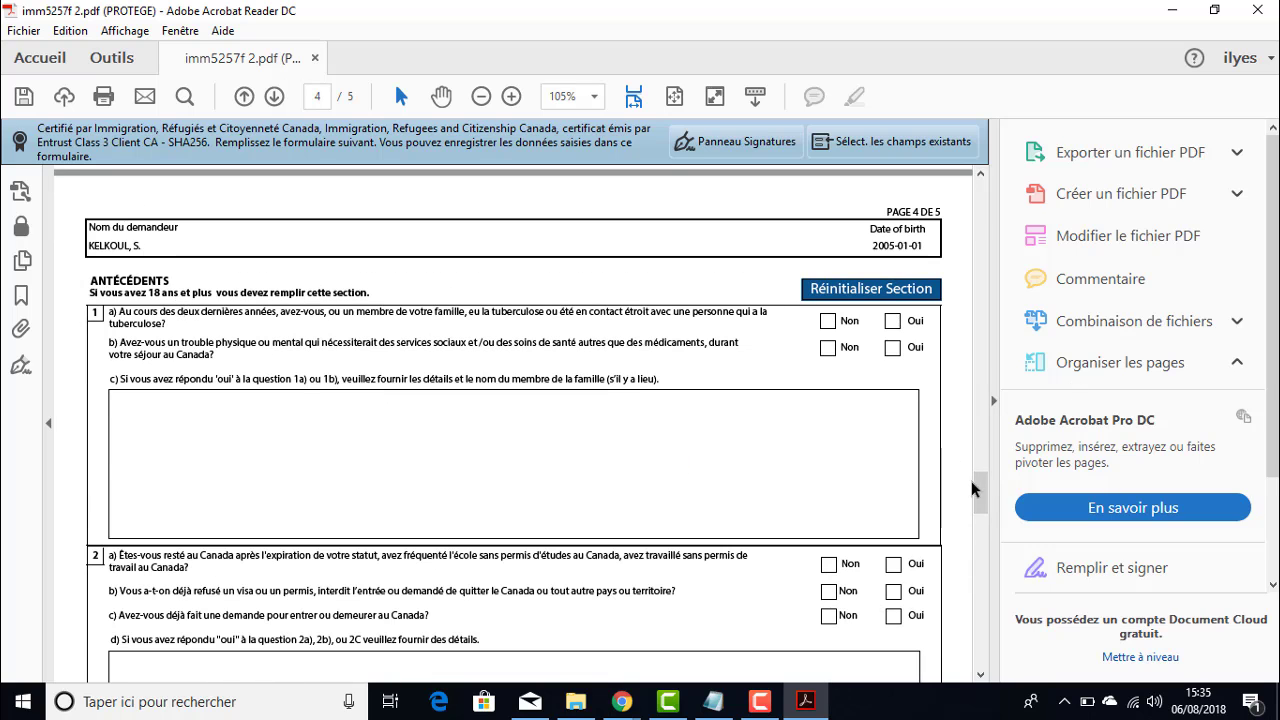
# - Validate the form successfully and review the generated barcode page 6
pyautogui.moveTo(975, 488); pyautogui.dragTo(969, 631)
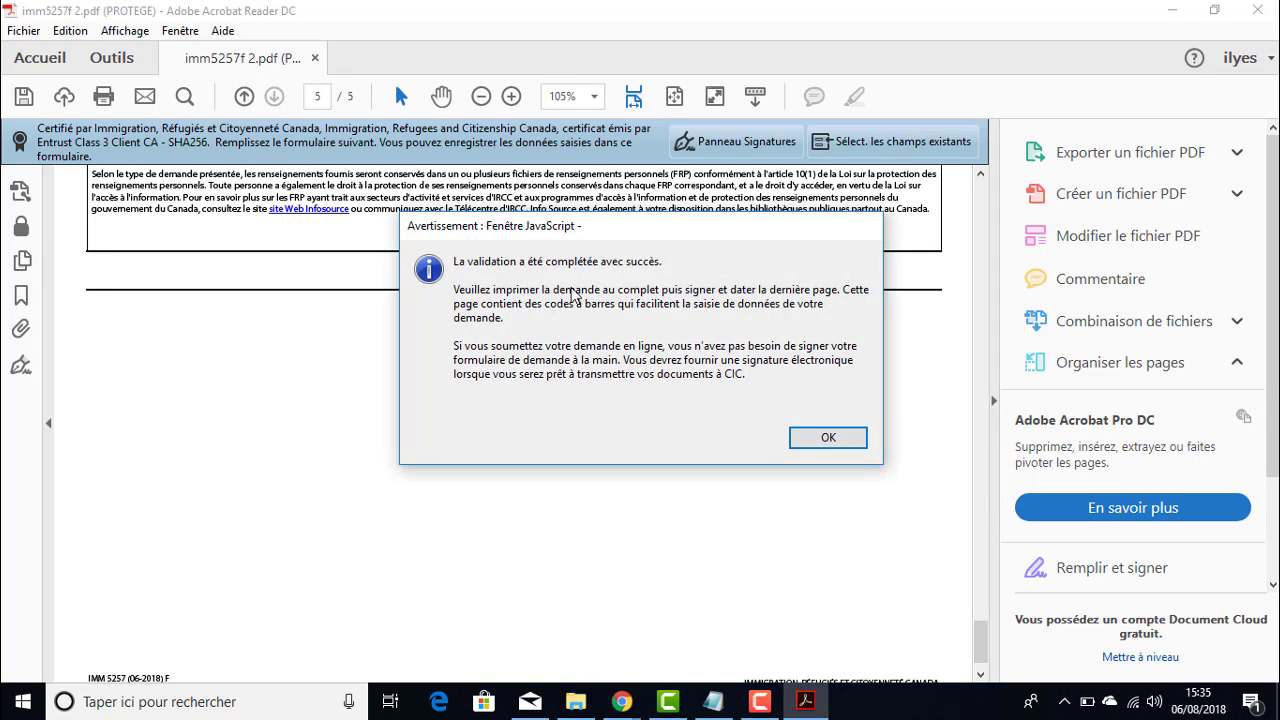
pyautogui.click(827, 439)
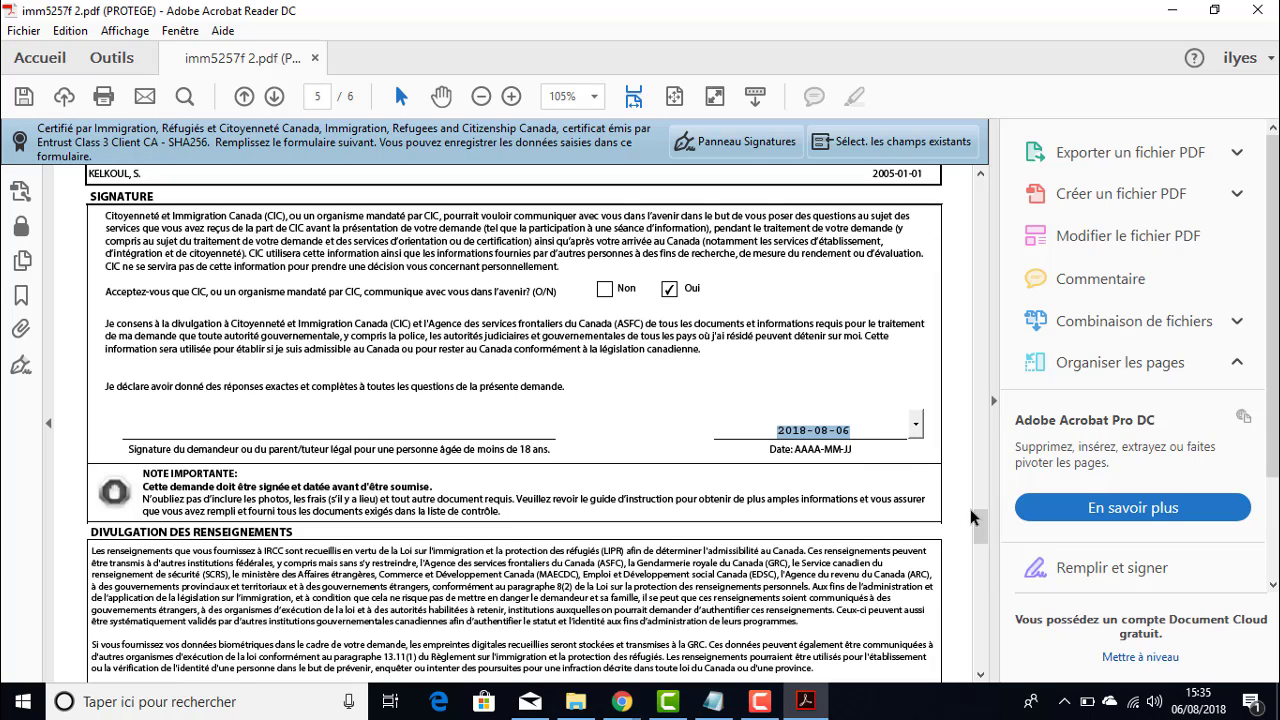
pyautogui.moveTo(979, 520)
pyautogui.mouseDown()
pyautogui.moveTo(980, 651)
pyautogui.moveTo(968, 538)
pyautogui.moveTo(973, 643)
pyautogui.mouseUp()
pyautogui.scroll(10, 540, 421)
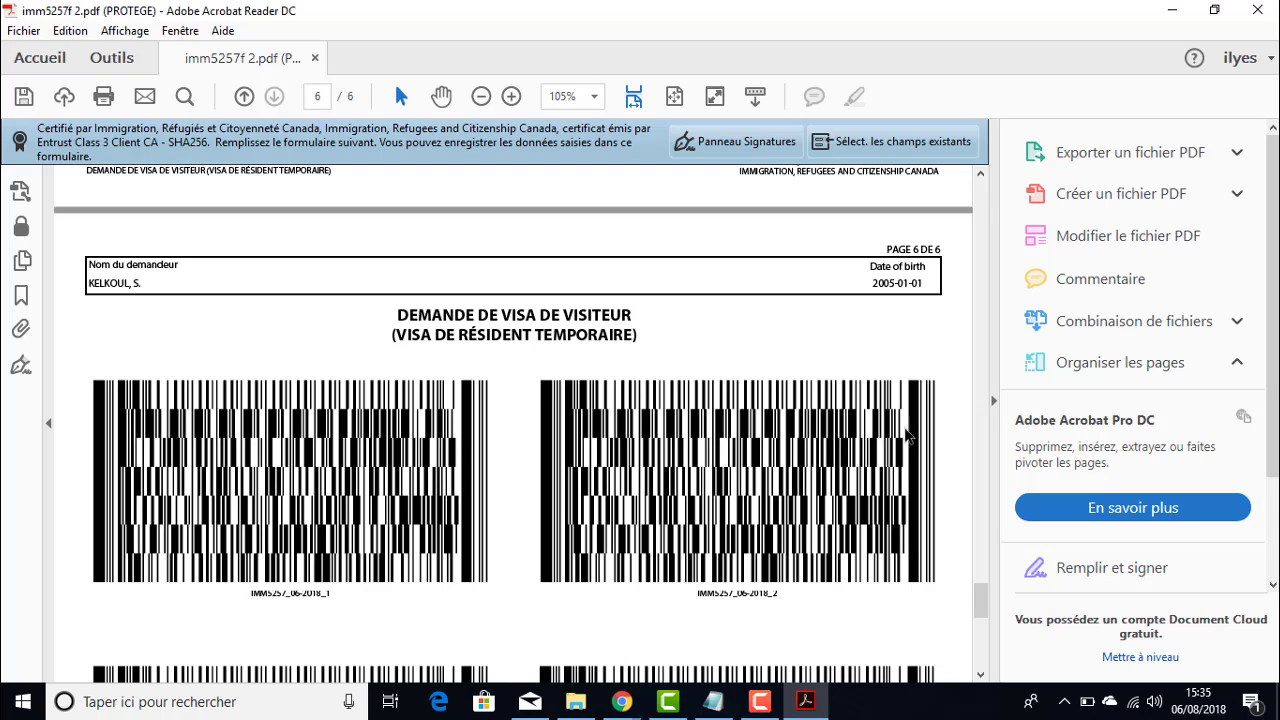
pyautogui.scroll(3, 956, 589)
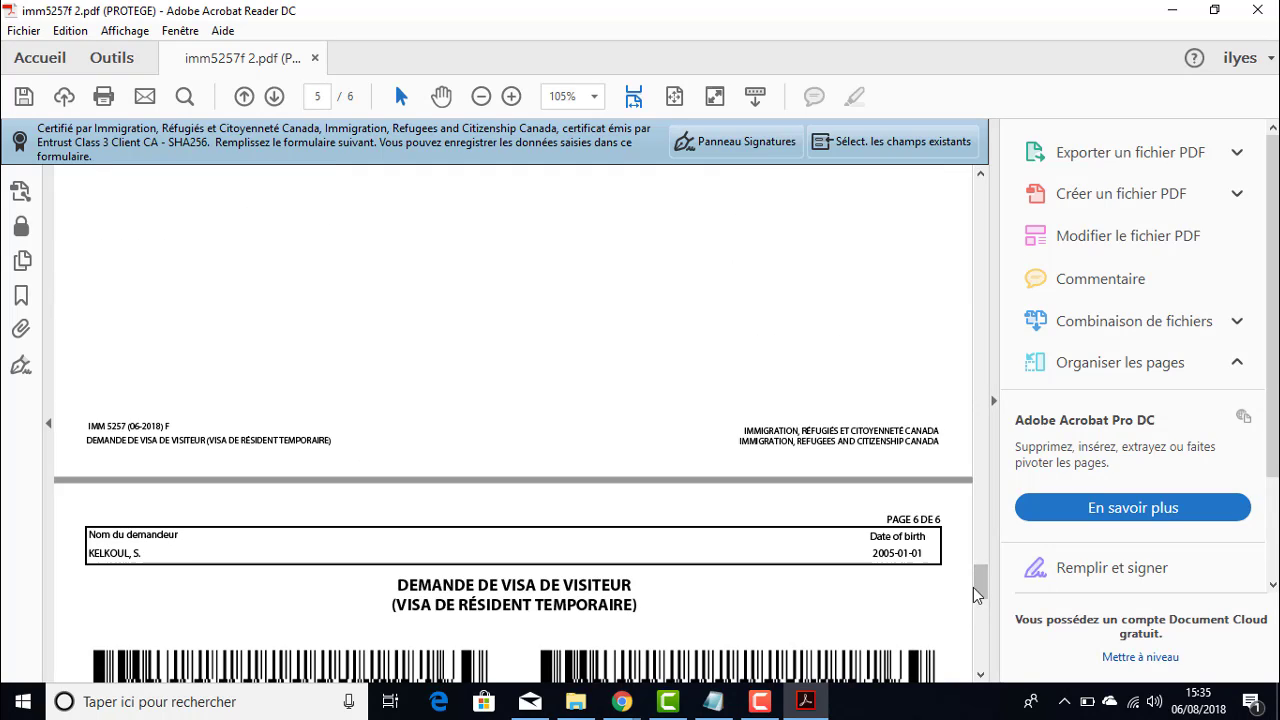
pyautogui.moveTo(980, 588); pyautogui.dragTo(968, 193)
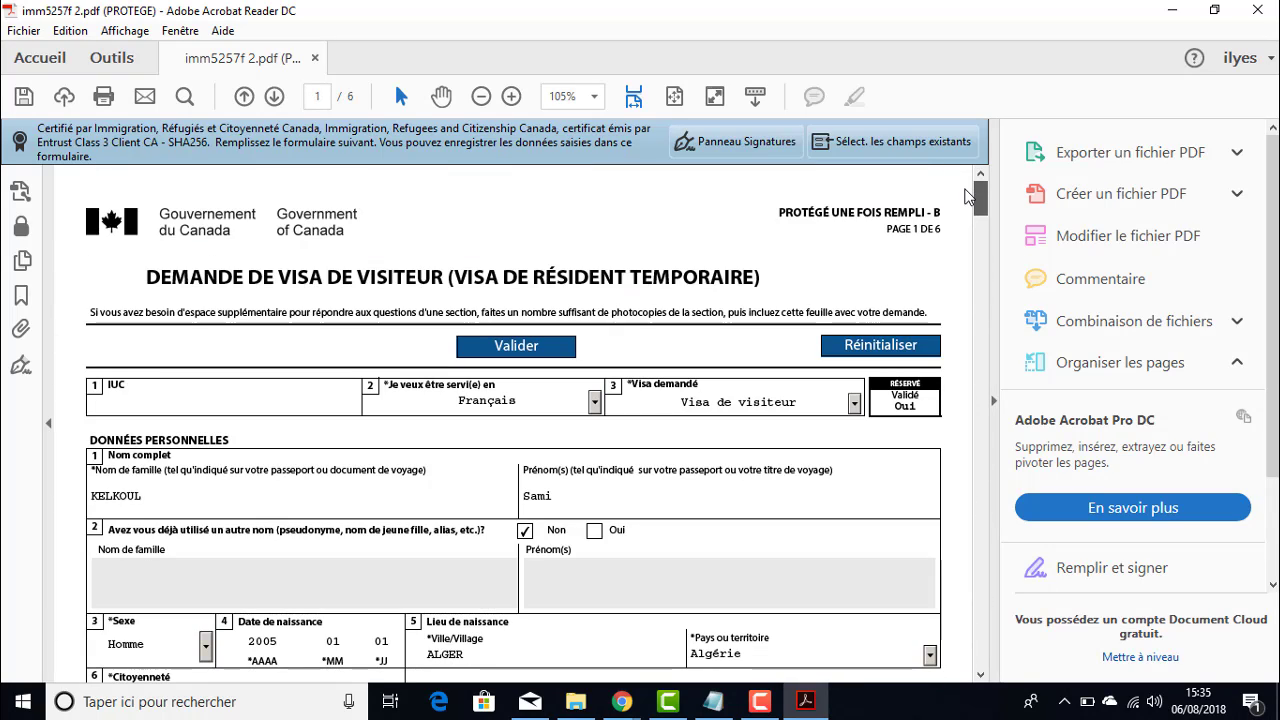
pyautogui.scroll(-2, 551, 265)
pyautogui.scroll(-3, 593, 364)
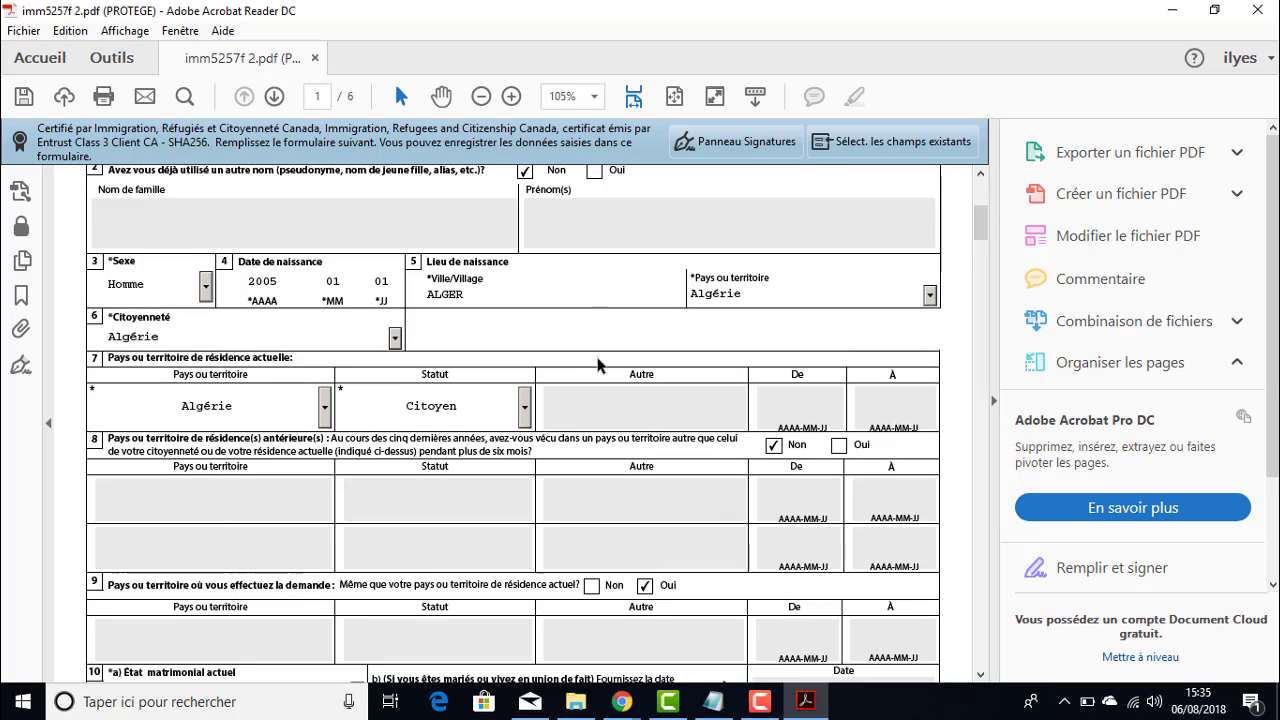
pyautogui.scroll(5, 596, 365)
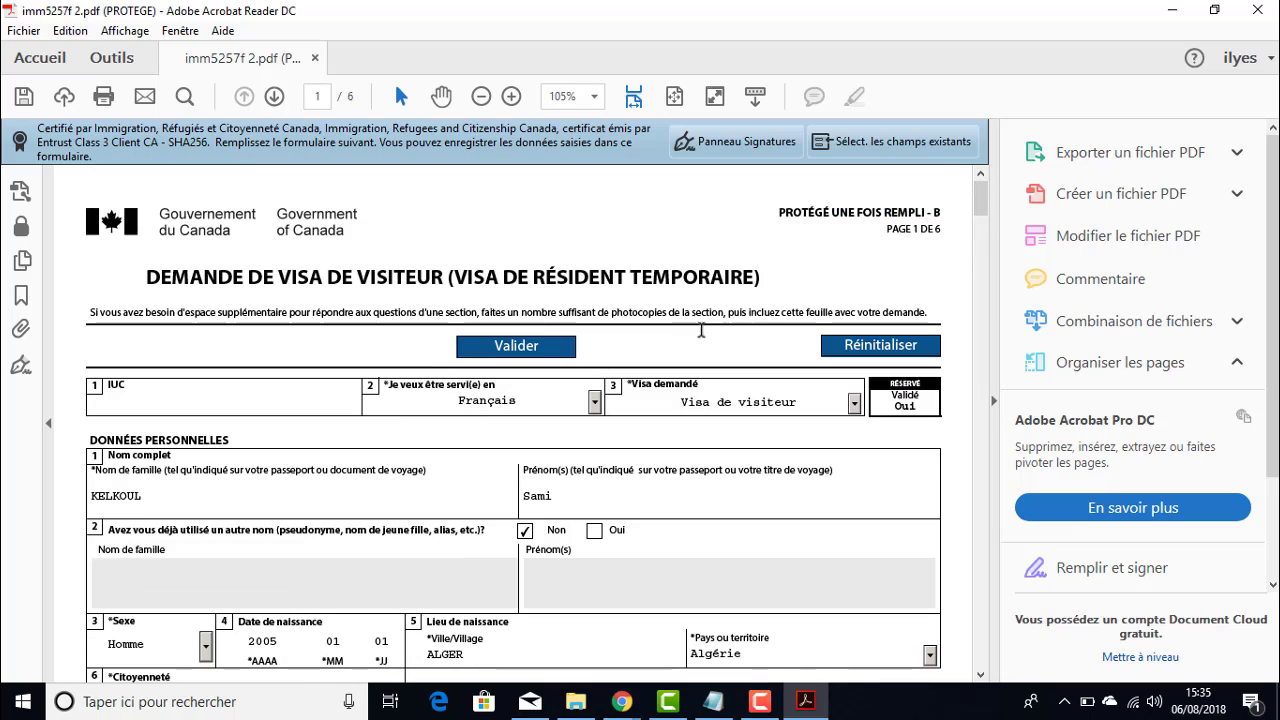
pyautogui.scroll(-4, 940, 380)
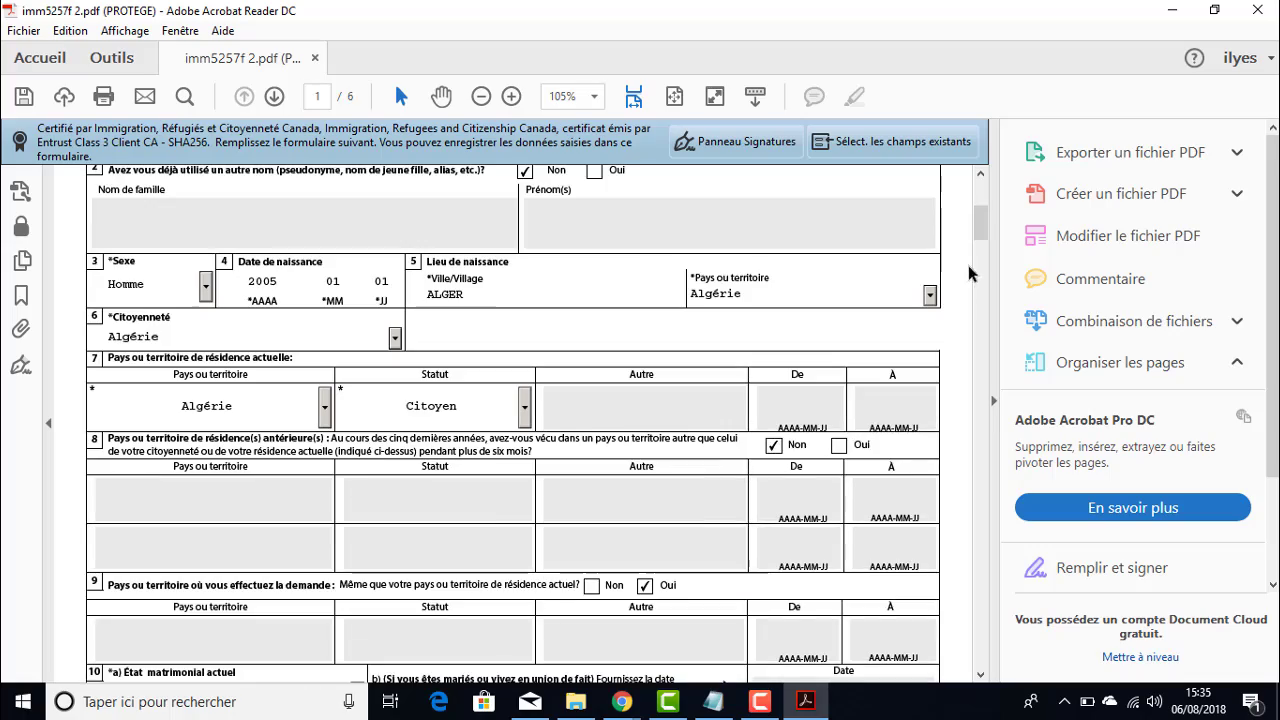
pyautogui.moveTo(985, 220)
pyautogui.mouseDown()
pyautogui.moveTo(995, 645)
pyautogui.moveTo(985, 200)
pyautogui.mouseUp()
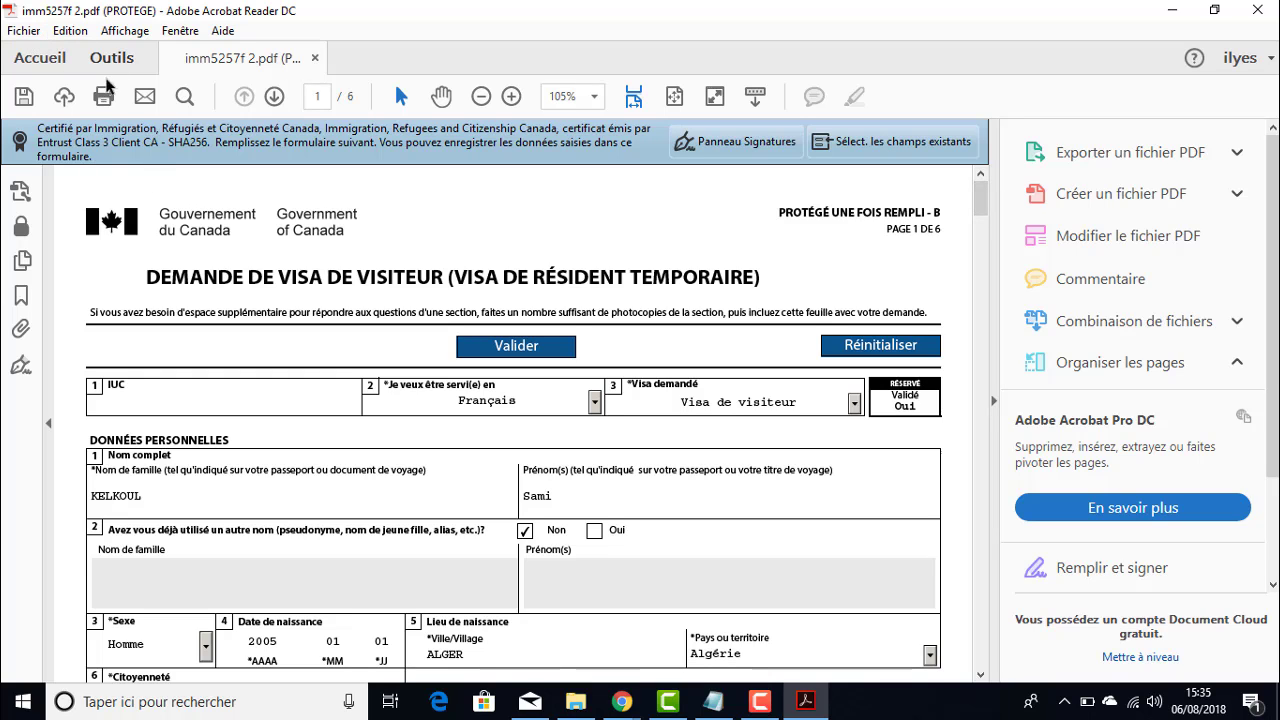
# - Save the form in Formulaires, changing the name from imm5257f 2 to 'imm5257f 3'
pyautogui.click(23, 100)
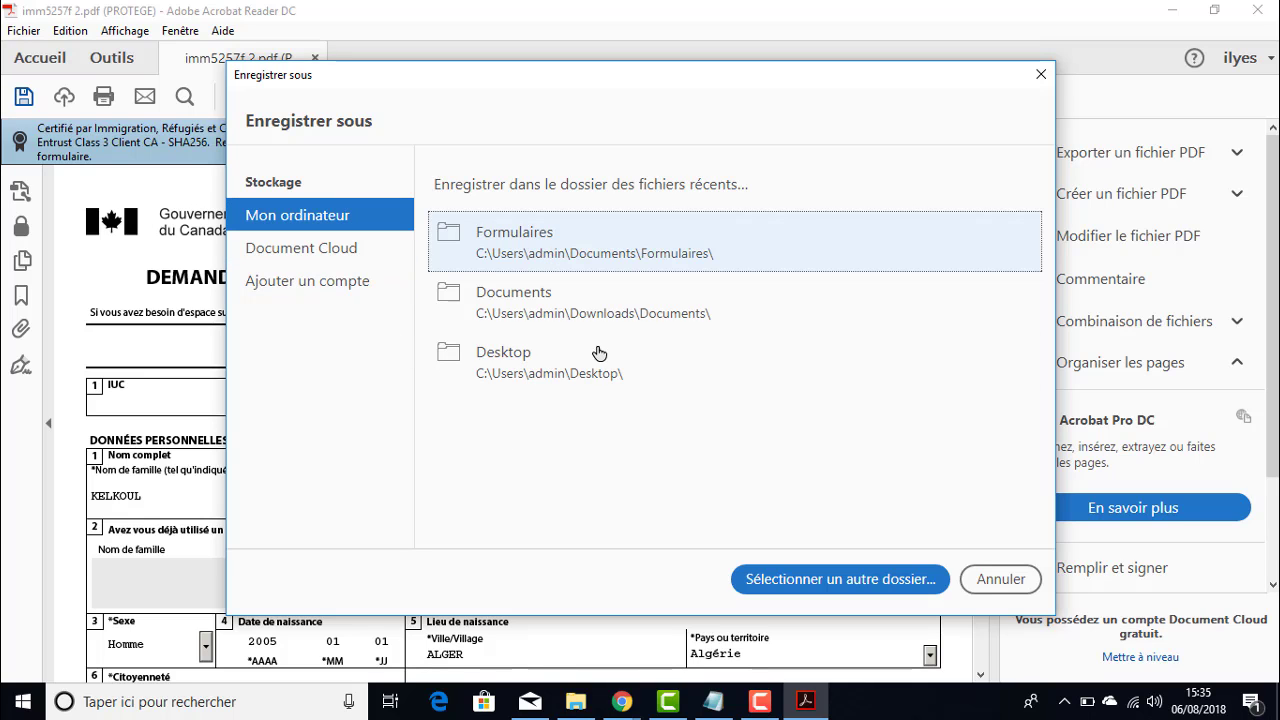
pyautogui.click(538, 242)
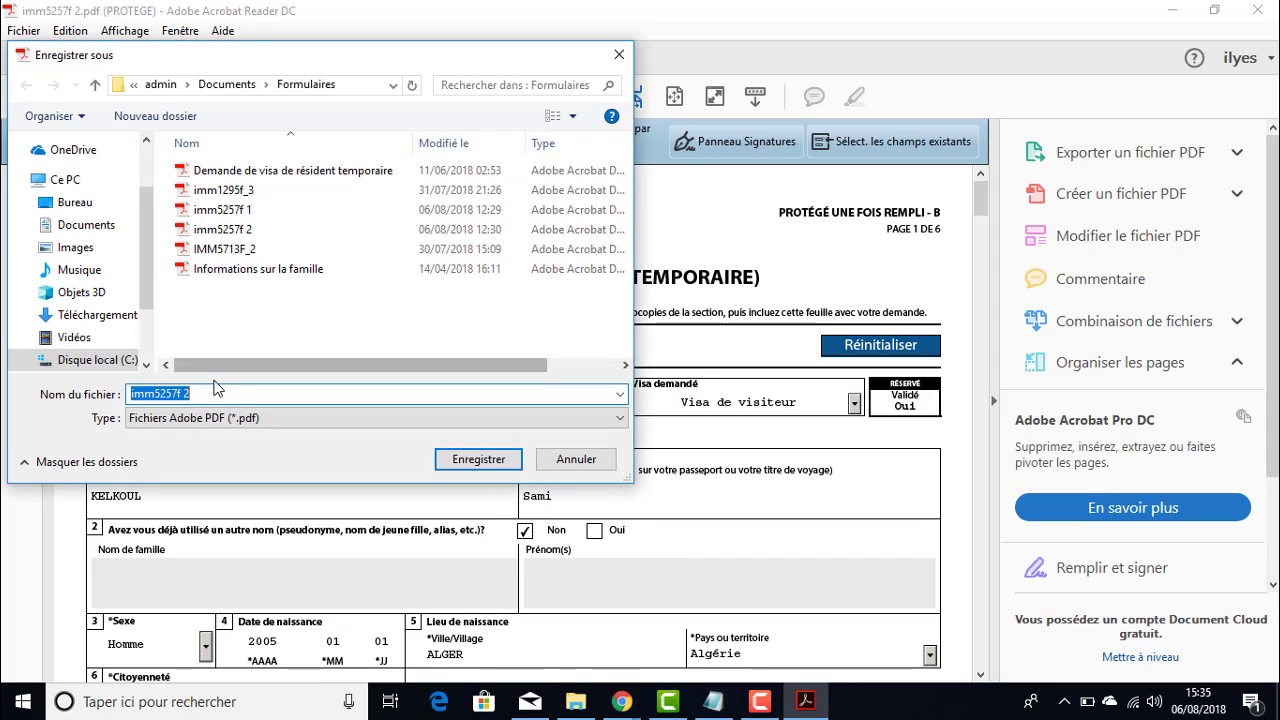
pyautogui.click(215, 395)
pyautogui.press('BackSpace')
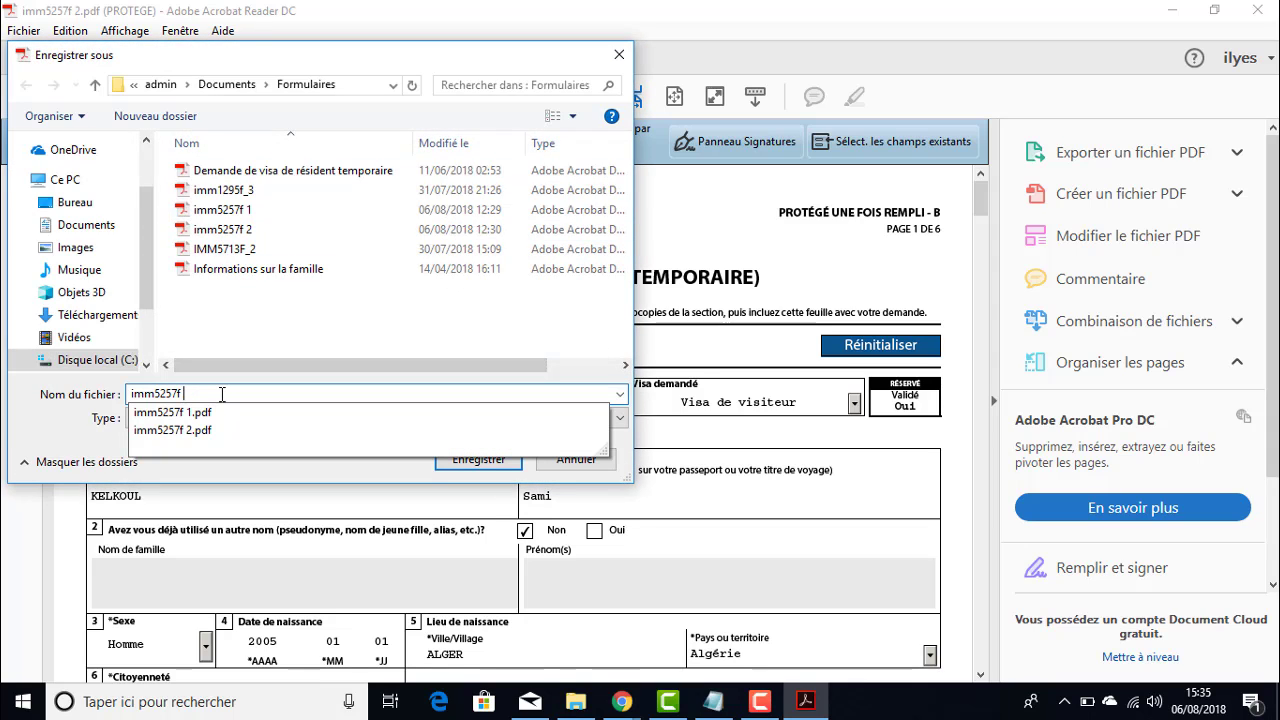
pyautogui.write('3')
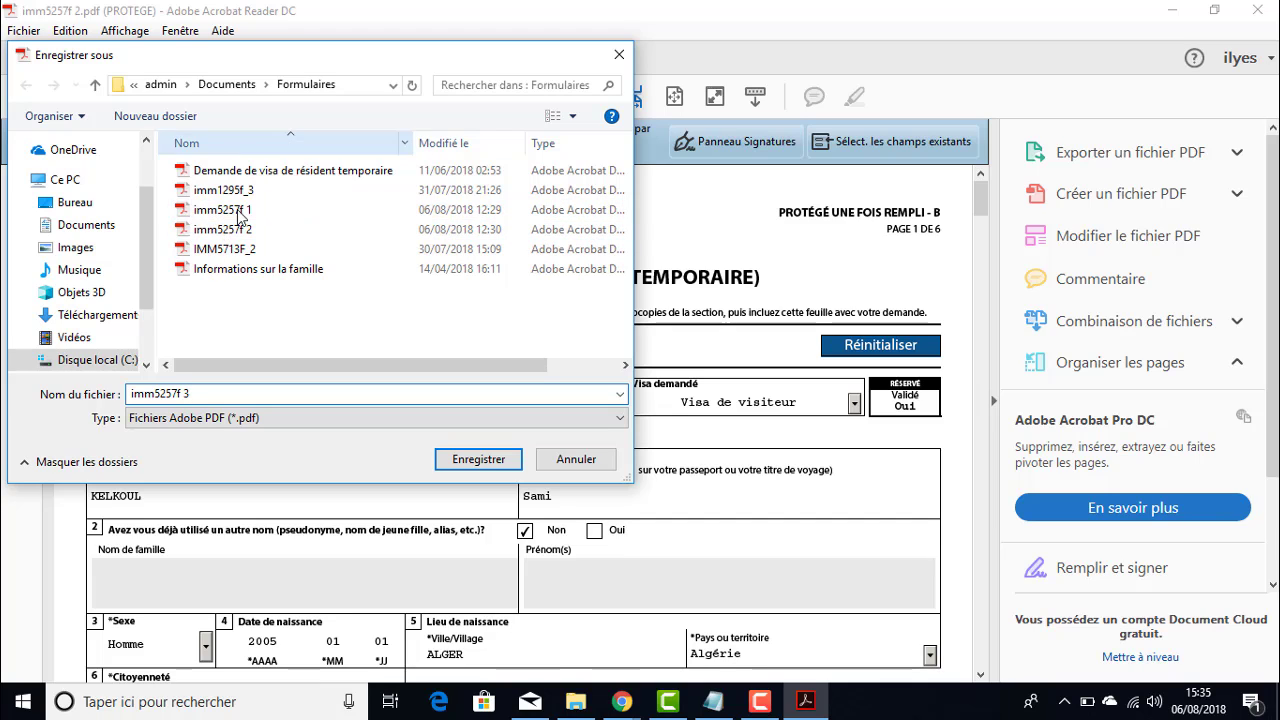
pyautogui.click(477, 460)
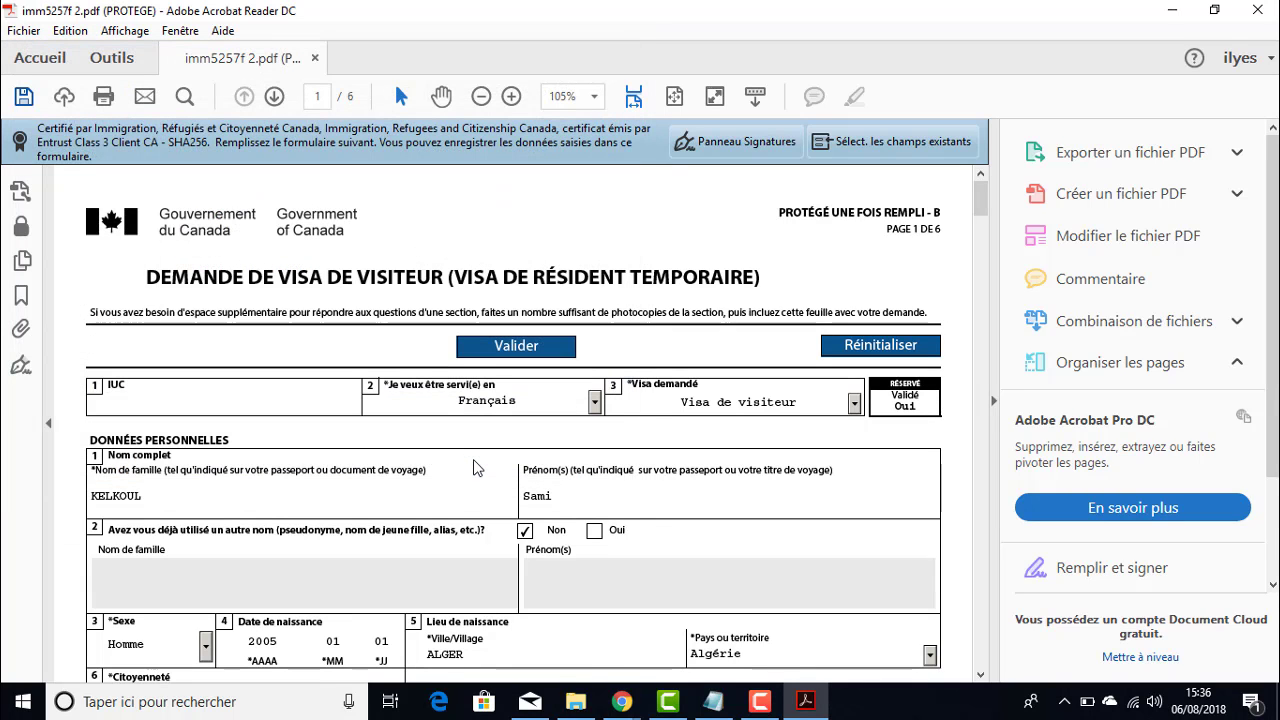
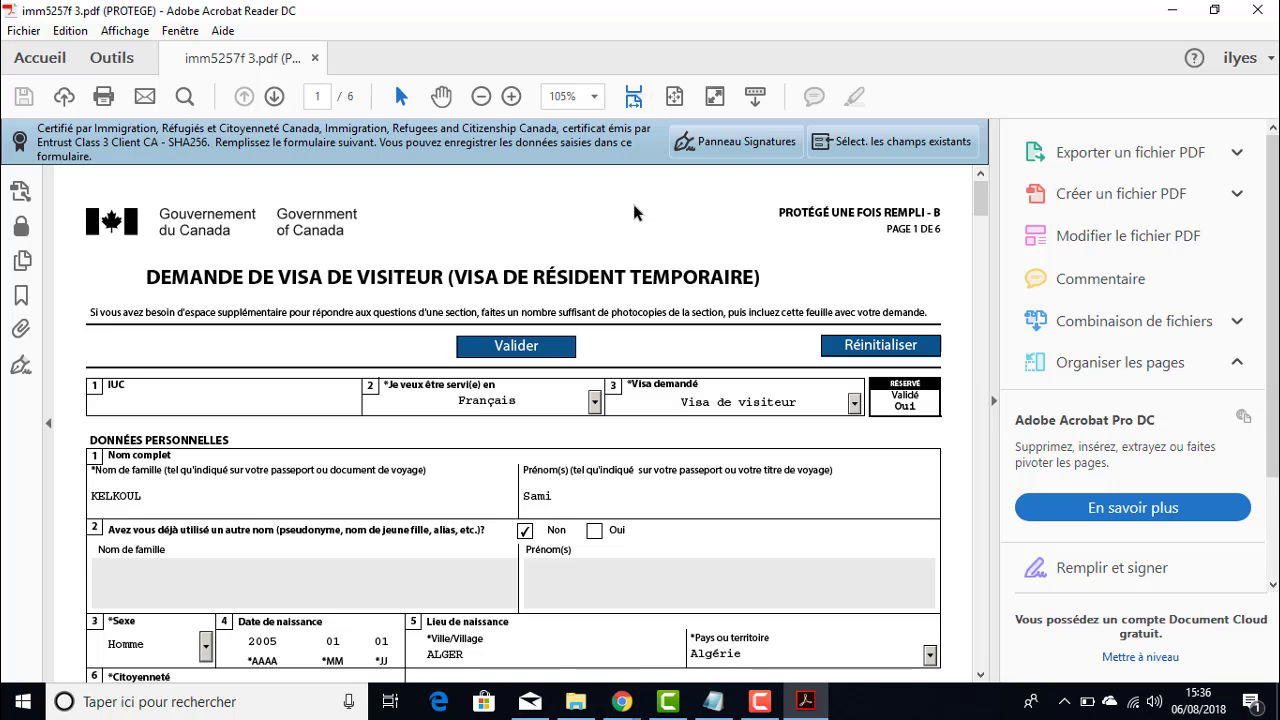
# - Minimize the Acrobat Reader window holding the filled IMM5257 form
pyautogui.click(1172, 9)
# - Hide File Explorer and start the IMM5257 upload for the family member
pyautogui.click(1172, 9)
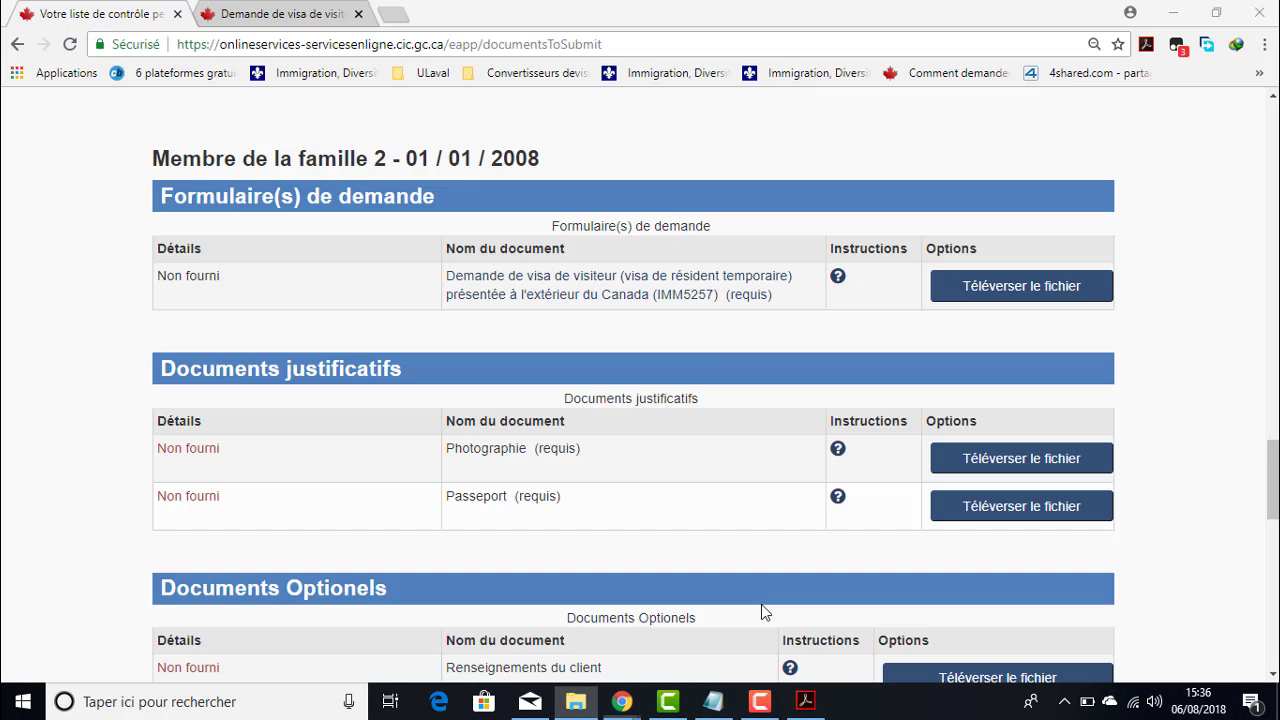
pyautogui.scroll(1, 648, 452)
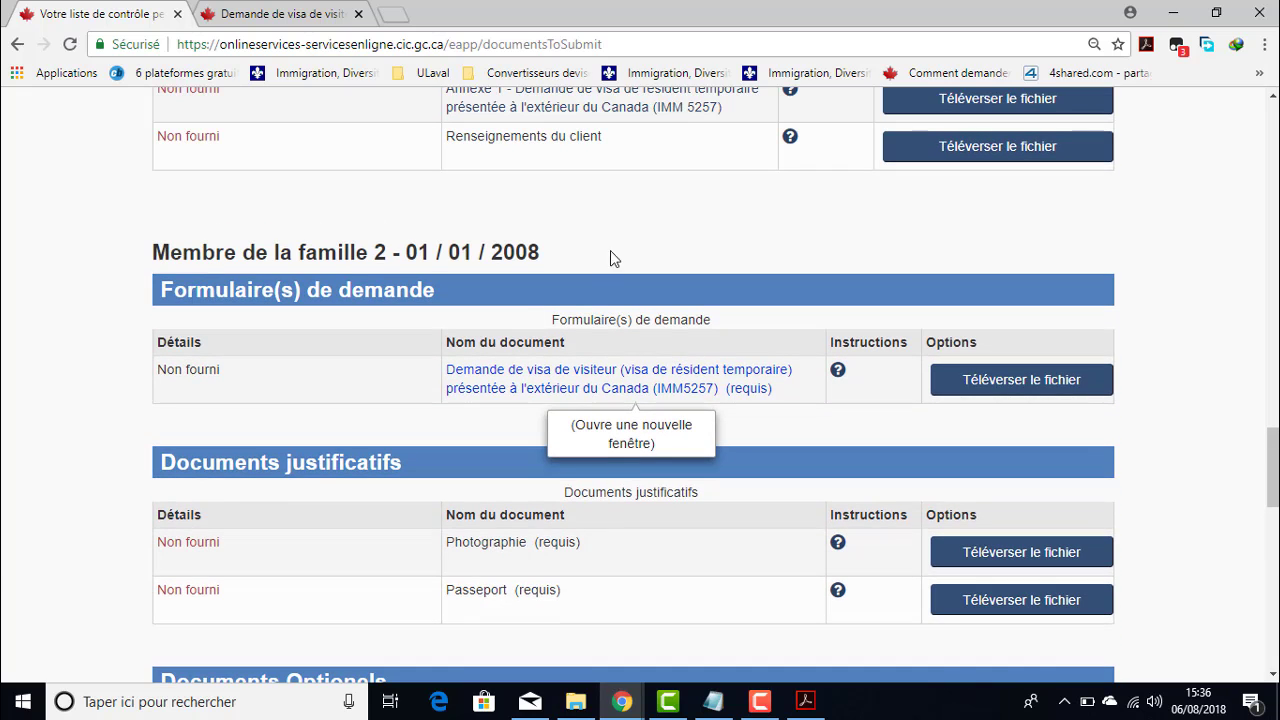
pyautogui.scroll(-1, 749, 386)
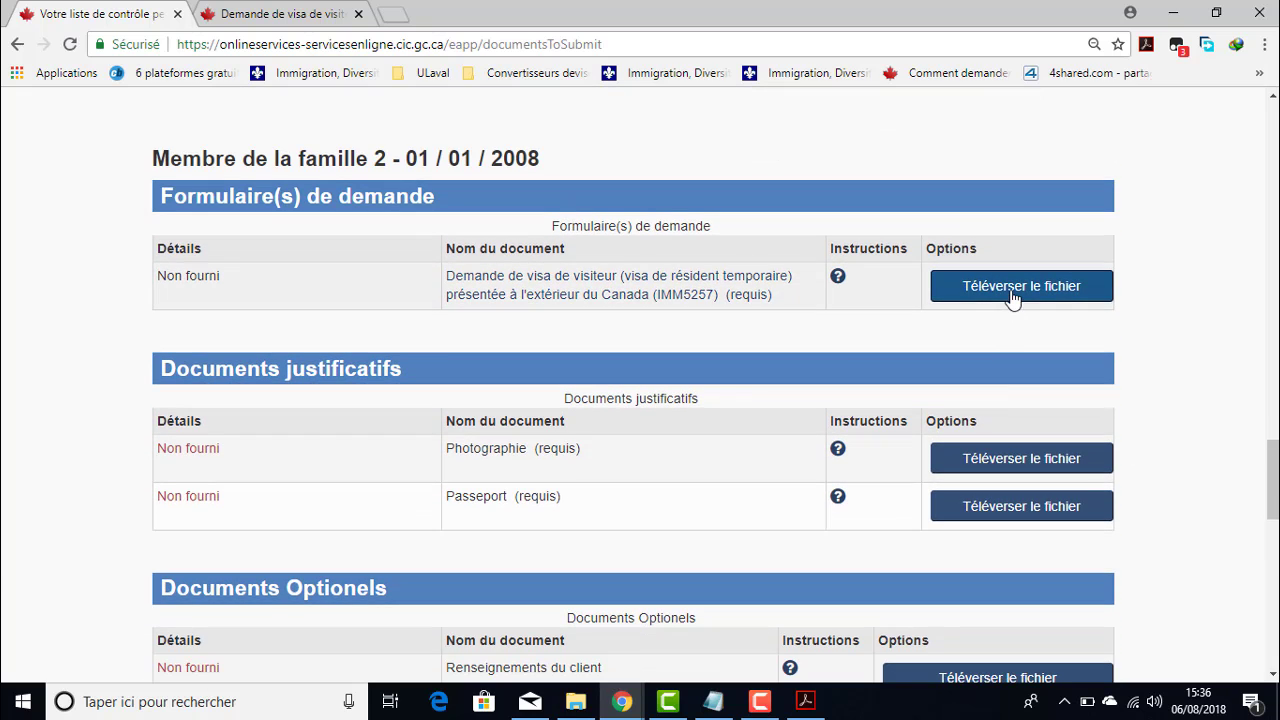
pyautogui.click(1014, 295)
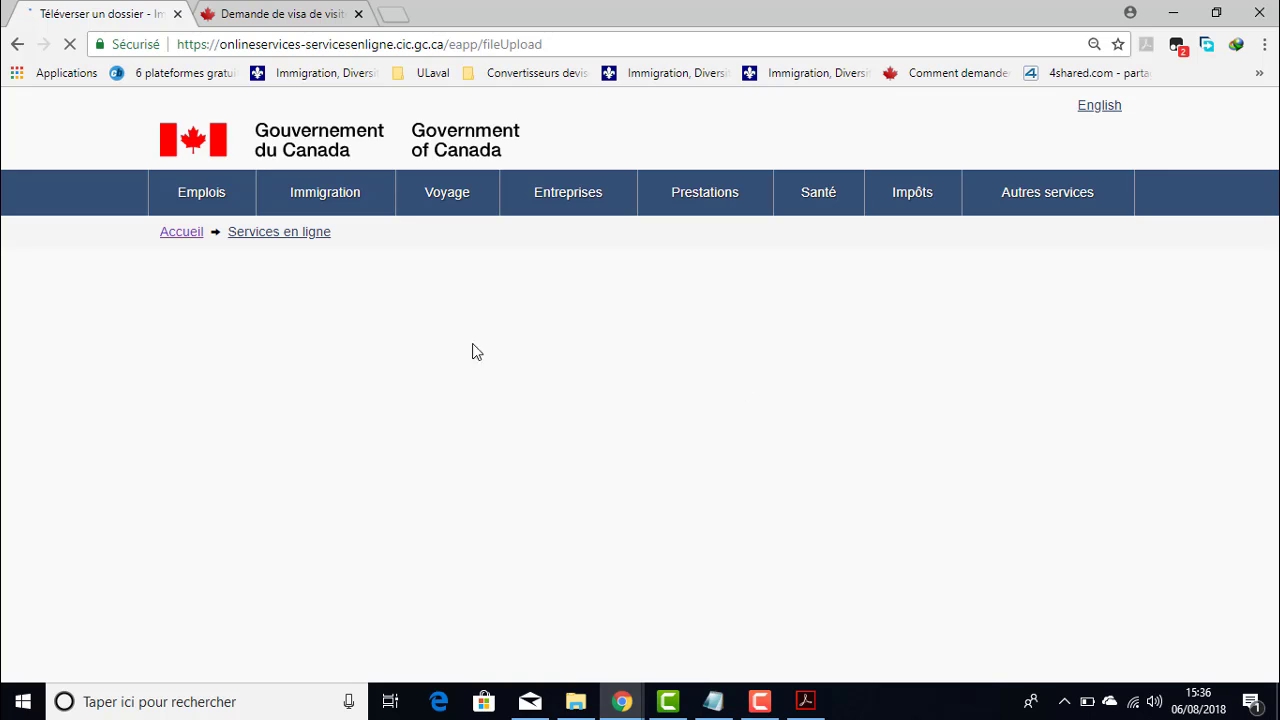
# - Choose imm5257f 3.pdf from Documents > Formulaires as the file to upload
pyautogui.click(230, 440)
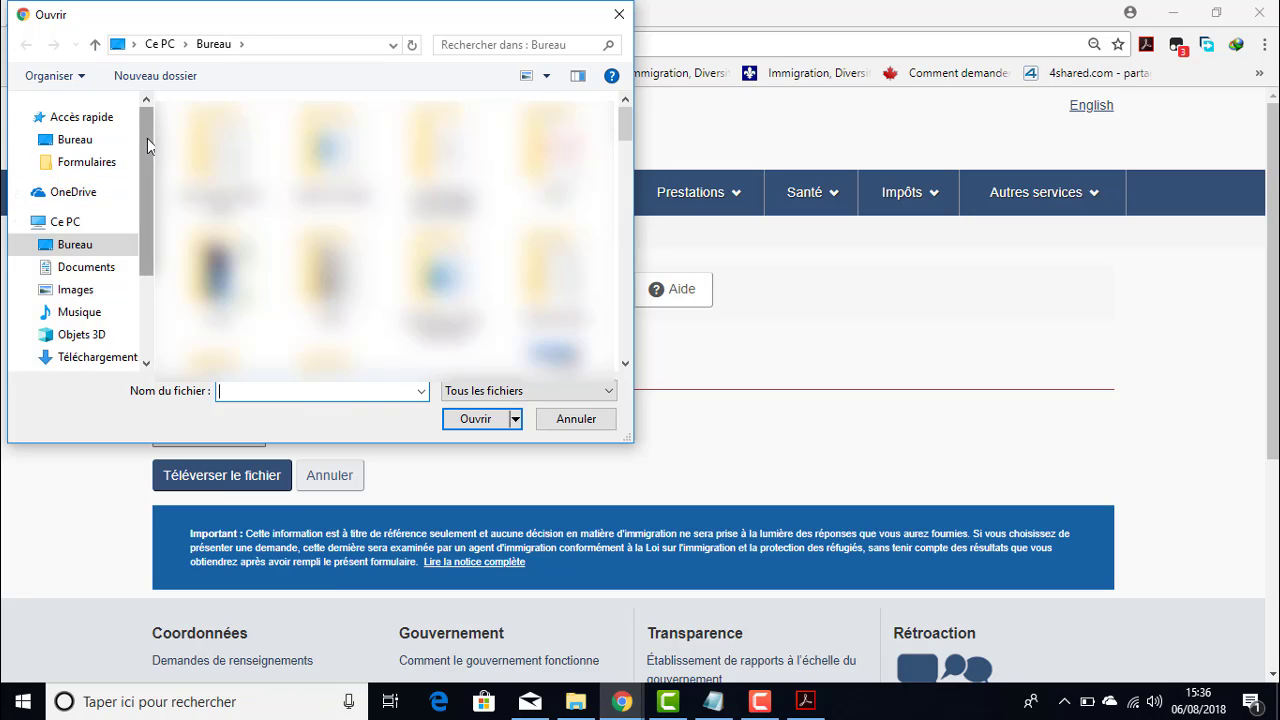
pyautogui.moveTo(147, 138)
pyautogui.mouseDown()
pyautogui.moveTo(146, 224)
pyautogui.moveTo(143, 150)
pyautogui.mouseUp()
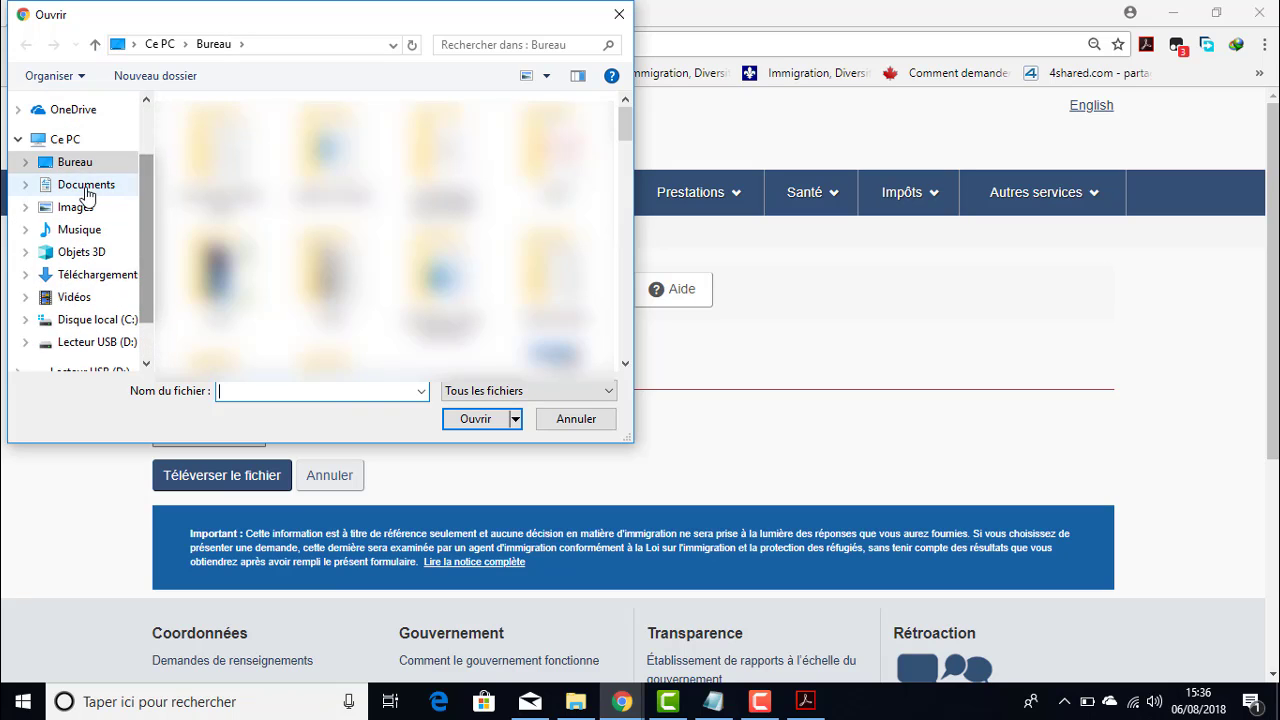
pyautogui.click(86, 187)
pyautogui.doubleClick(243, 172)
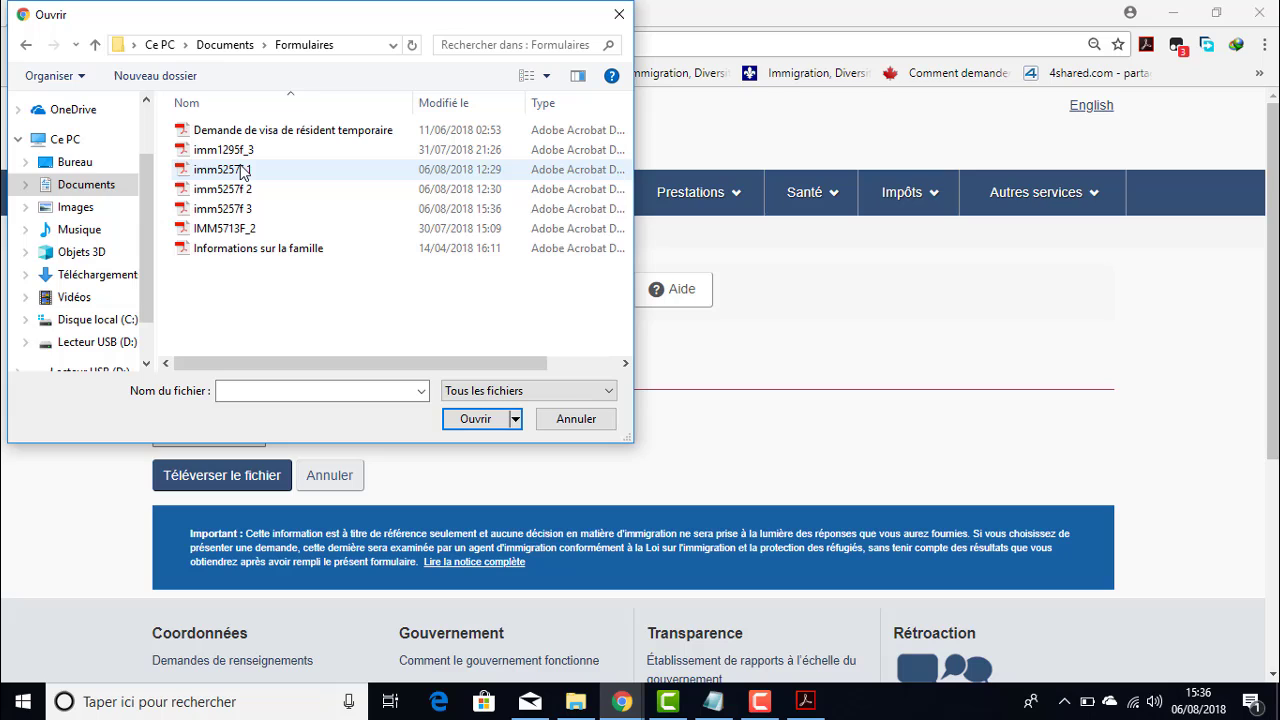
pyautogui.click(215, 212)
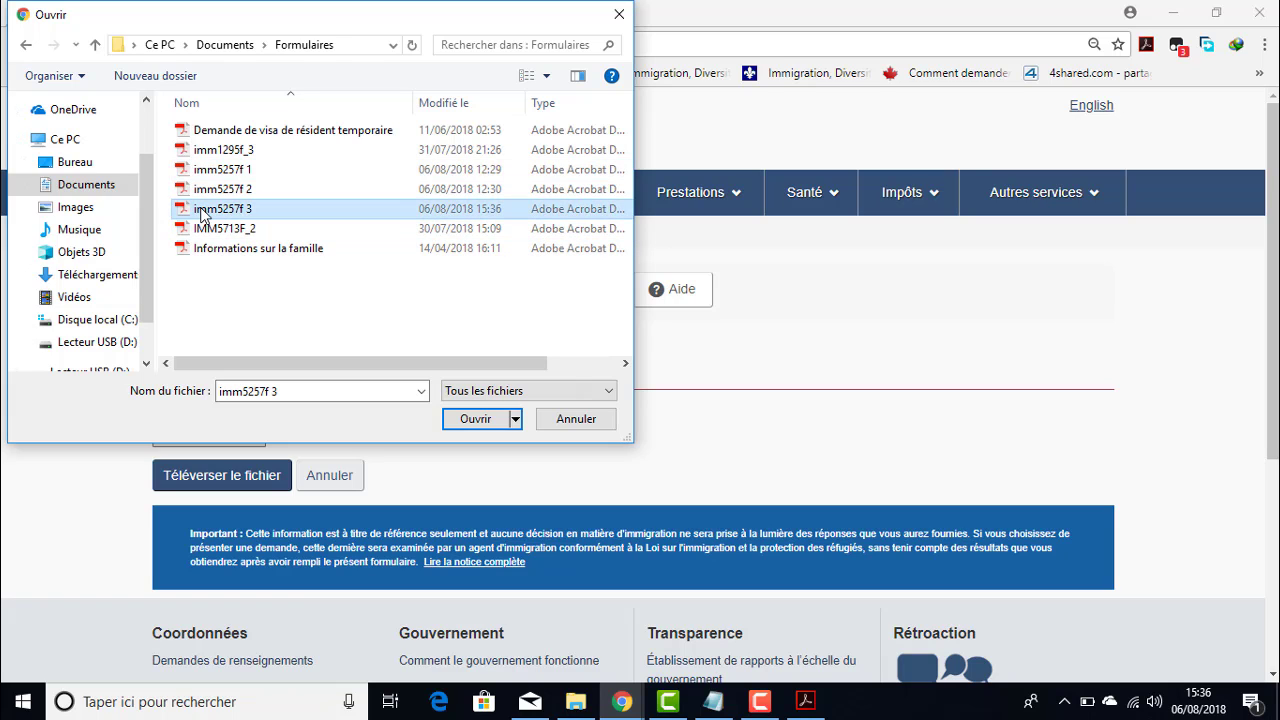
pyautogui.click(505, 419)
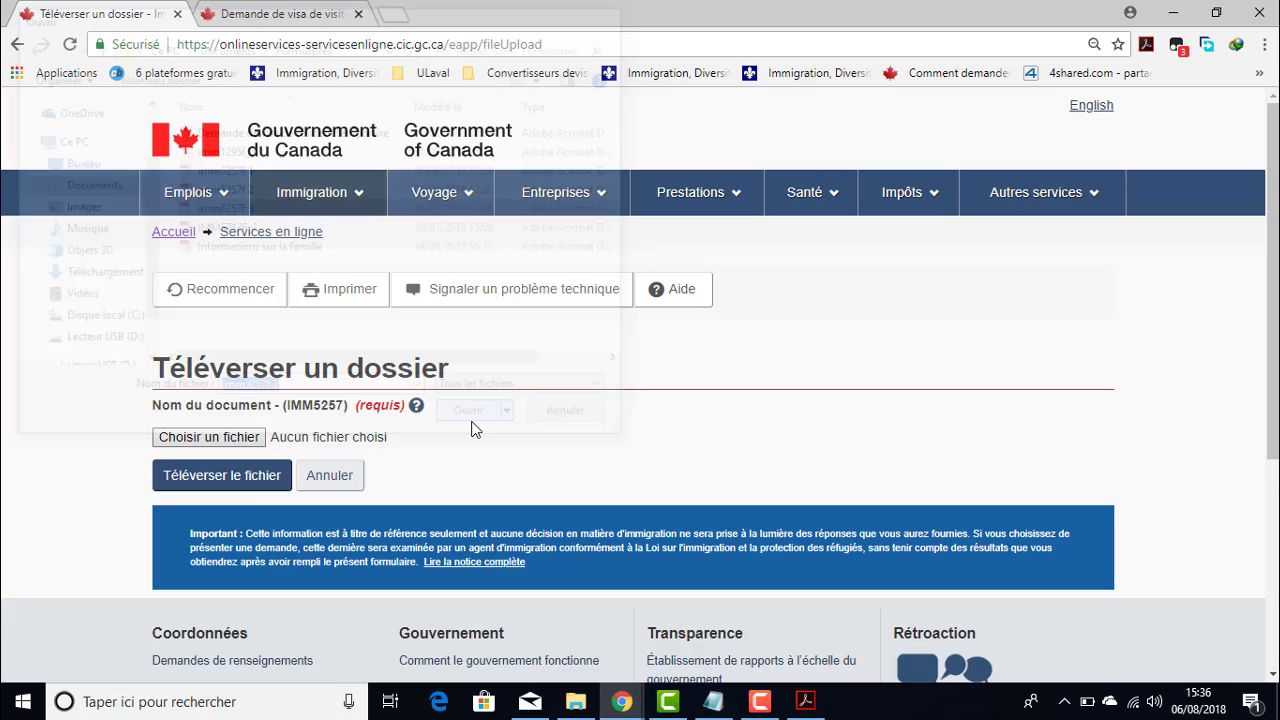
# - Upload imm5257f 3.pdf and read the error about mismatched birth dates
pyautogui.click(211, 474)
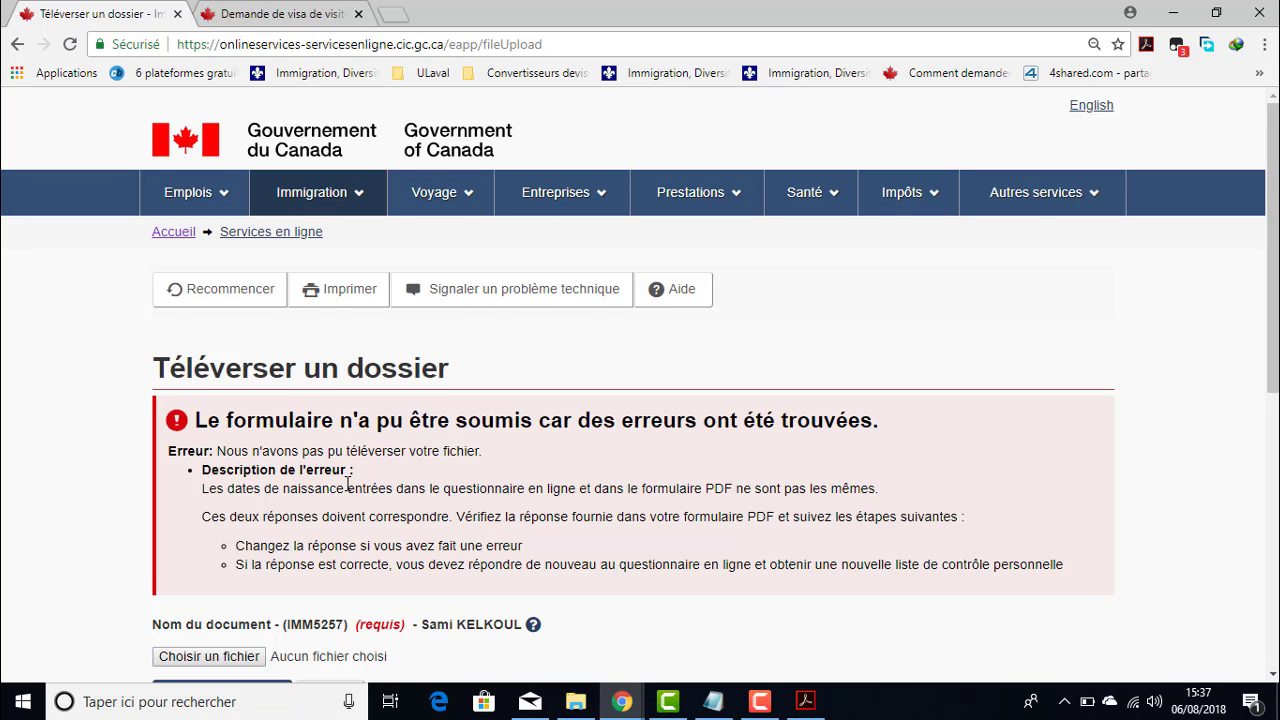
pyautogui.scroll(-1, 347, 484)
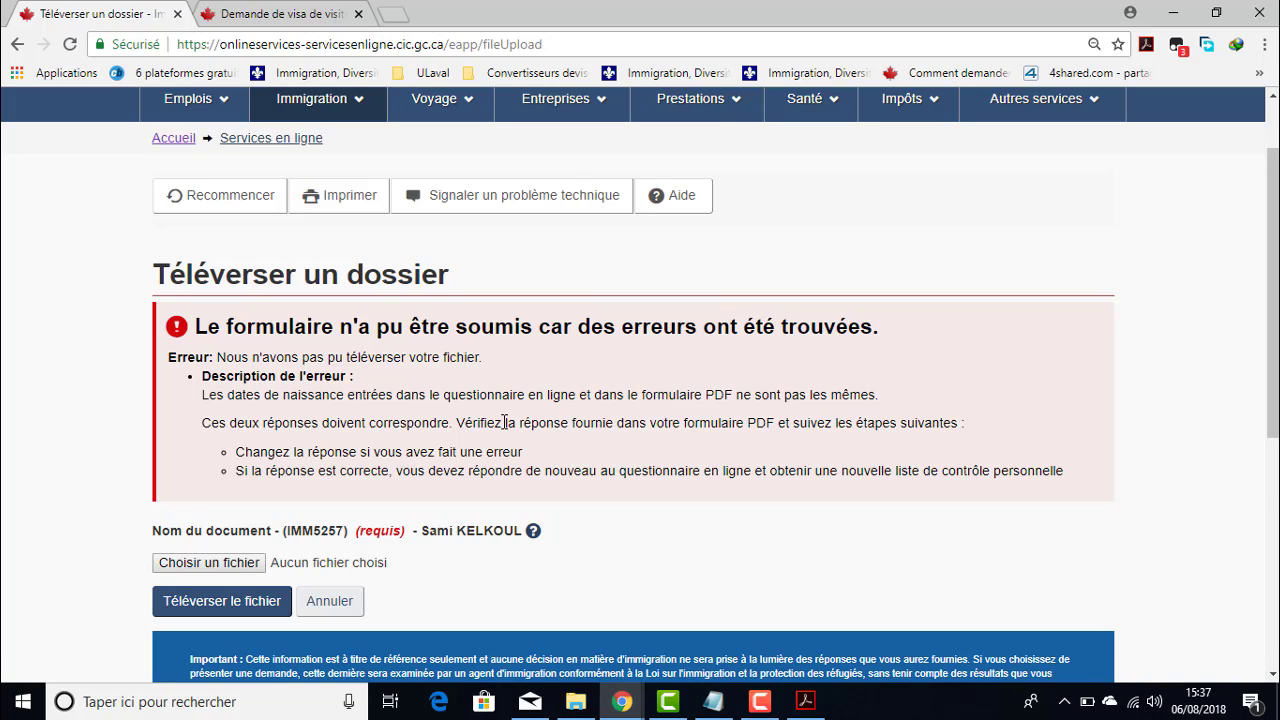
pyautogui.scroll(-1, 520, 422)
# - Go back to the questionnaire answers review, then forward again toward the document checklist
pyautogui.click(15, 46)
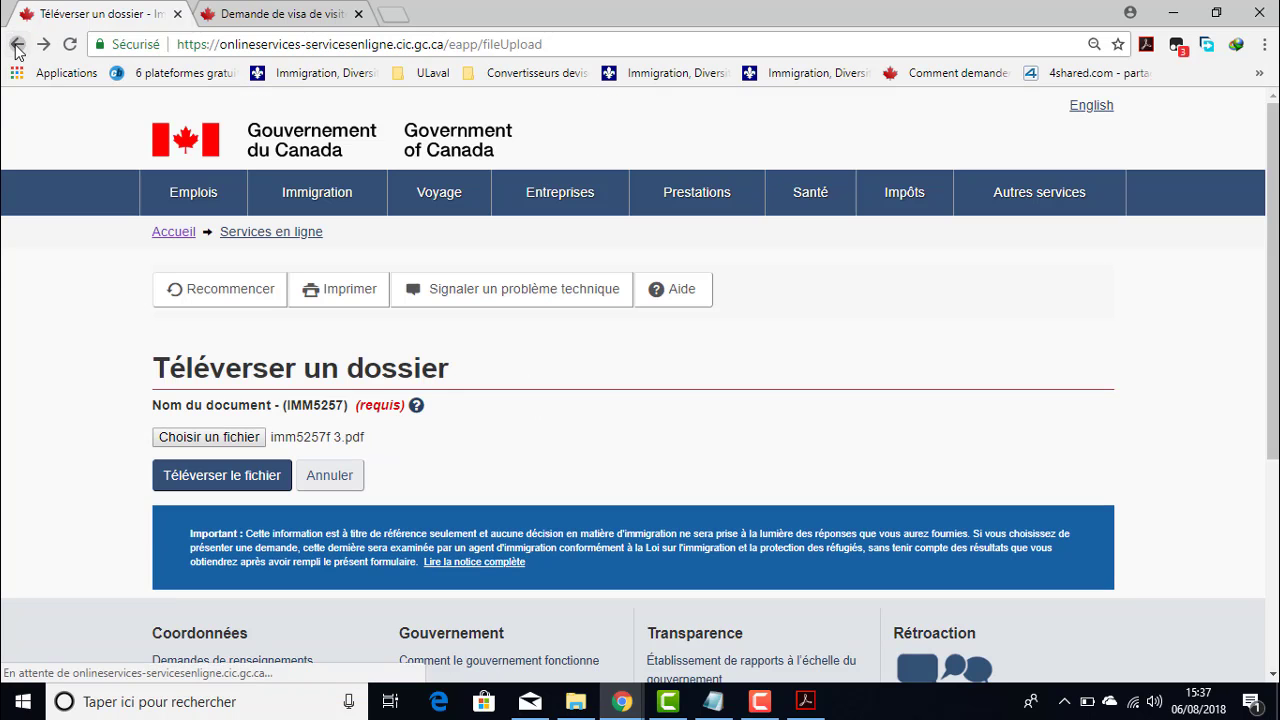
pyautogui.click(15, 46)
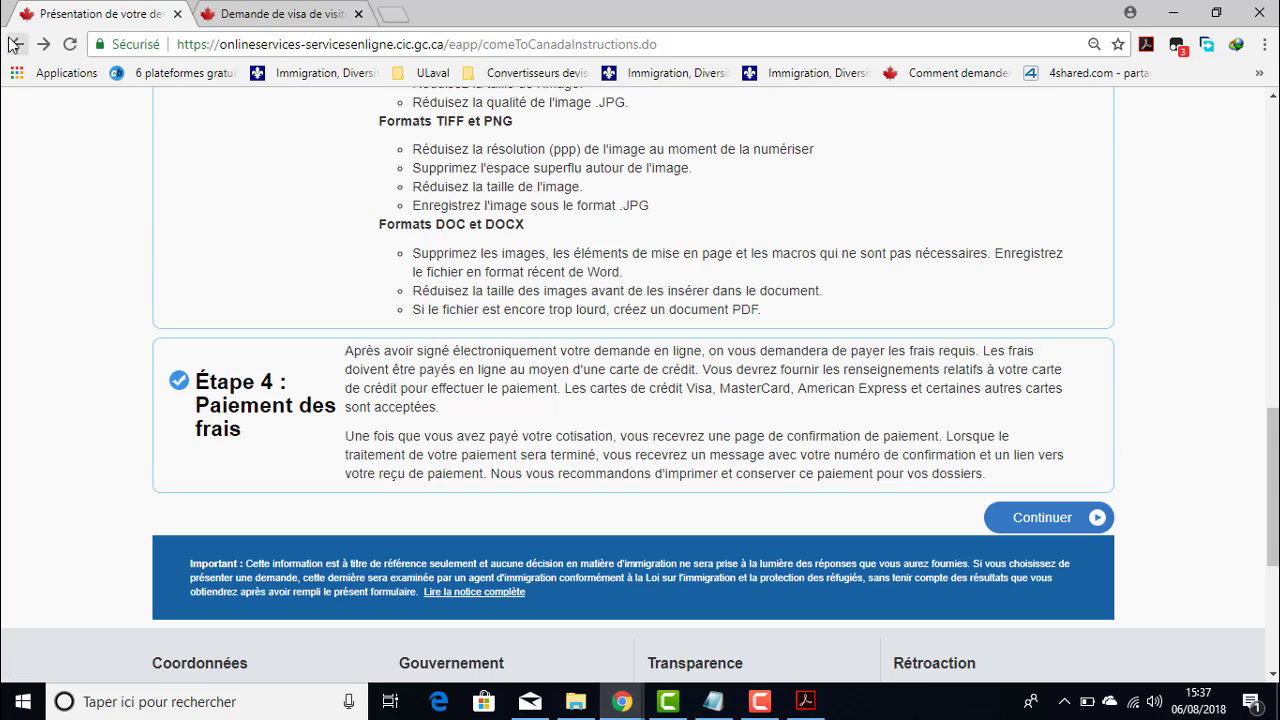
pyautogui.click(15, 45)
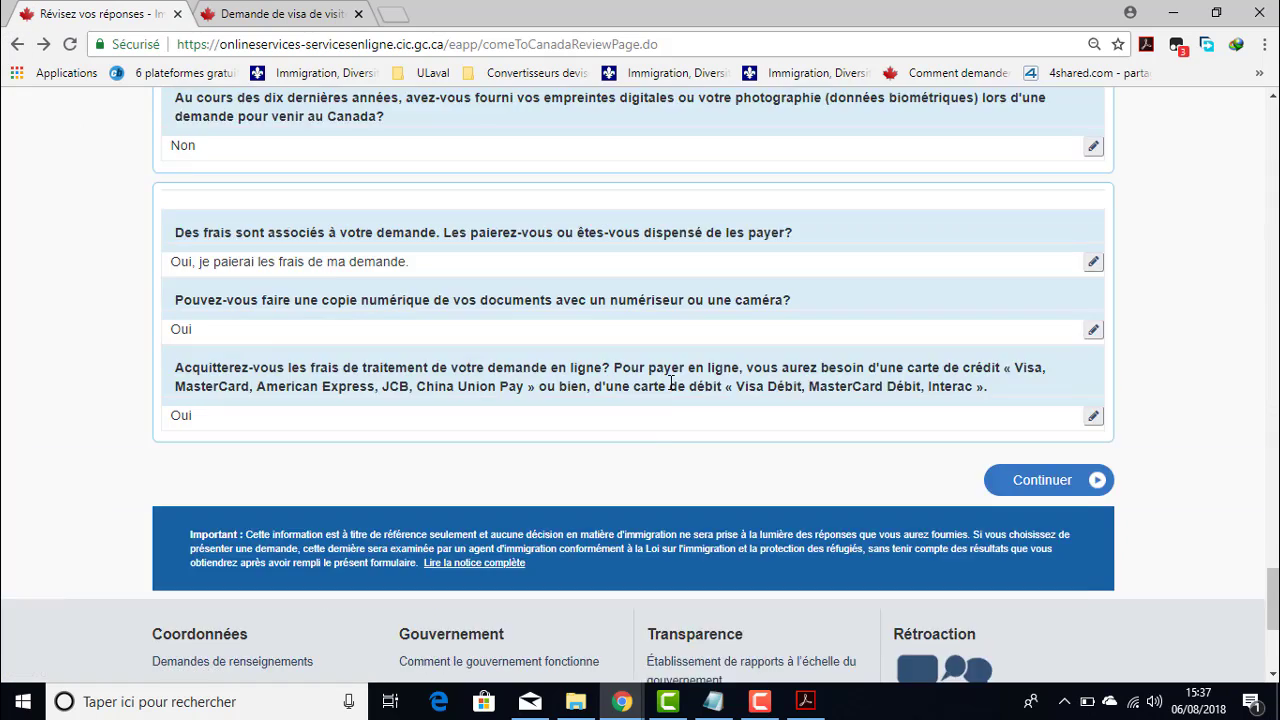
pyautogui.scroll(7, 540, 475)
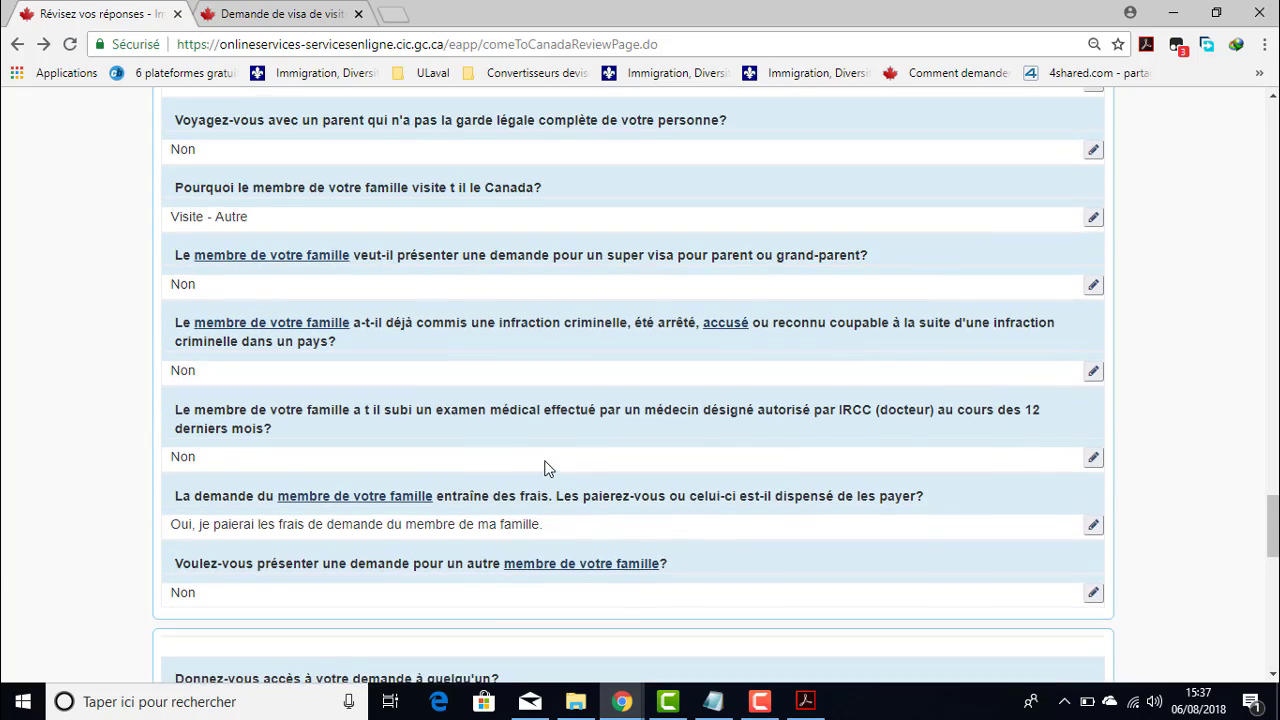
pyautogui.scroll(3, 548, 468)
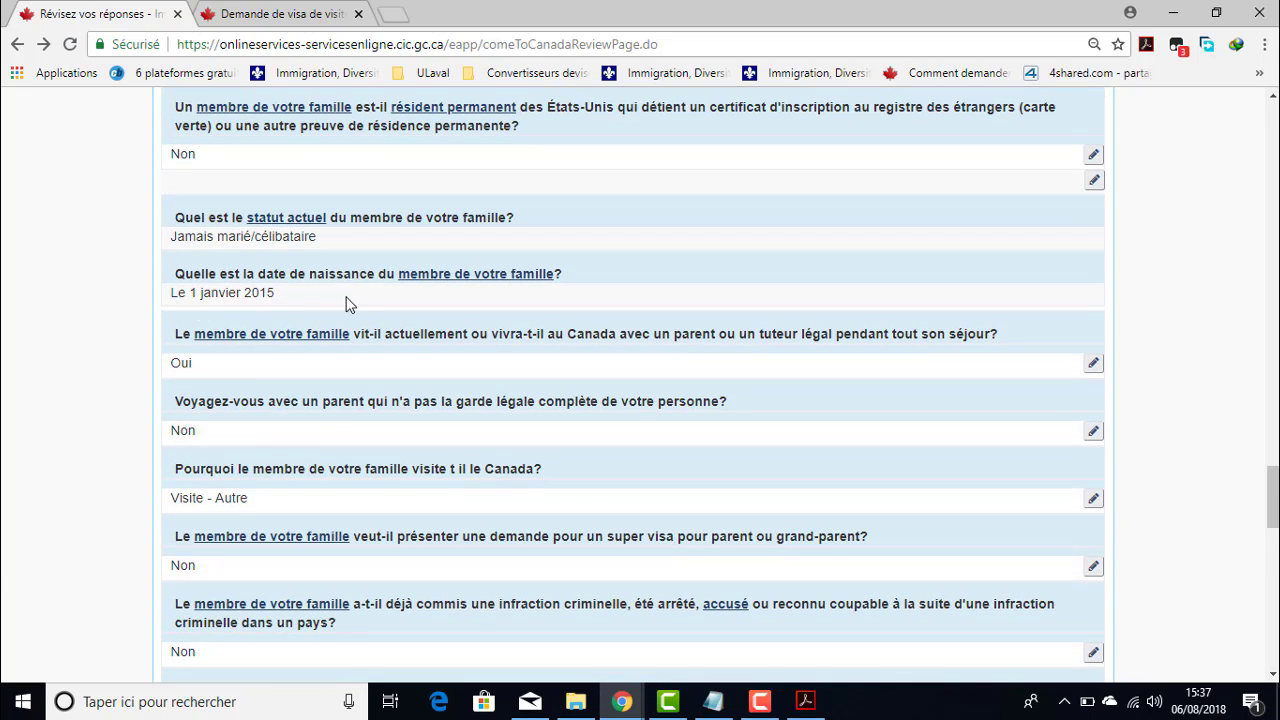
pyautogui.click(43, 45)
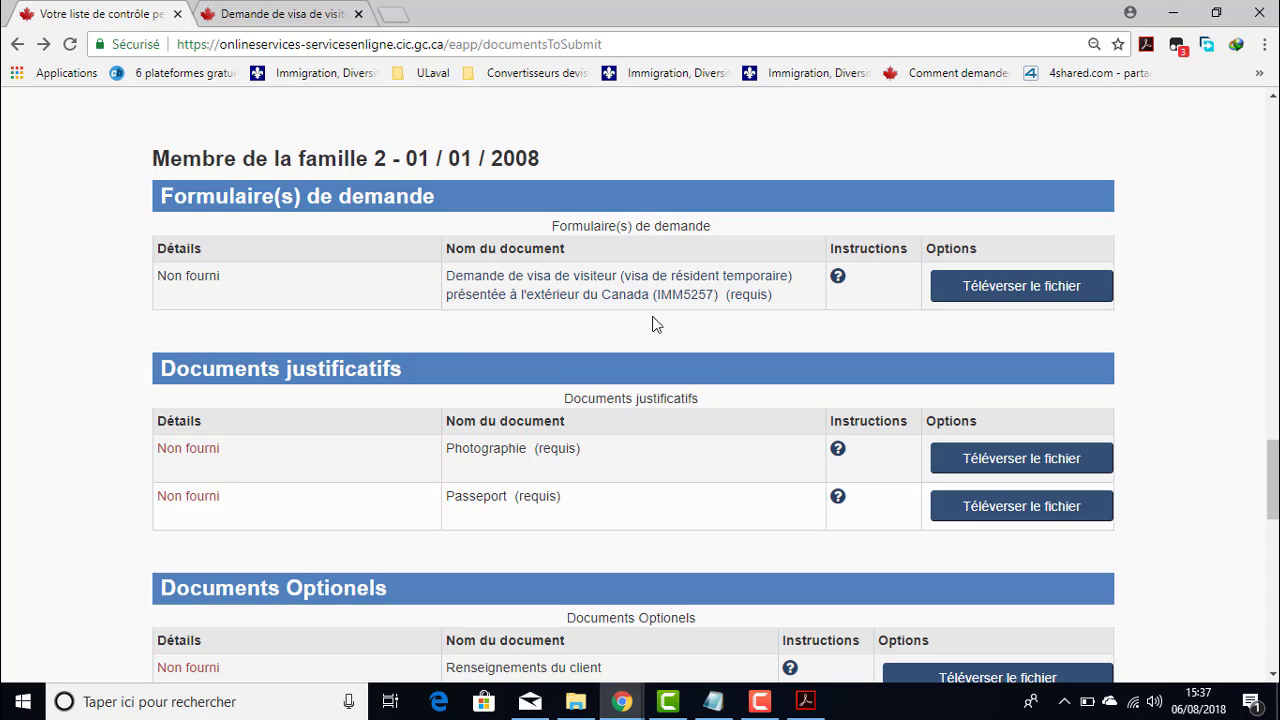
pyautogui.scroll(-6, 662, 314)
pyautogui.scroll(5, 662, 320)
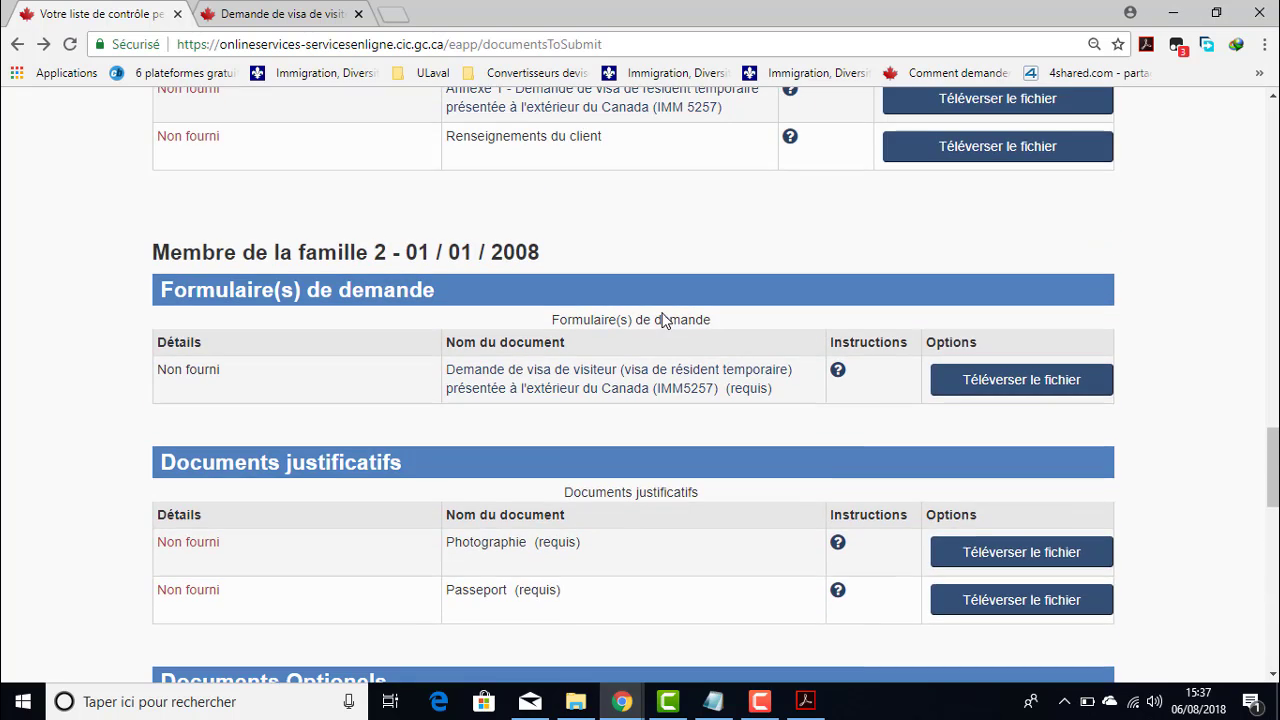
pyautogui.moveTo(541, 253); pyautogui.dragTo(422, 252)
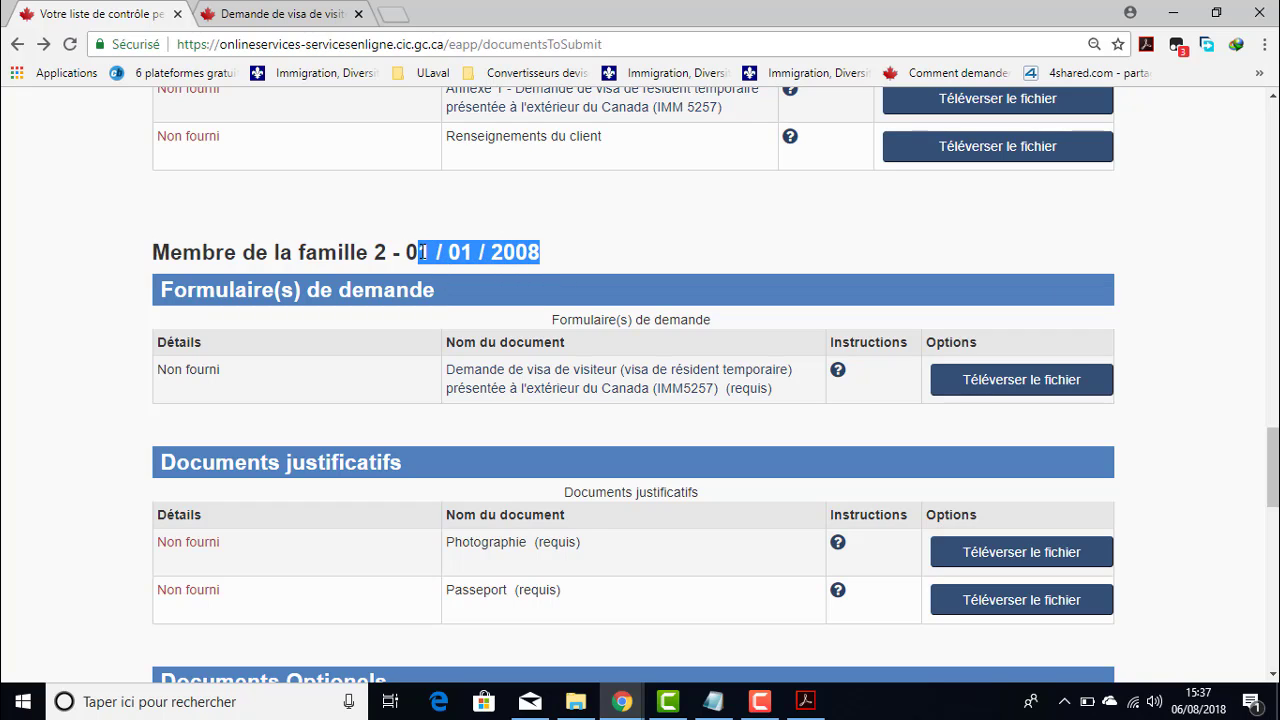
pyautogui.click(599, 243)
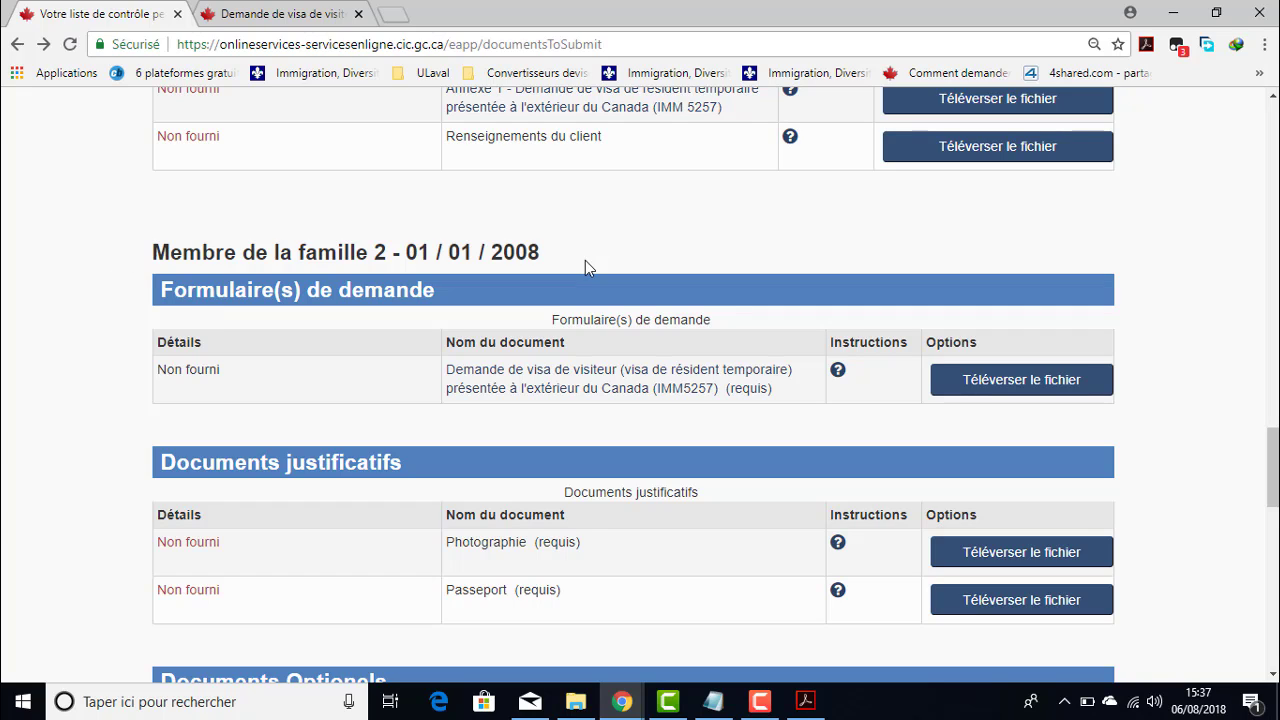
pyautogui.scroll(-3, 590, 260)
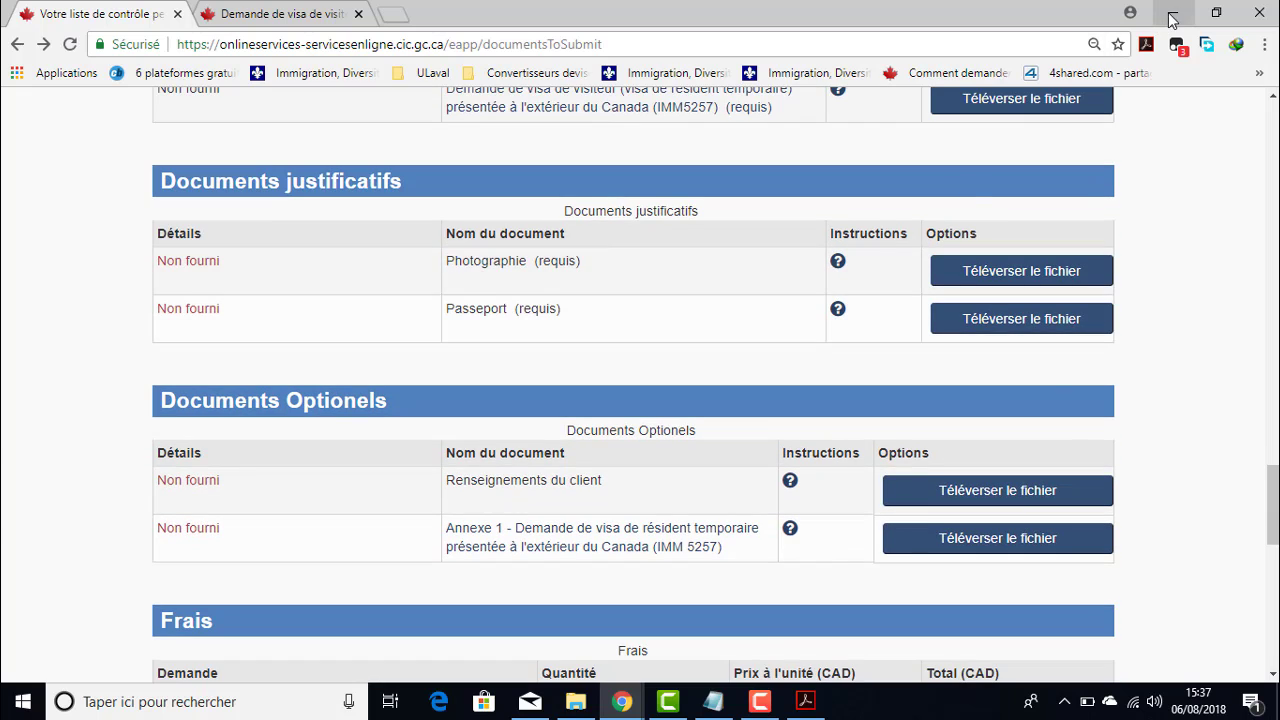
pyautogui.click(1172, 14)
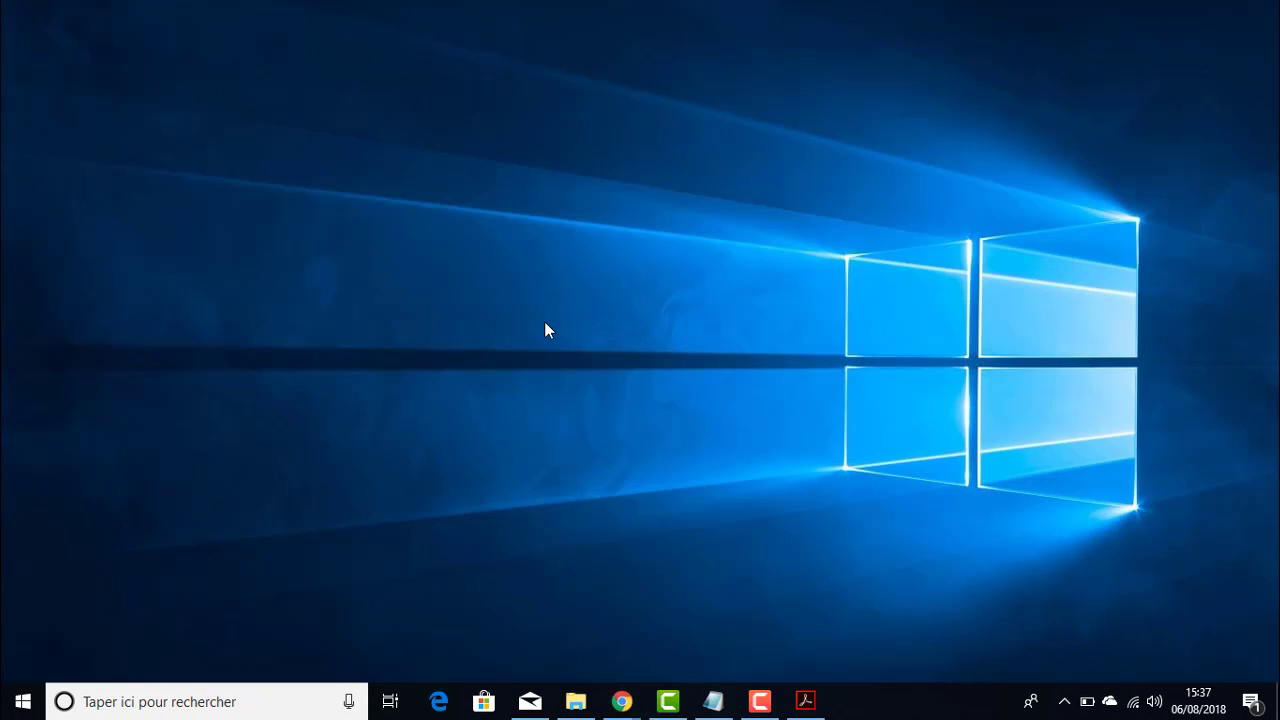
# - In the restored IMM5257 form, change the birth year to 2008 and save it
pyautogui.click(806, 700)
pyautogui.scroll(-15, 590, 390)
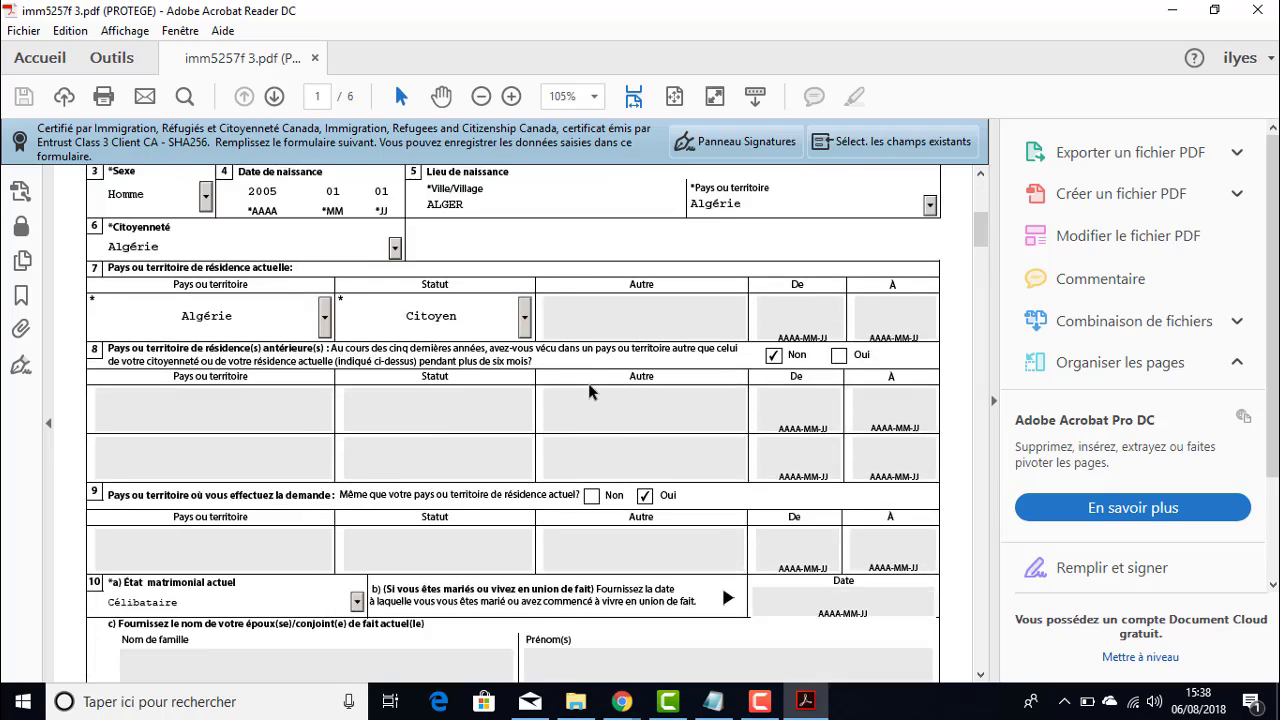
pyautogui.scroll(-2, 588, 390)
pyautogui.scroll(12, 588, 390)
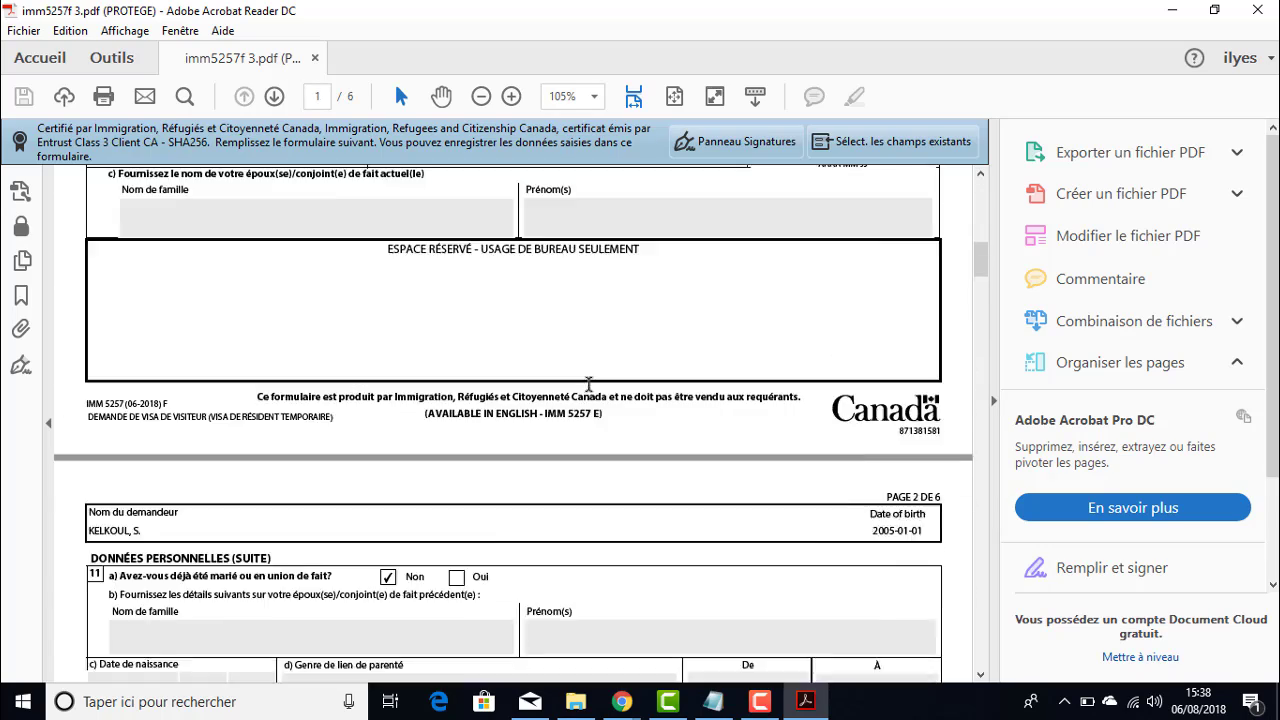
pyautogui.scroll(5, 589, 385)
pyautogui.scroll(-4, 589, 380)
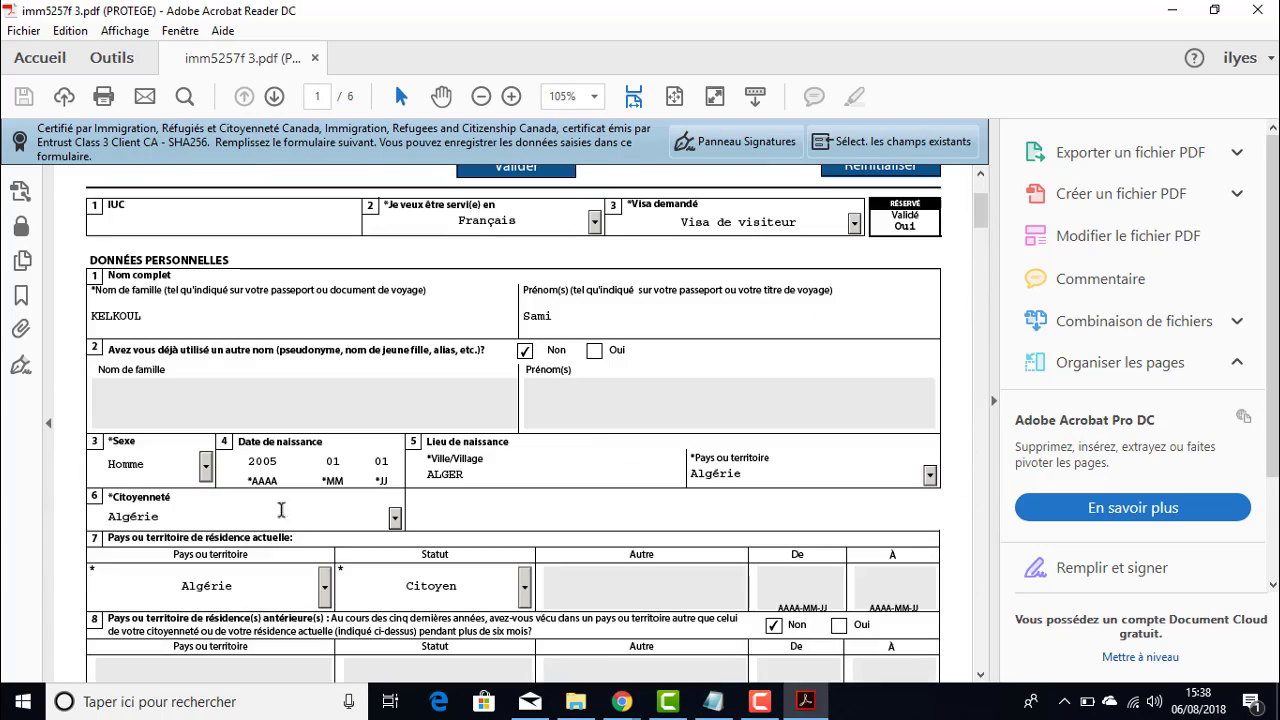
pyautogui.moveTo(277, 461); pyautogui.dragTo(252, 458)
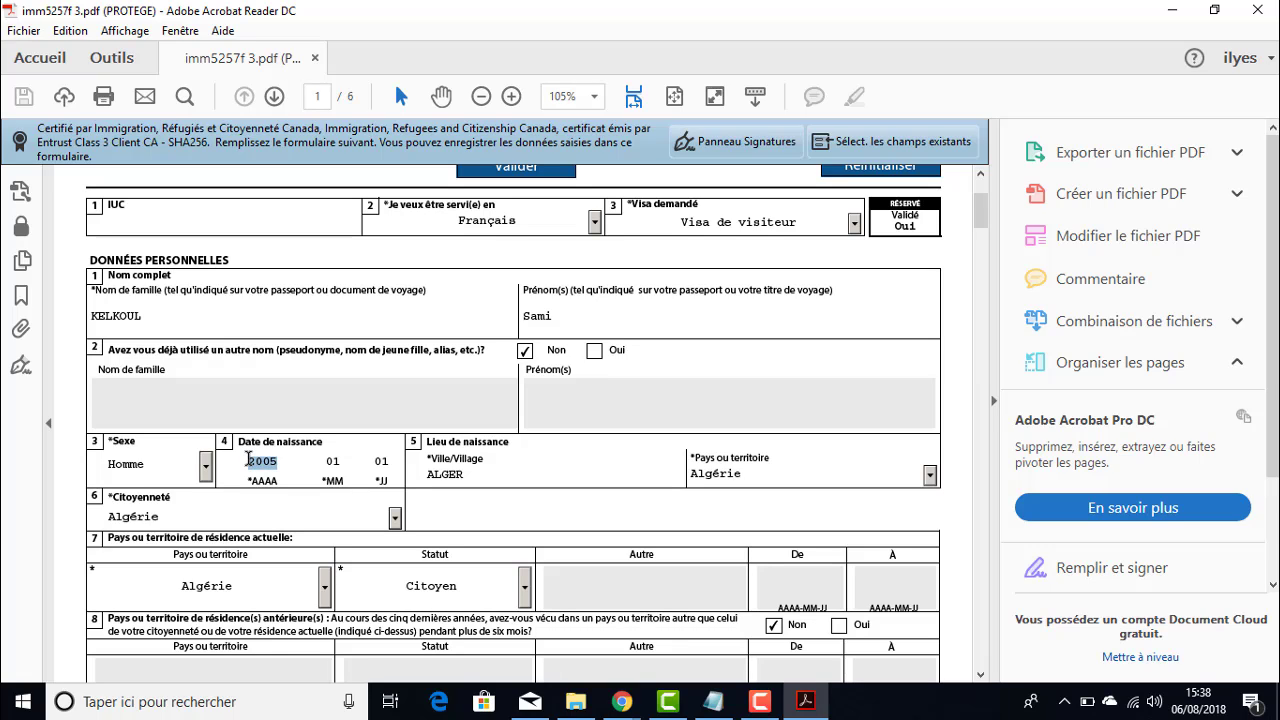
pyautogui.write('208')
pyautogui.press('BackSpace')
pyautogui.write('08')
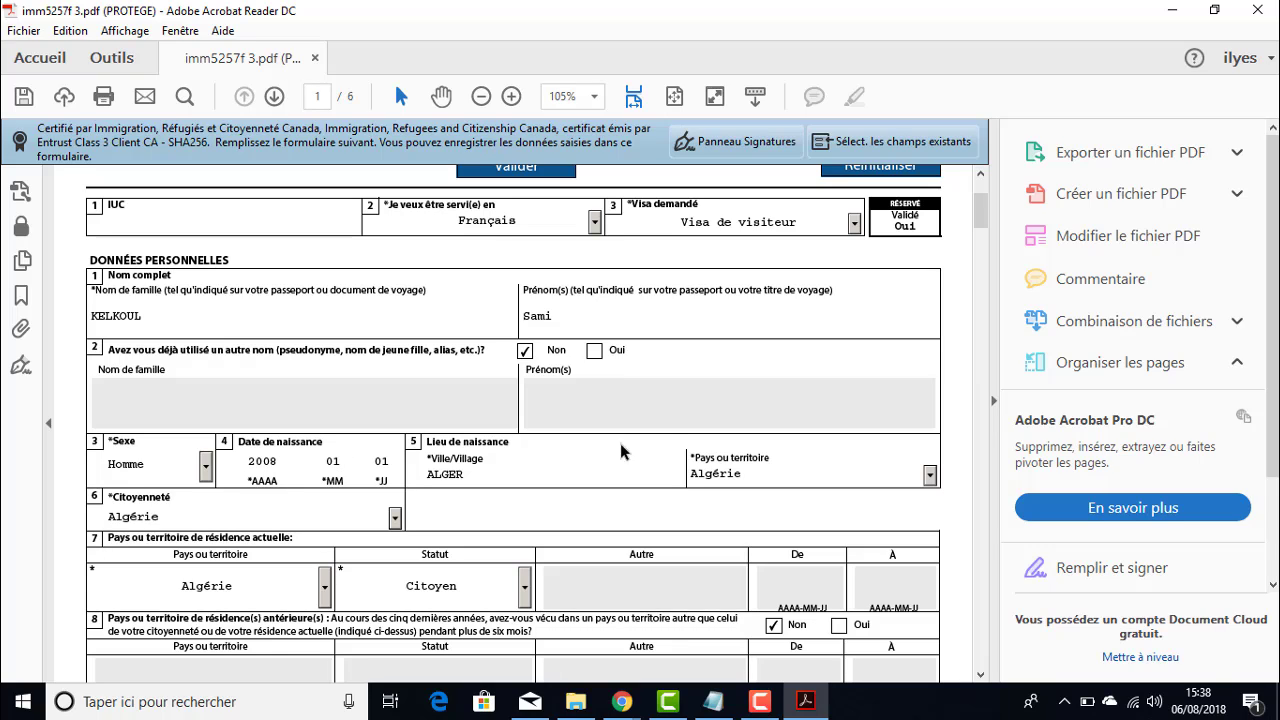
pyautogui.click(24, 96)
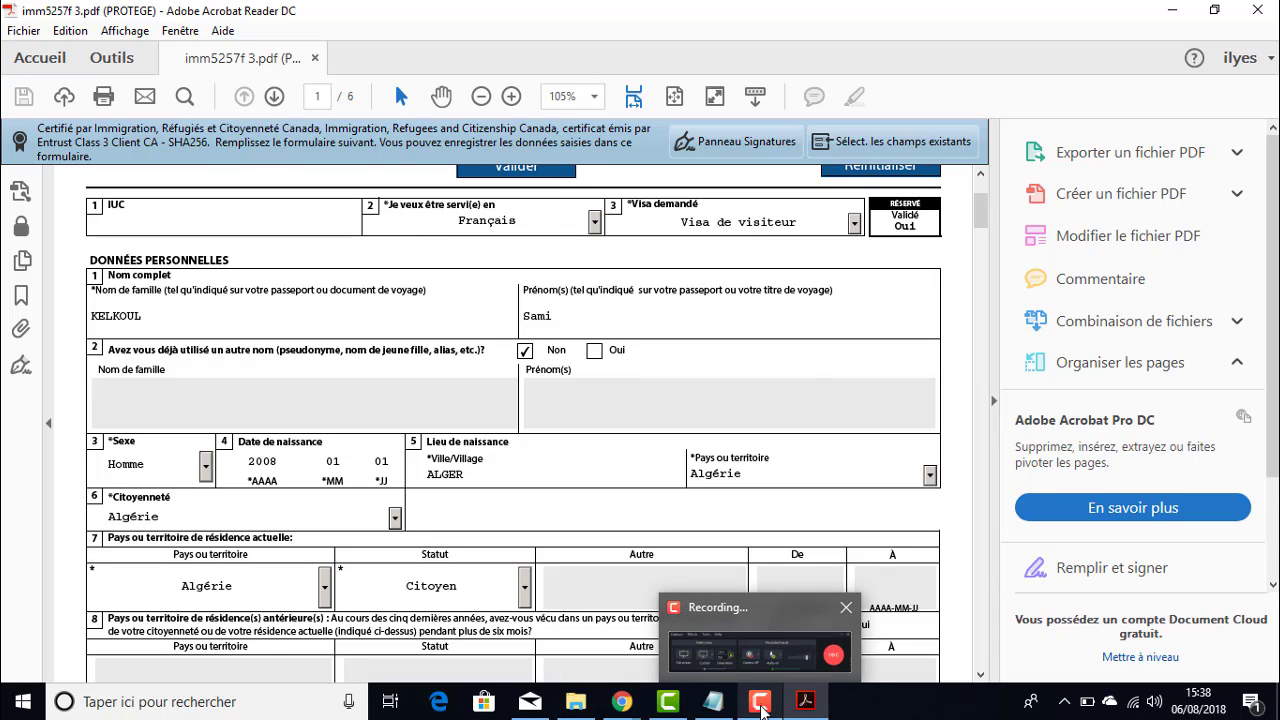
# - Minimize Acrobat and reopen the IRCC IMM5257 upload page in Chrome
pyautogui.click(1172, 9)
pyautogui.moveTo(624, 700)
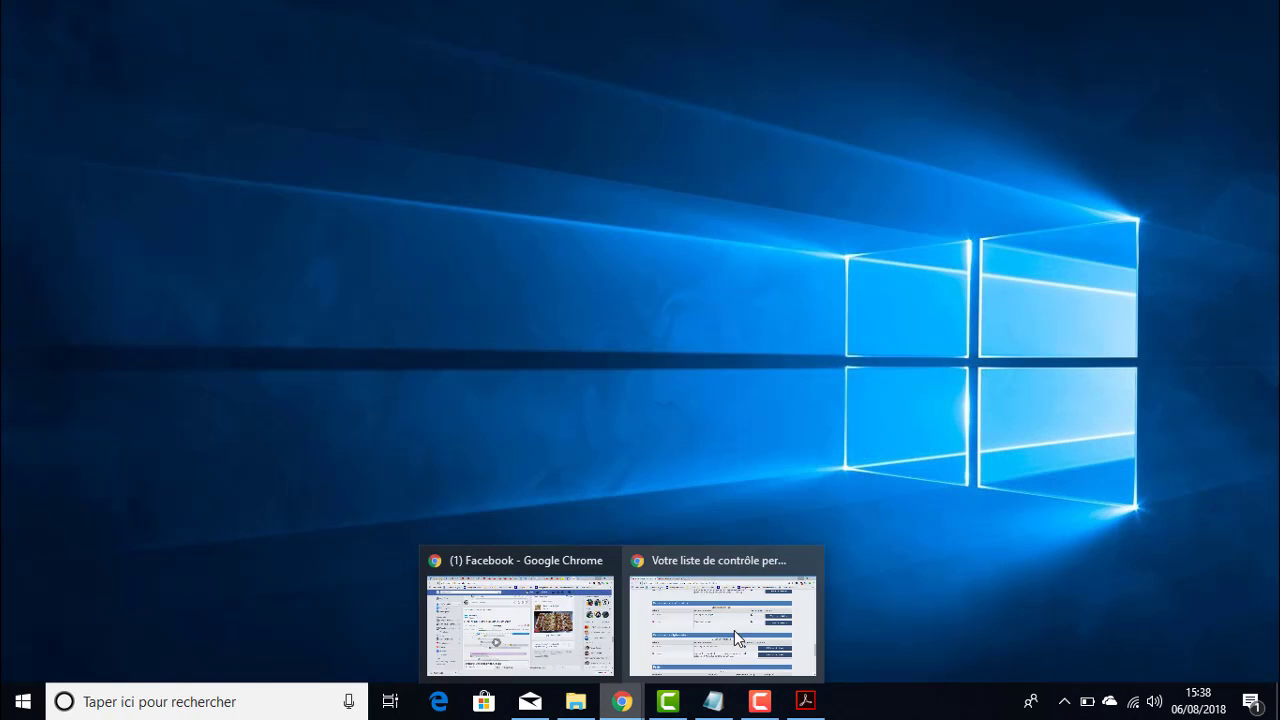
pyautogui.click(734, 625)
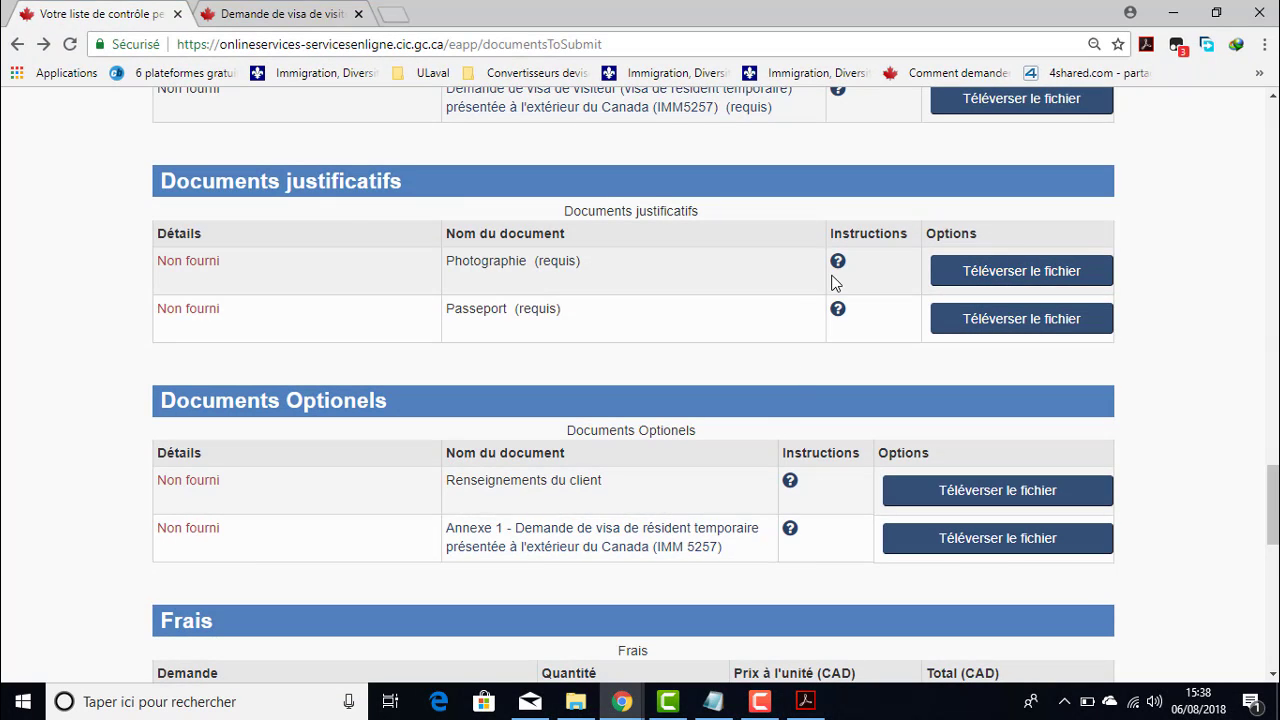
pyautogui.scroll(2, 820, 287)
pyautogui.click(945, 290)
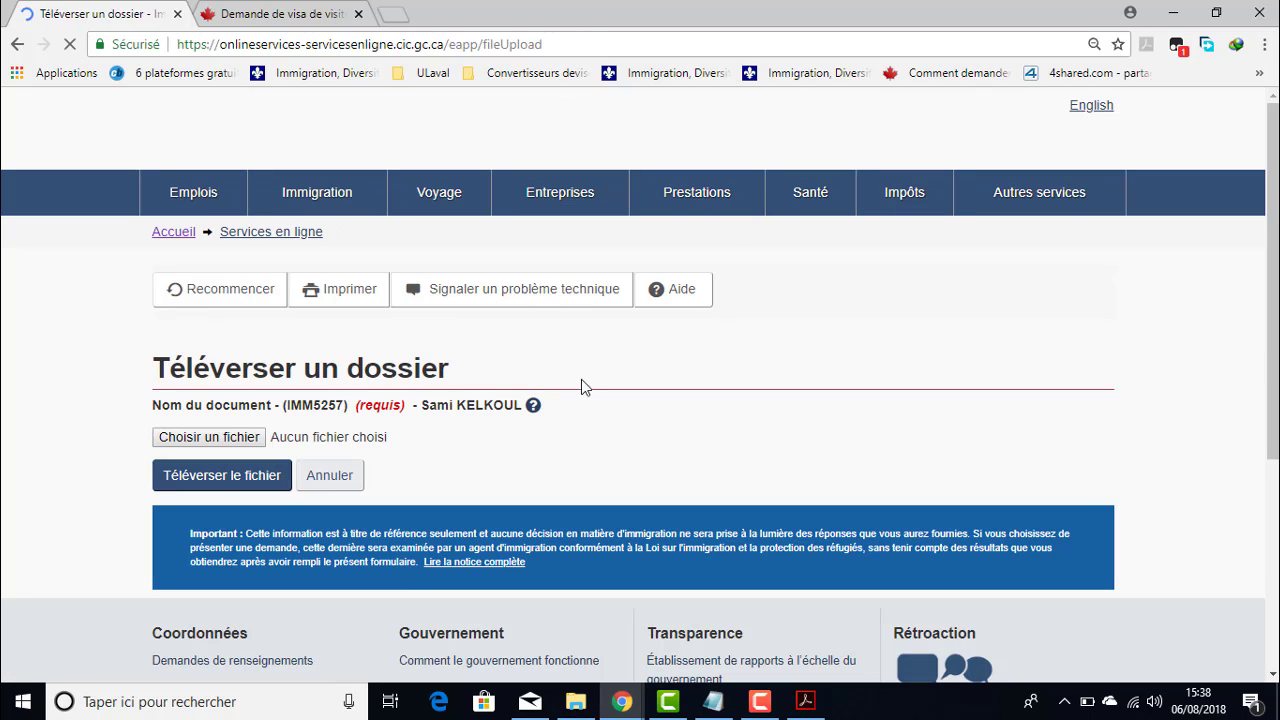
# - Pick imm5257f 3.pdf again and upload it, receiving the same birth-date mismatch error
pyautogui.click(240, 438)
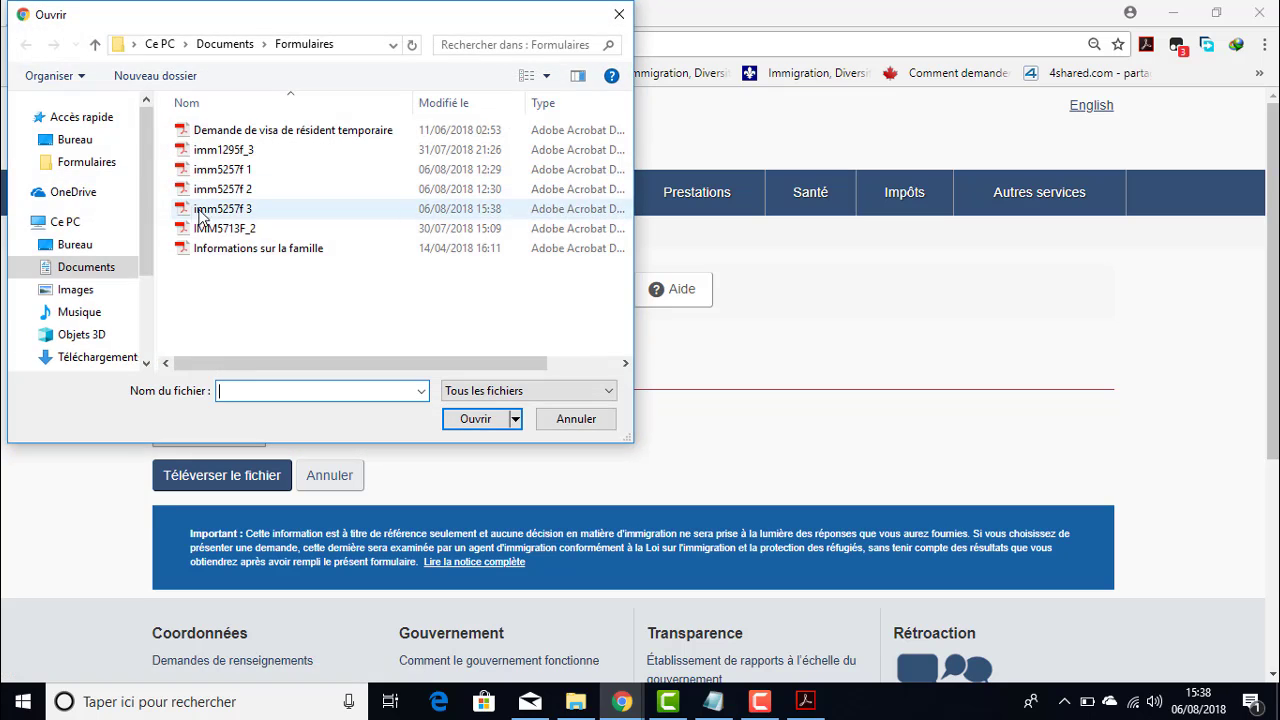
pyautogui.doubleClick(224, 209)
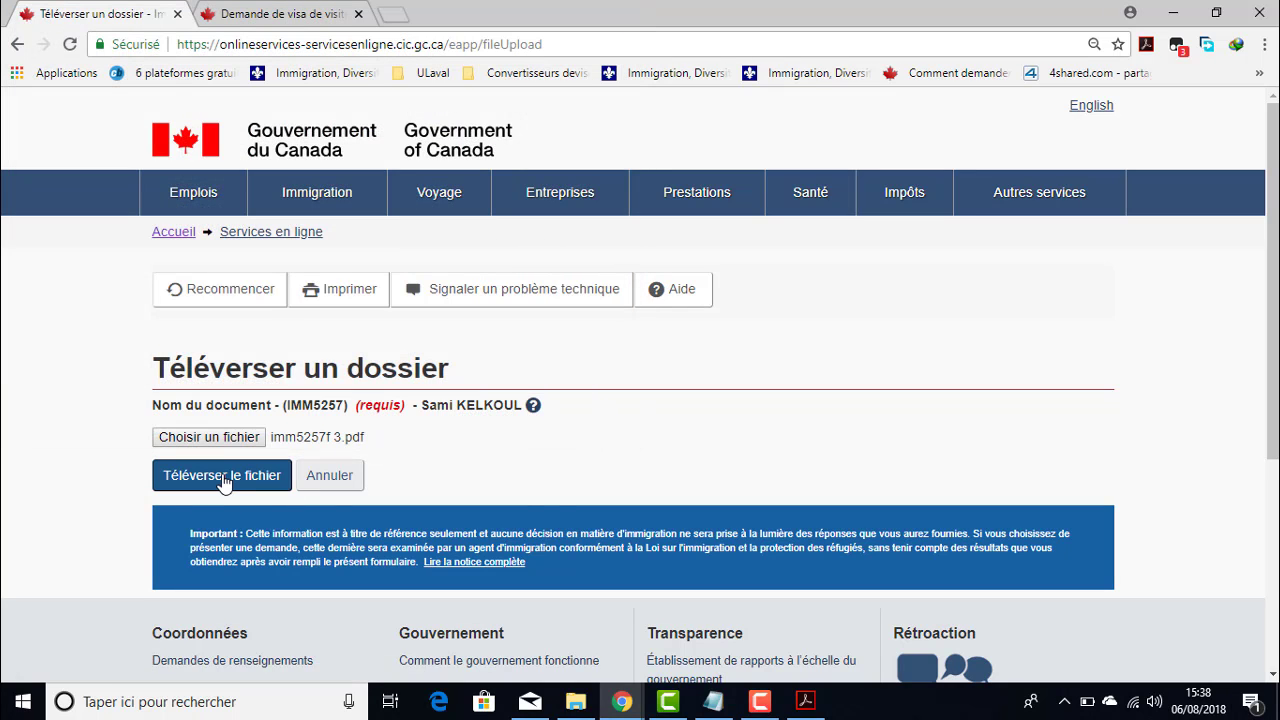
pyautogui.click(222, 479)
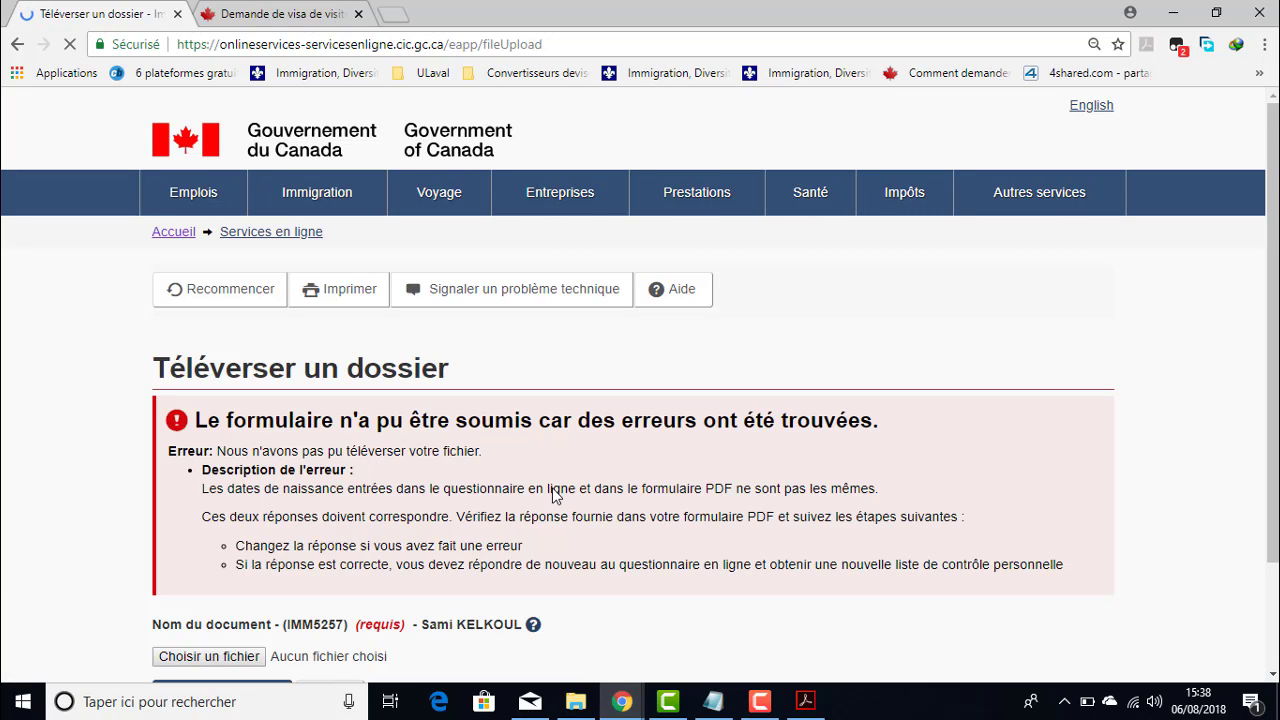
pyautogui.scroll(-1, 520, 452)
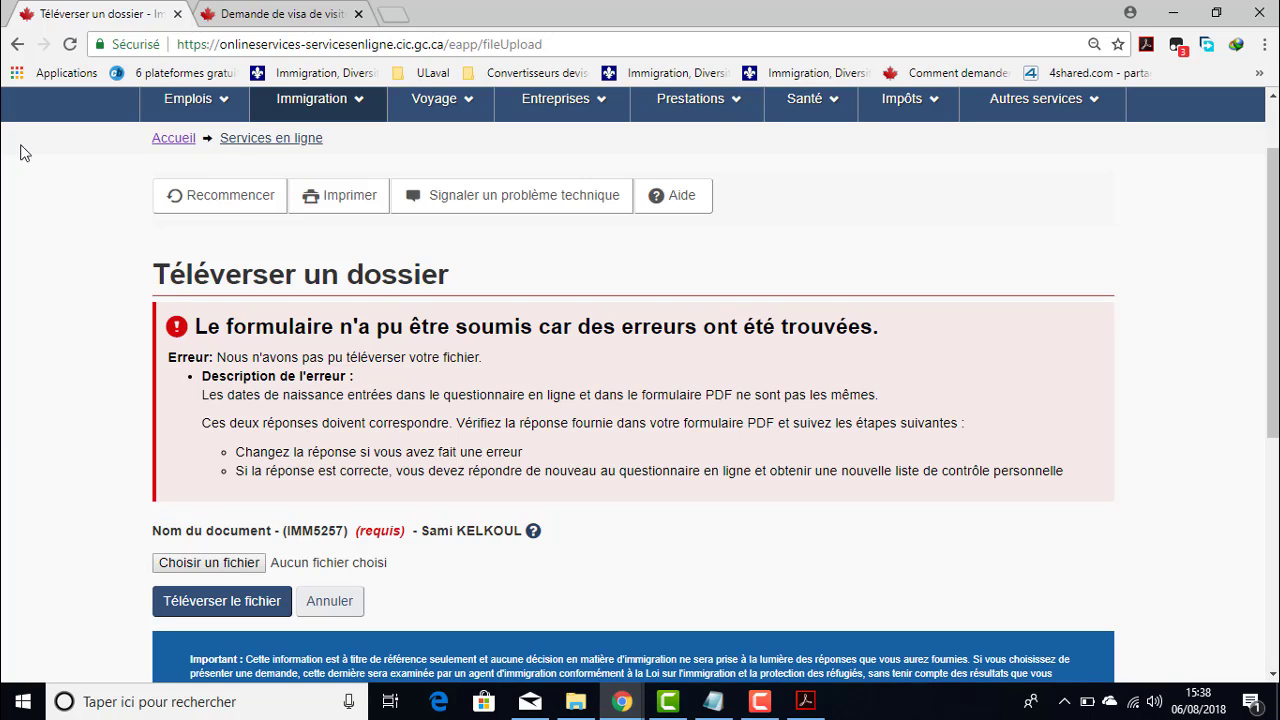
# - Return to the answers review and update the family member's birth year to 2008
pyautogui.click(17, 44)
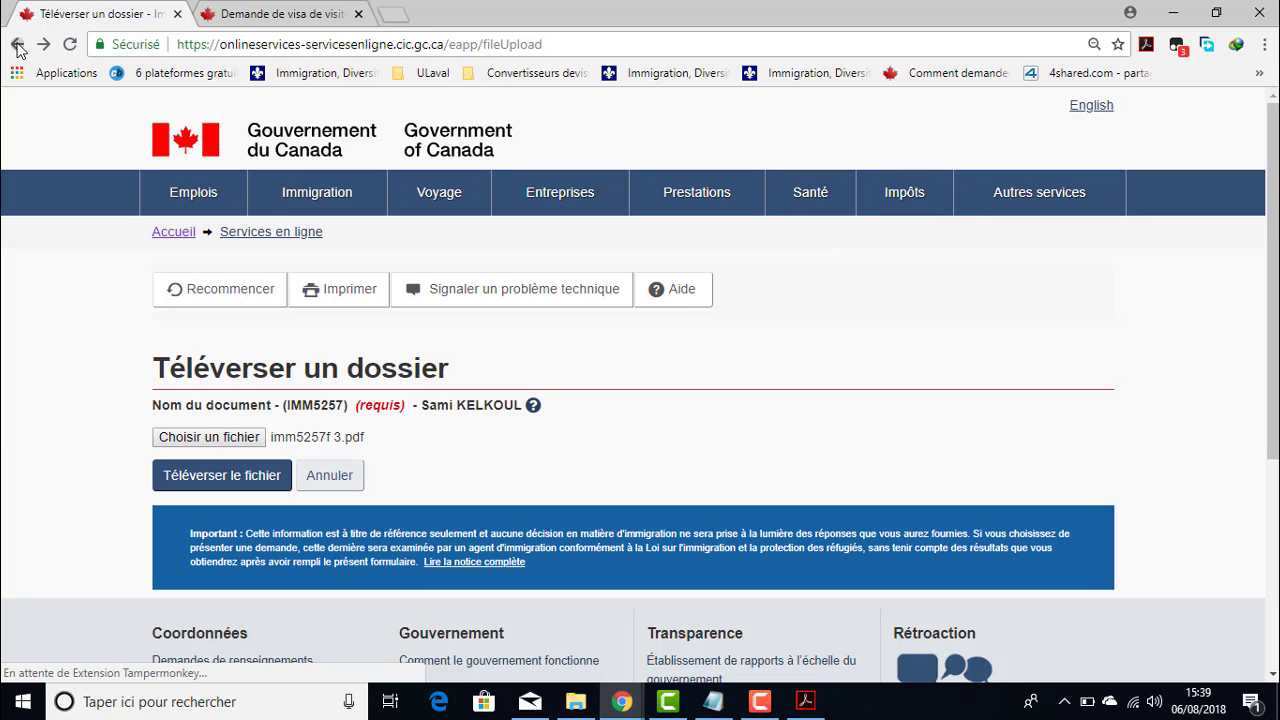
pyautogui.click(17, 44)
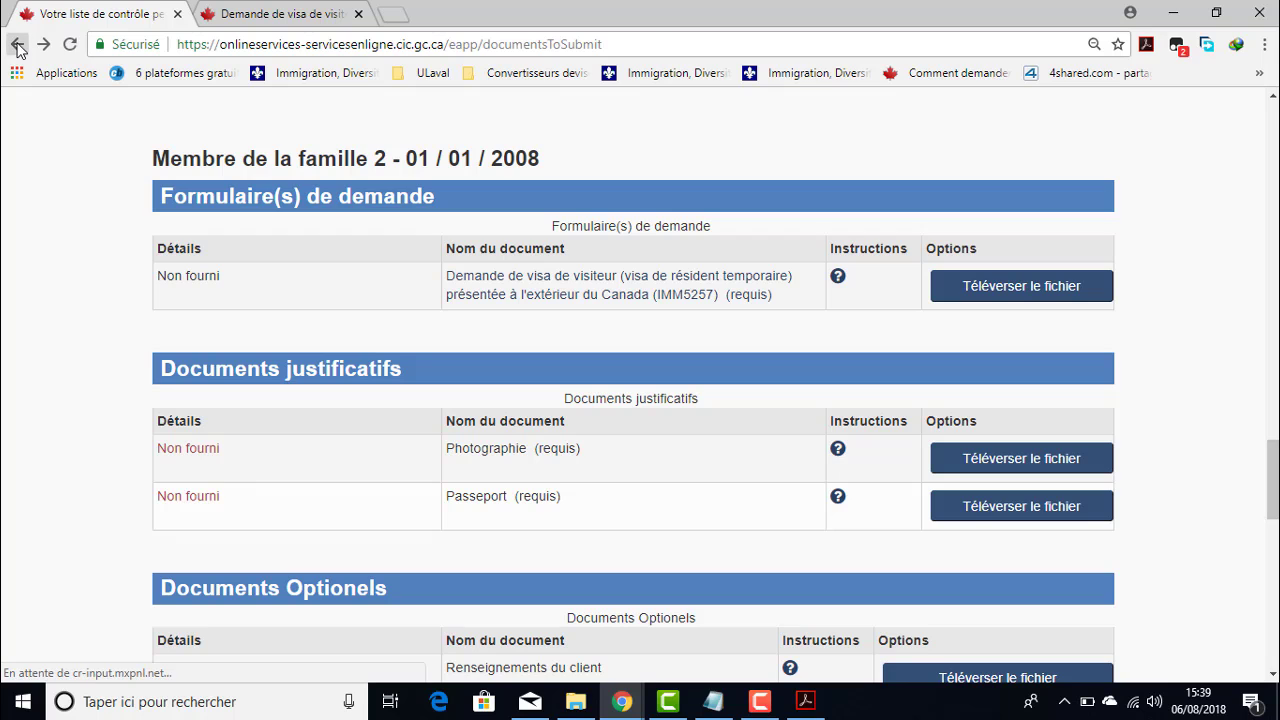
pyautogui.click(17, 44)
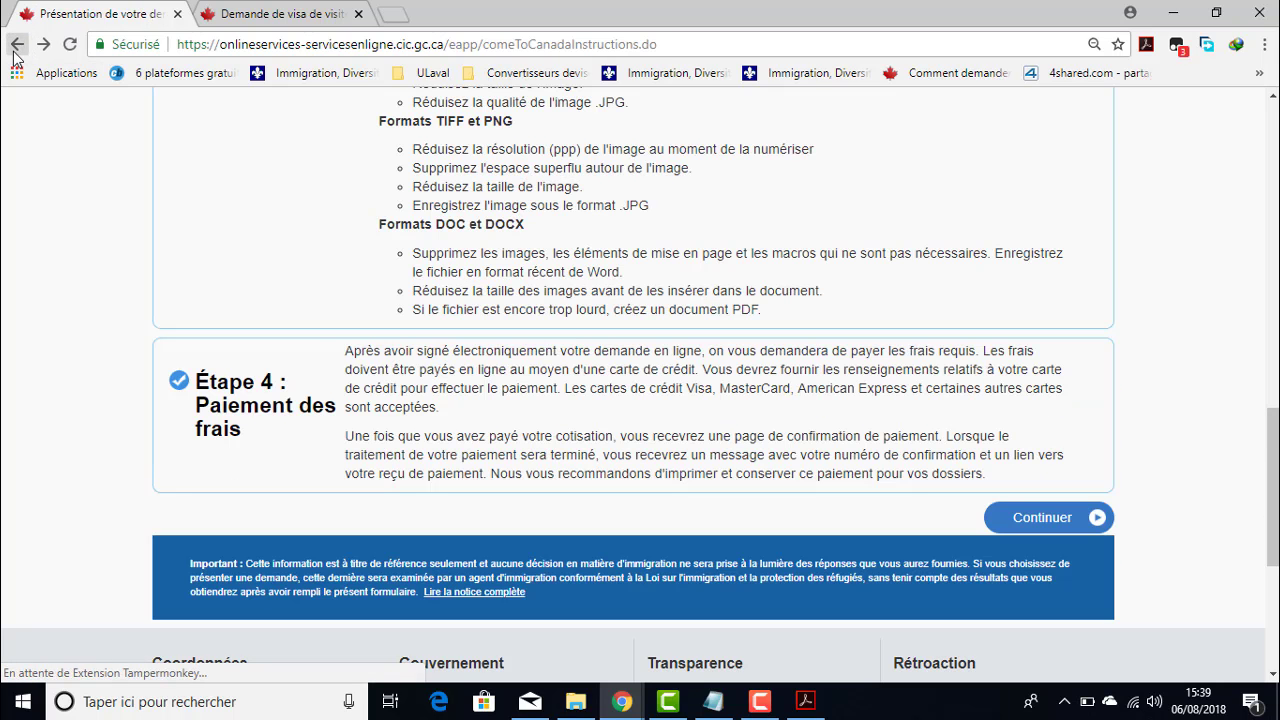
pyautogui.click(17, 44)
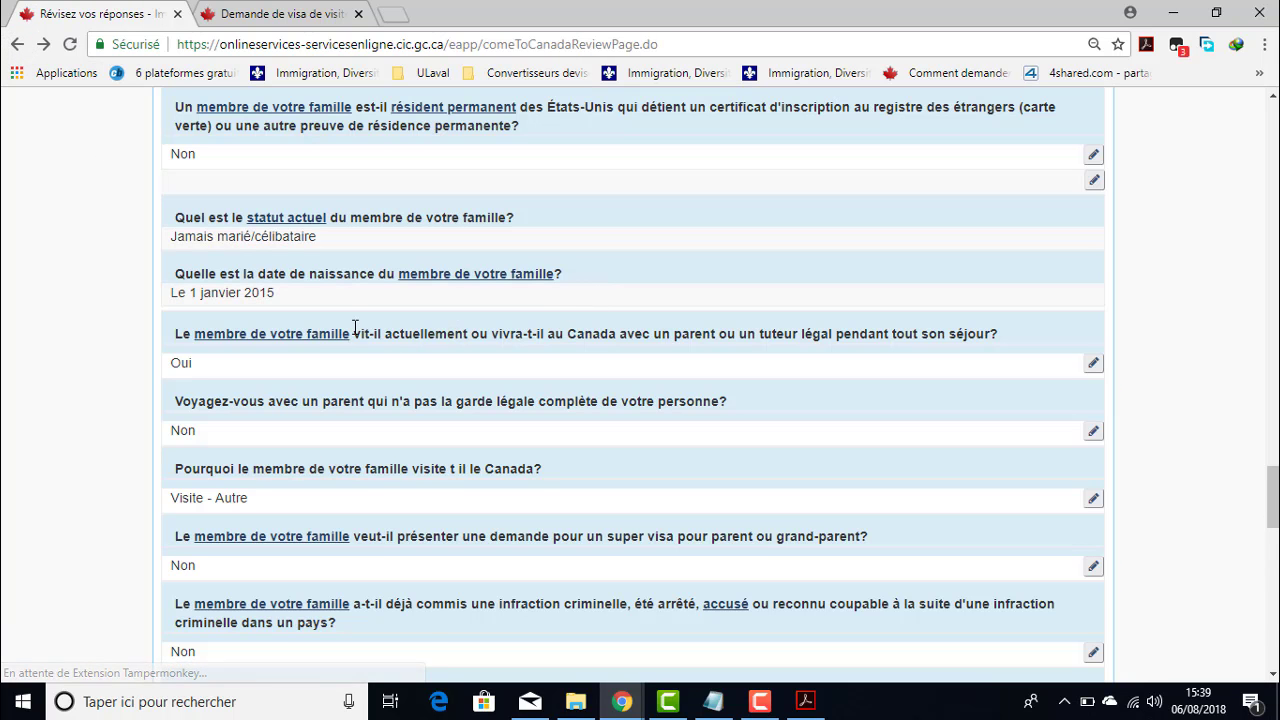
pyautogui.click(1094, 181)
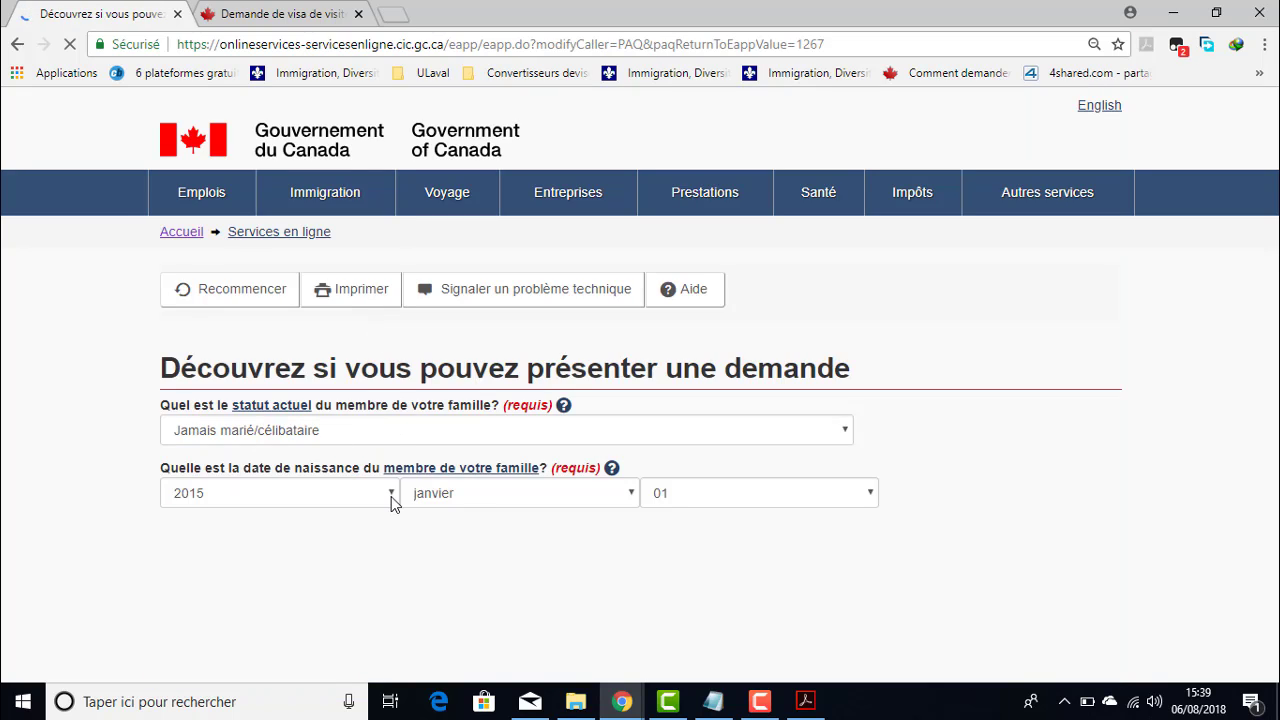
pyautogui.click(392, 503)
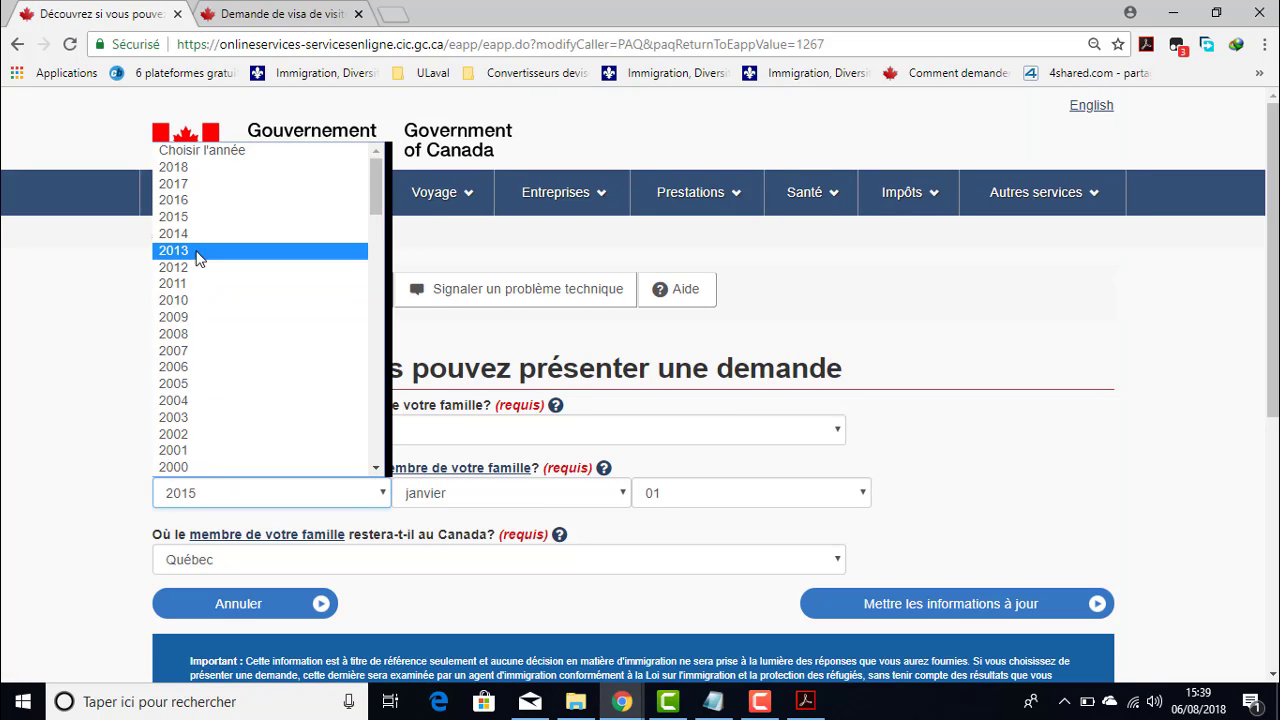
pyautogui.click(193, 334)
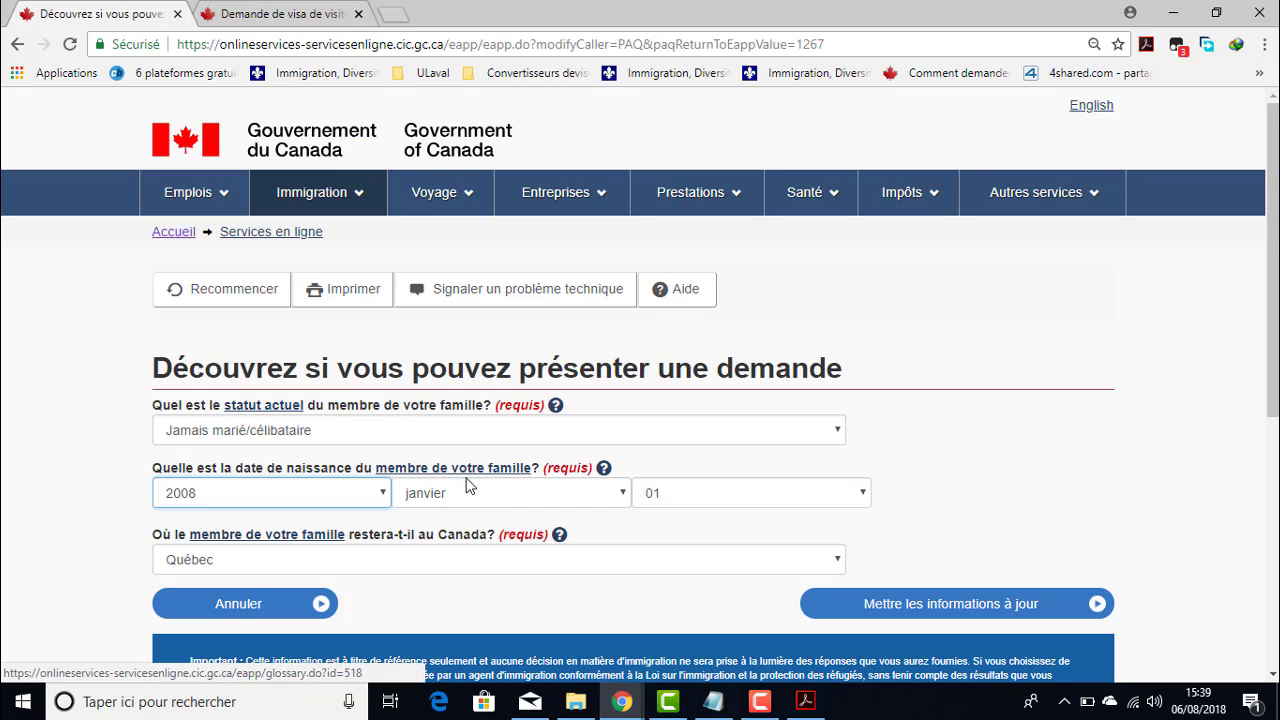
pyautogui.click(955, 608)
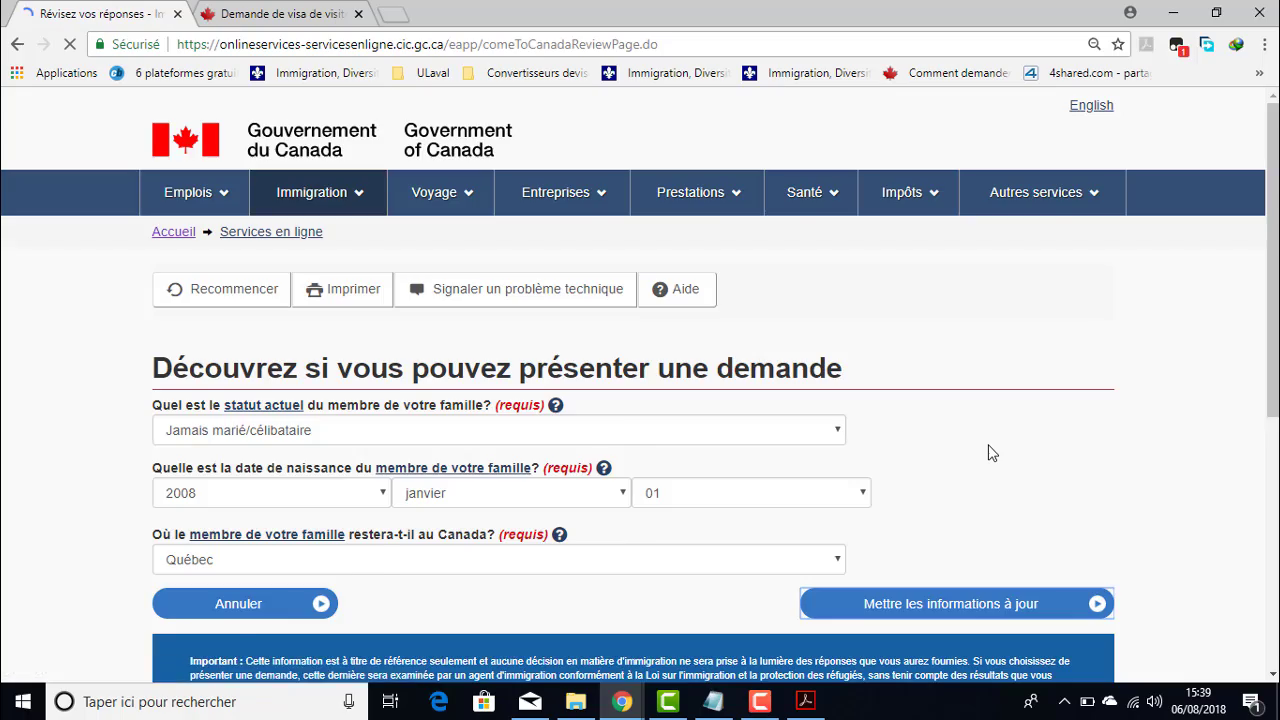
# - Continue past the reviewed eligibility answers
pyautogui.scroll(-8, 547, 480)
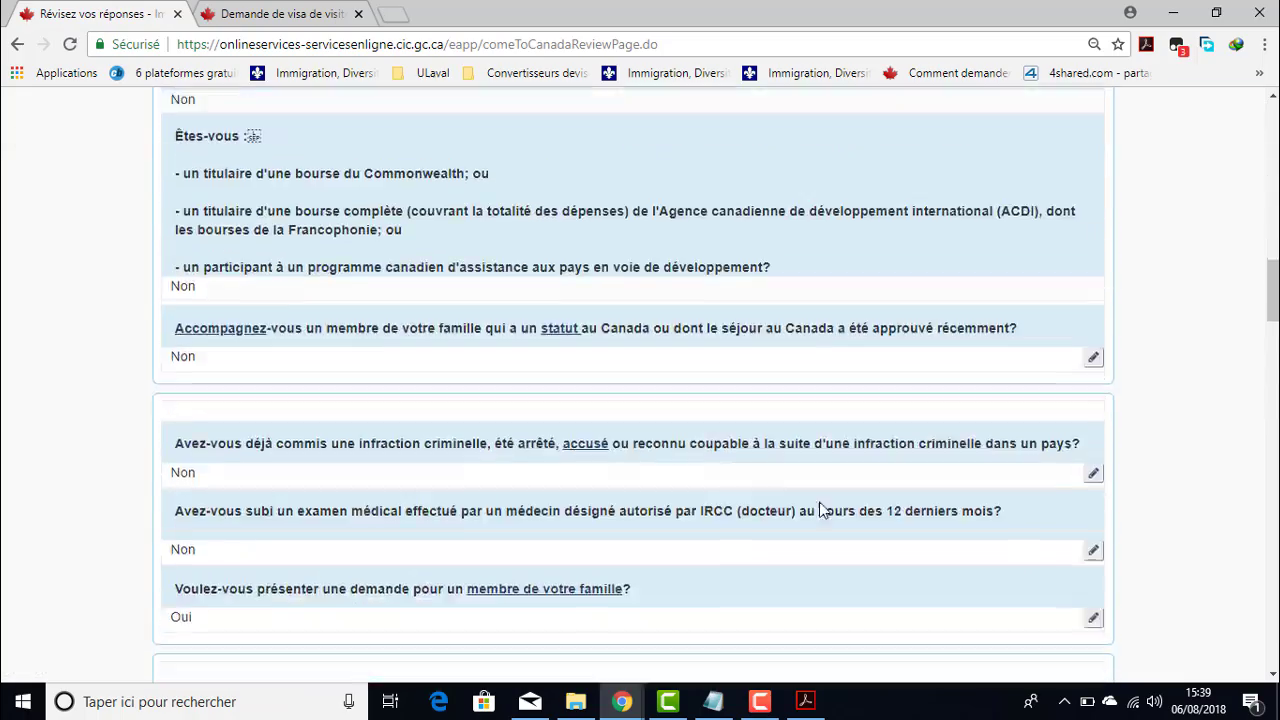
pyautogui.scroll(-15, 958, 505)
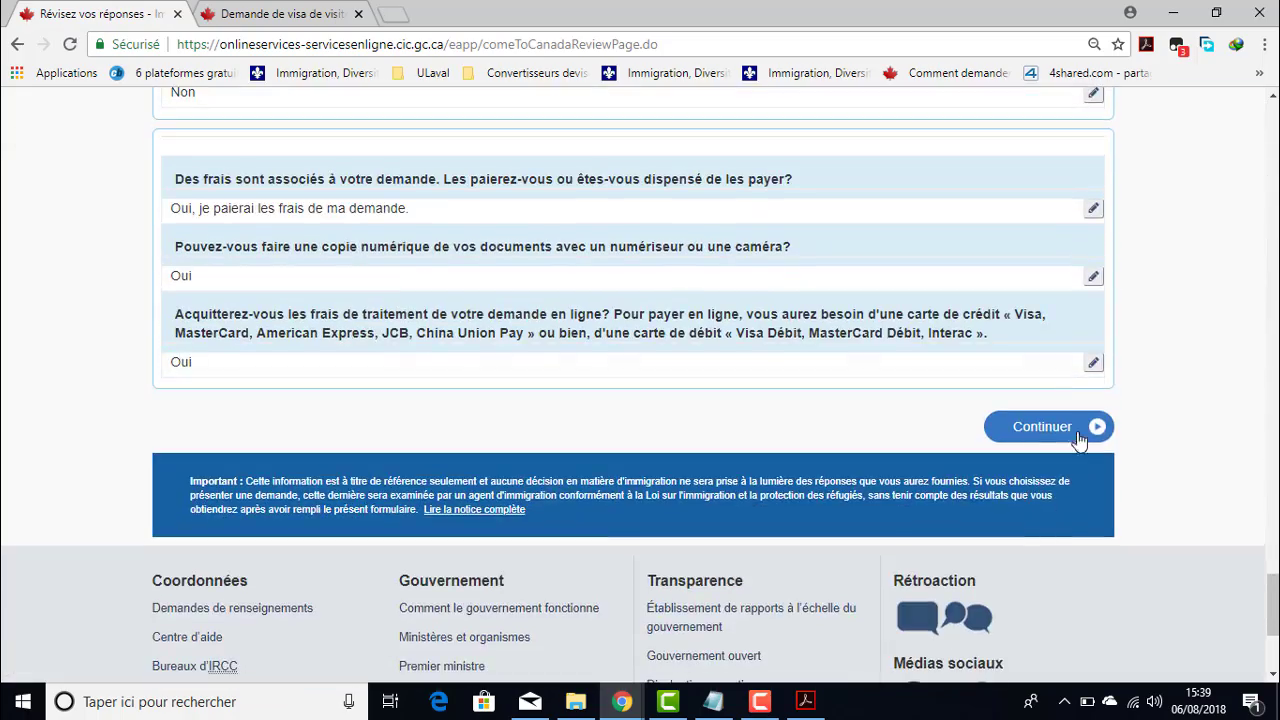
pyautogui.click(1044, 426)
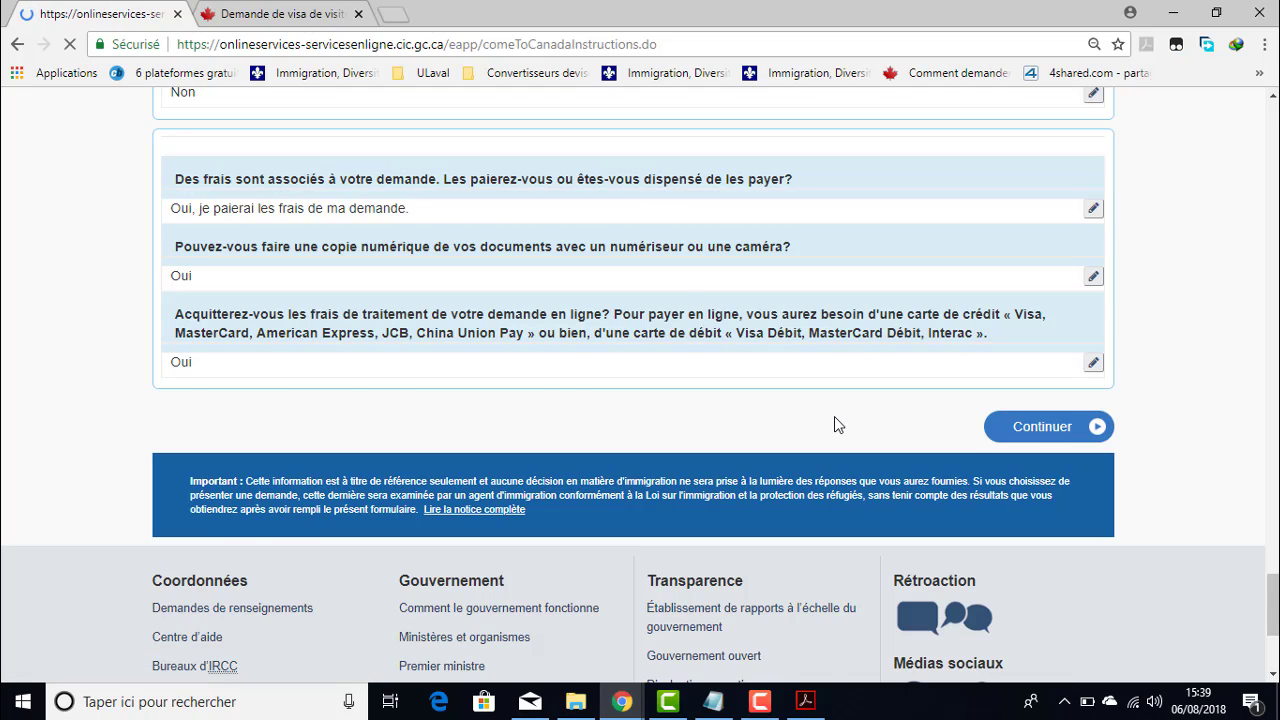
# - Open the IMM5257 upload page for family member 2 from the checklist
pyautogui.scroll(-15, 752, 424)
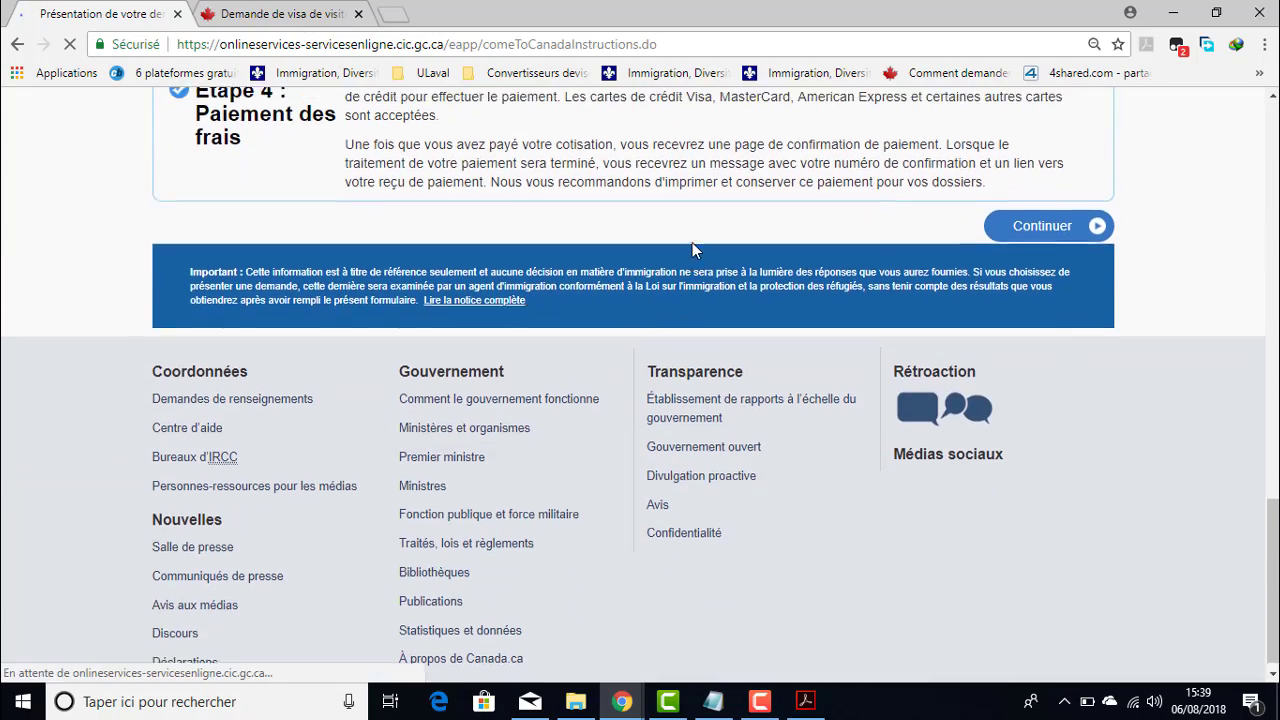
pyautogui.scroll(-15, 704, 290)
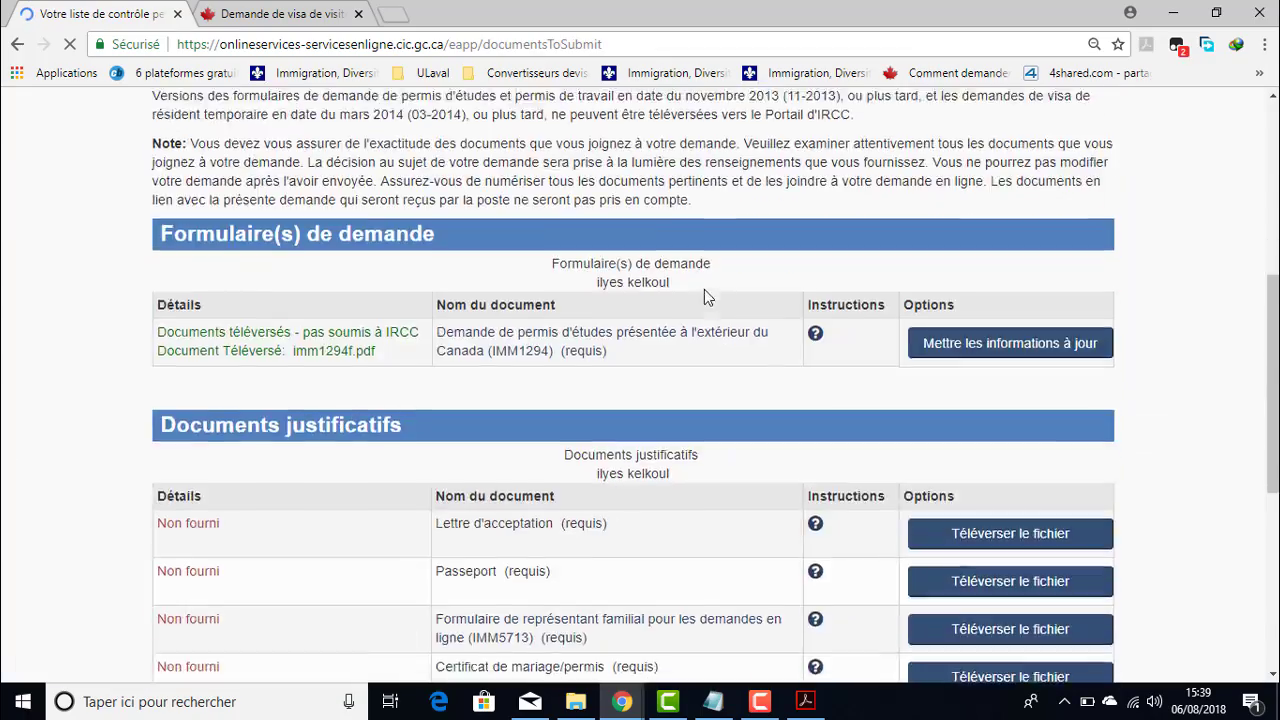
pyautogui.scroll(3, 704, 290)
pyautogui.scroll(-7, 704, 297)
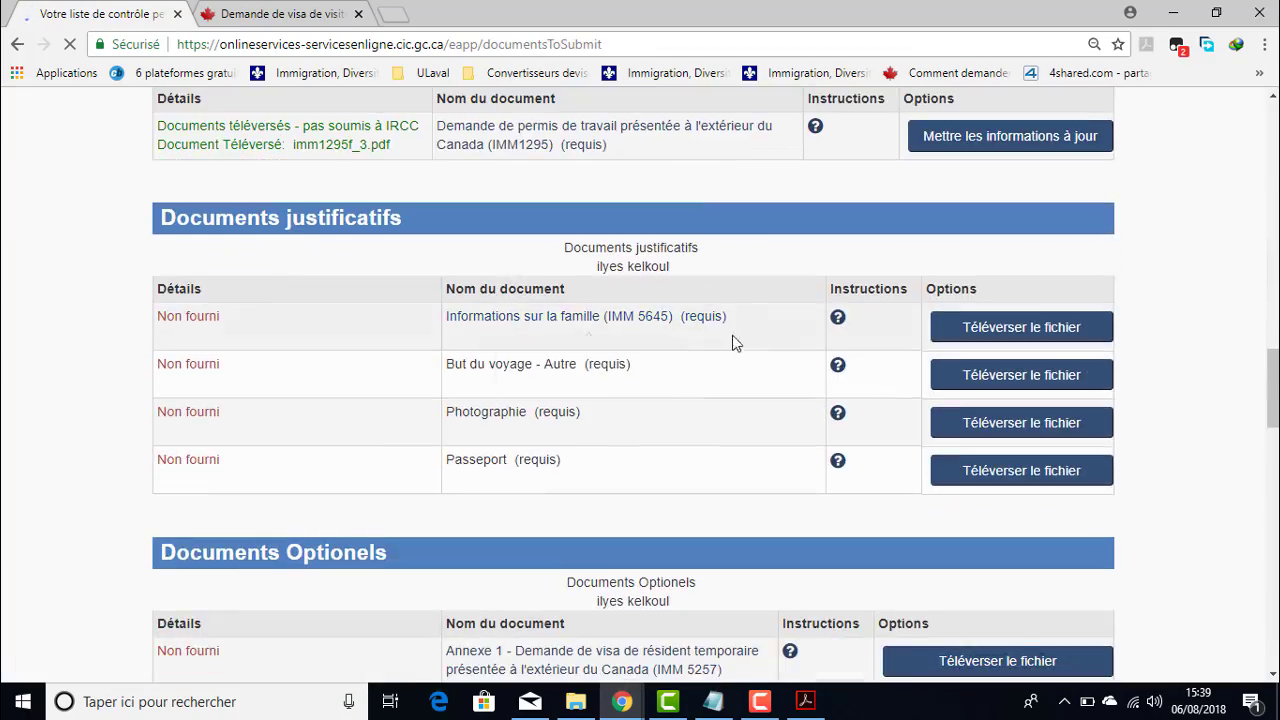
pyautogui.scroll(-3, 670, 355)
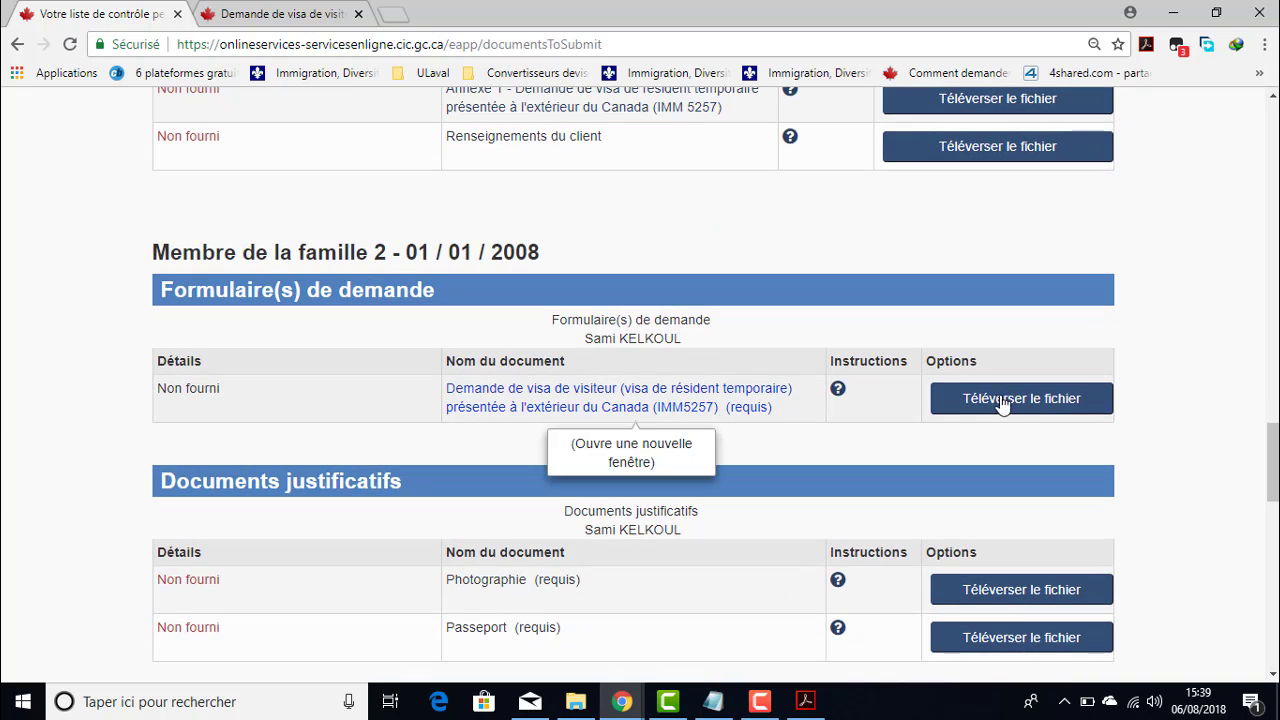
pyautogui.click(1000, 398)
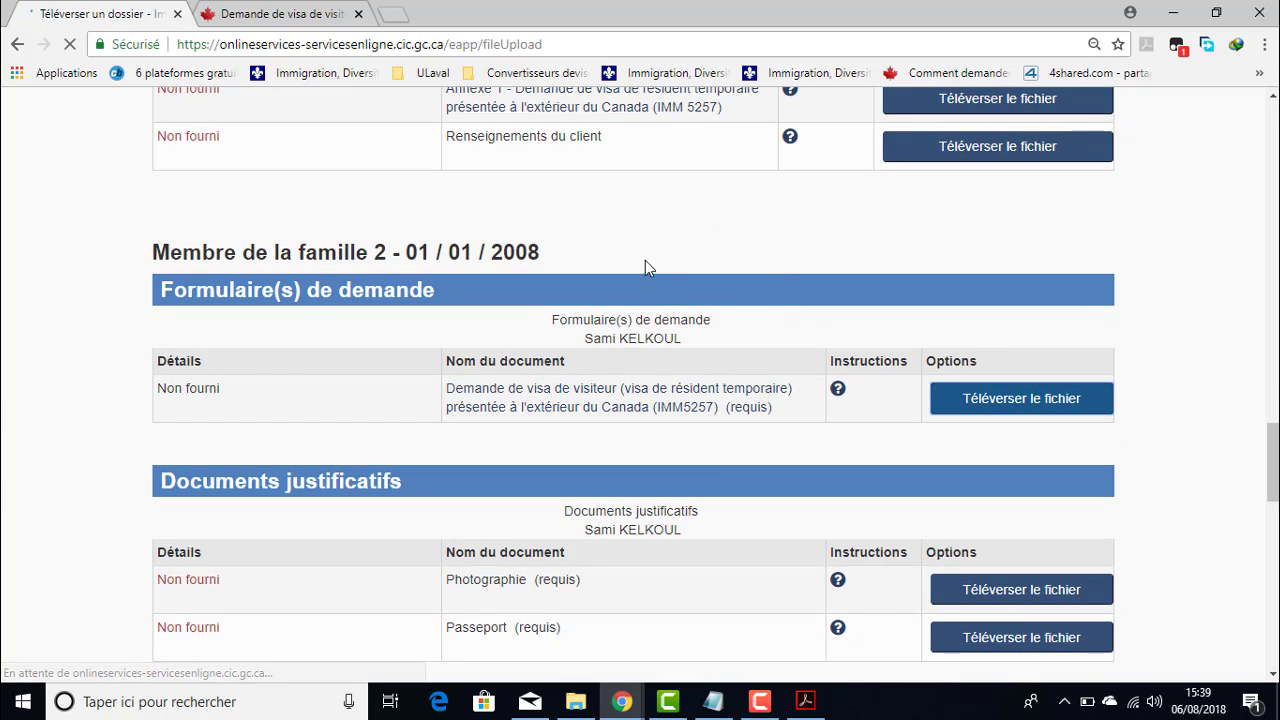
pyautogui.scroll(-2, 388, 375)
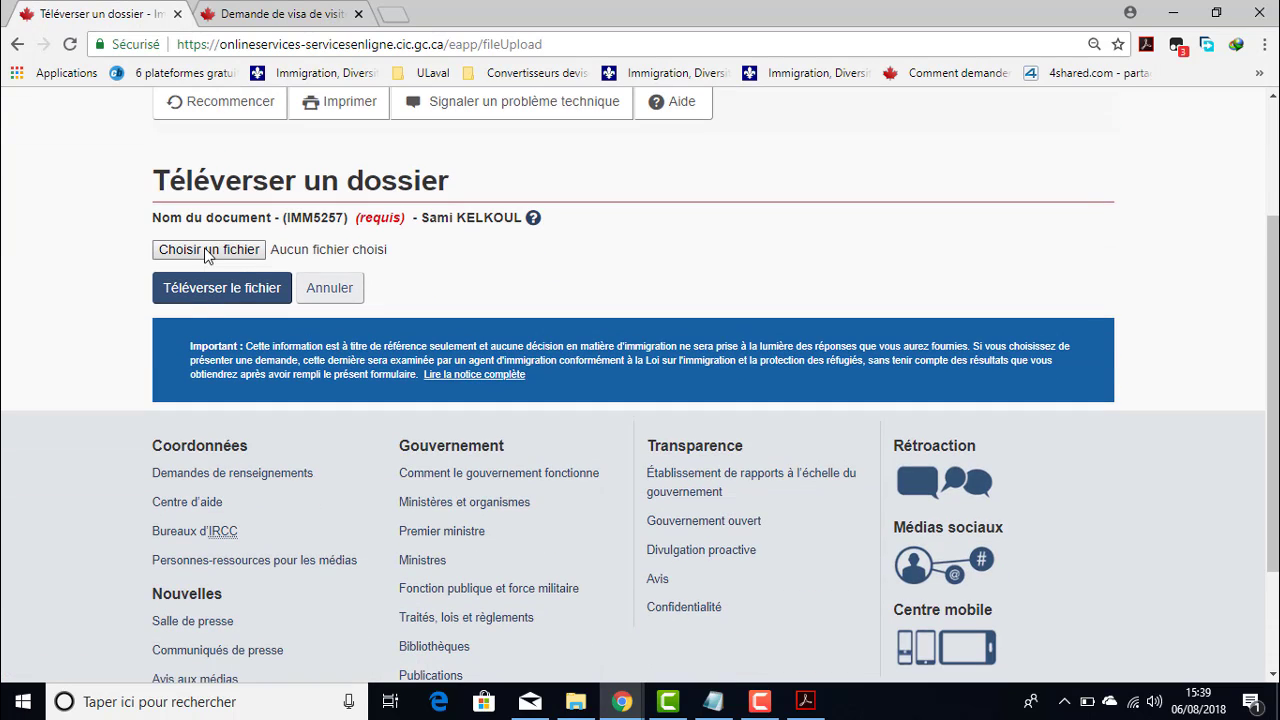
pyautogui.scroll(1, 208, 255)
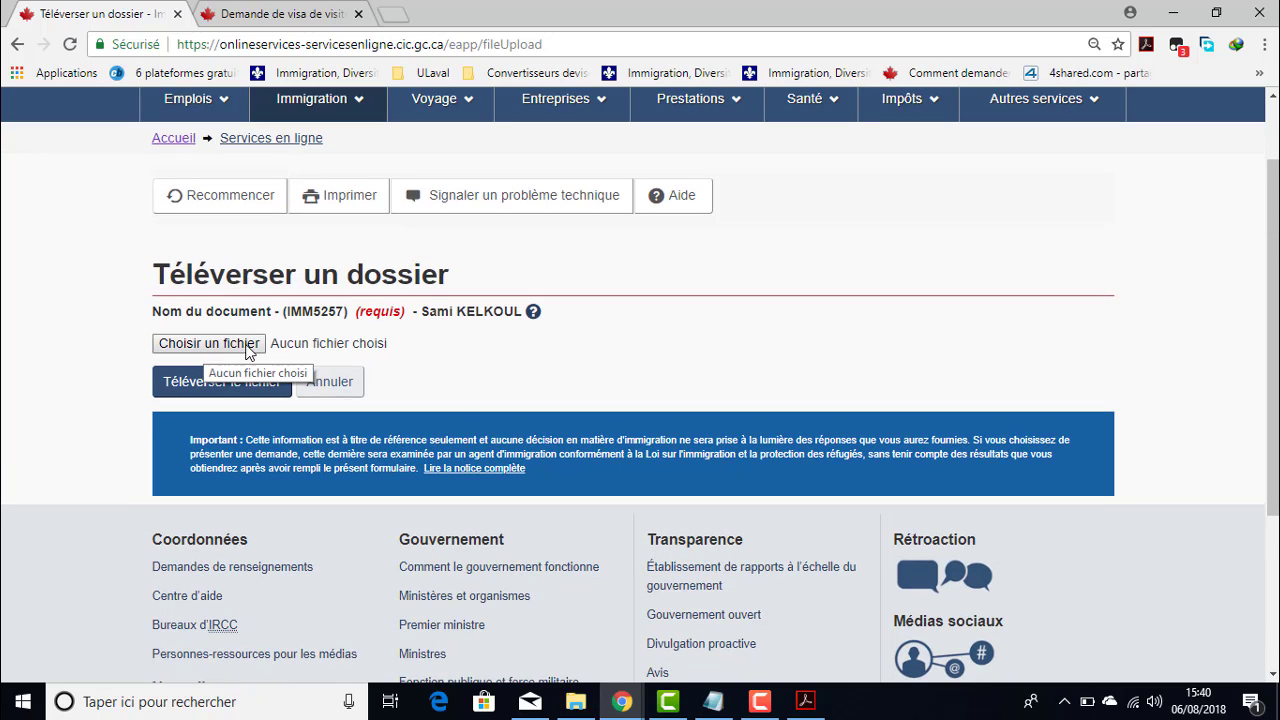
# - Choose imm5257f 3.pdf and upload it successfully
pyautogui.click(247, 344)
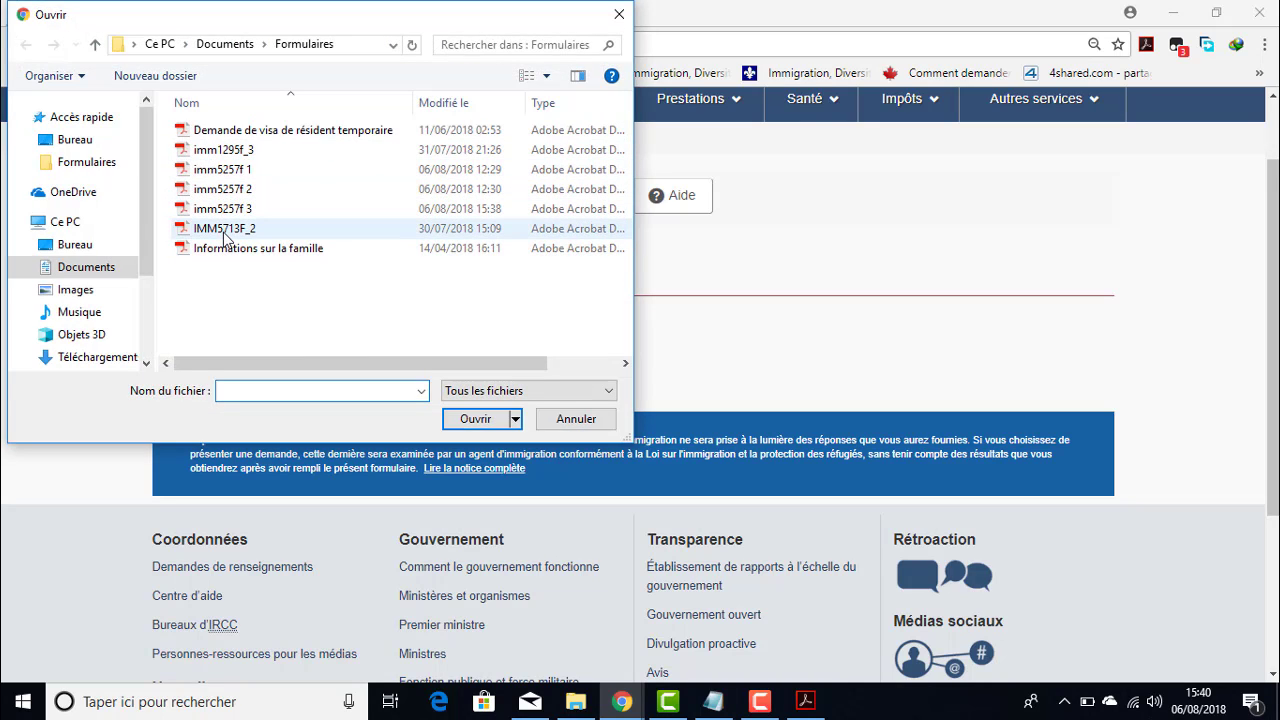
pyautogui.click(229, 210)
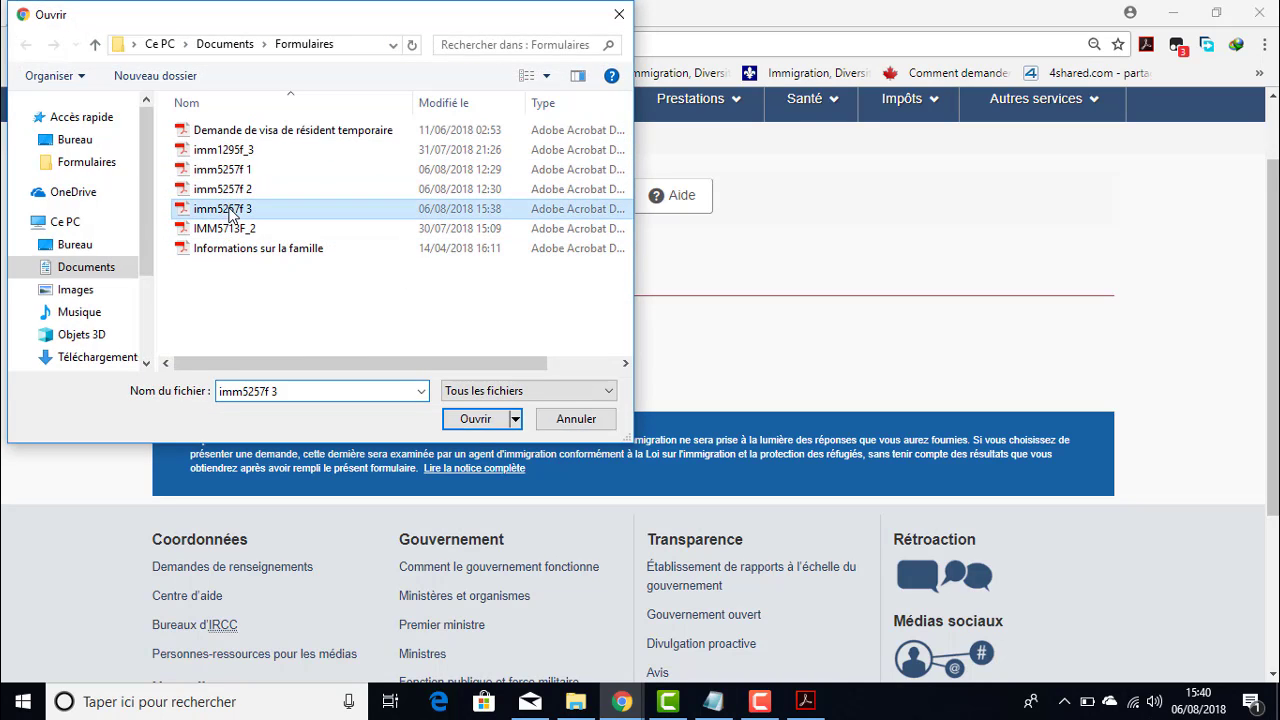
pyautogui.click(472, 419)
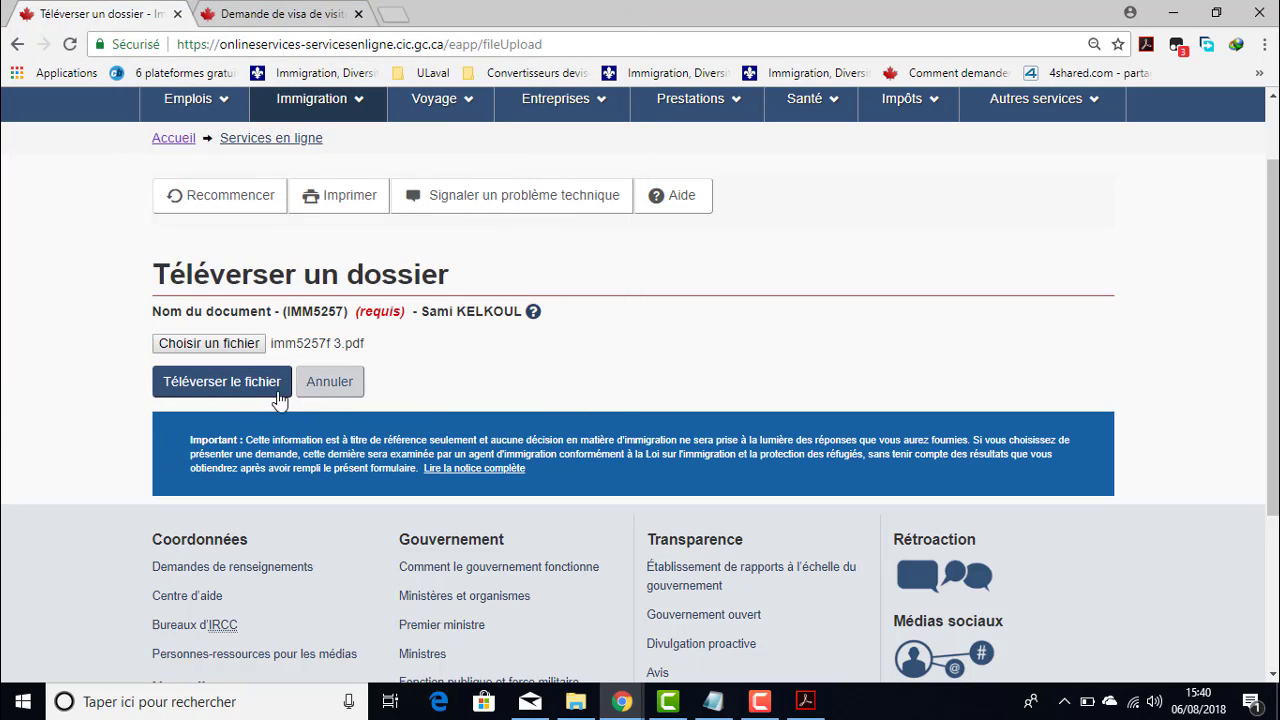
pyautogui.click(213, 383)
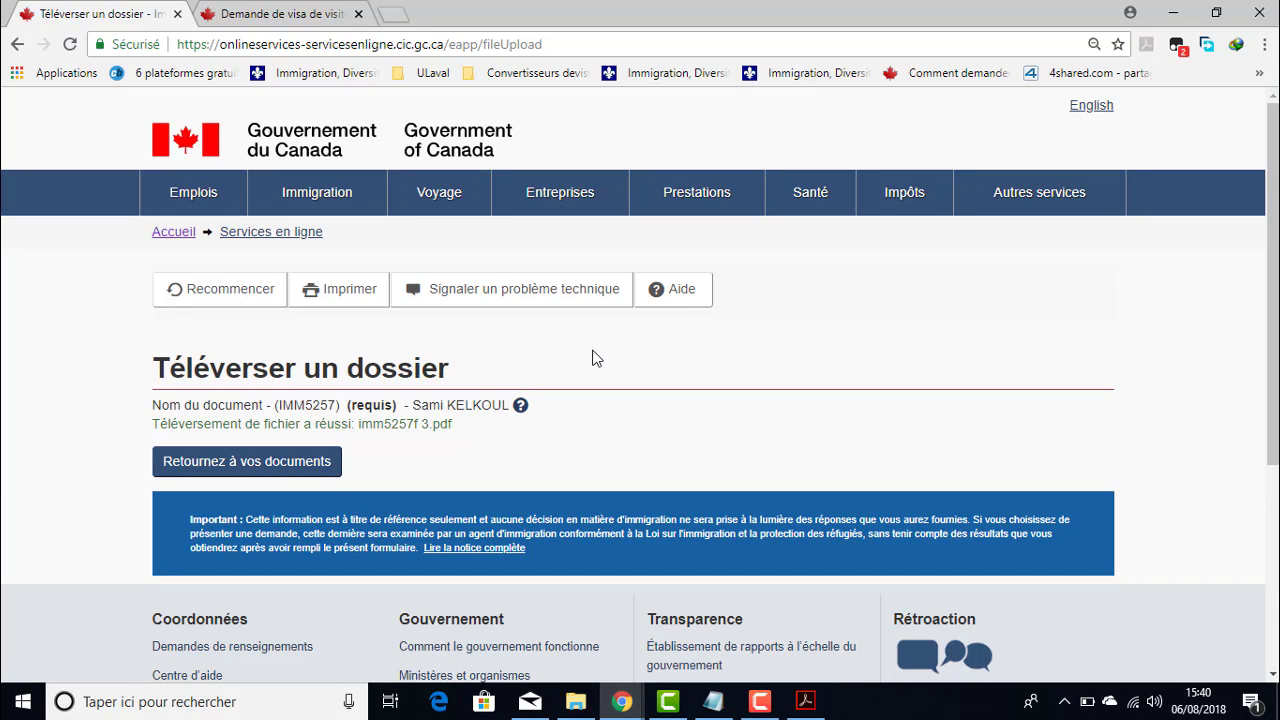
# - Go back to the checklist and find Membre de la famille 2's IMM5257 listing imm5257f 3.pdf
pyautogui.click(243, 463)
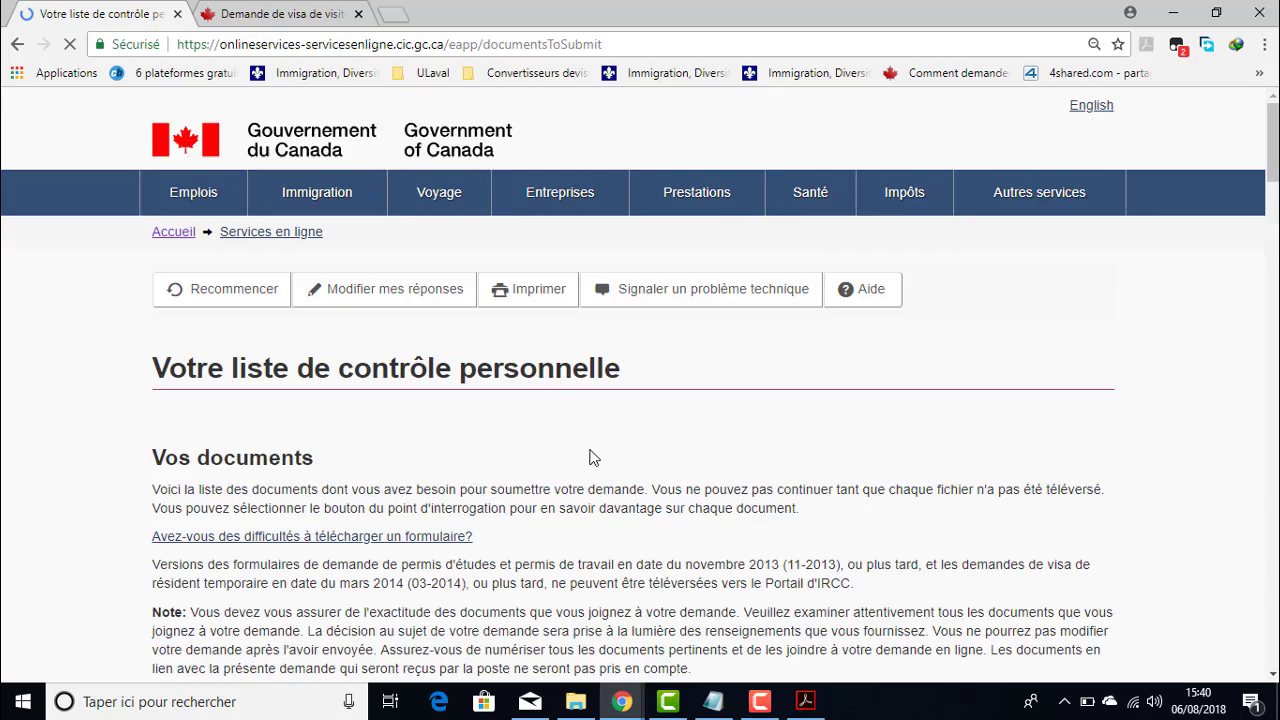
pyautogui.scroll(-7, 590, 457)
pyautogui.scroll(-18, 670, 413)
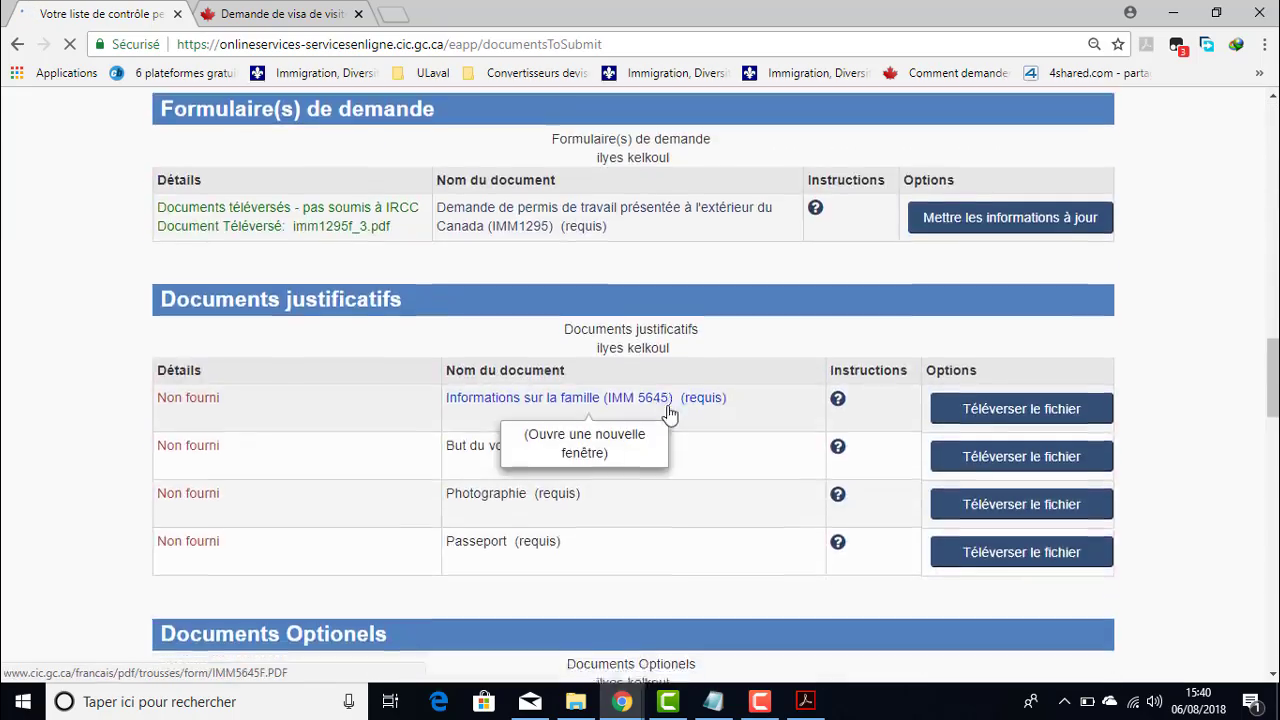
pyautogui.scroll(-2, 669, 414)
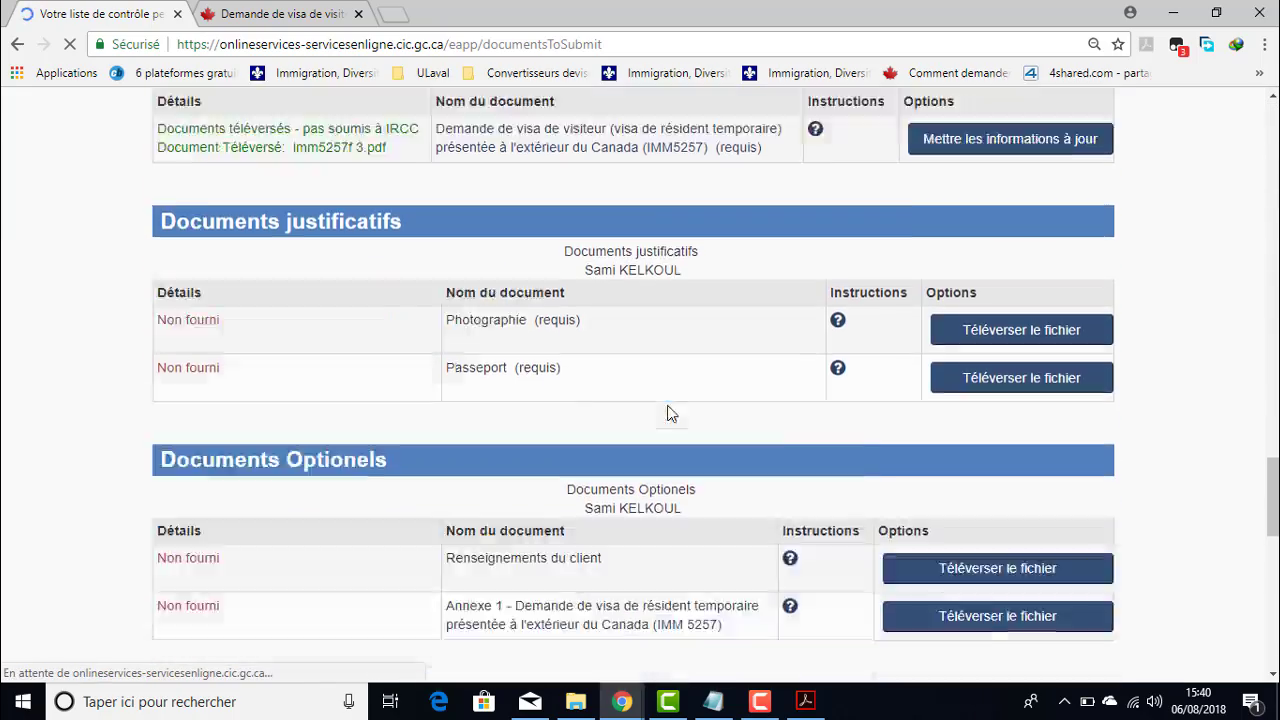
pyautogui.scroll(3, 660, 420)
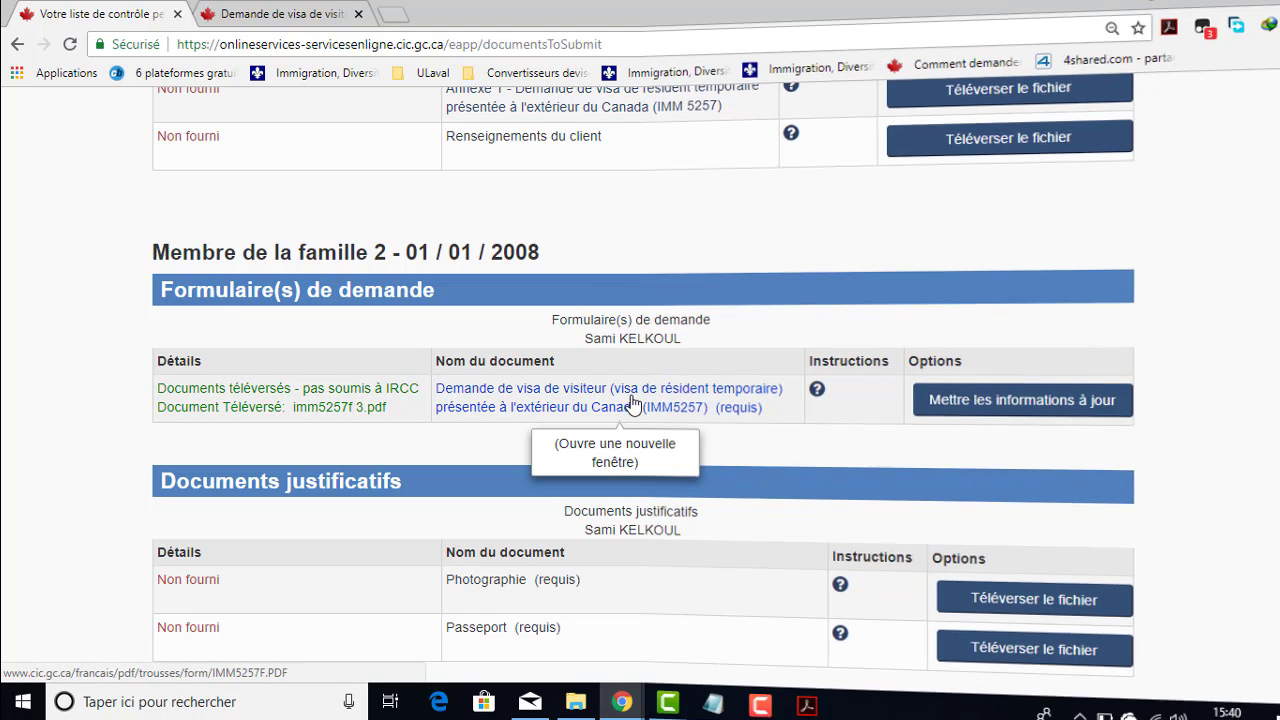